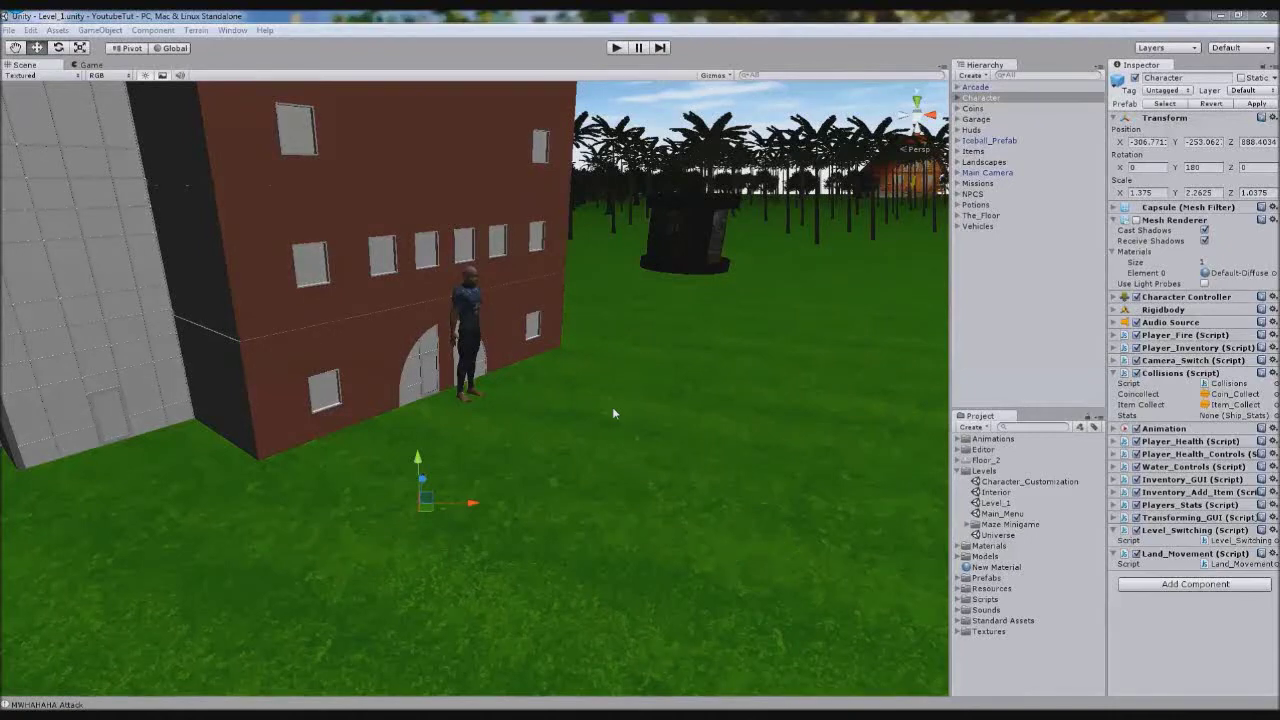
# Duplicate the Farmer character inside the NPCS group.
pyautogui.scroll(5, 594, 422)
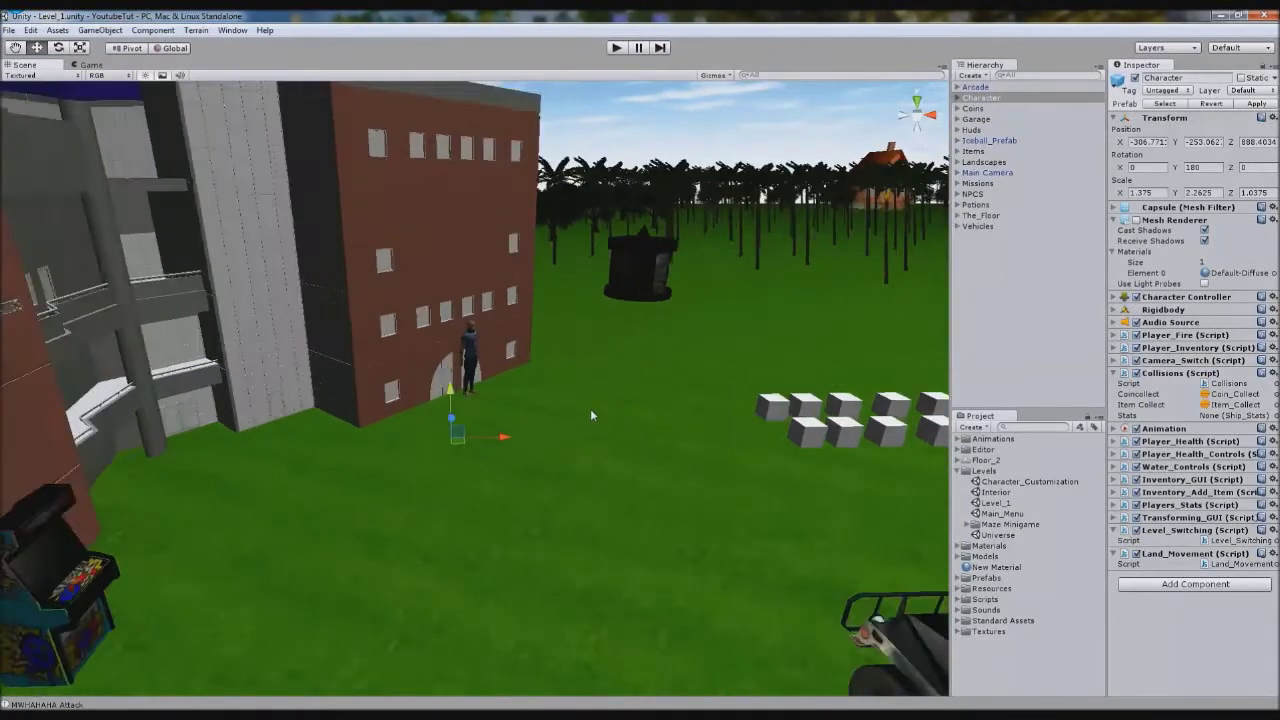
pyautogui.scroll(-5, 534, 356)
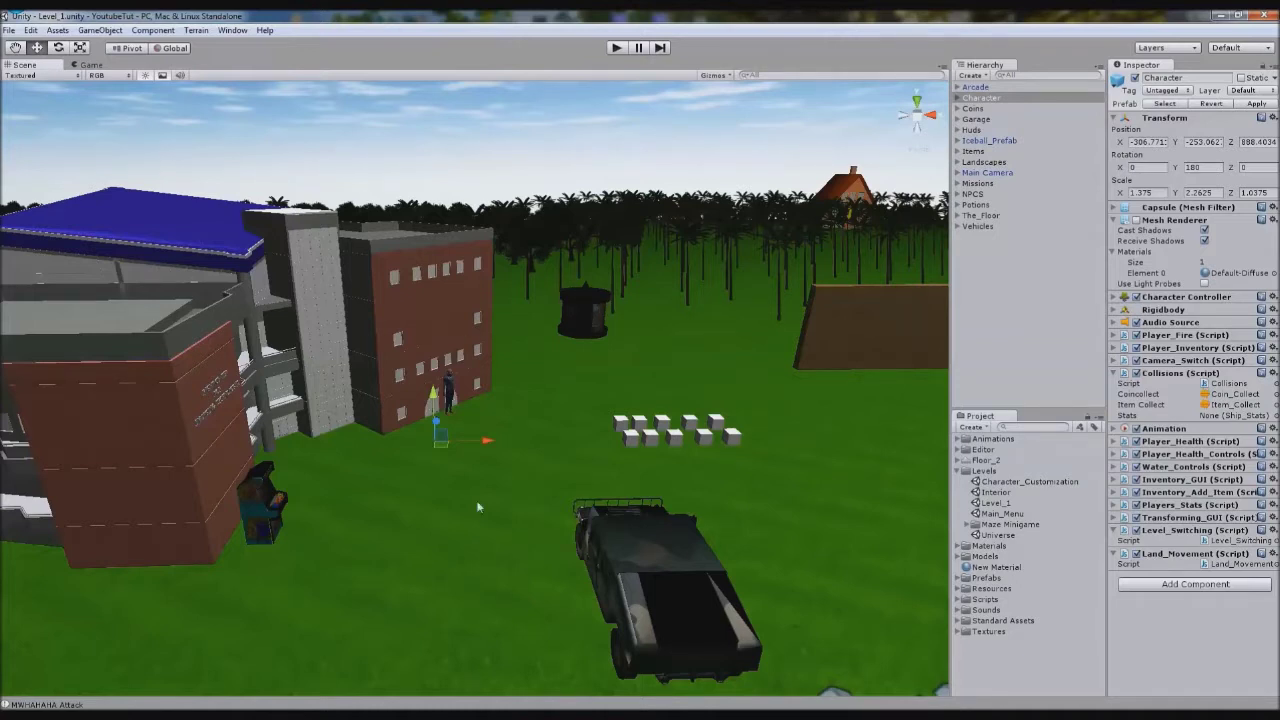
pyautogui.click(557, 127)
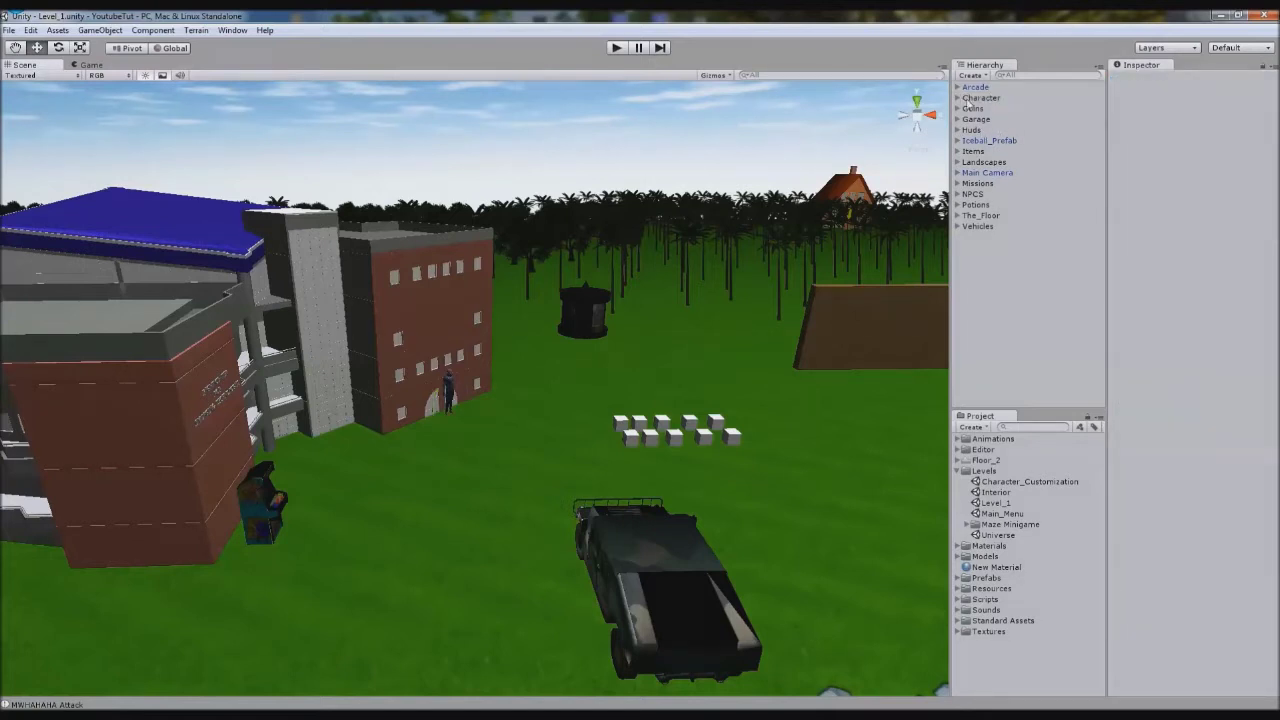
pyautogui.click(957, 194)
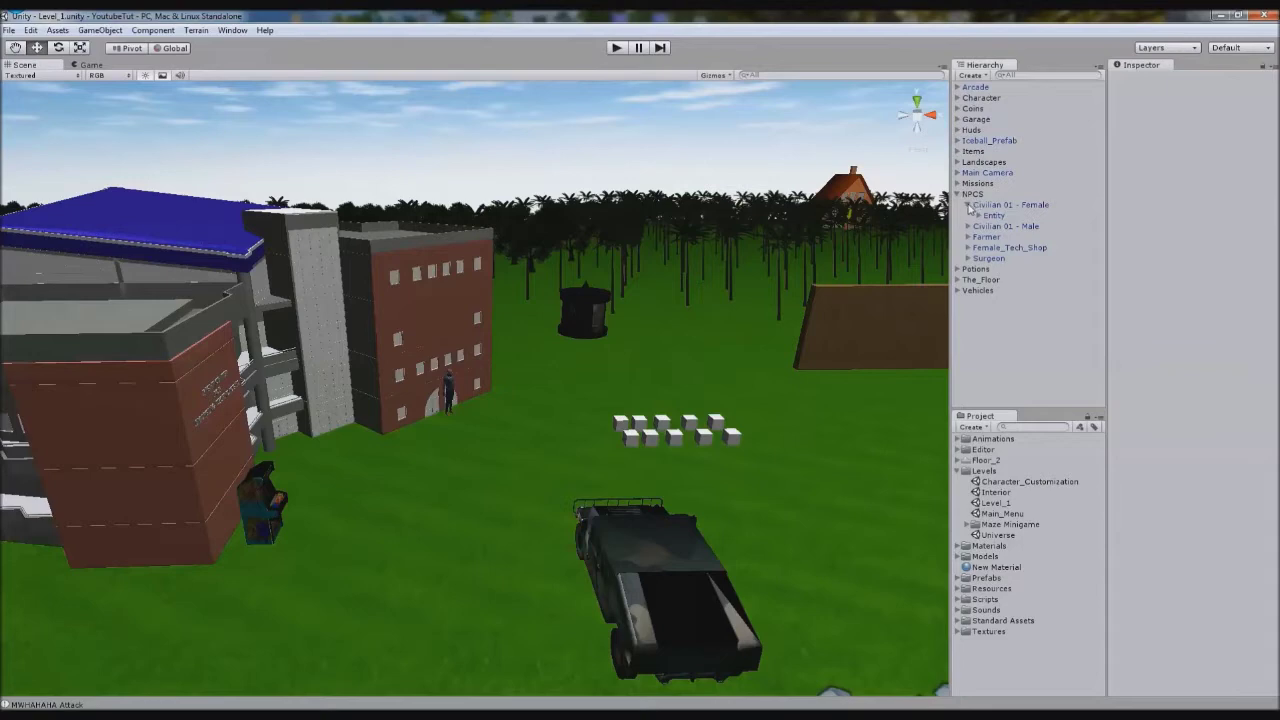
pyautogui.click(1005, 248)
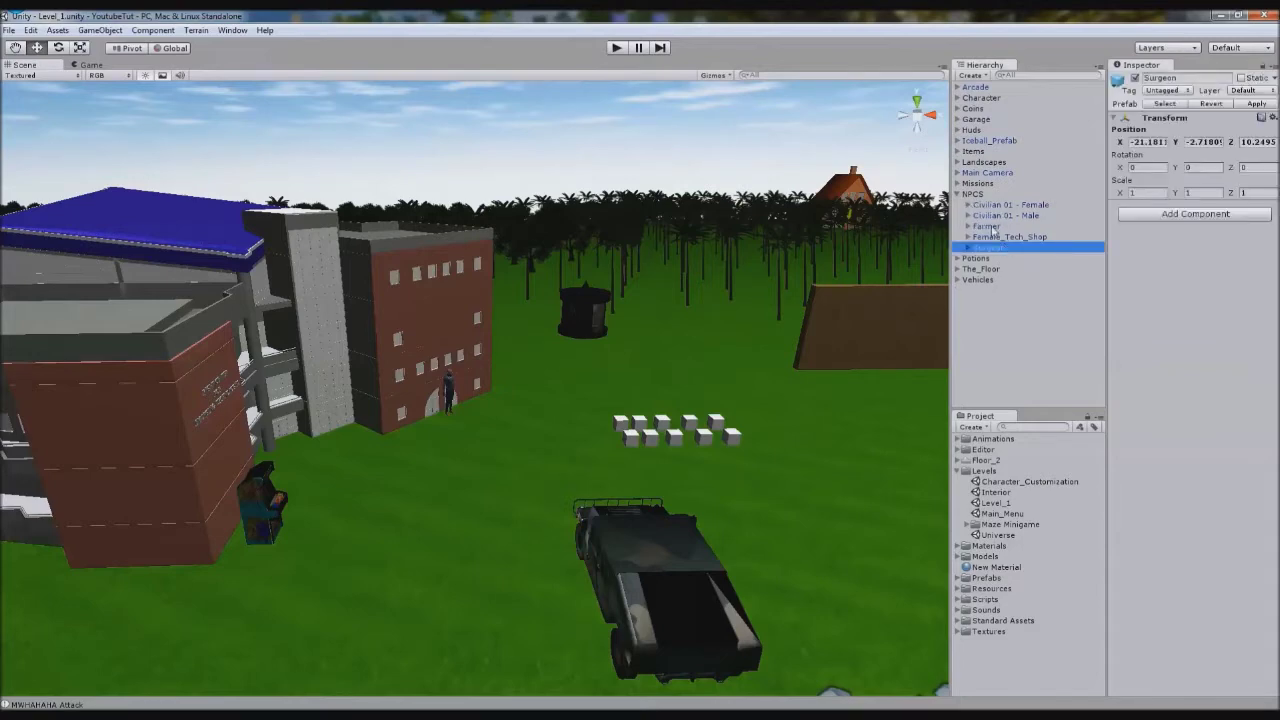
pyautogui.doubleClick(987, 226)
pyautogui.keyDown('alt'); pyautogui.moveTo(505, 288); pyautogui.dragTo(743, 298); pyautogui.keyUp('alt')
pyautogui.hotkey('ctrl', 'd')
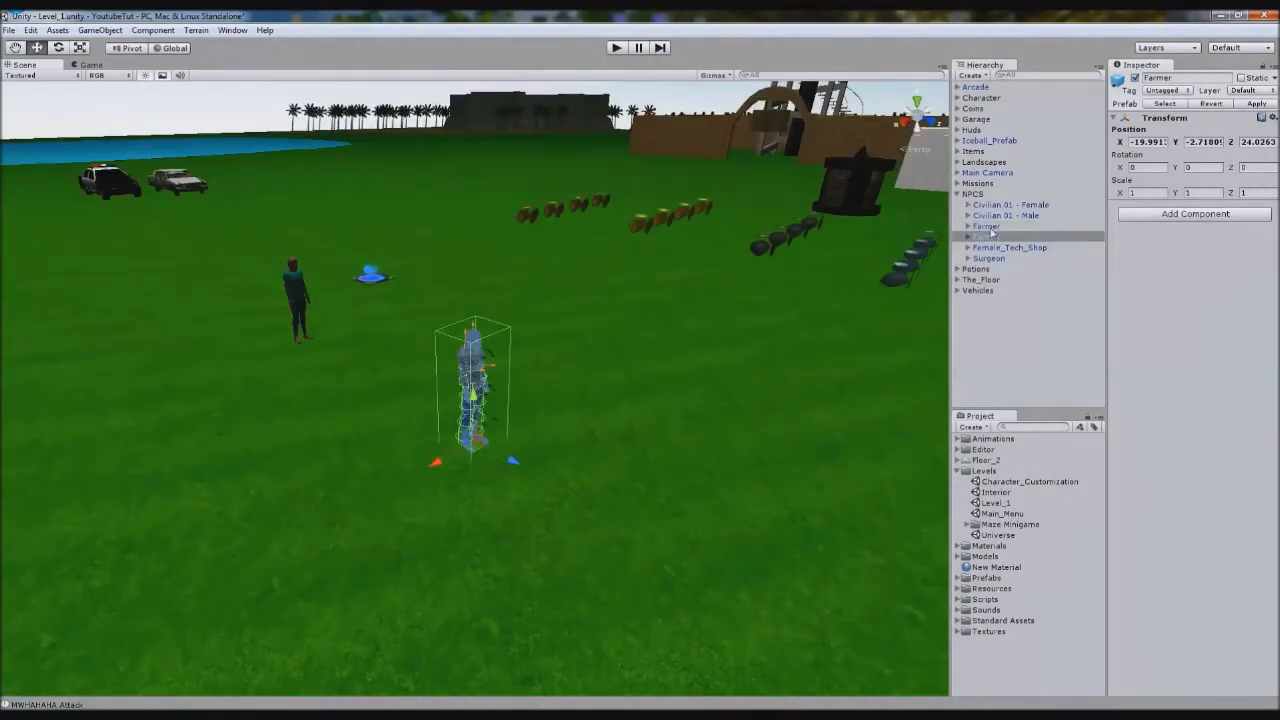
# Move the duplicated farmer out of the NPCS group to the top level of the scene and rename it with the character's full name.
pyautogui.moveTo(958, 182); pyautogui.dragTo(958, 153)
pyautogui.click(957, 205)
pyautogui.click(988, 121)
pyautogui.write('Tom Dickenson')
pyautogui.press('Return')
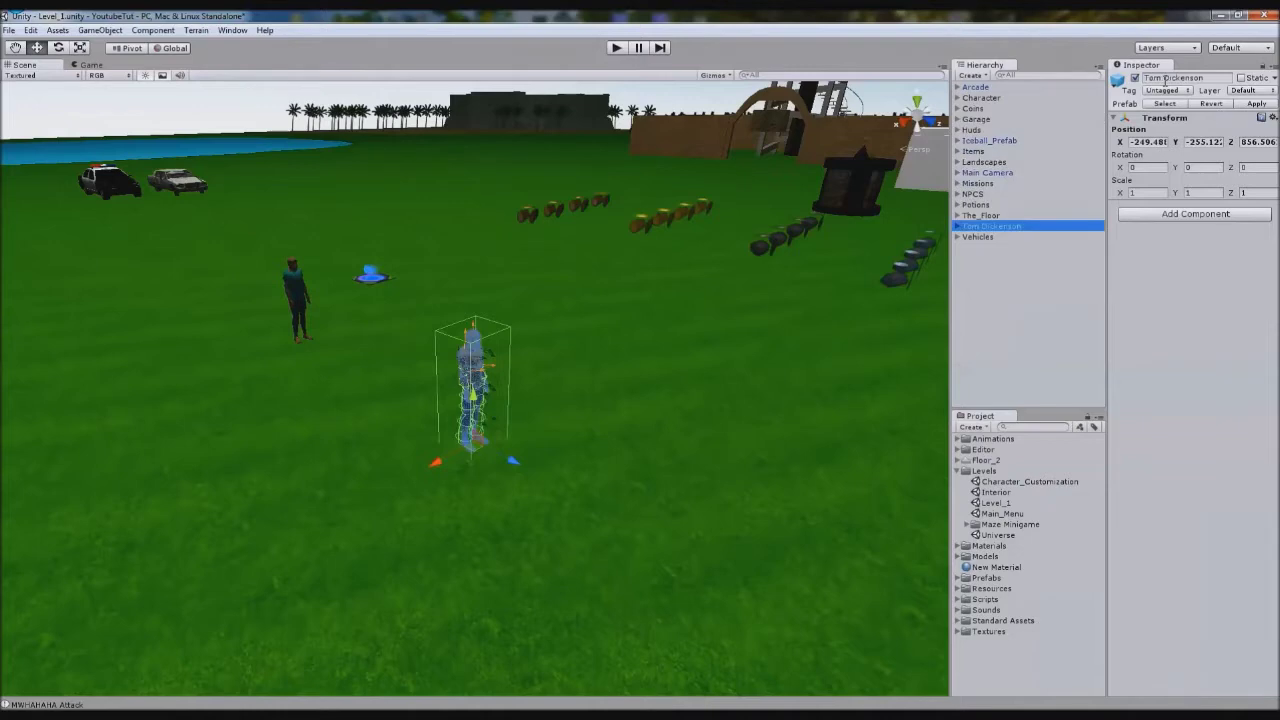
# Examine the renamed character from the front and inspect the components on its Entity child object.
pyautogui.moveTo(105, 260); pyautogui.dragTo(297, 337, button='middle')
pyautogui.scroll(6, 297, 337)
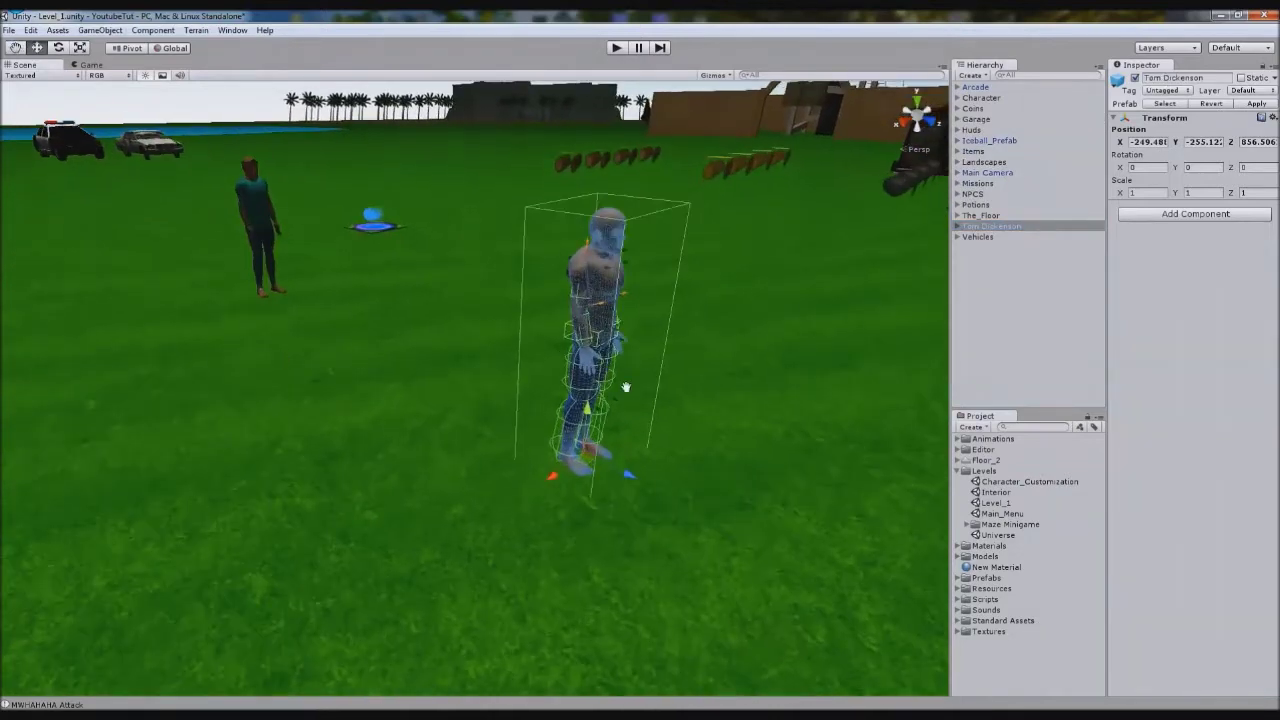
pyautogui.moveTo(640, 387); pyautogui.dragTo(601, 421, button='middle')
pyautogui.scroll(5, 601, 421)
pyautogui.keyDown('alt'); pyautogui.moveTo(601, 421); pyautogui.dragTo(432, 392); pyautogui.keyUp('alt')
pyautogui.moveTo(603, 388); pyautogui.dragTo(480, 421, button='middle')
pyautogui.scroll(3, 430, 414)
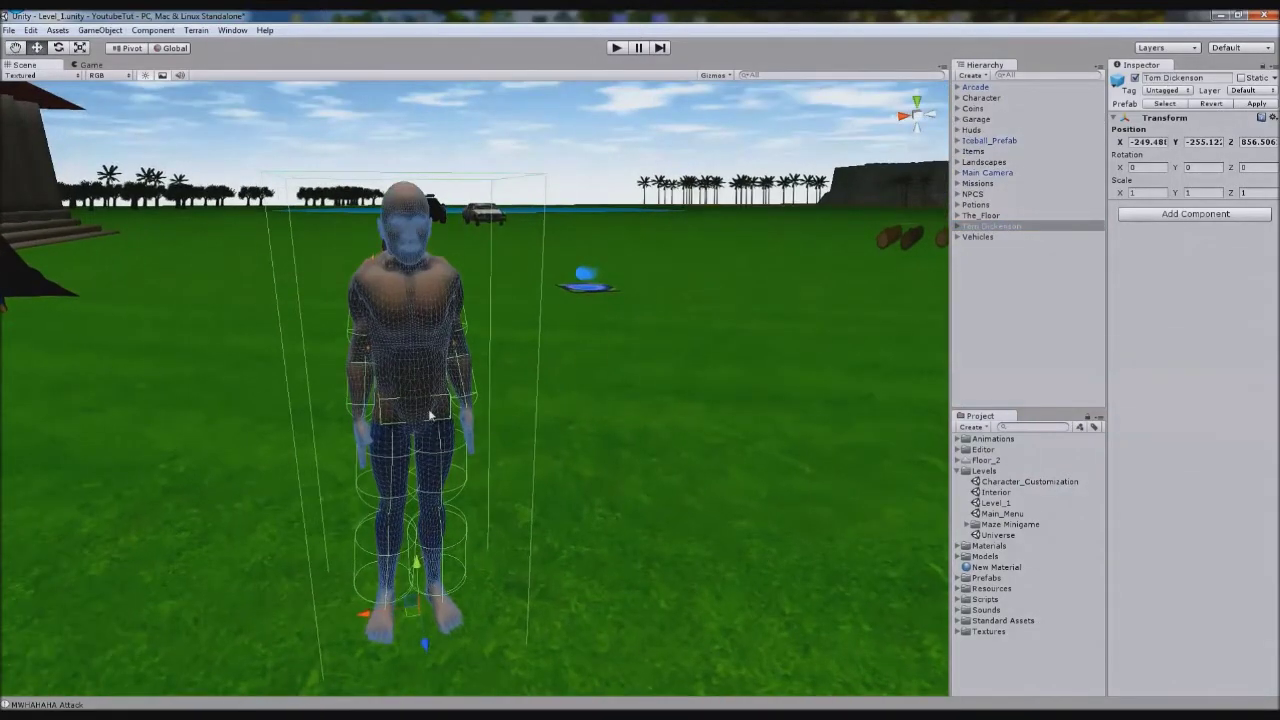
pyautogui.moveTo(507, 366); pyautogui.dragTo(571, 315, button='middle')
pyautogui.moveTo(571, 315); pyautogui.dragTo(559, 342)
pyautogui.click(957, 226)
pyautogui.click(968, 237)
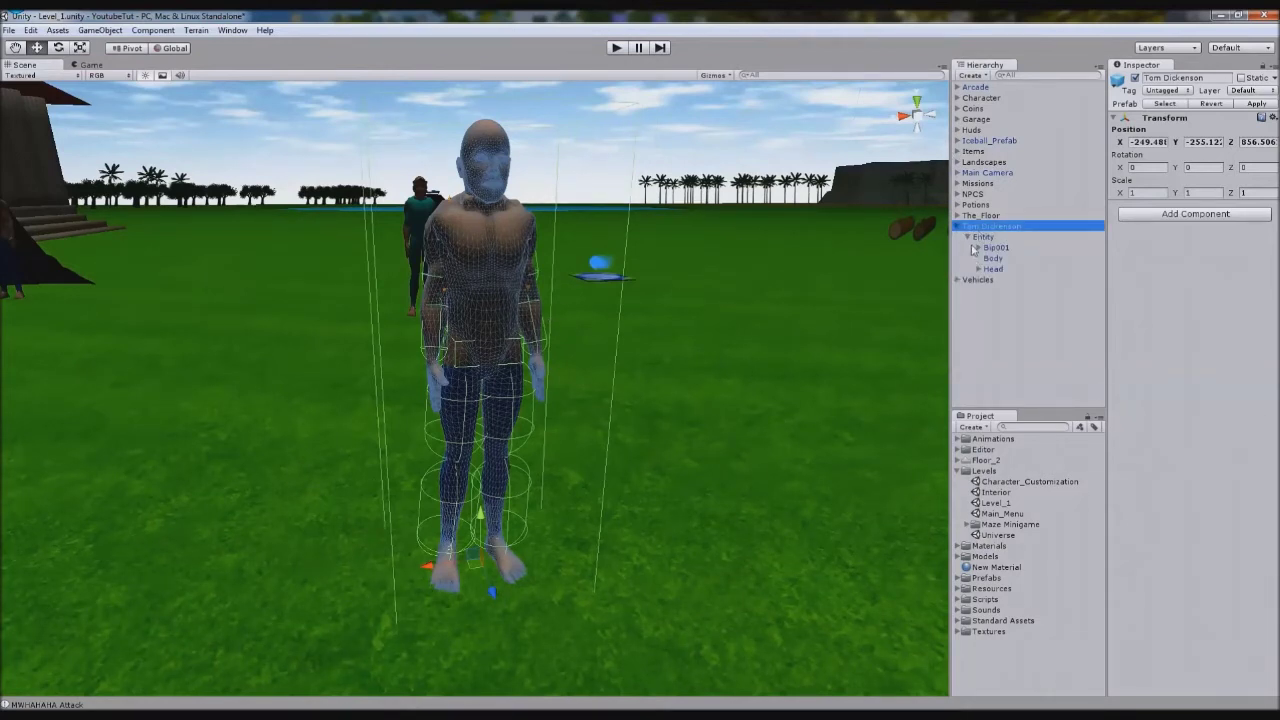
pyautogui.click(1010, 238)
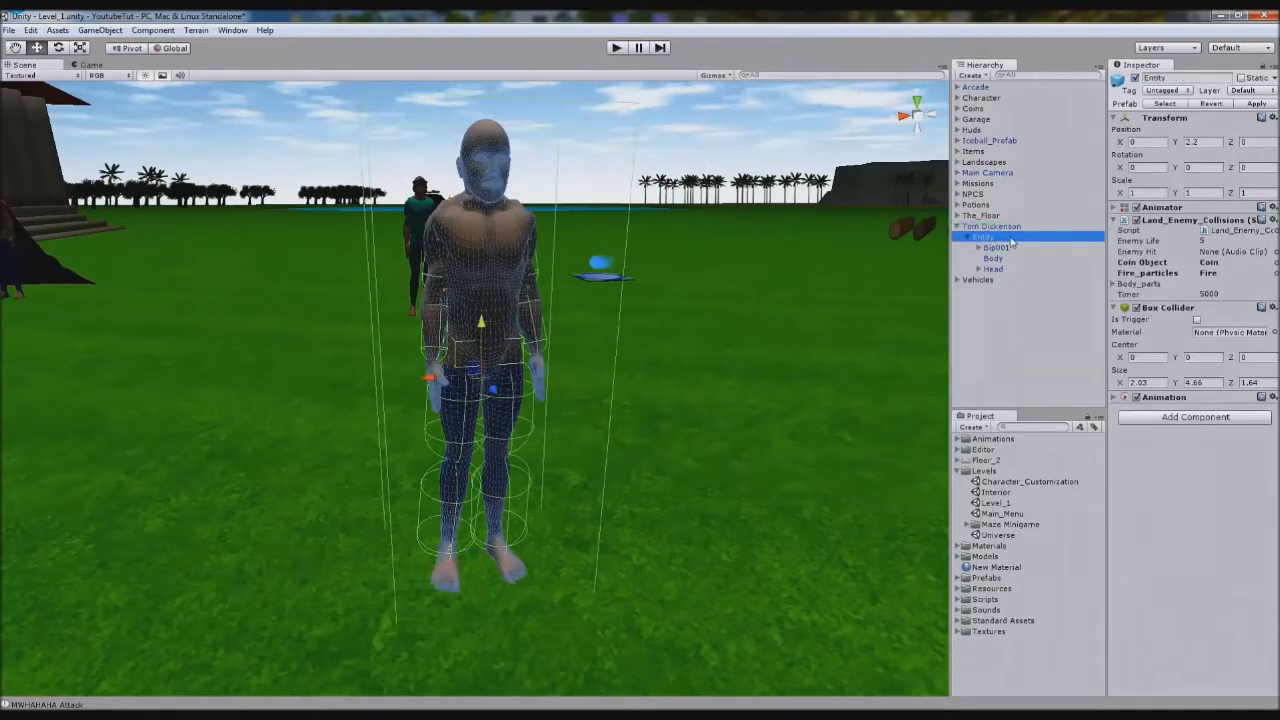
pyautogui.click(1163, 207)
pyautogui.click(1167, 207)
# Create a cylinder and move it out in front of the character.
pyautogui.click(100, 30)
pyautogui.moveTo(128, 60)
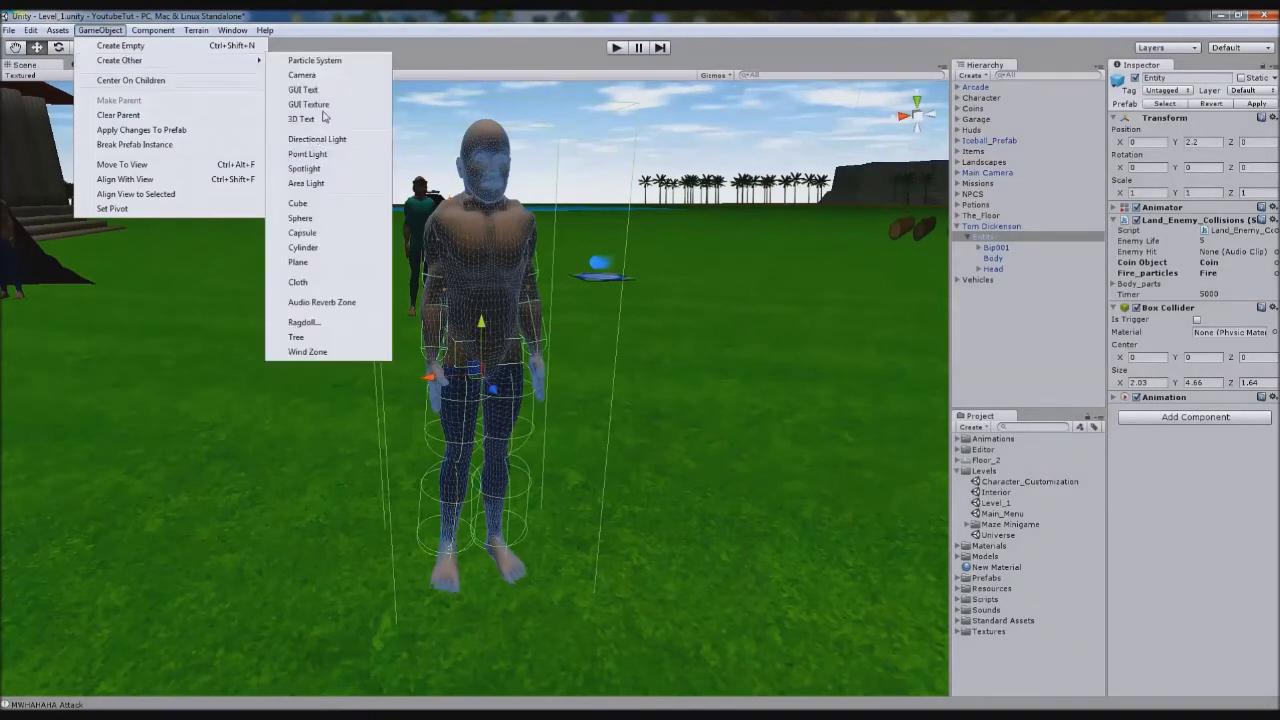
pyautogui.click(314, 250)
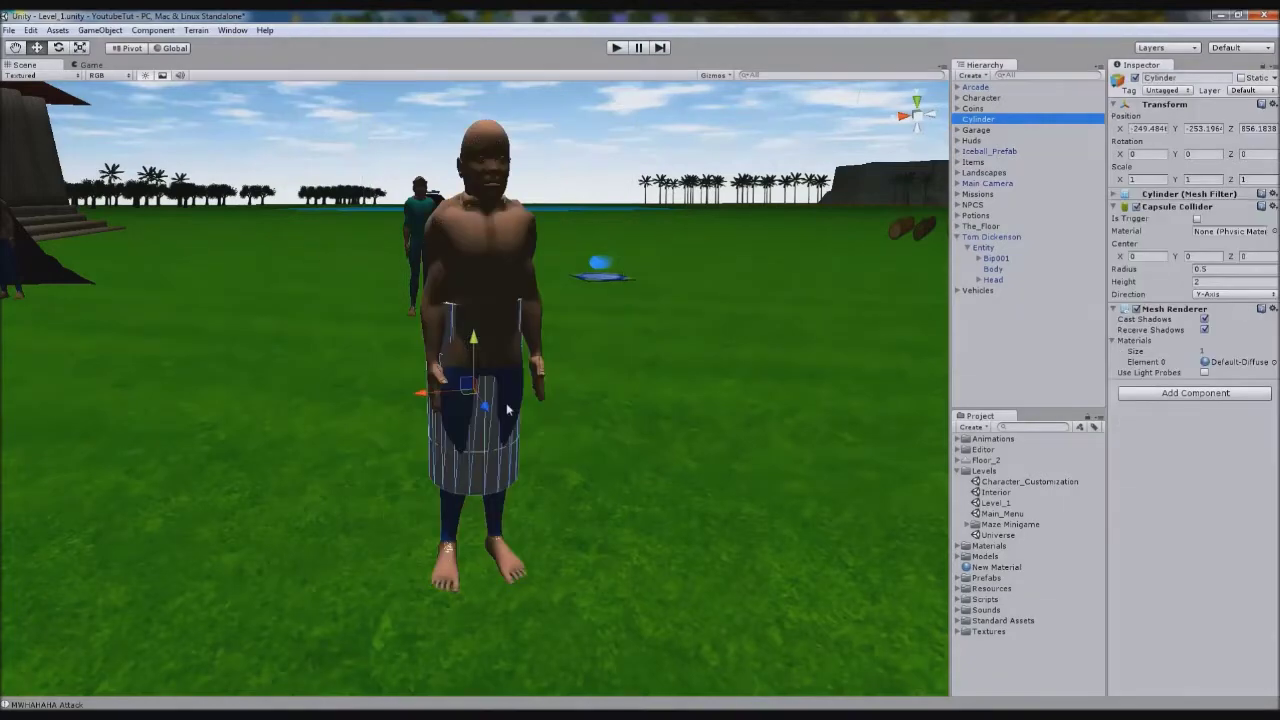
pyautogui.moveTo(550, 460); pyautogui.dragTo(592, 562)
# Thin the cylinder into a rod by setting its X and Z scale to 0.1.
pyautogui.moveTo(1160, 183); pyautogui.dragTo(1095, 184)
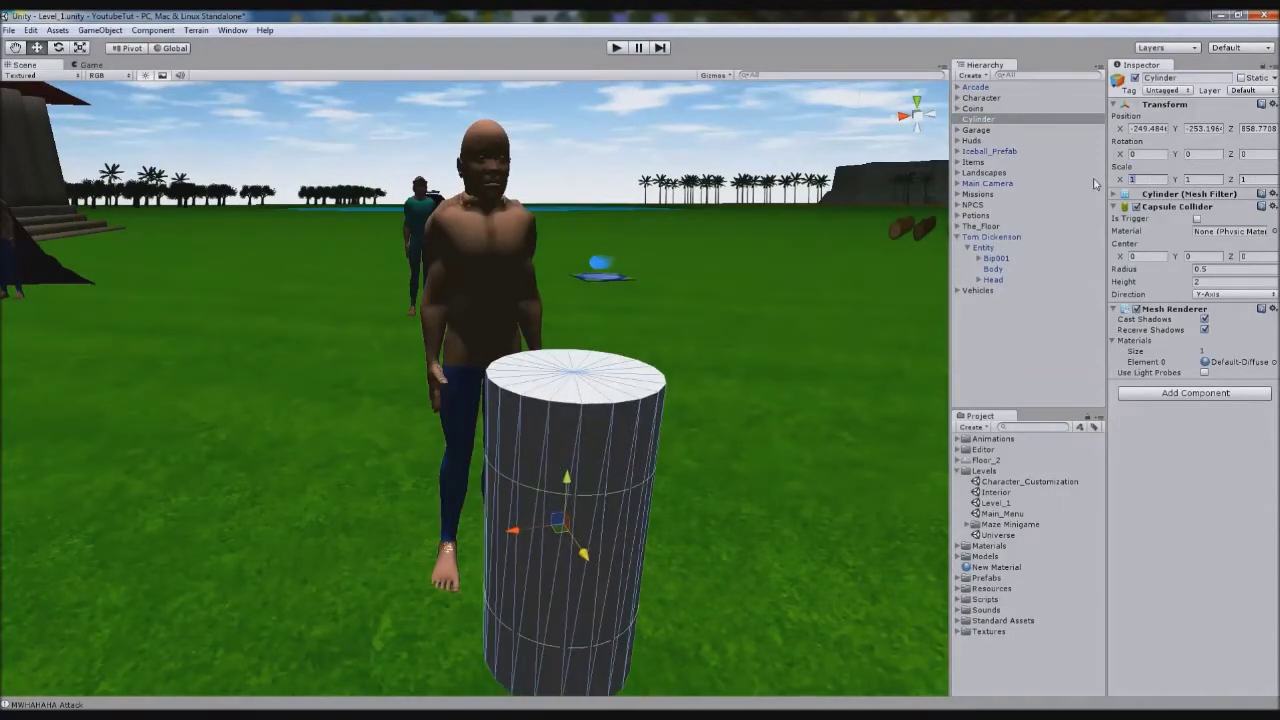
pyautogui.write('0.1')
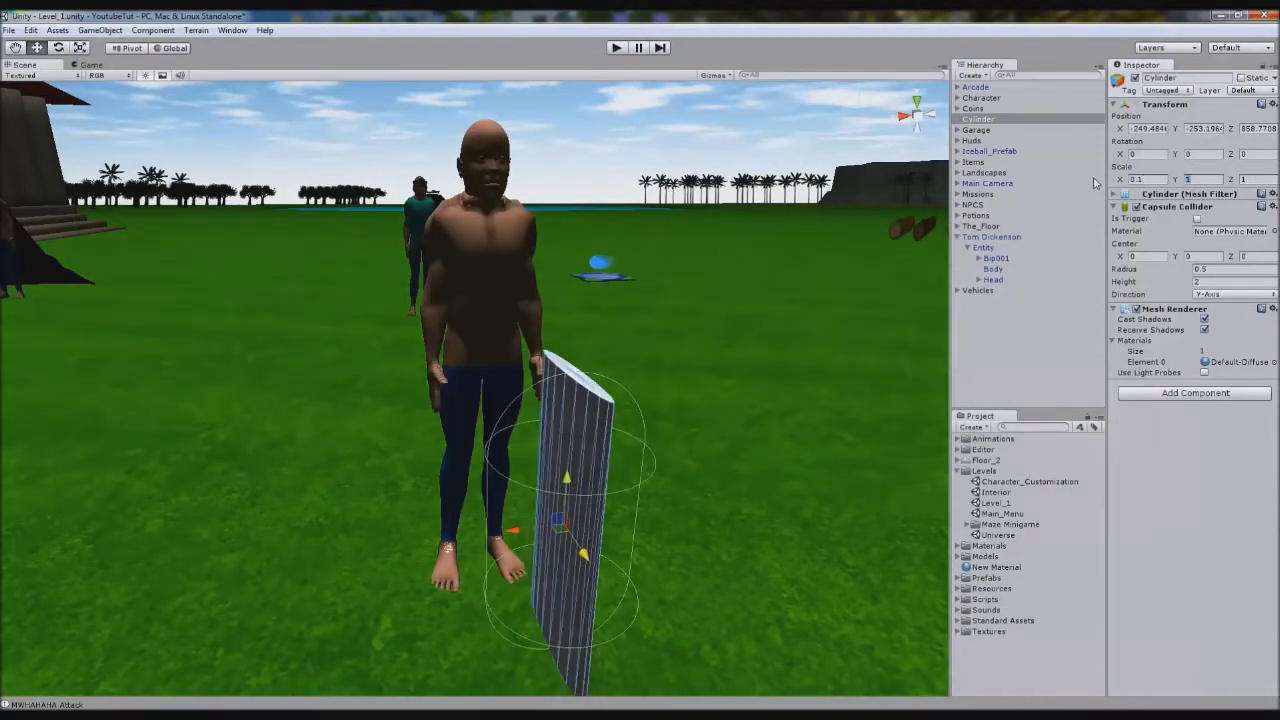
pyautogui.press('Tab')
pyautogui.write('0.1')
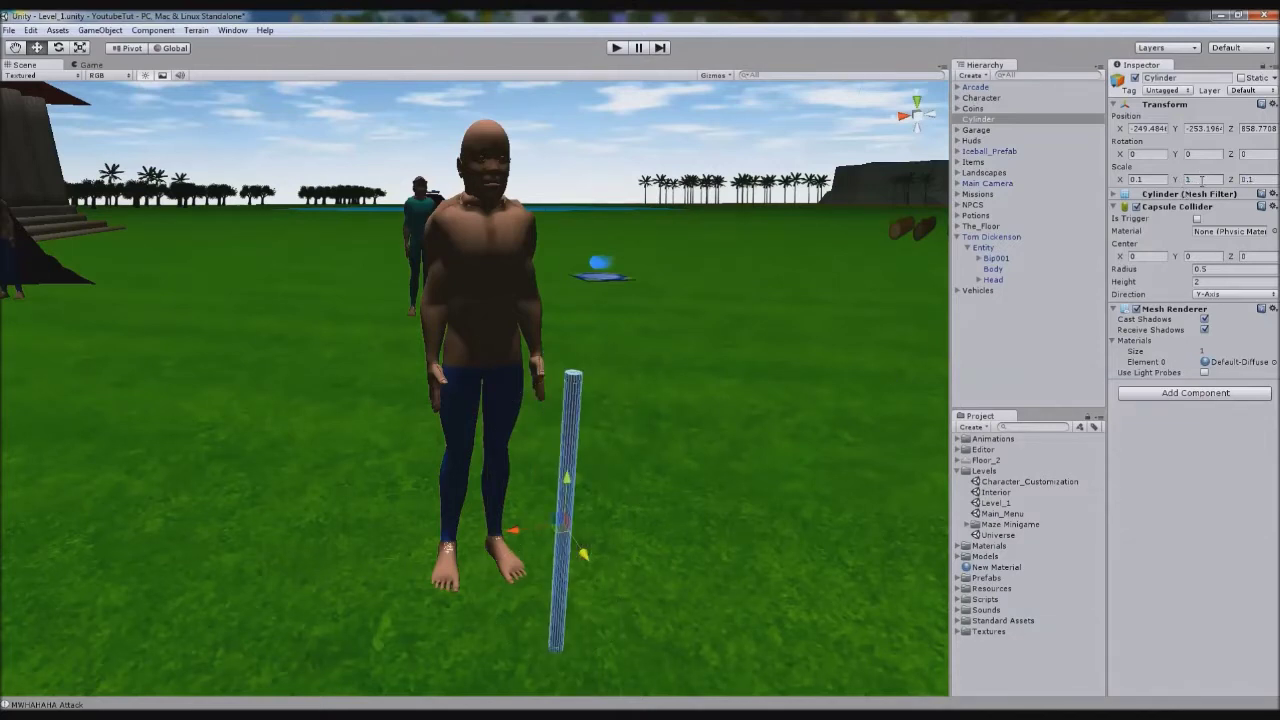
# Create a cube and set its scale to 0.1 on all three axes.
pyautogui.click(100, 30)
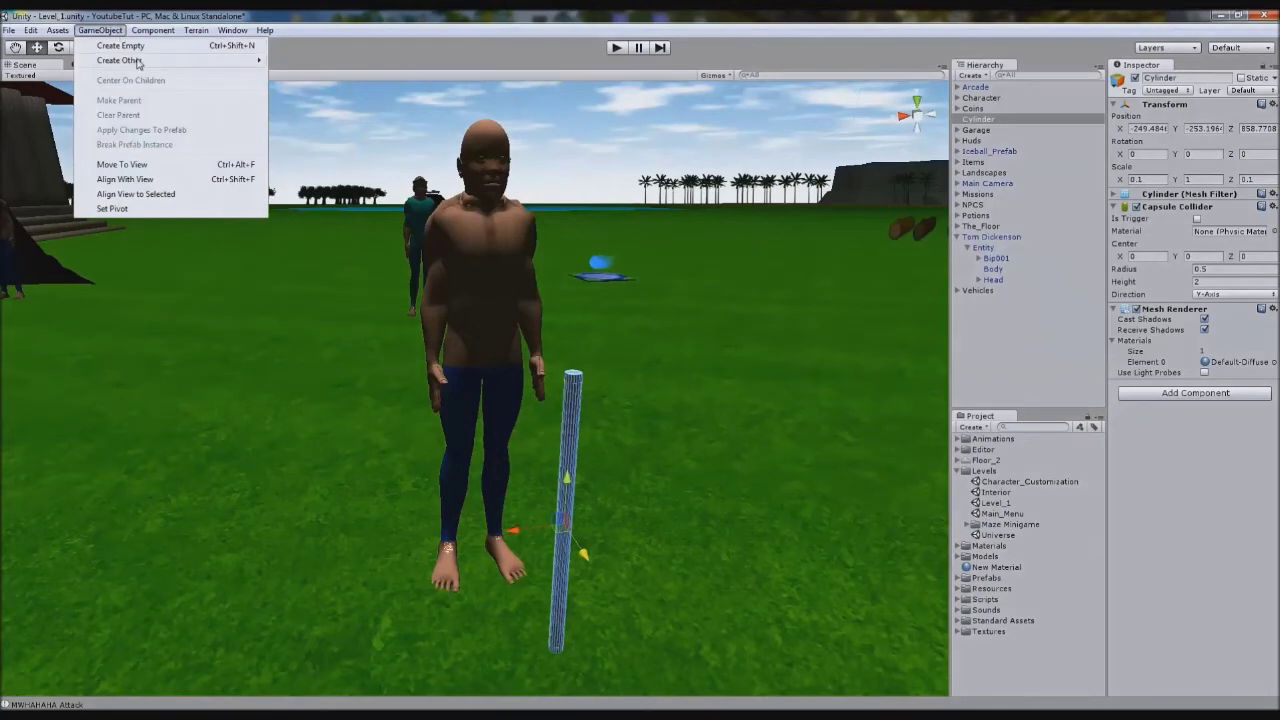
pyautogui.moveTo(258, 62)
pyautogui.click(297, 203)
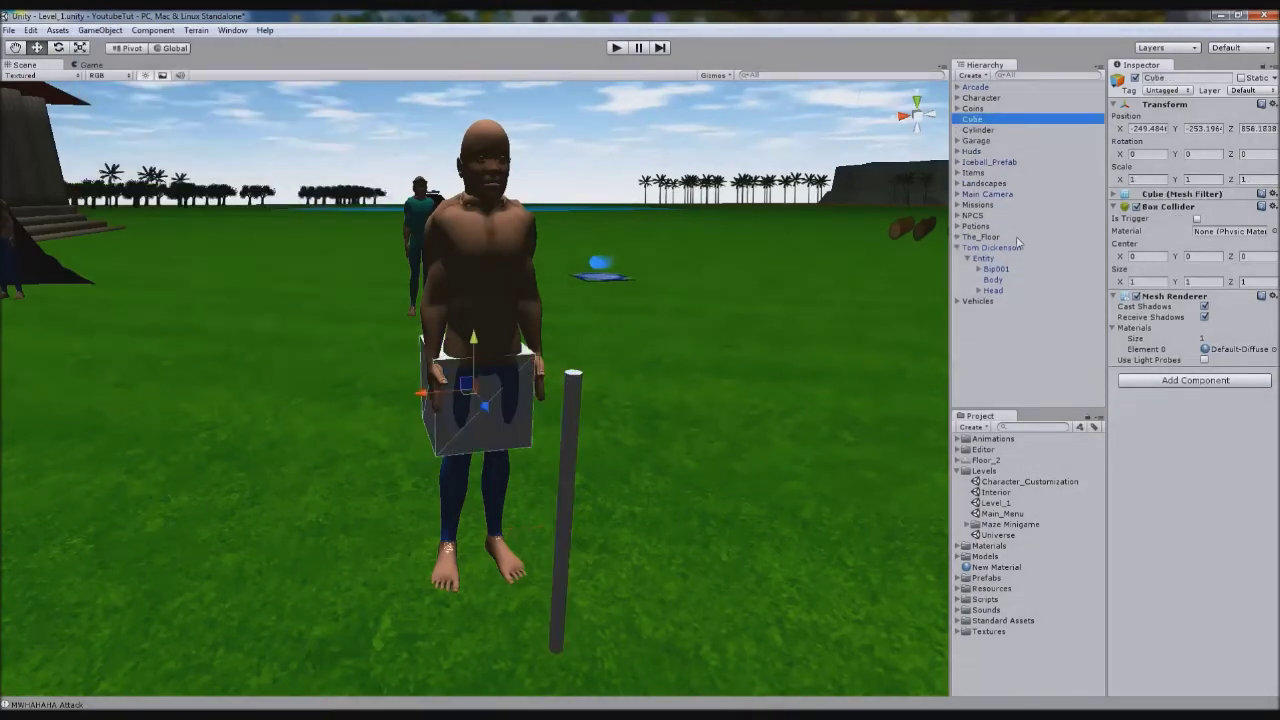
pyautogui.click(1140, 179)
pyautogui.write('0.1')
pyautogui.press('Tab')
pyautogui.write('0.1')
pyautogui.press('Tab')
pyautogui.write('0.1')
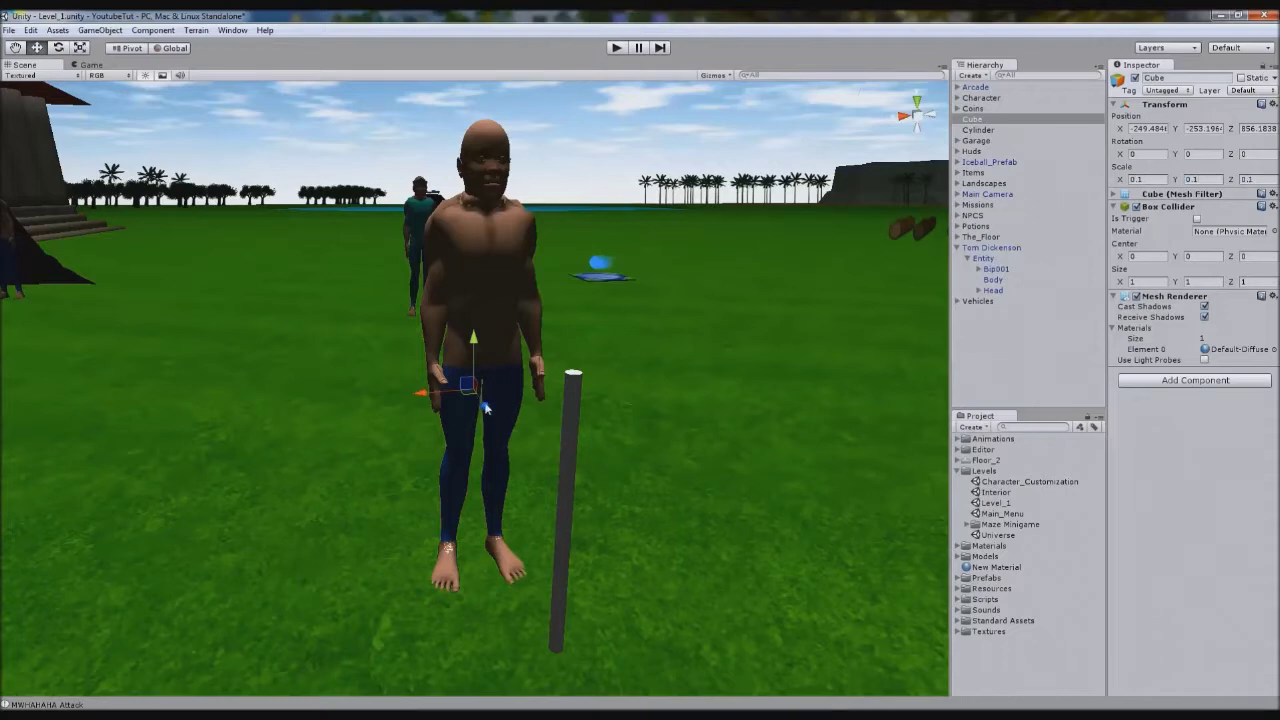
# Move the cube forward along the Z axis and align it with the rod in the top view.
pyautogui.moveTo(485, 406); pyautogui.dragTo(566, 530)
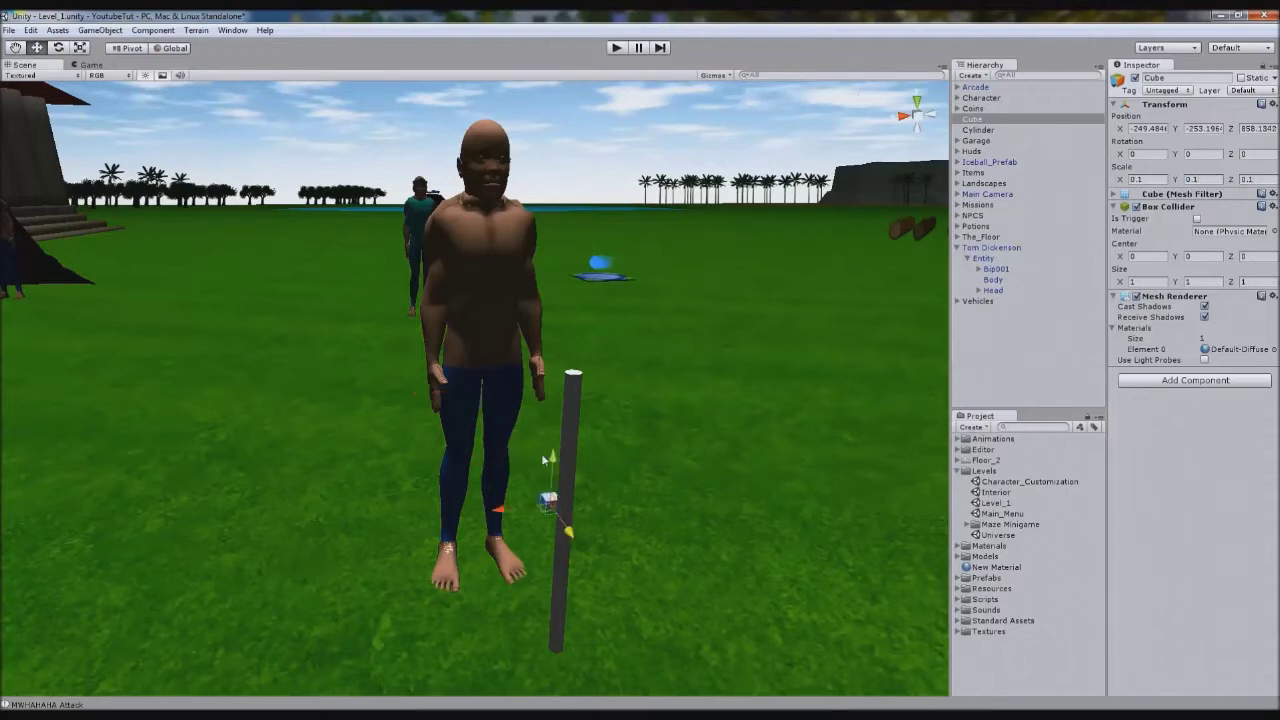
pyautogui.click(917, 101)
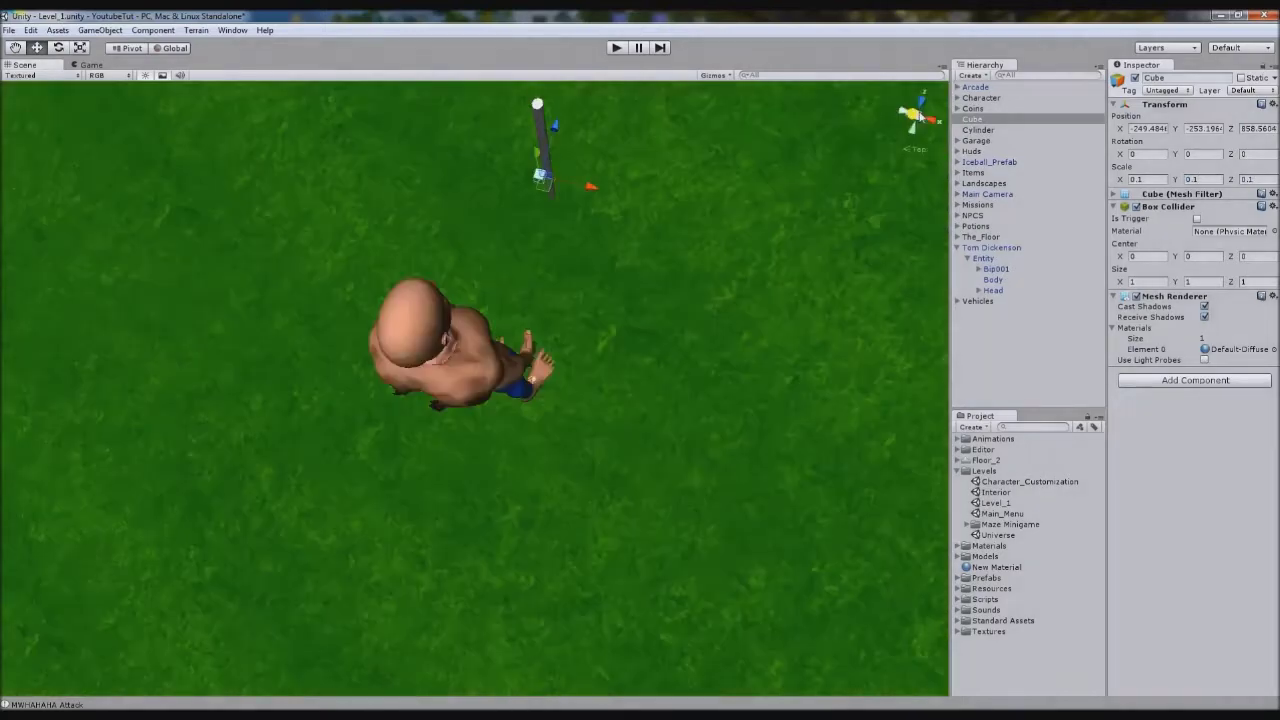
pyautogui.press('f')
pyautogui.scroll(5, 429, 454)
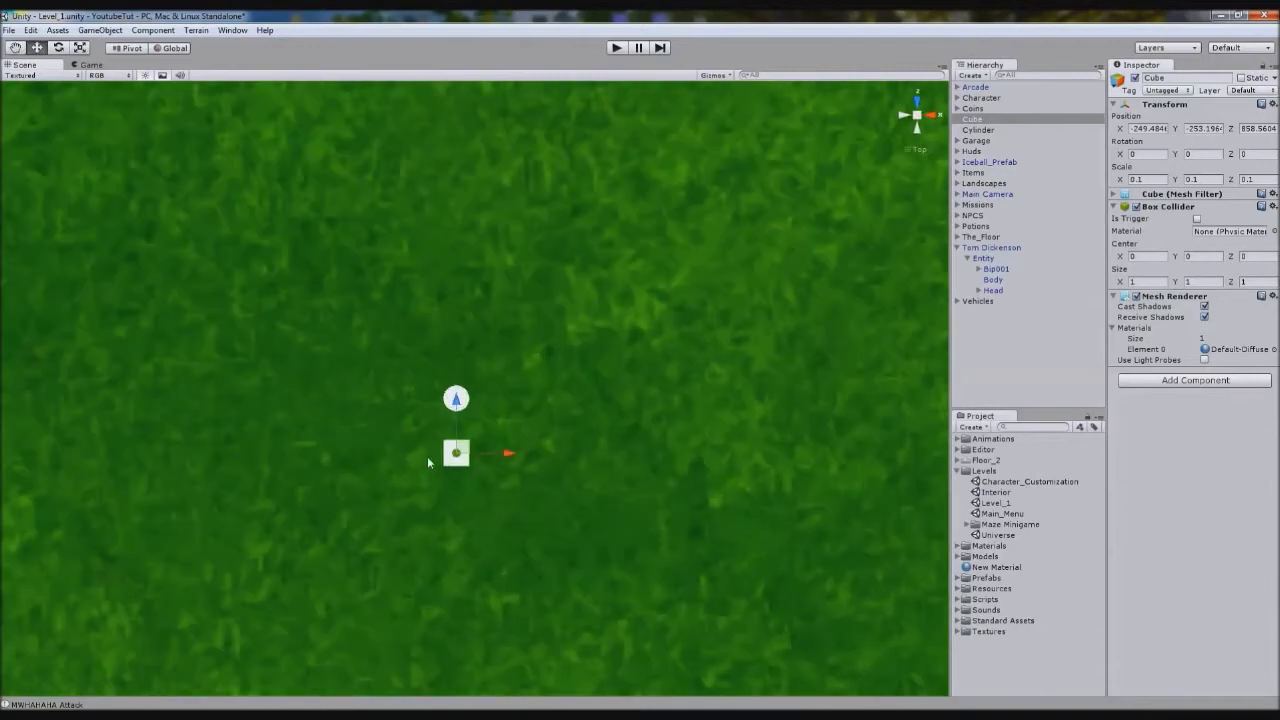
pyautogui.moveTo(451, 486); pyautogui.dragTo(451, 365)
# Set the cube's X scale to 0.4 to form a crossguard.
pyautogui.moveTo(1137, 181); pyautogui.dragTo(1151, 182)
pyautogui.write('3')
pyautogui.press('BackSpace')
pyautogui.write('4')
# Lower the cube along the rod to near its bottom end using a side view.
pyautogui.click(917, 128)
pyautogui.click(930, 115)
pyautogui.click(930, 115)
pyautogui.moveTo(488, 334); pyautogui.dragTo(487, 460)
pyautogui.click(917, 116)
pyautogui.keyDown('alt'); pyautogui.moveTo(615, 318); pyautogui.dragTo(836, 528); pyautogui.keyUp('alt')
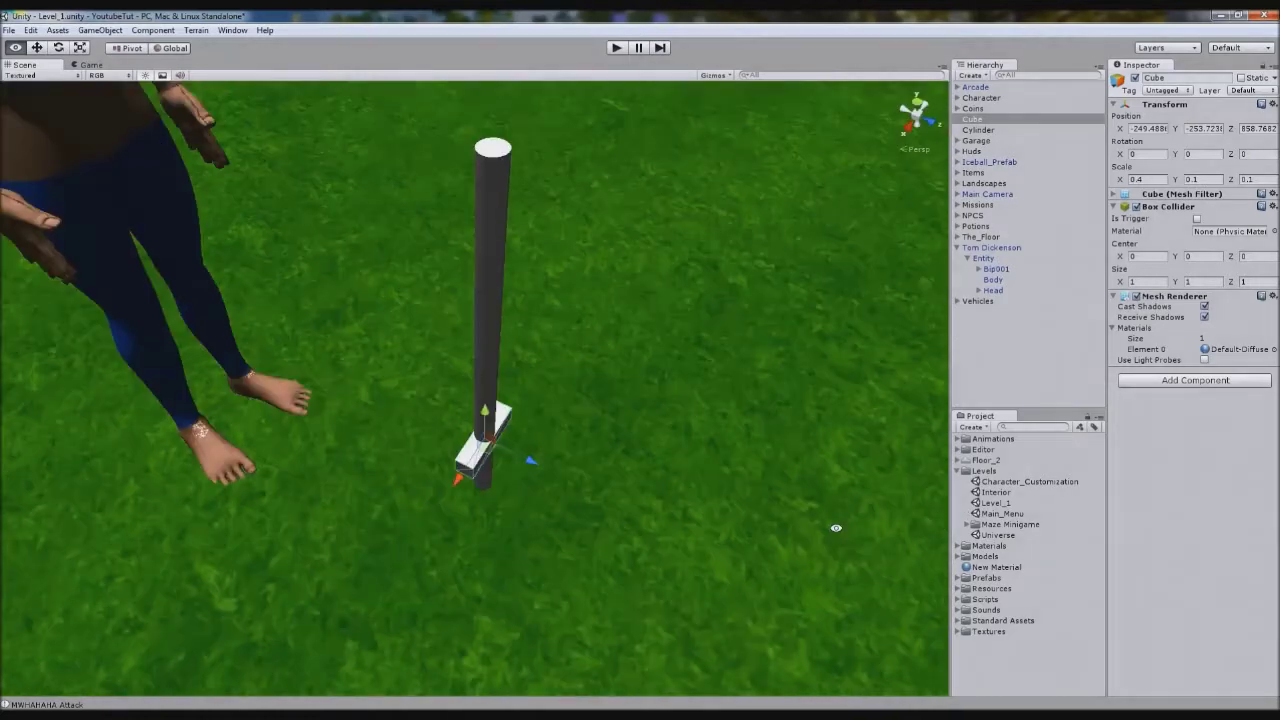
# Flatten the cylinder by setting its Z scale to 0.05.
pyautogui.click(480, 198)
pyautogui.click(81, 48)
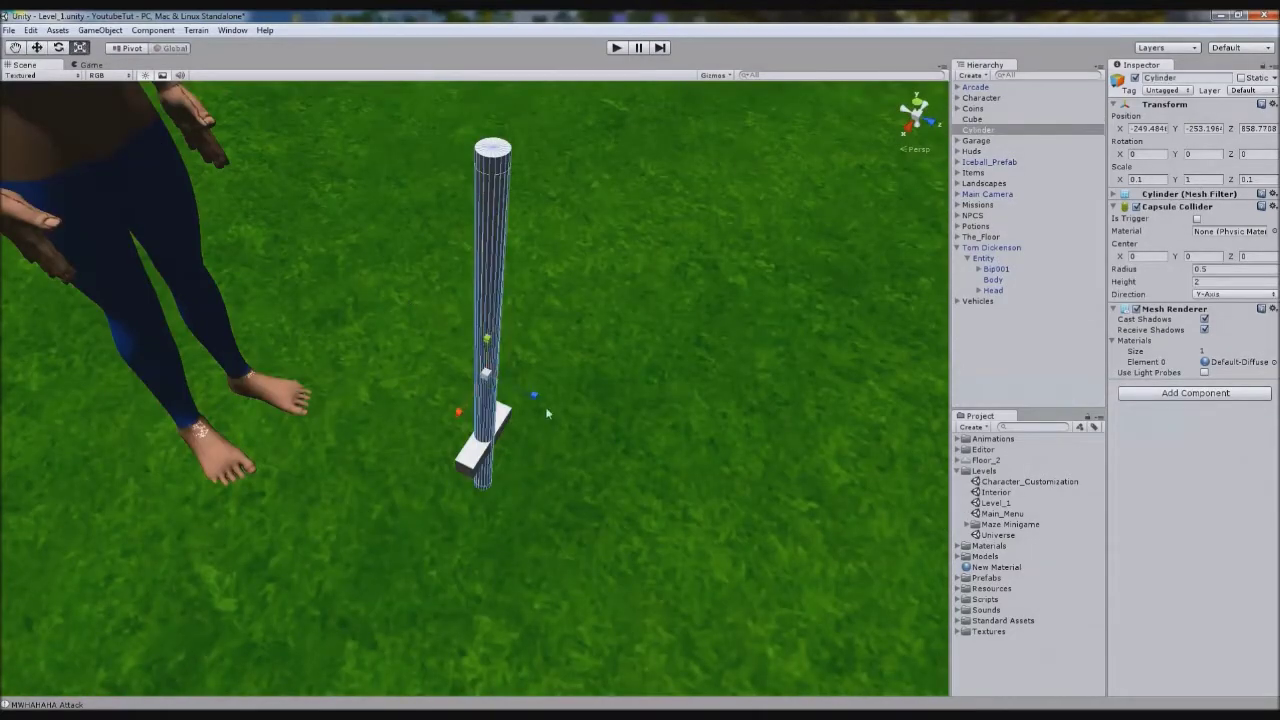
pyautogui.moveTo(532, 398); pyautogui.dragTo(528, 397)
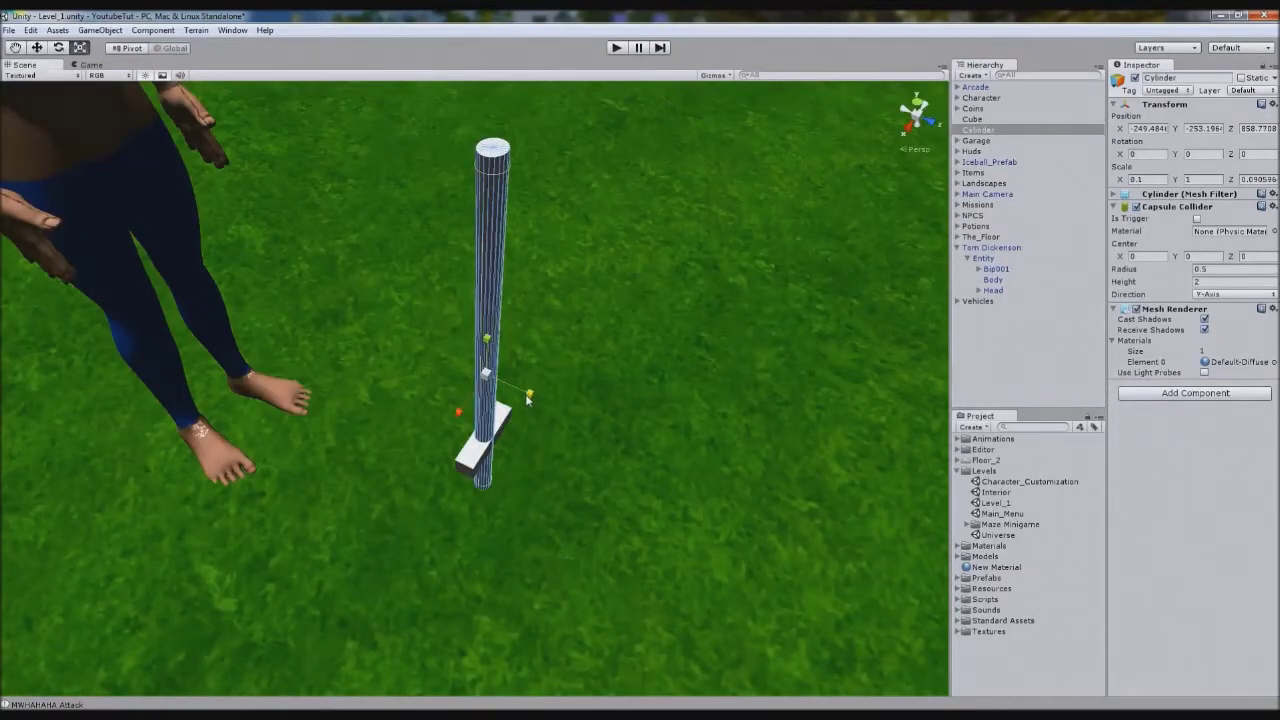
pyautogui.click(1254, 180)
pyautogui.write('0.05')
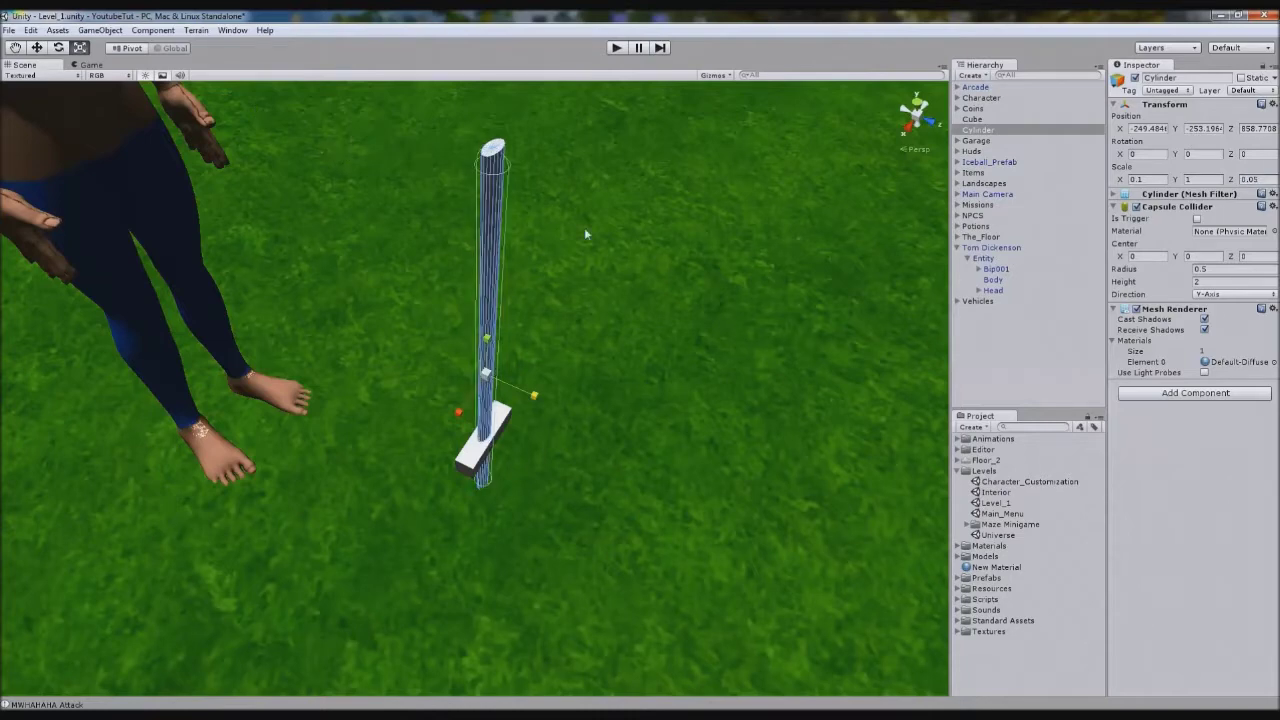
pyautogui.keyDown('alt'); pyautogui.moveTo(625, 367); pyautogui.dragTo(590, 235); pyautogui.keyUp('alt')
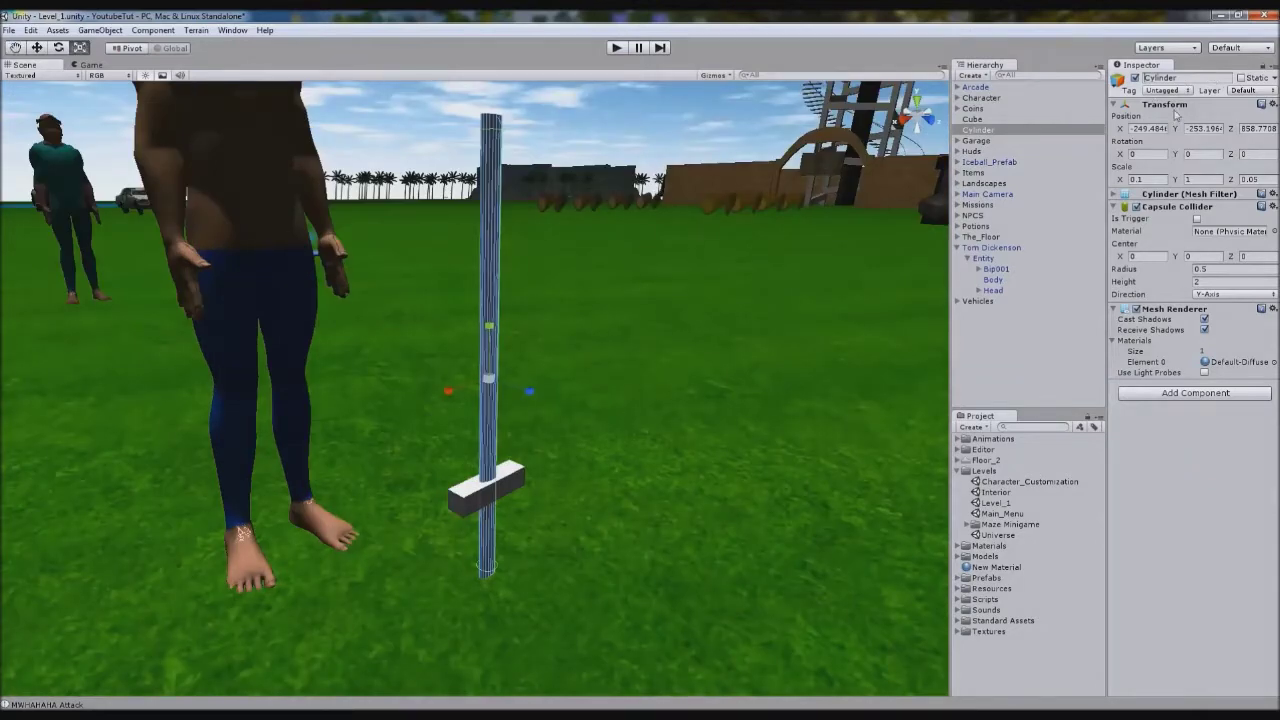
pyautogui.press('Tab')
# Create an empty object named Sword and move it toward the flattened cylinder.
pyautogui.click(100, 30)
pyautogui.click(115, 42)
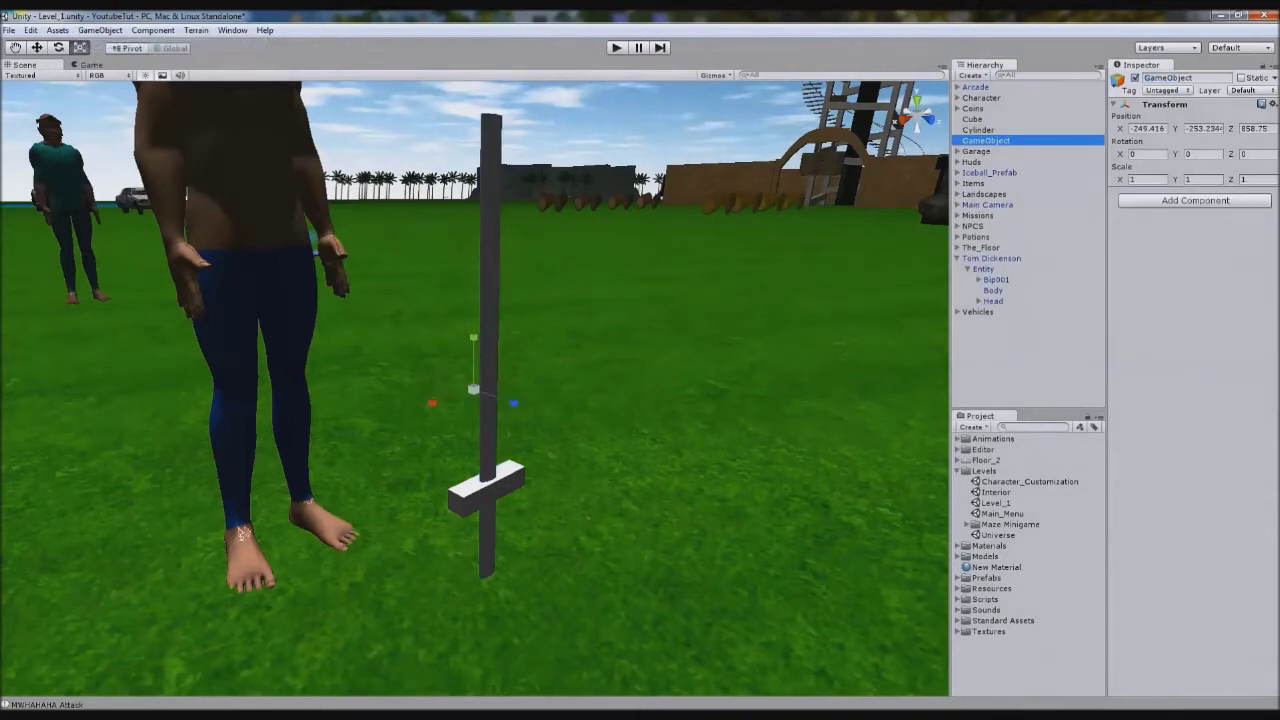
pyautogui.click(36, 47)
pyautogui.click(1204, 80)
pyautogui.write('Sword')
pyautogui.press('Return')
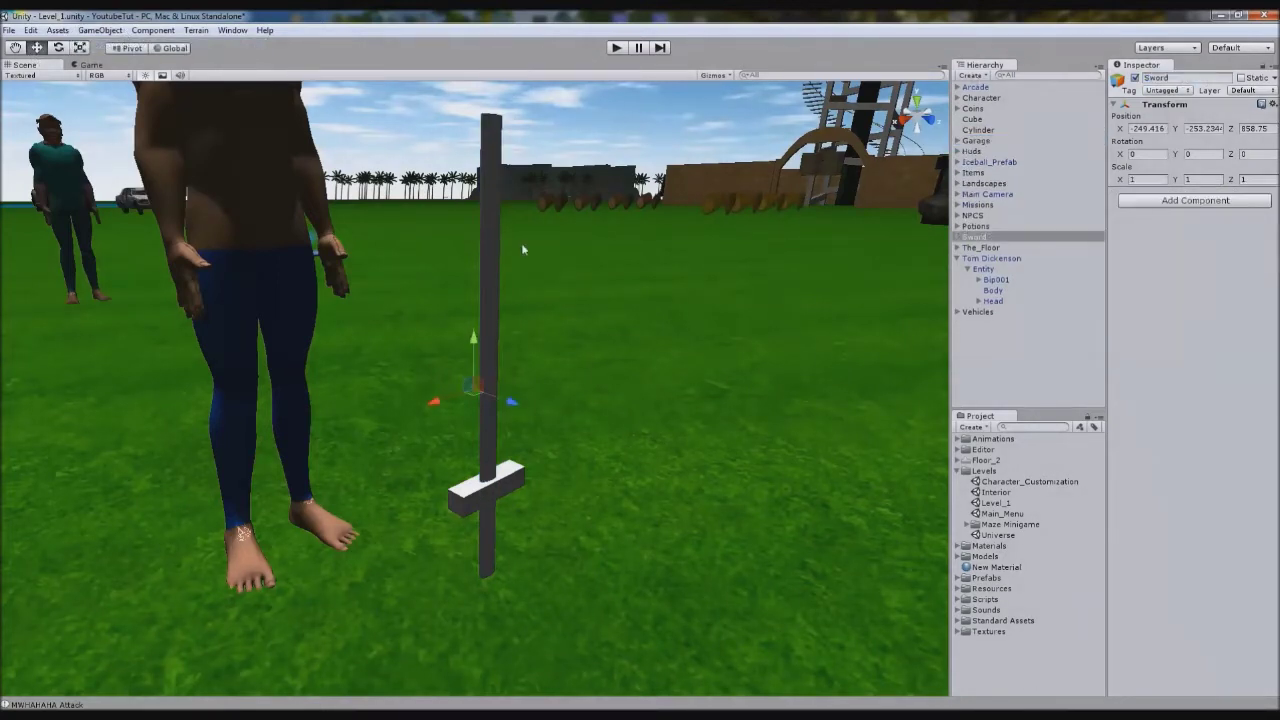
pyautogui.moveTo(474, 344)
pyautogui.mouseDown()
pyautogui.moveTo(474, 486)
pyautogui.moveTo(494, 352)
pyautogui.mouseUp()
# Rename the crossguard cube as Handle.
pyautogui.click(481, 505)
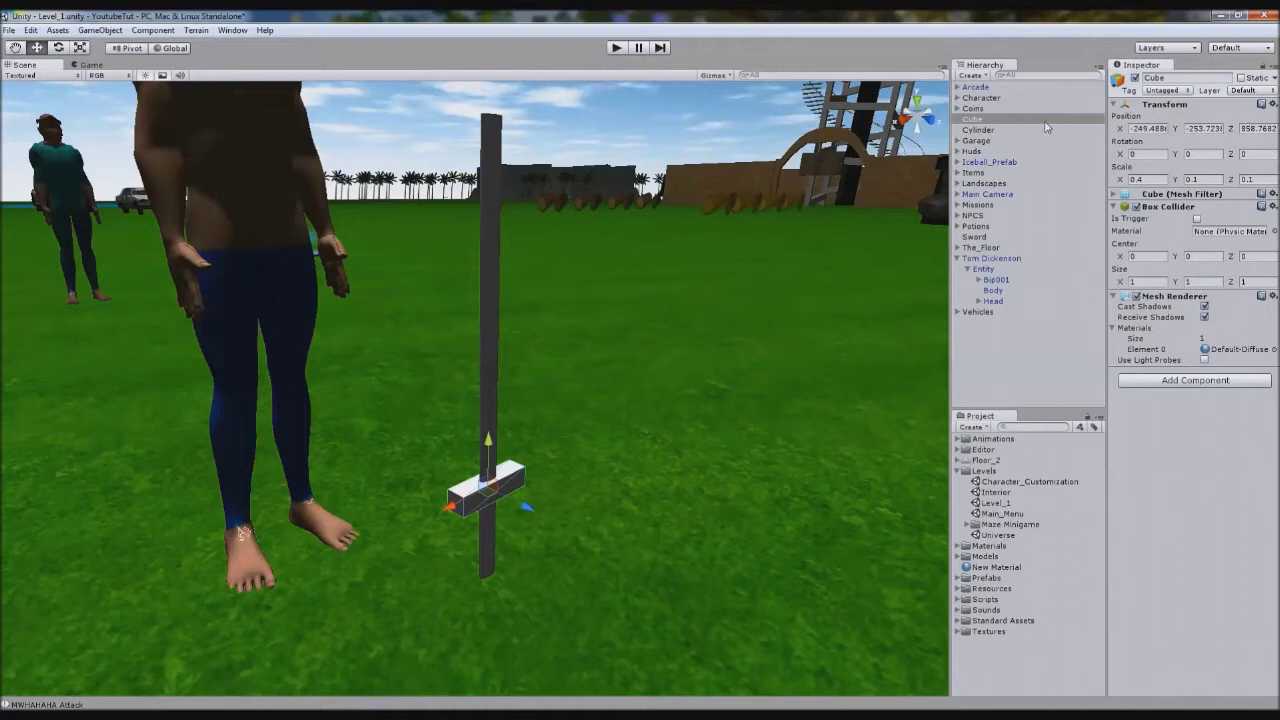
pyautogui.click(980, 129)
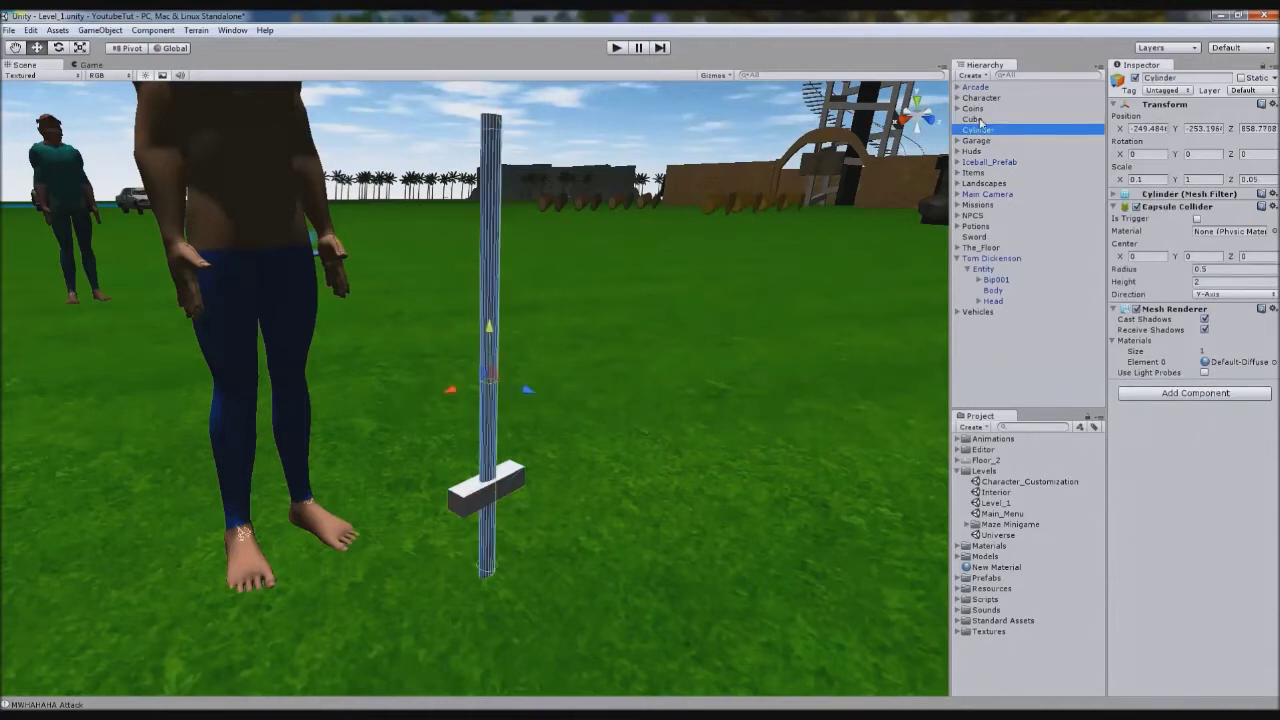
pyautogui.click(978, 119)
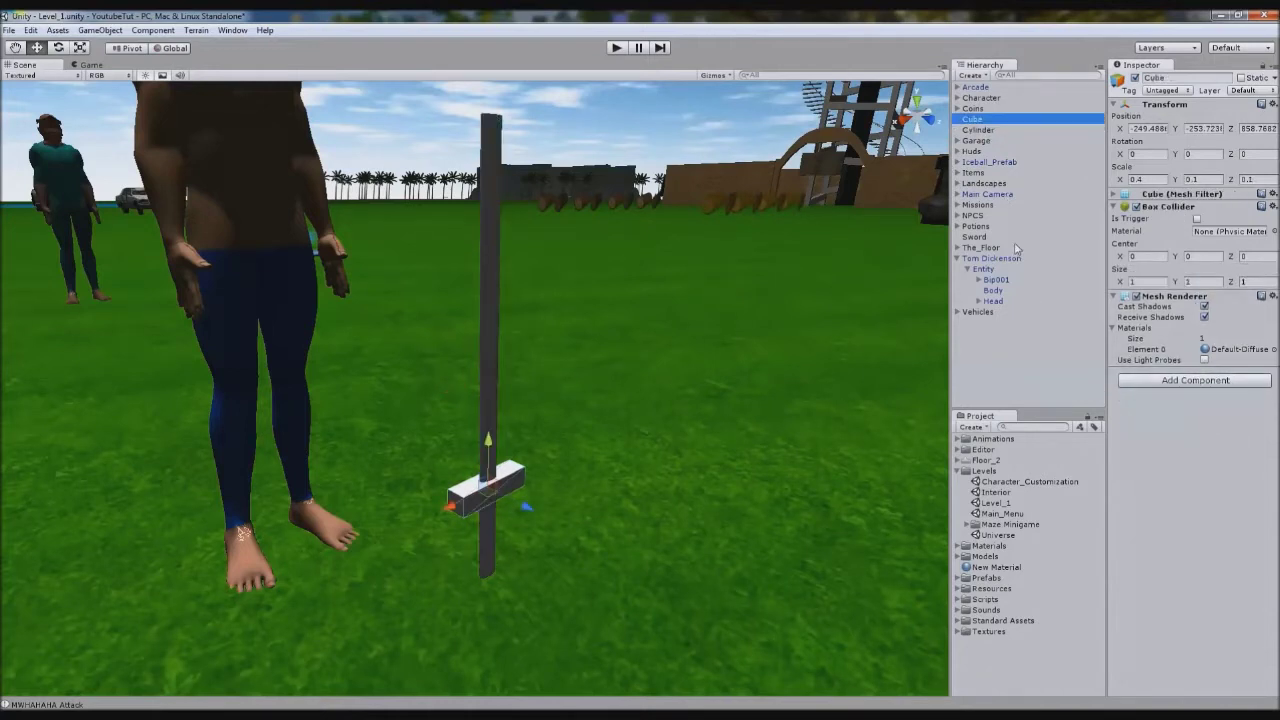
pyautogui.click(1207, 78)
pyautogui.write('Han')
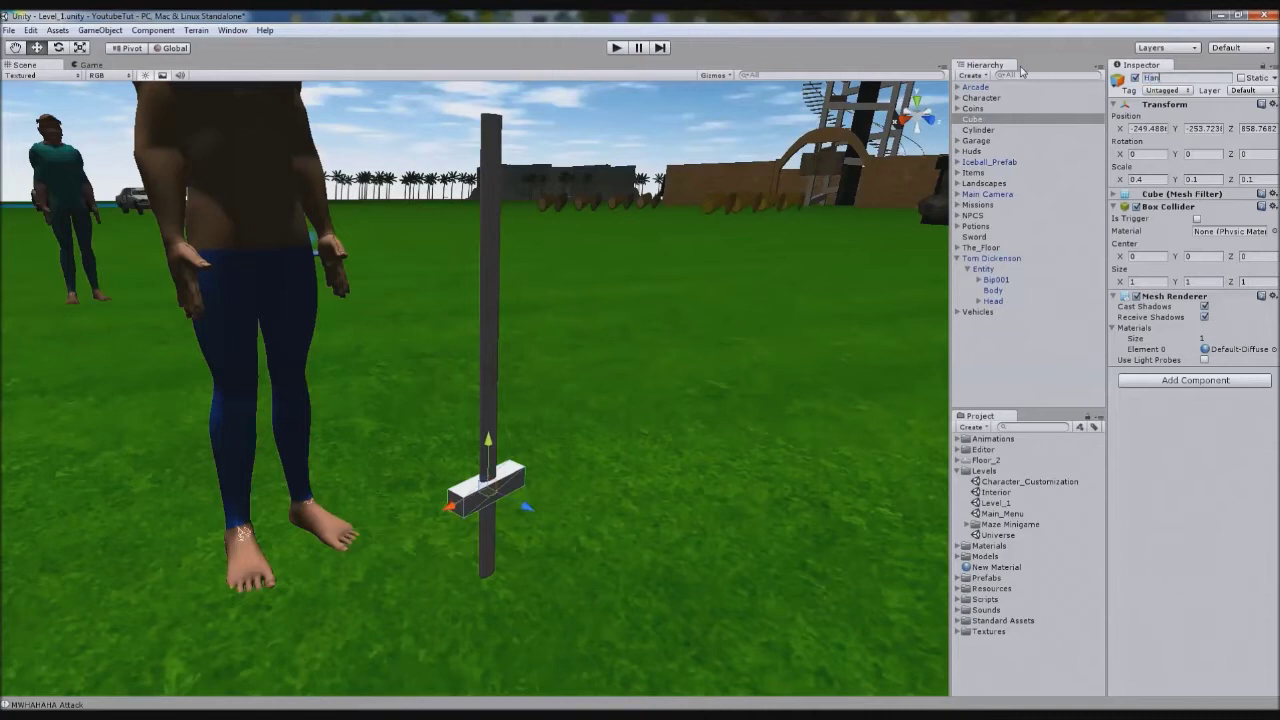
pyautogui.write('dle')
pyautogui.press('Return')
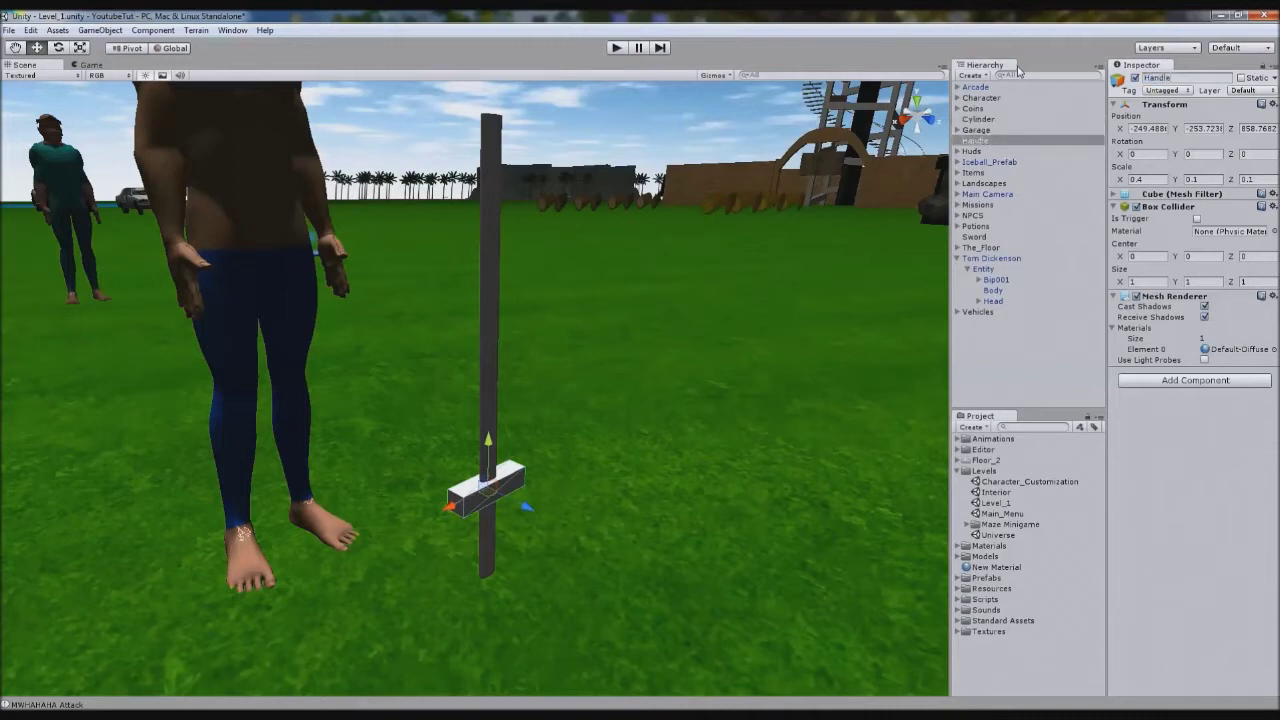
# Rename the flattened cylinder as Blade.
pyautogui.click(988, 131)
pyautogui.click(987, 120)
pyautogui.click(1160, 78)
pyautogui.write('Blade')
pyautogui.press('Return')
# Make the Blade and Handle objects children of the Sword object.
pyautogui.keyDown('ctrl'); pyautogui.click(978, 142); pyautogui.keyUp('ctrl')
pyautogui.moveTo(978, 143); pyautogui.dragTo(968, 216)
pyautogui.click(1134, 129)
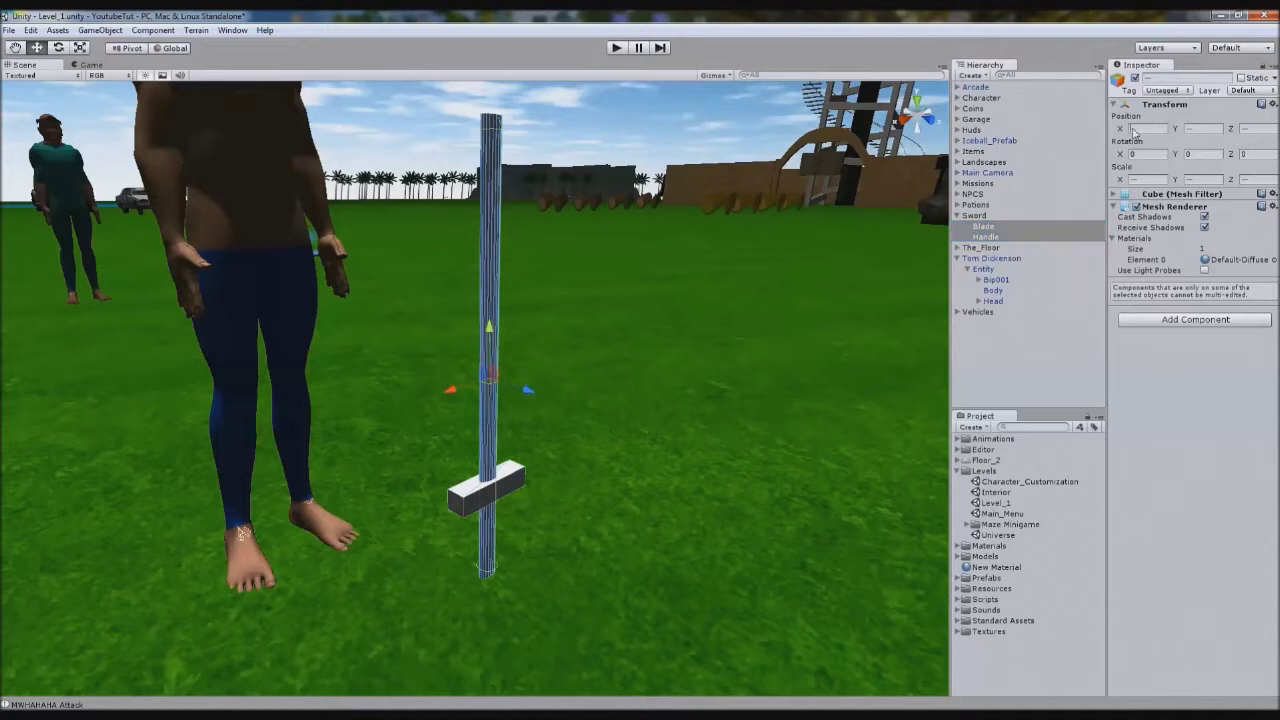
# Set the local position of both the Blade and Handle objects to 0, 0, 0.
pyautogui.write('0')
pyautogui.press('Tab')
pyautogui.write('0')
pyautogui.press('Tab')
pyautogui.write('0')
pyautogui.press('Return')
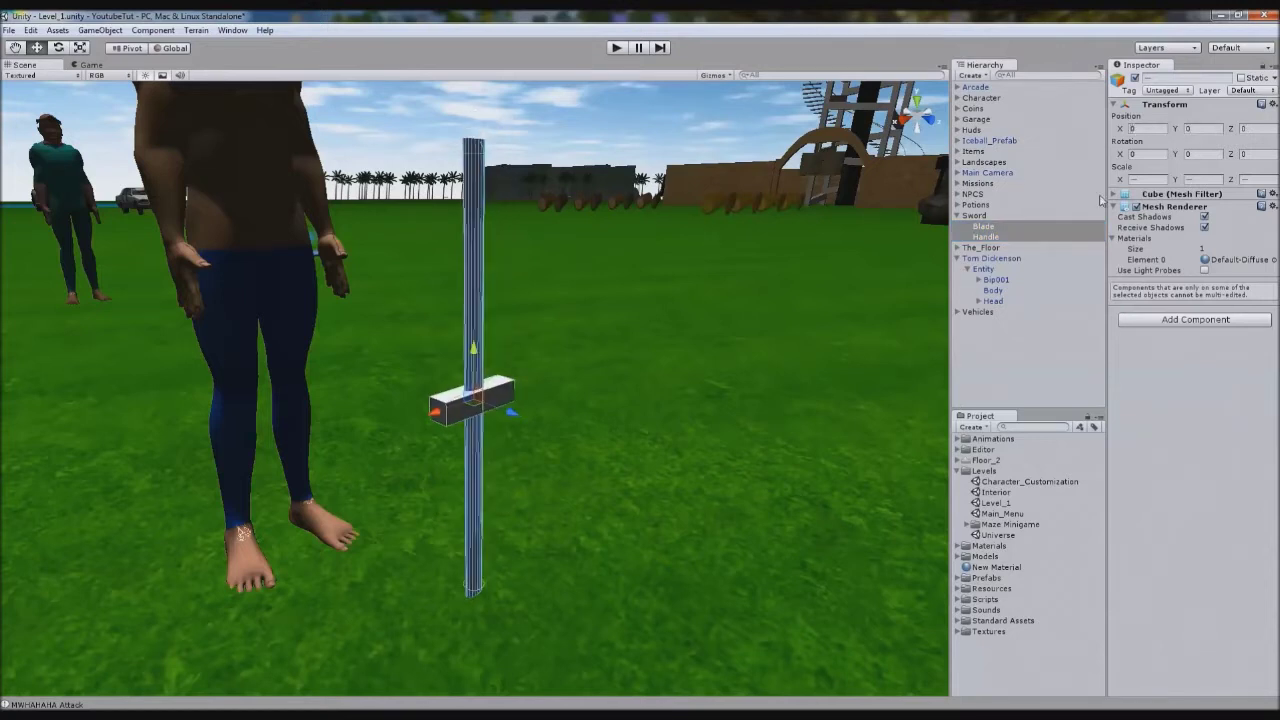
pyautogui.click(985, 247)
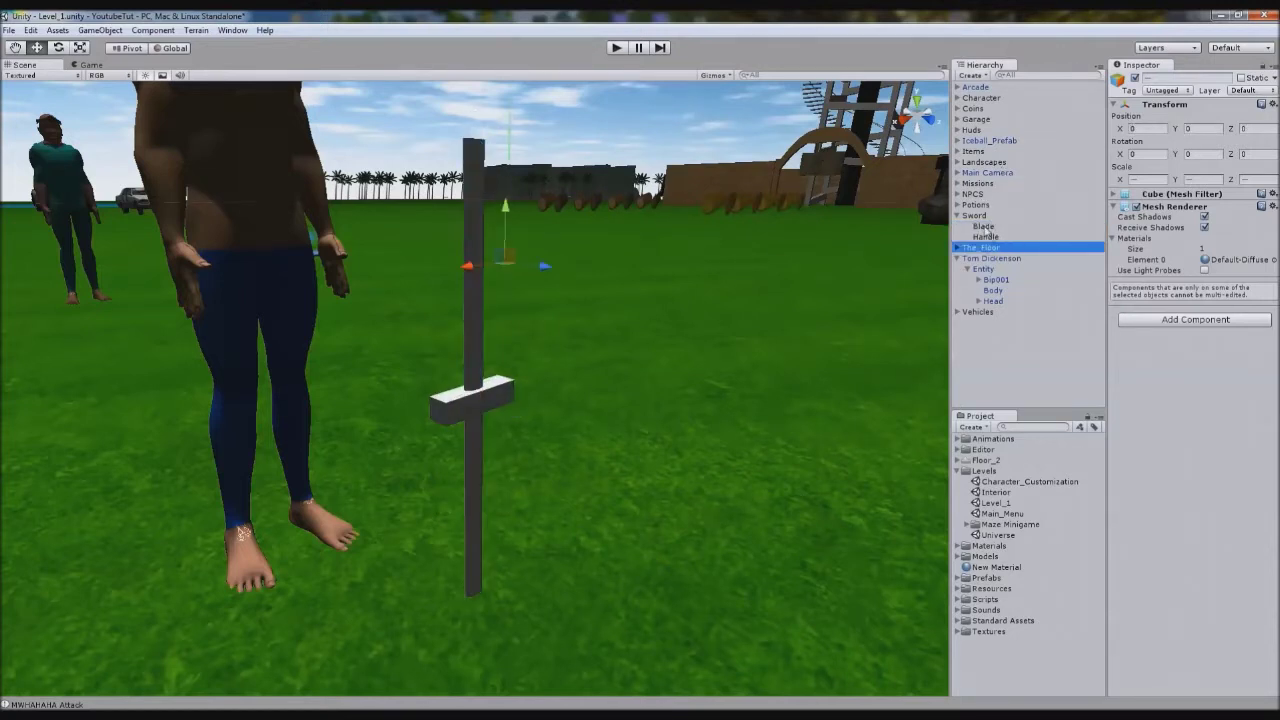
# Raise the Blade to about 0.66 on Y so only a short grip extends below the Handle.
pyautogui.keyDown('alt'); pyautogui.moveTo(612, 285); pyautogui.dragTo(480, 305); pyautogui.keyUp('alt')
pyautogui.click(474, 350)
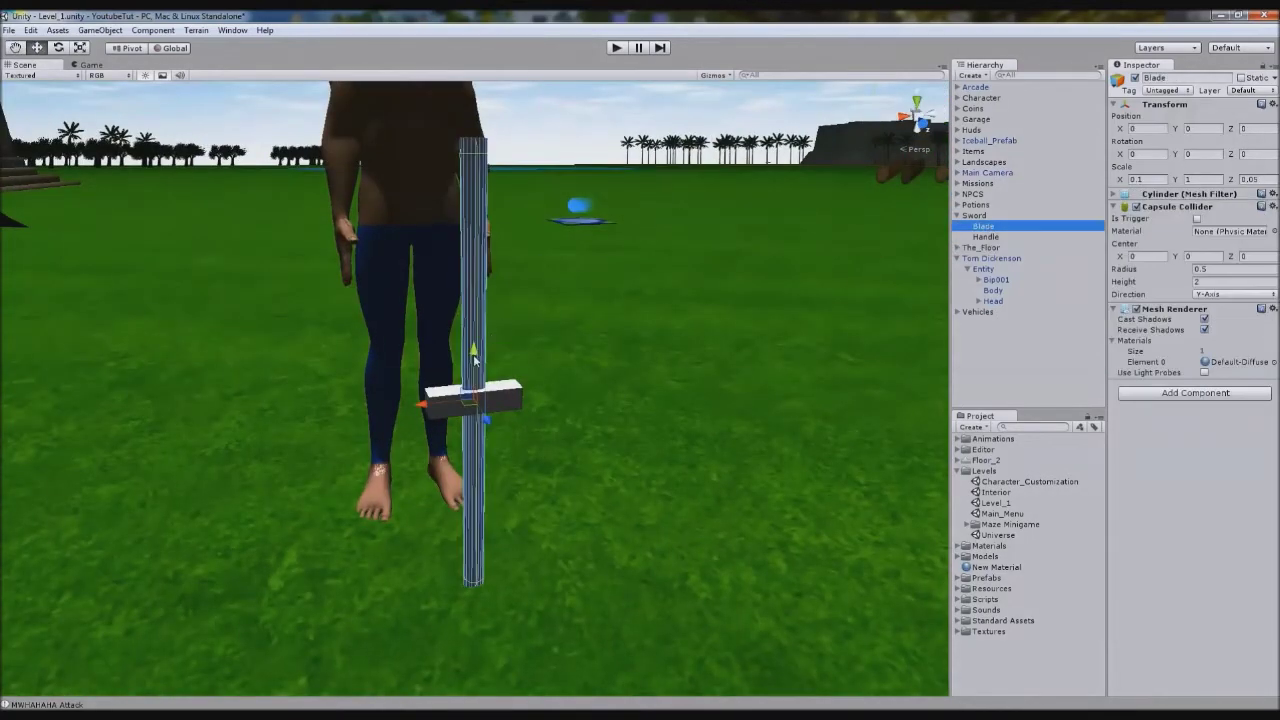
pyautogui.click(975, 215)
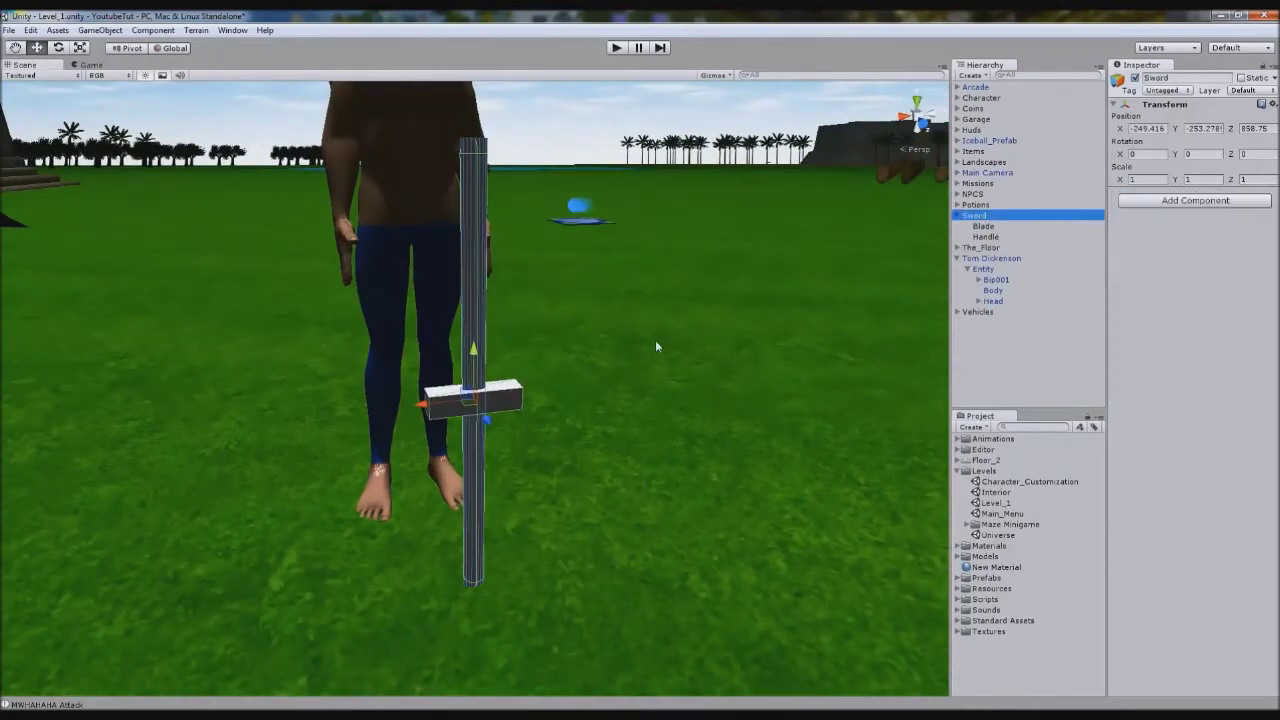
pyautogui.click(984, 226)
pyautogui.moveTo(483, 357); pyautogui.dragTo(490, 238)
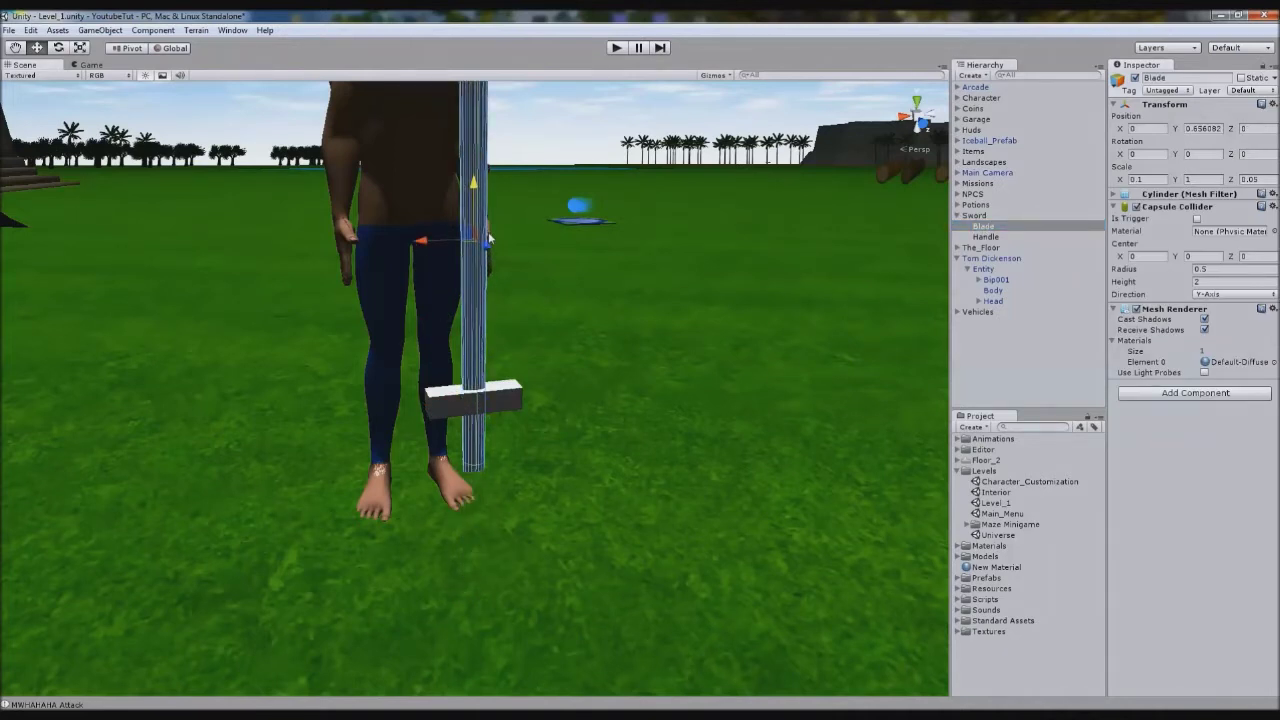
# Raise the Blade and Handle together until the grip surrounds the Sword's pivot, with the Handle at about 0.18 on Y.
pyautogui.keyDown('ctrl'); pyautogui.click(990, 236); pyautogui.keyUp('ctrl')
pyautogui.moveTo(476, 195); pyautogui.dragTo(476, 163)
pyautogui.click(975, 216)
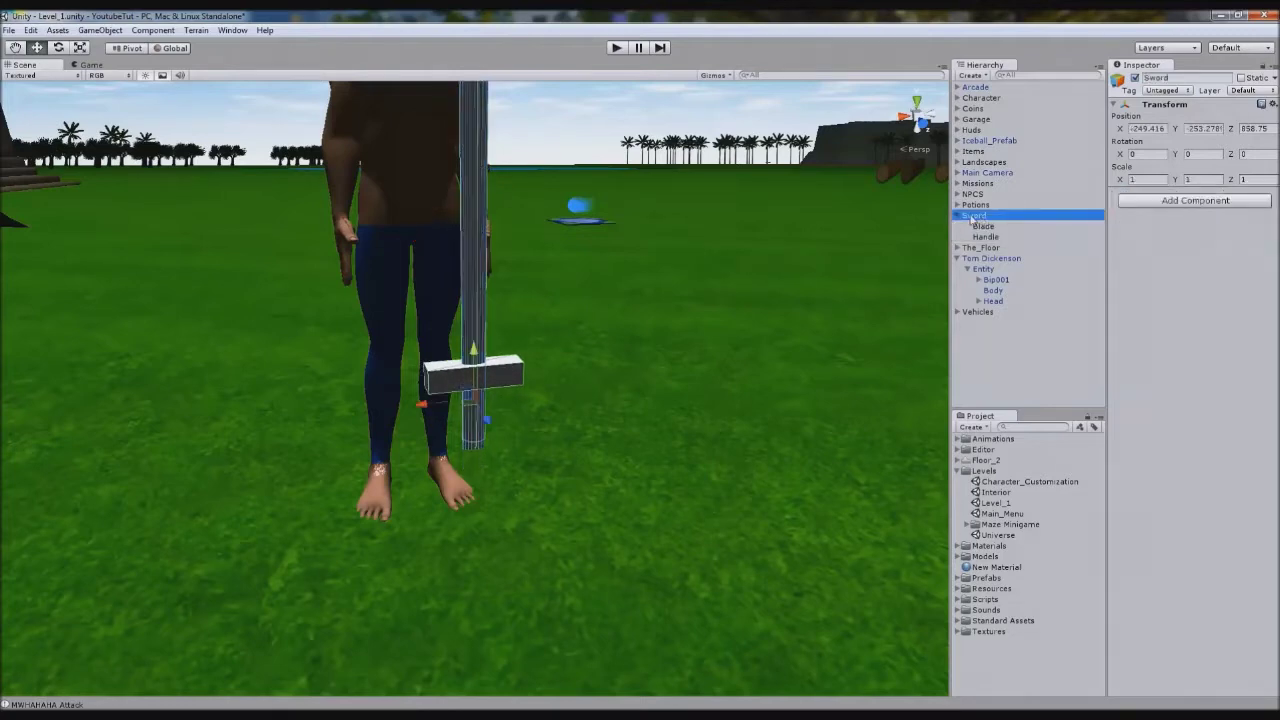
pyautogui.keyDown('alt'); pyautogui.moveTo(537, 401); pyautogui.dragTo(818, 292); pyautogui.keyUp('alt')
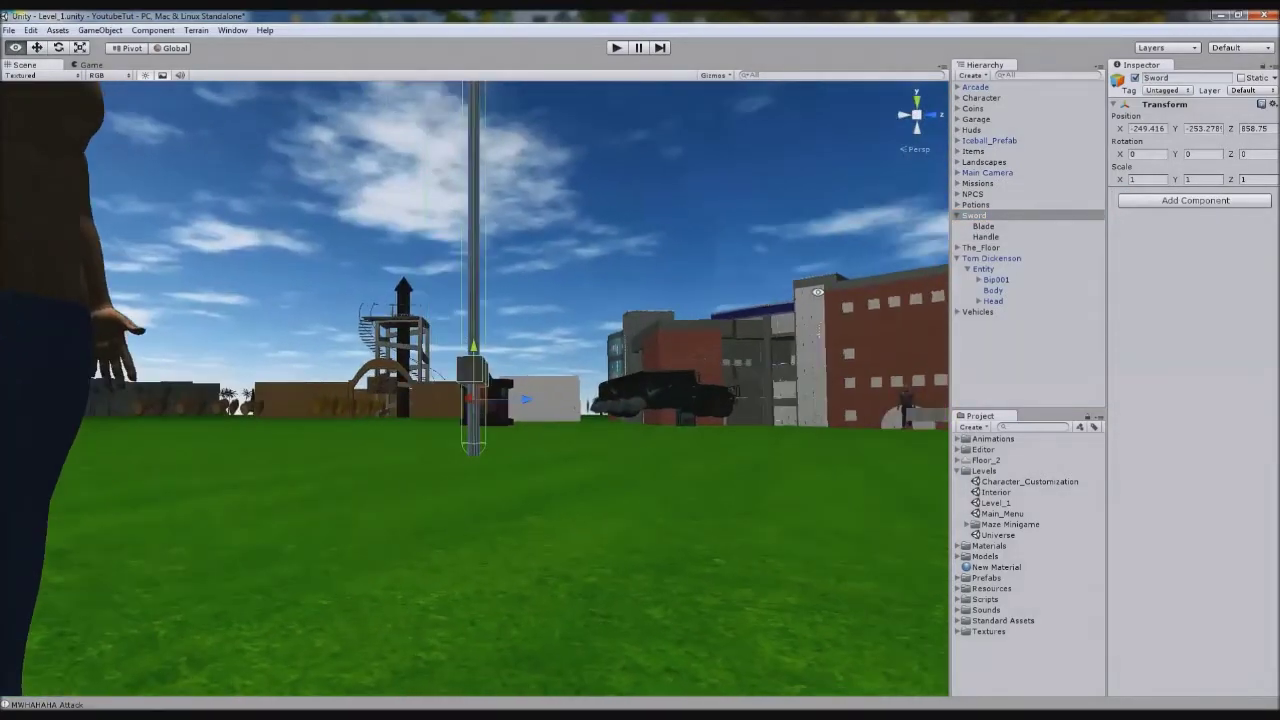
pyautogui.click(983, 226)
pyautogui.keyDown('shift'); pyautogui.click(985, 236); pyautogui.keyUp('shift')
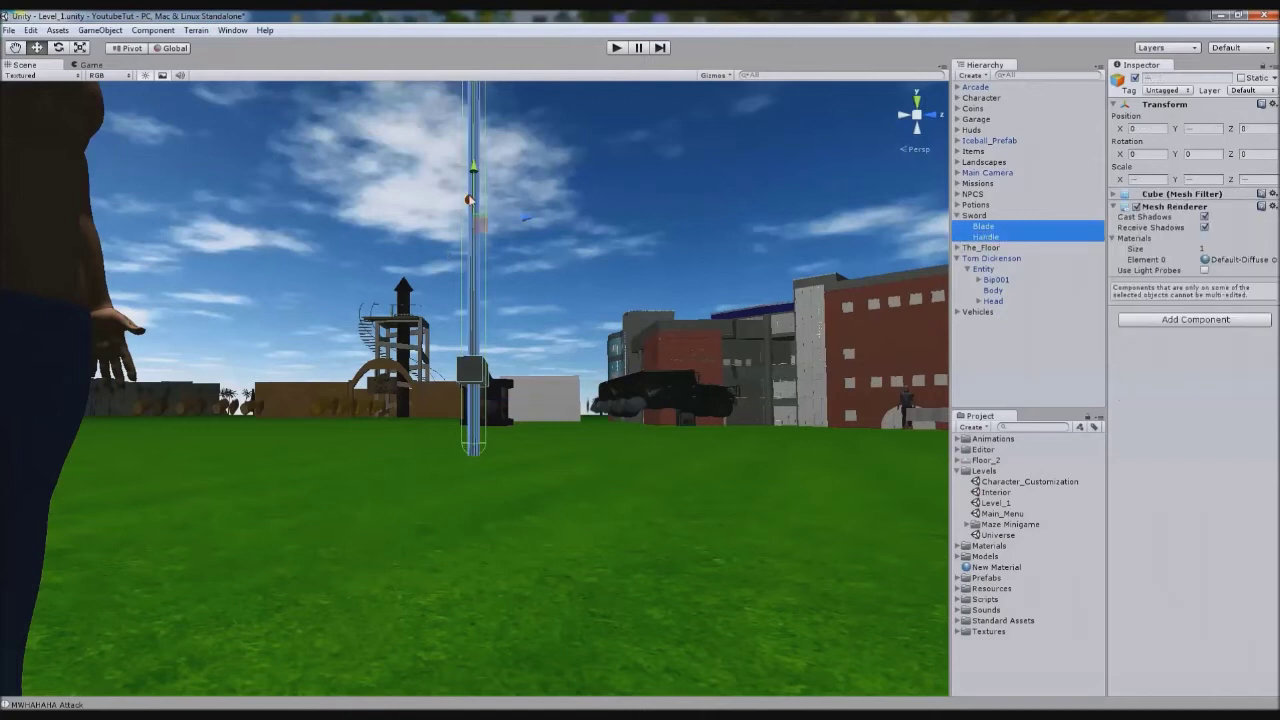
pyautogui.moveTo(475, 191); pyautogui.dragTo(474, 166)
pyautogui.hotkey('ctrl', 'z')
pyautogui.click(974, 215)
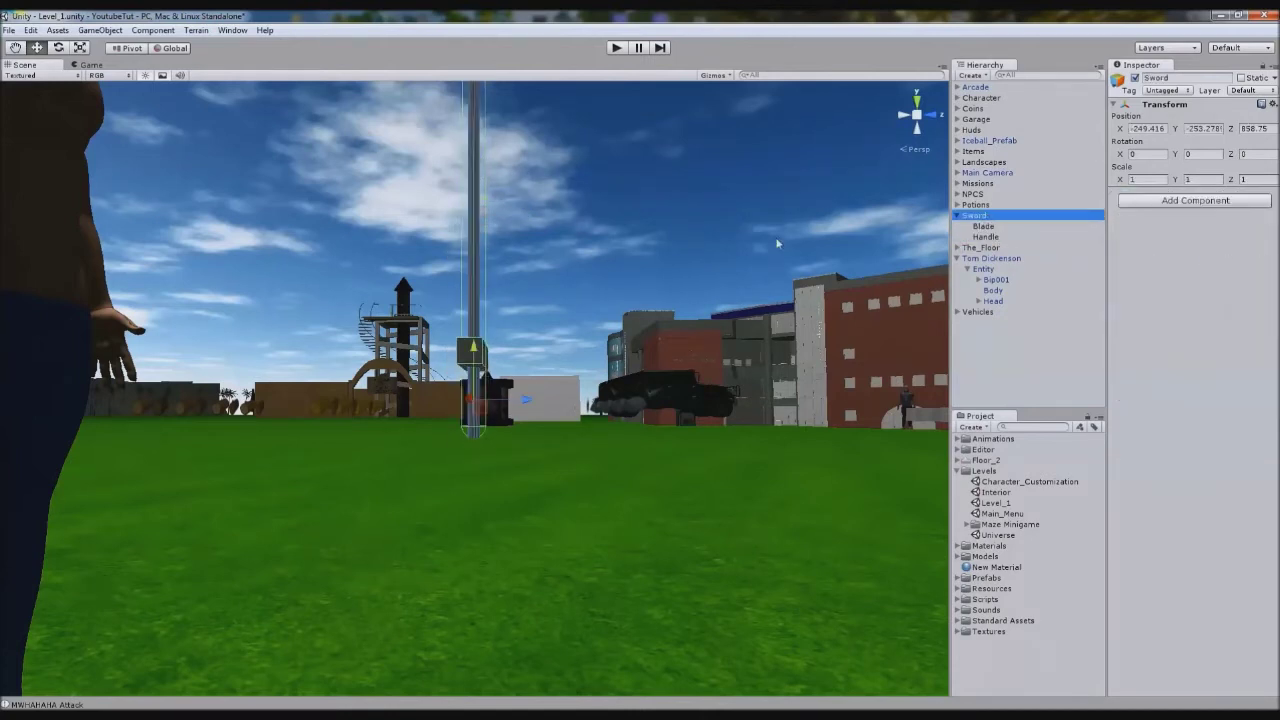
# Set the Handle's Y rotation to 90 degrees.
pyautogui.click(917, 116)
pyautogui.rightClick(746, 271)
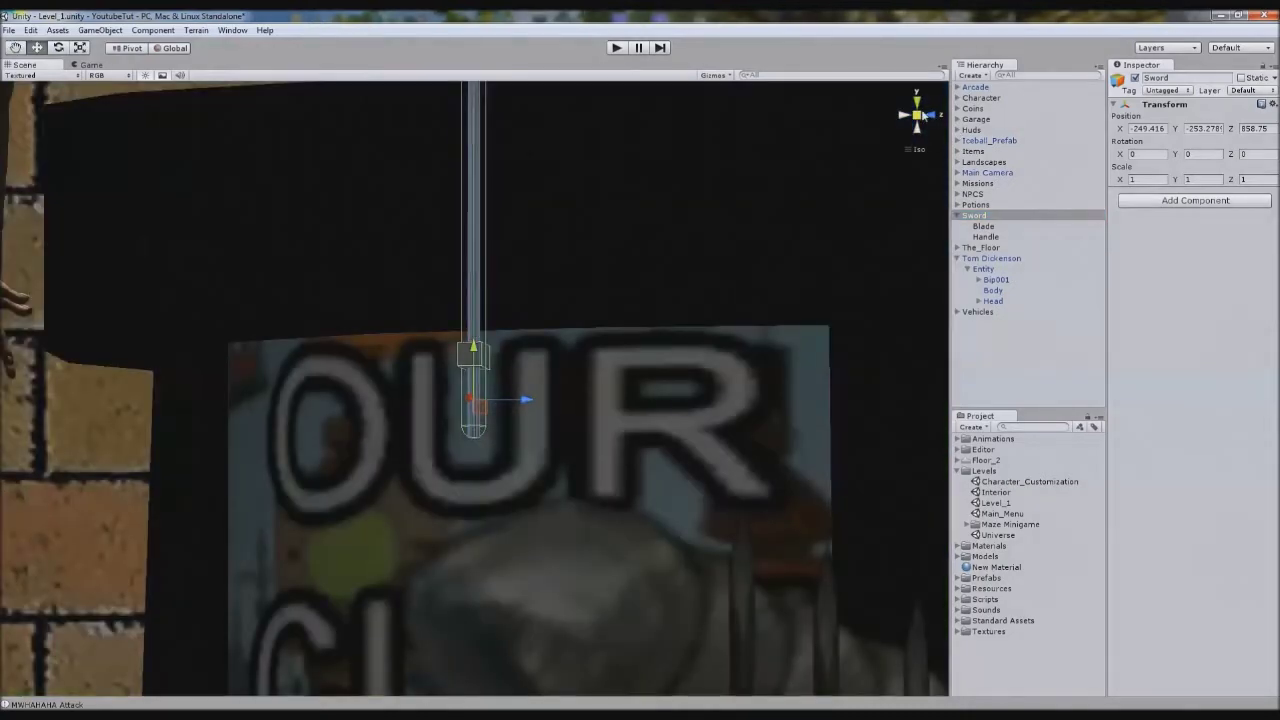
pyautogui.click(918, 115)
pyautogui.keyDown('alt'); pyautogui.moveTo(667, 290); pyautogui.dragTo(511, 305); pyautogui.keyUp('alt')
pyautogui.scroll(-6, 492, 268)
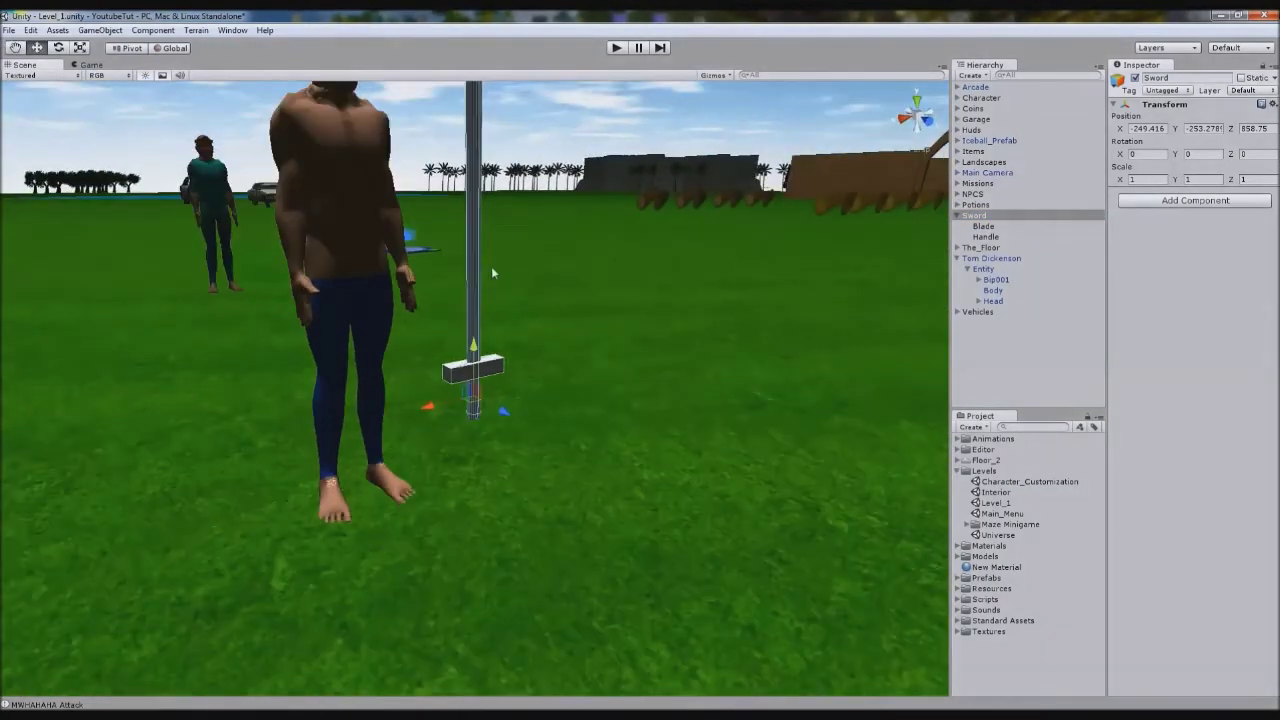
pyautogui.click(984, 227)
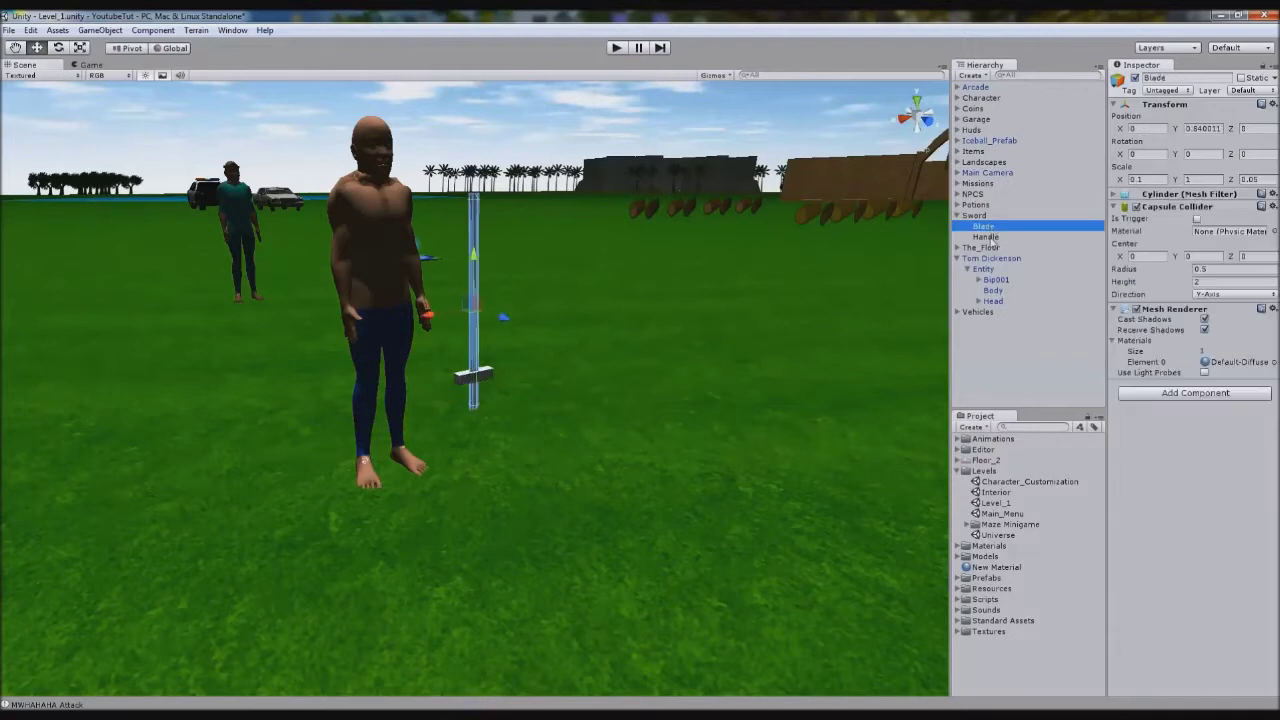
pyautogui.click(987, 237)
pyautogui.click(58, 47)
pyautogui.click(1200, 154)
pyautogui.write('90')
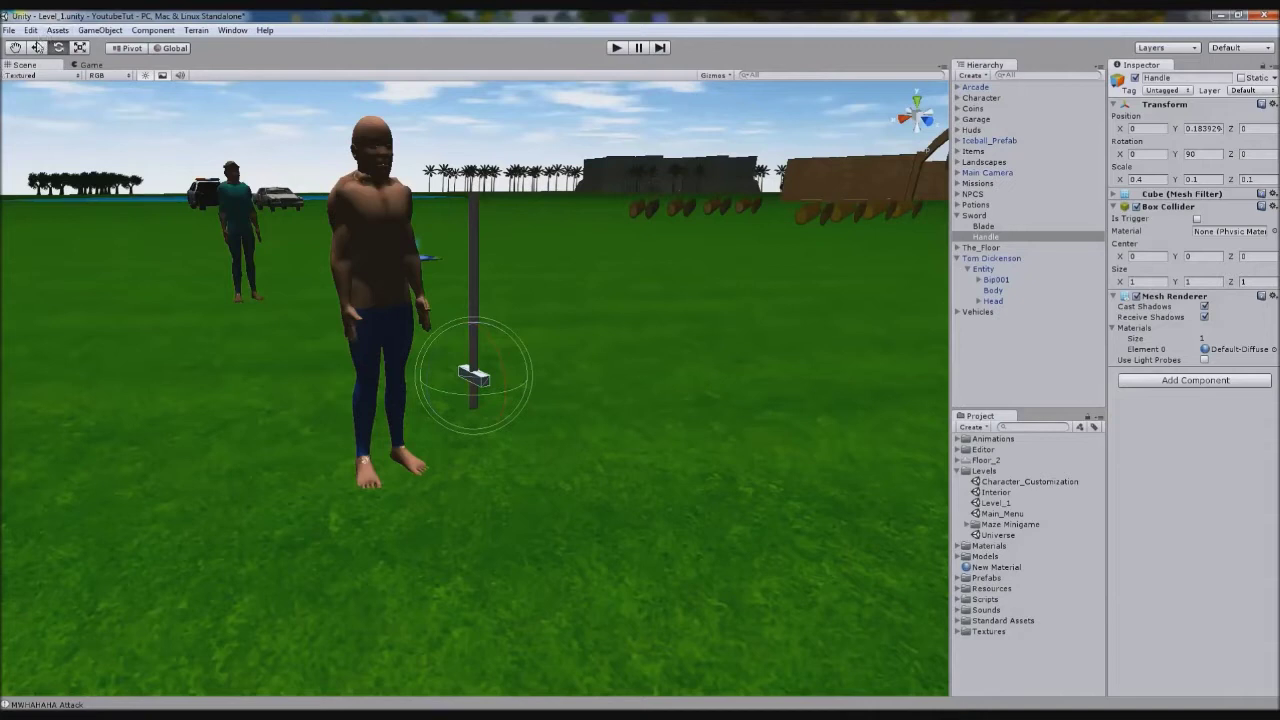
# Set the Blade's Y rotation to 90 degrees to match the Handle.
pyautogui.click(983, 226)
pyautogui.click(1195, 154)
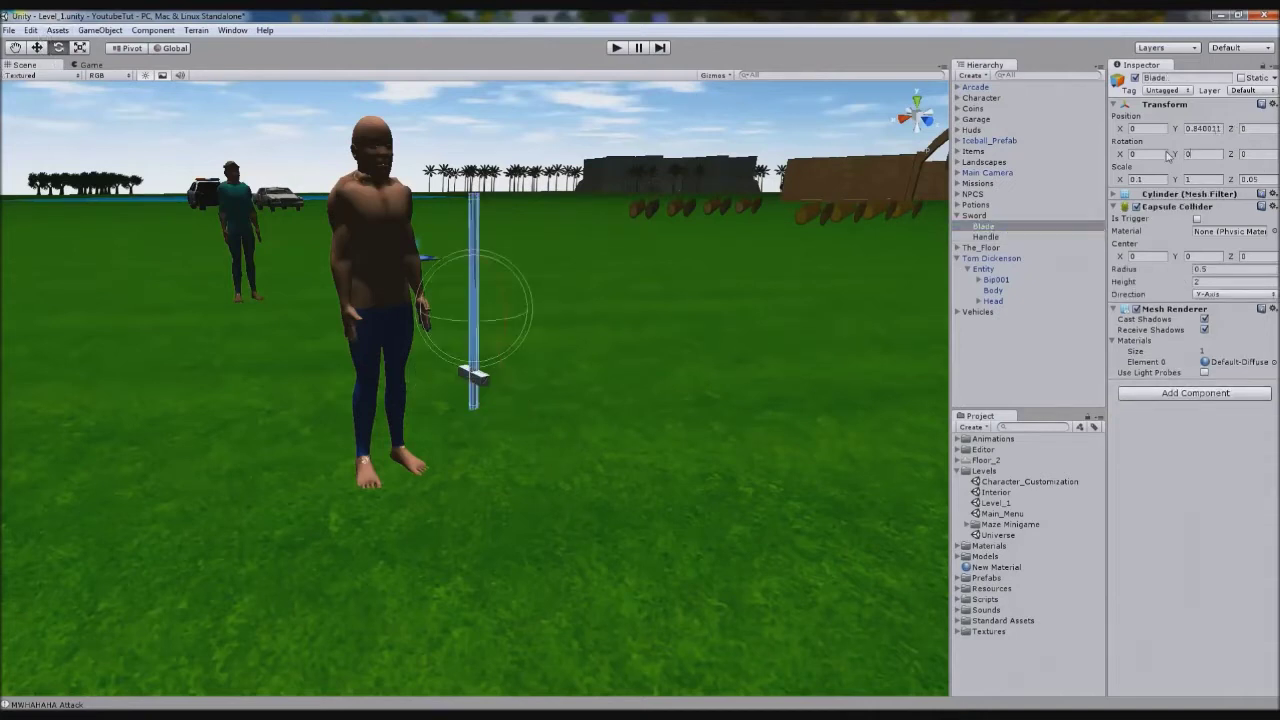
pyautogui.write('90')
pyautogui.click(41, 48)
pyautogui.keyDown('alt'); pyautogui.moveTo(523, 300); pyautogui.dragTo(565, 375); pyautogui.keyUp('alt')
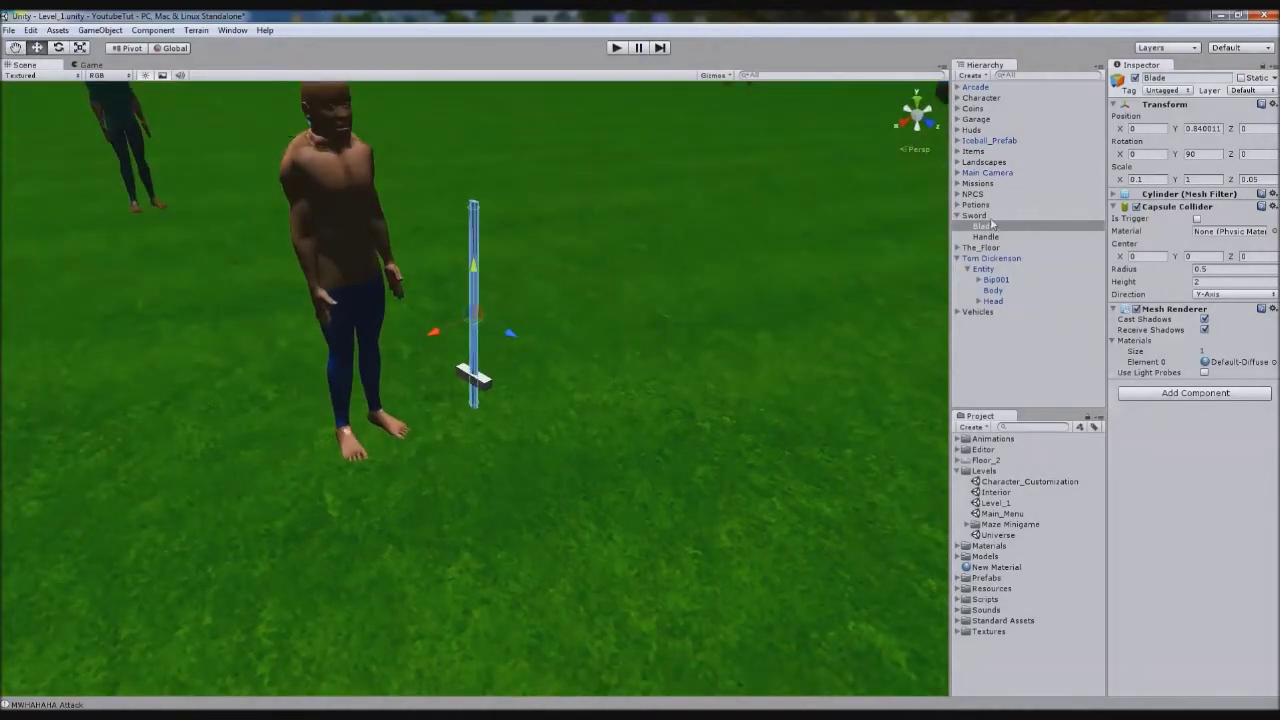
# Tilt the whole Sword object forward to about 55 degrees around X, working in a side view.
pyautogui.click(975, 215)
pyautogui.moveTo(594, 300); pyautogui.dragTo(626, 361, button='middle')
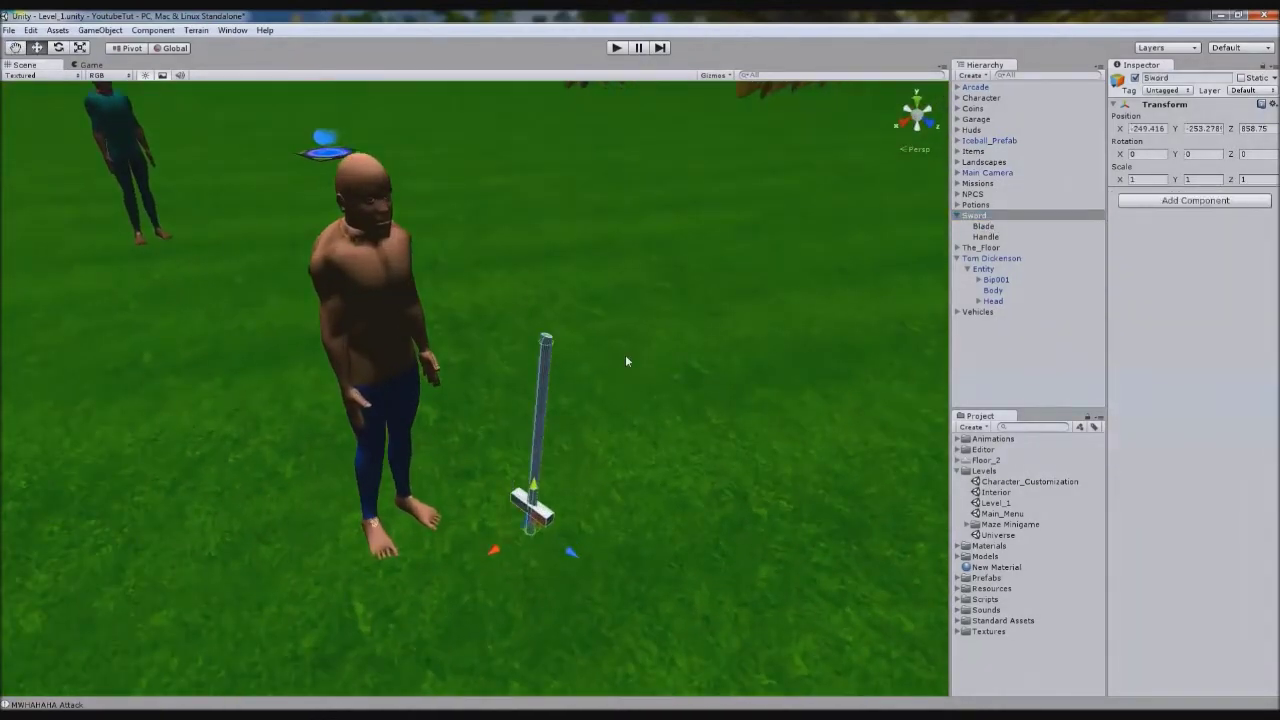
pyautogui.click(88, 64)
pyautogui.click(58, 47)
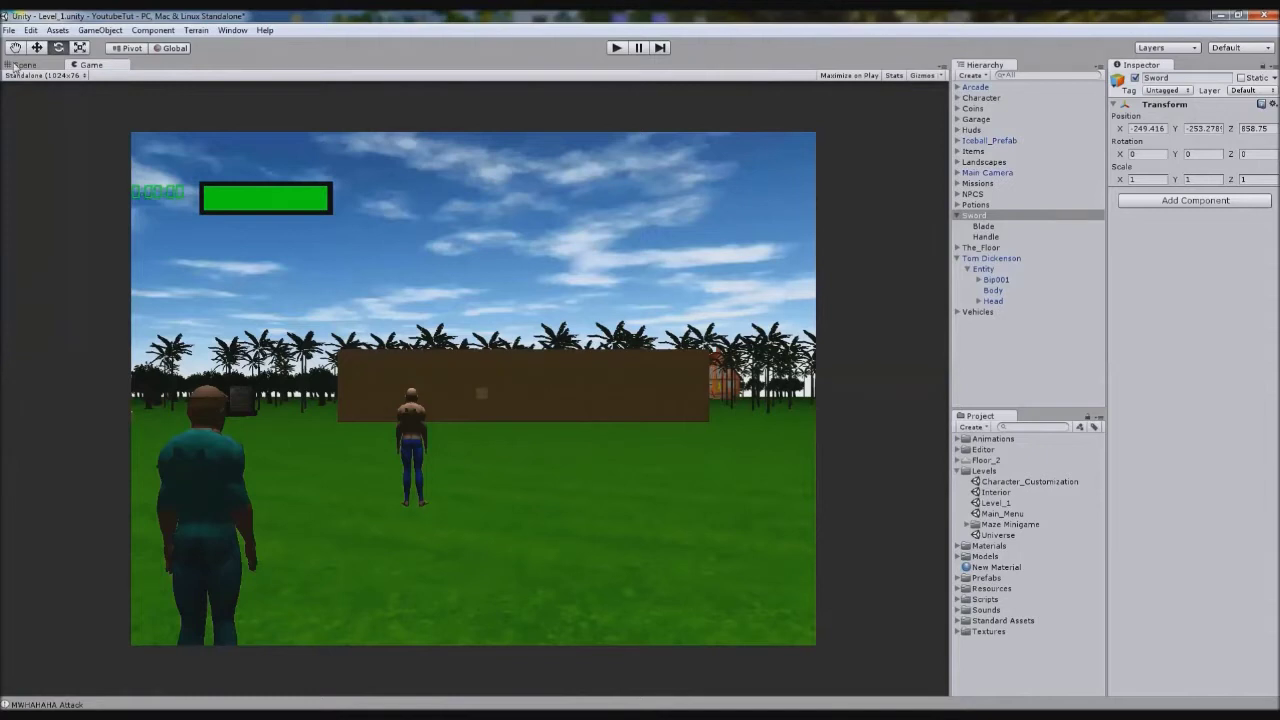
pyautogui.click(22, 64)
pyautogui.moveTo(546, 491); pyautogui.dragTo(565, 410)
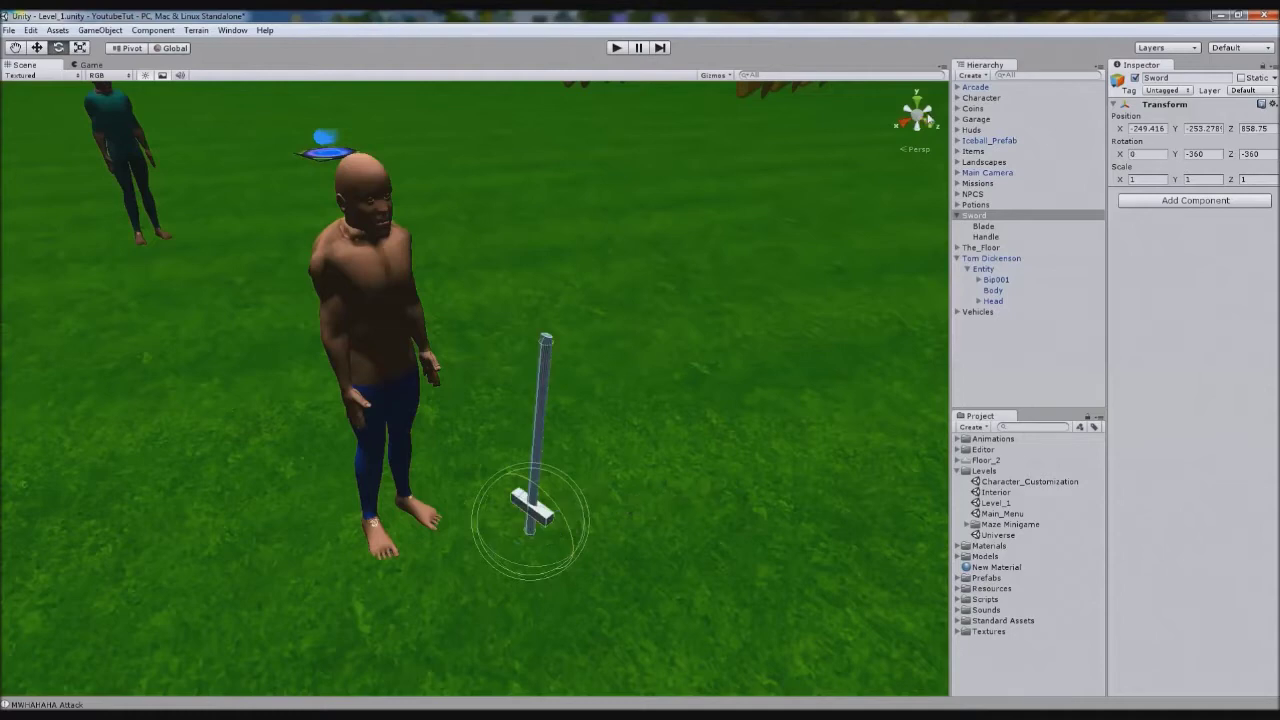
pyautogui.click(928, 122)
pyautogui.click(926, 120)
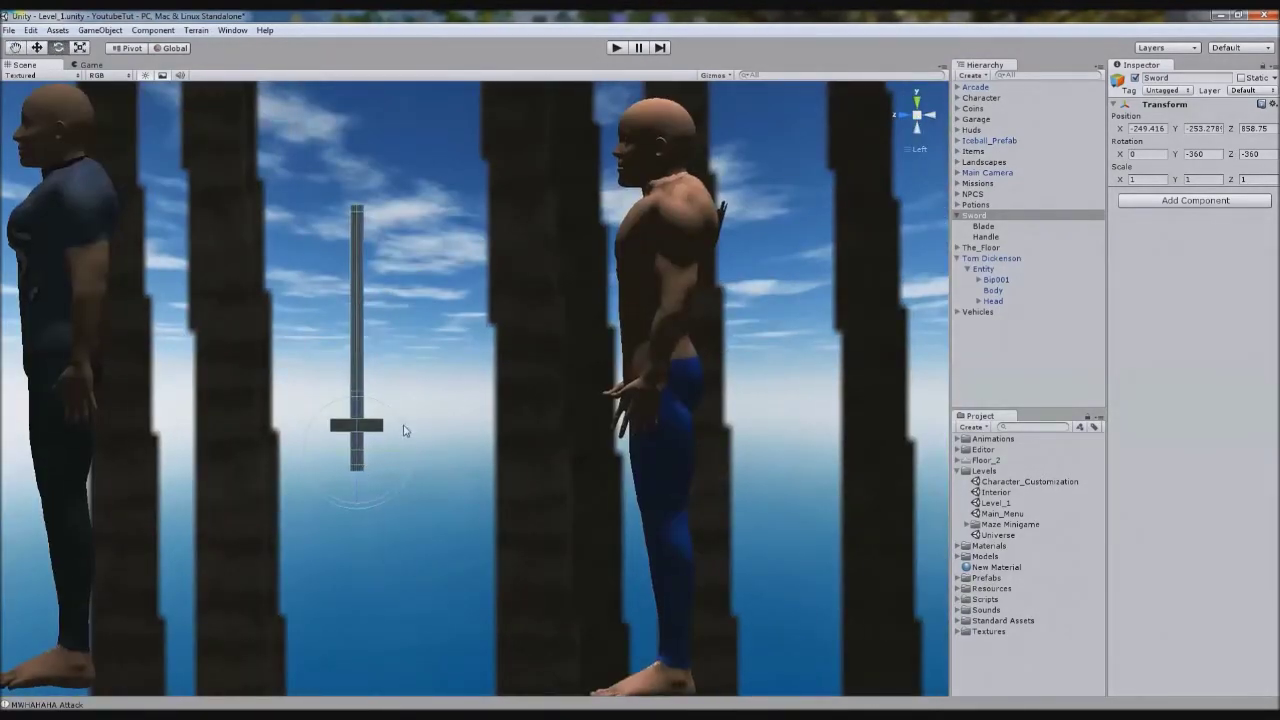
pyautogui.moveTo(405, 430); pyautogui.dragTo(338, 355)
pyautogui.click(36, 48)
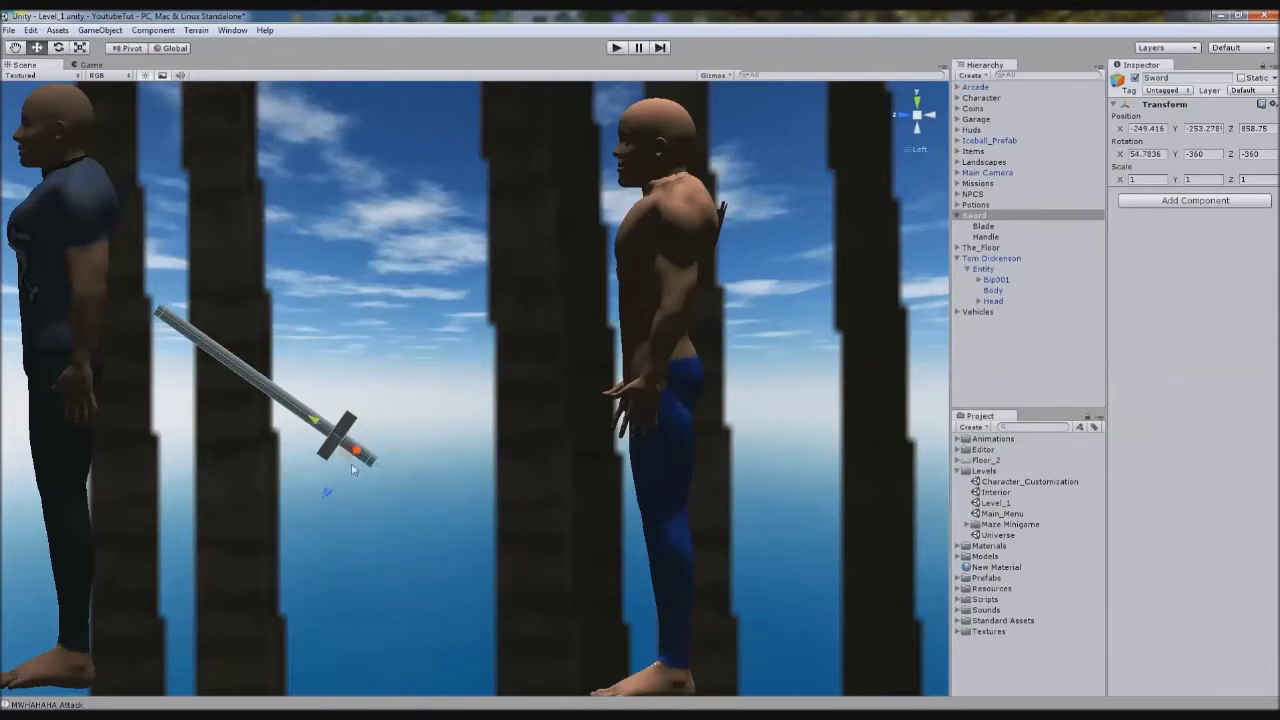
# Move the Sword to the shirtless character's hand in the side view and tilt it to about 73 degrees around X.
pyautogui.moveTo(347, 455); pyautogui.dragTo(632, 416)
pyautogui.click(57, 48)
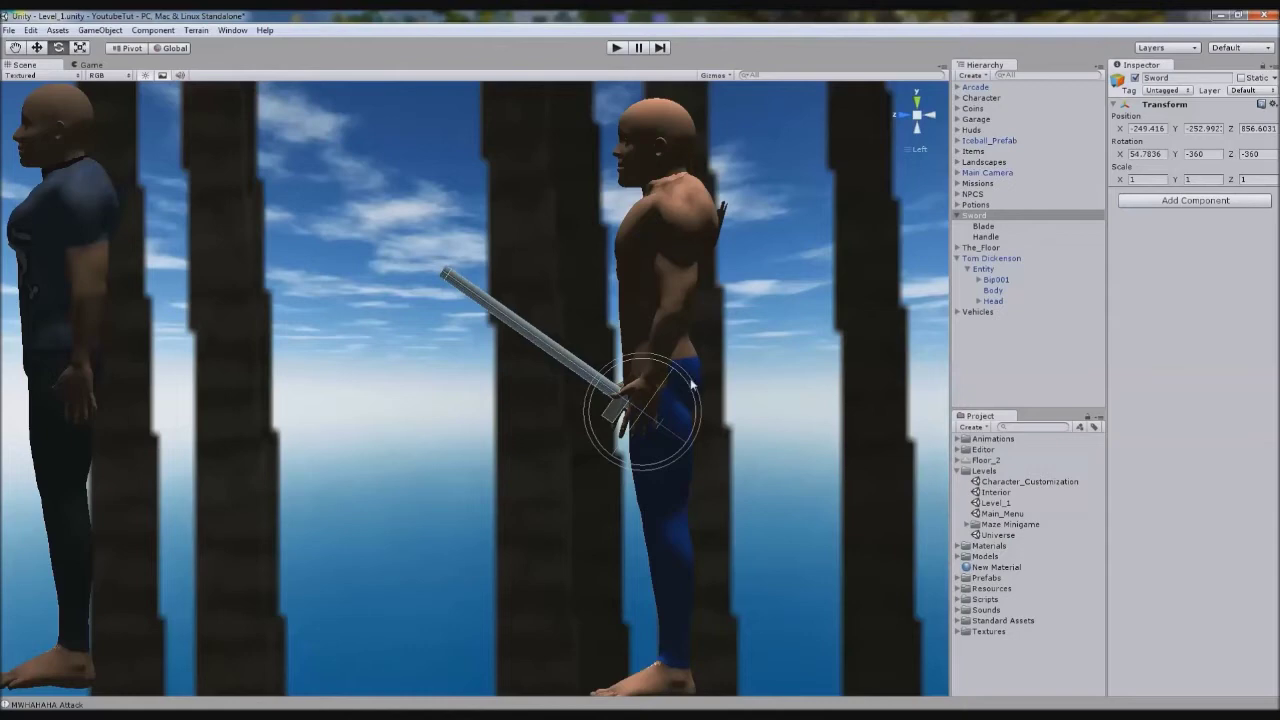
pyautogui.moveTo(688, 390); pyautogui.dragTo(689, 355)
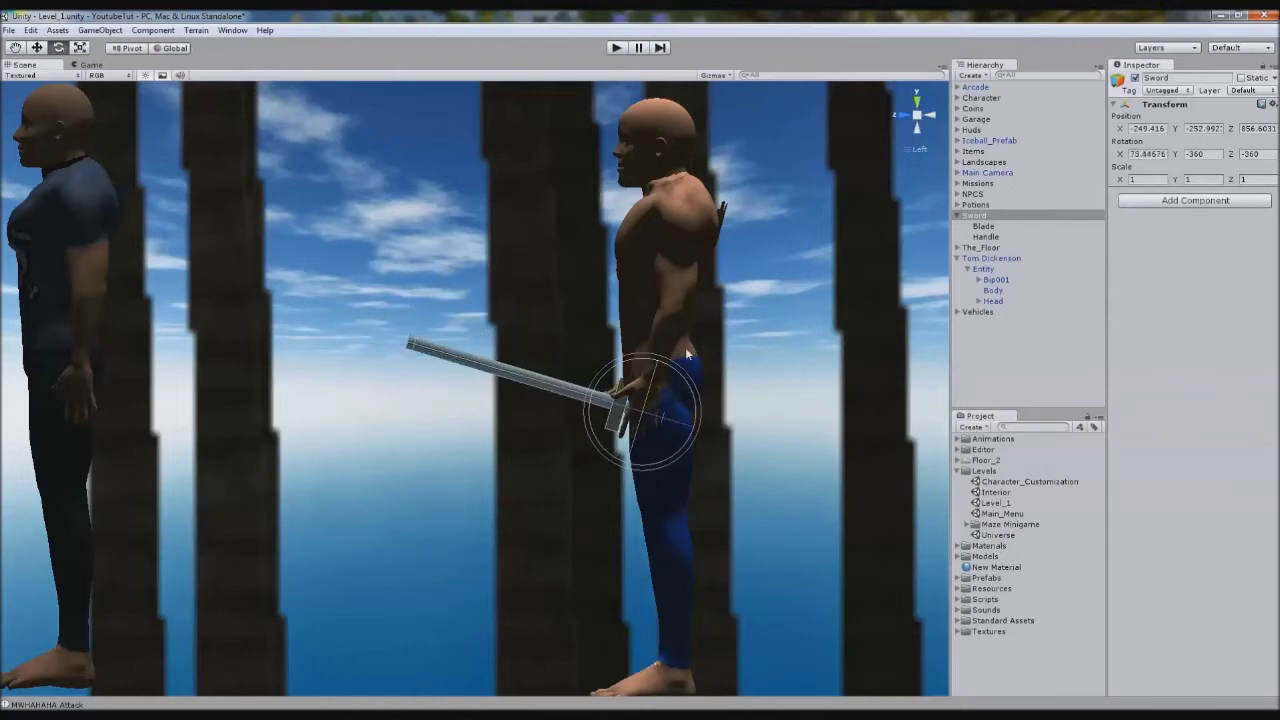
pyautogui.click(30, 30)
pyautogui.click(50, 41)
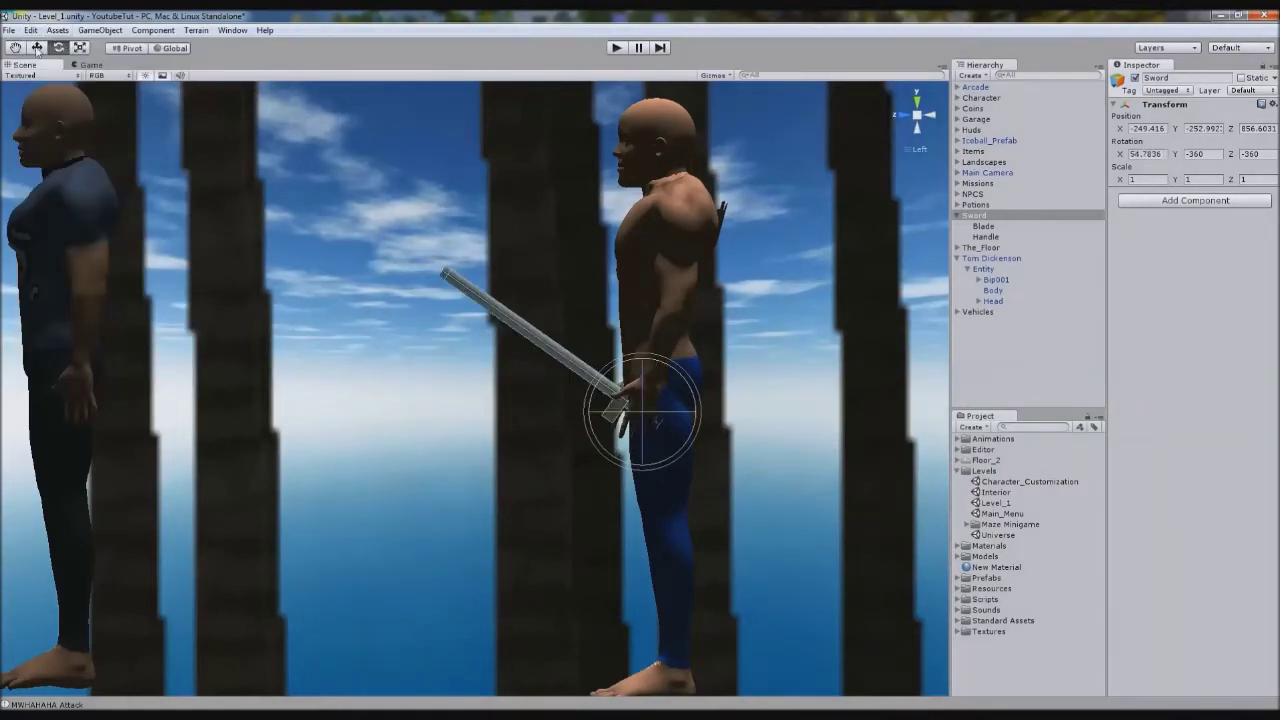
pyautogui.click(30, 30)
pyautogui.click(50, 53)
pyautogui.click(37, 48)
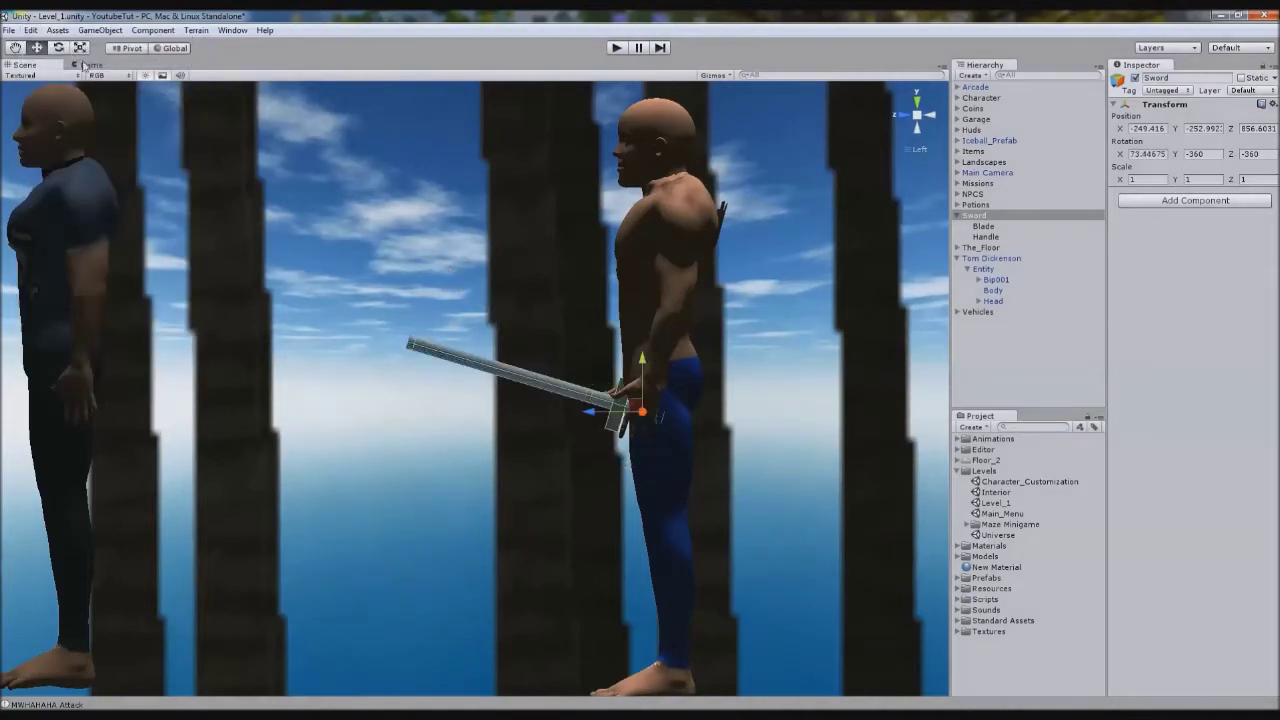
pyautogui.moveTo(630, 403); pyautogui.dragTo(631, 403)
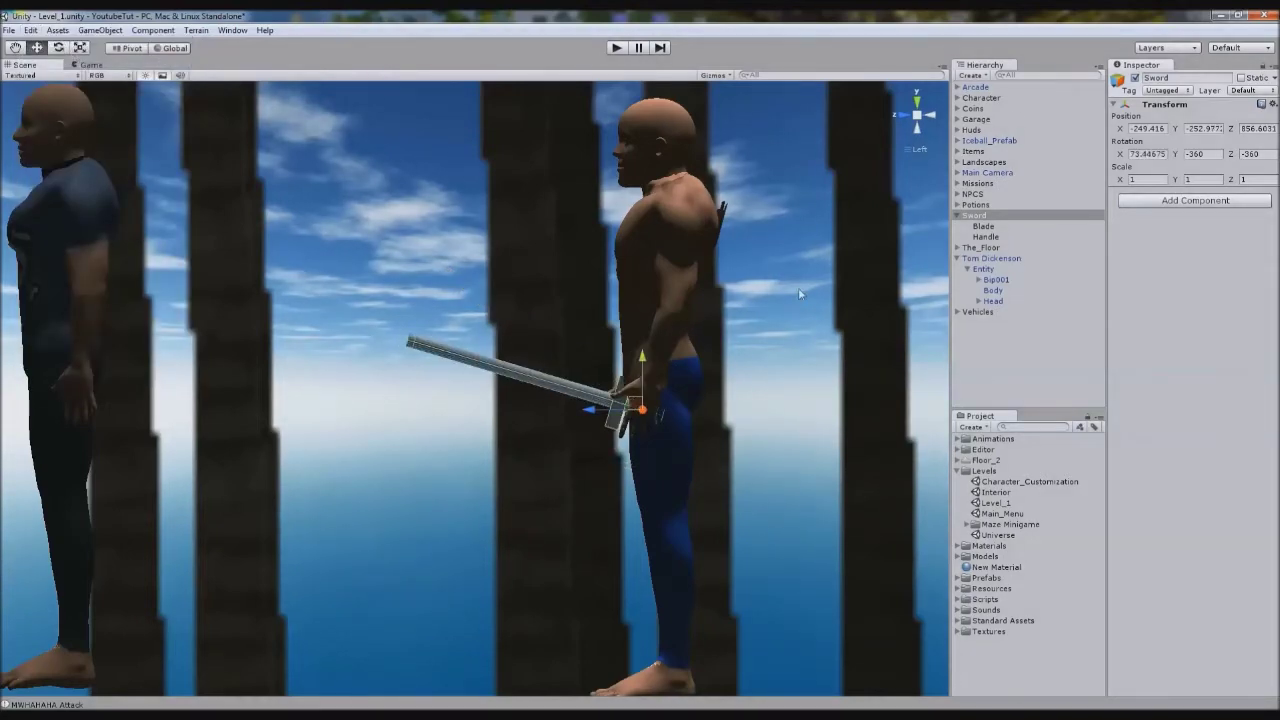
# Shift the Sword sideways into the character's left hand and raise it slightly, to about -250 on X and -252.92 on Y.
pyautogui.click(903, 115)
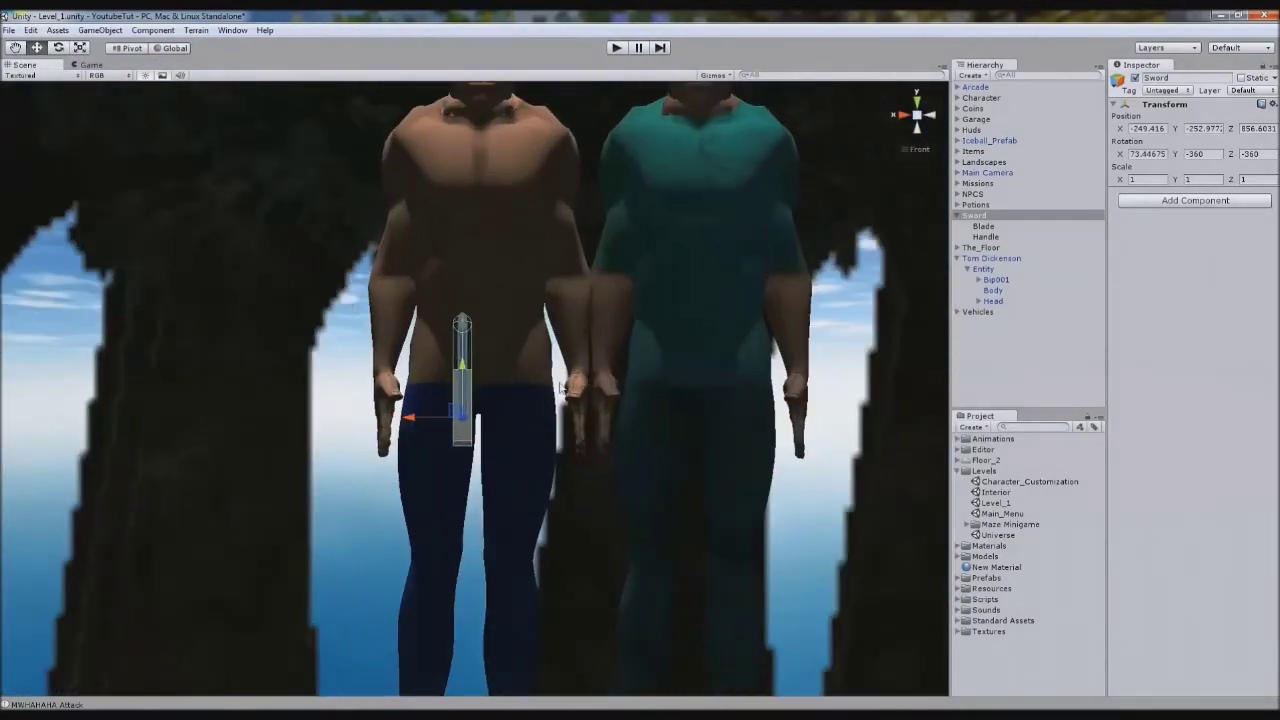
pyautogui.moveTo(410, 418); pyautogui.dragTo(527, 419)
pyautogui.click(916, 115)
pyautogui.keyDown('alt'); pyautogui.moveTo(786, 320); pyautogui.dragTo(654, 474); pyautogui.keyUp('alt')
pyautogui.moveTo(654, 474); pyautogui.dragTo(512, 401, button='middle')
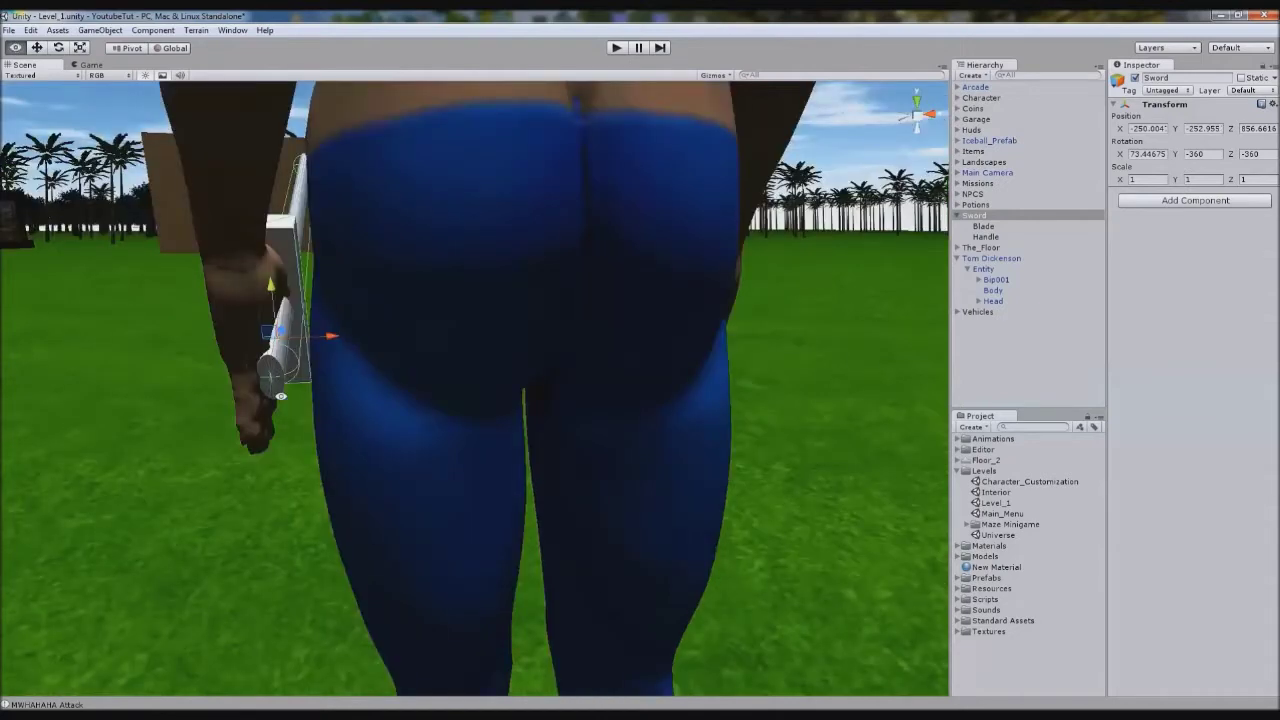
pyautogui.keyDown('alt'); pyautogui.moveTo(285, 410); pyautogui.dragTo(285, 337); pyautogui.keyUp('alt')
pyautogui.moveTo(281, 267); pyautogui.dragTo(604, 351)
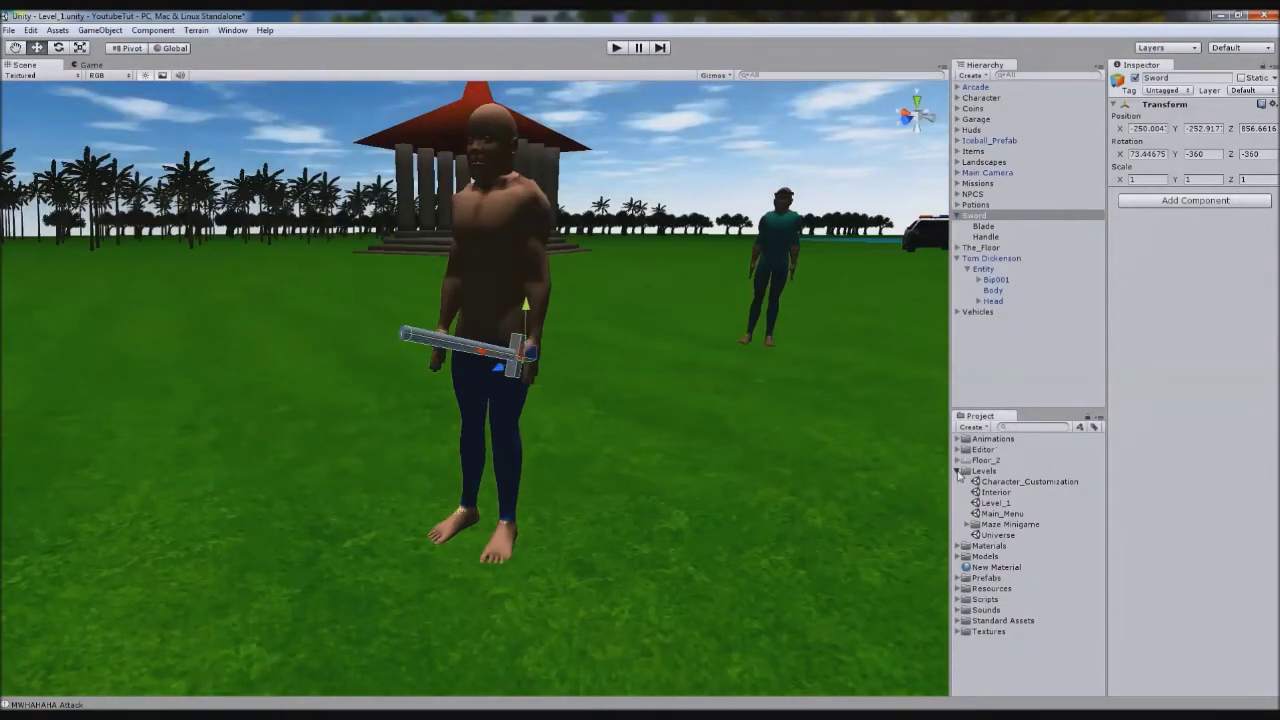
# Save the Sword object as a prefab in the Weapons folder inside Prefabs.
pyautogui.click(958, 472)
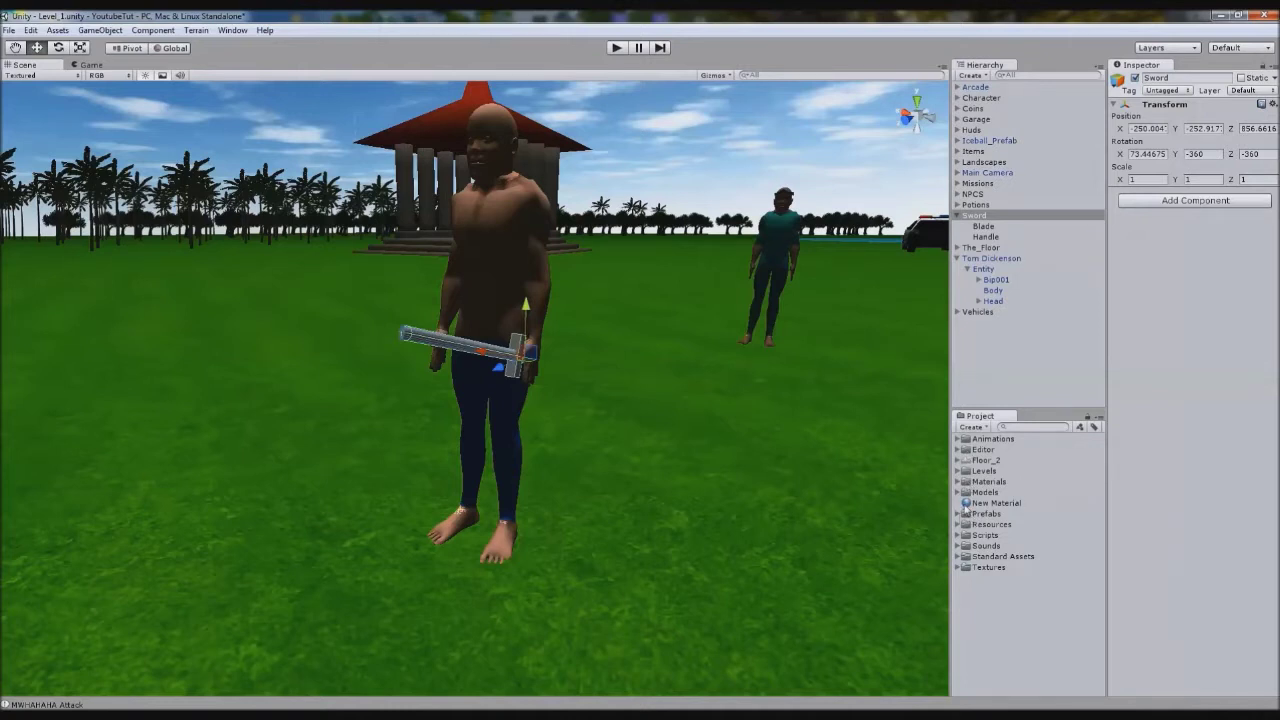
pyautogui.click(958, 514)
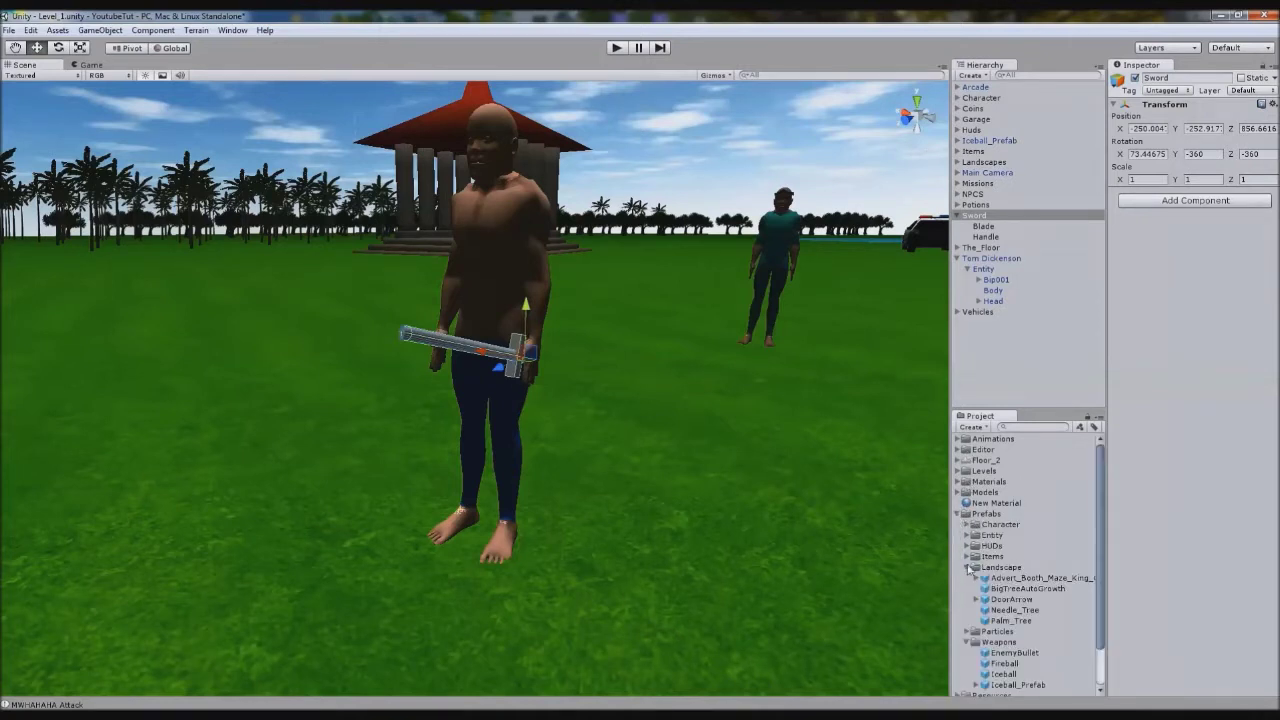
pyautogui.click(969, 567)
pyautogui.click(997, 590)
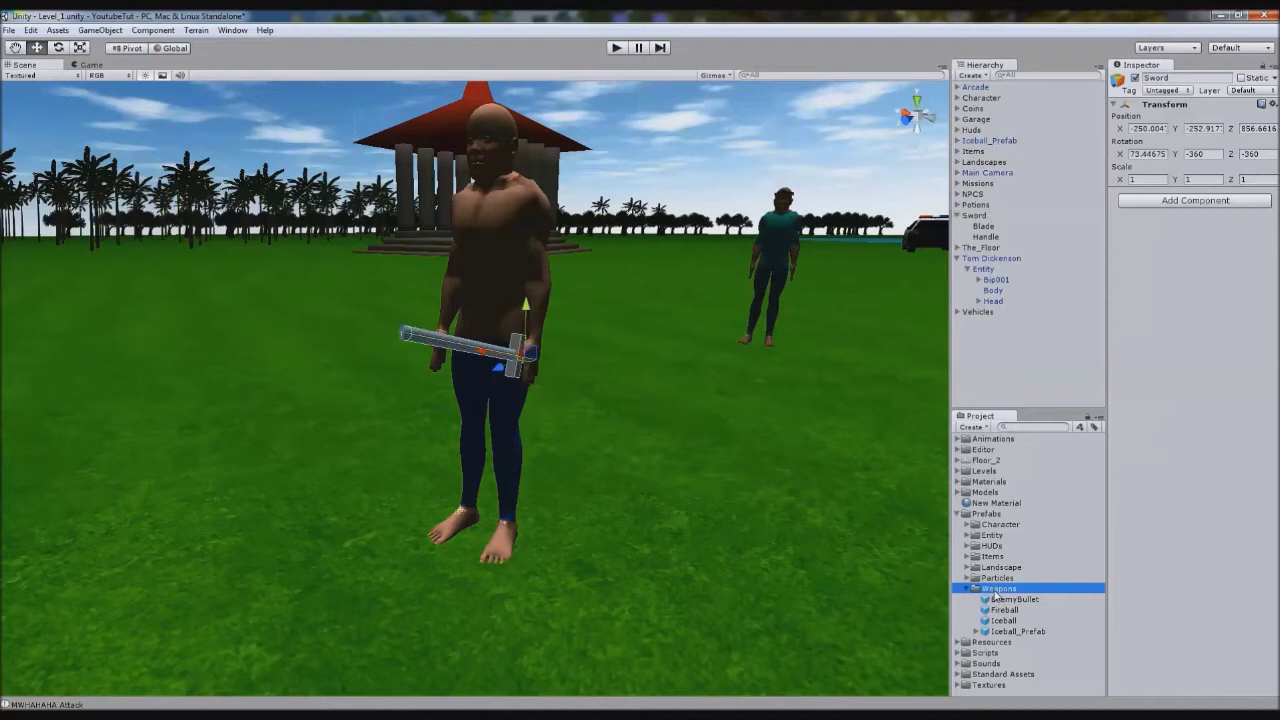
pyautogui.moveTo(983, 218); pyautogui.dragTo(1014, 593)
pyautogui.click(1004, 642)
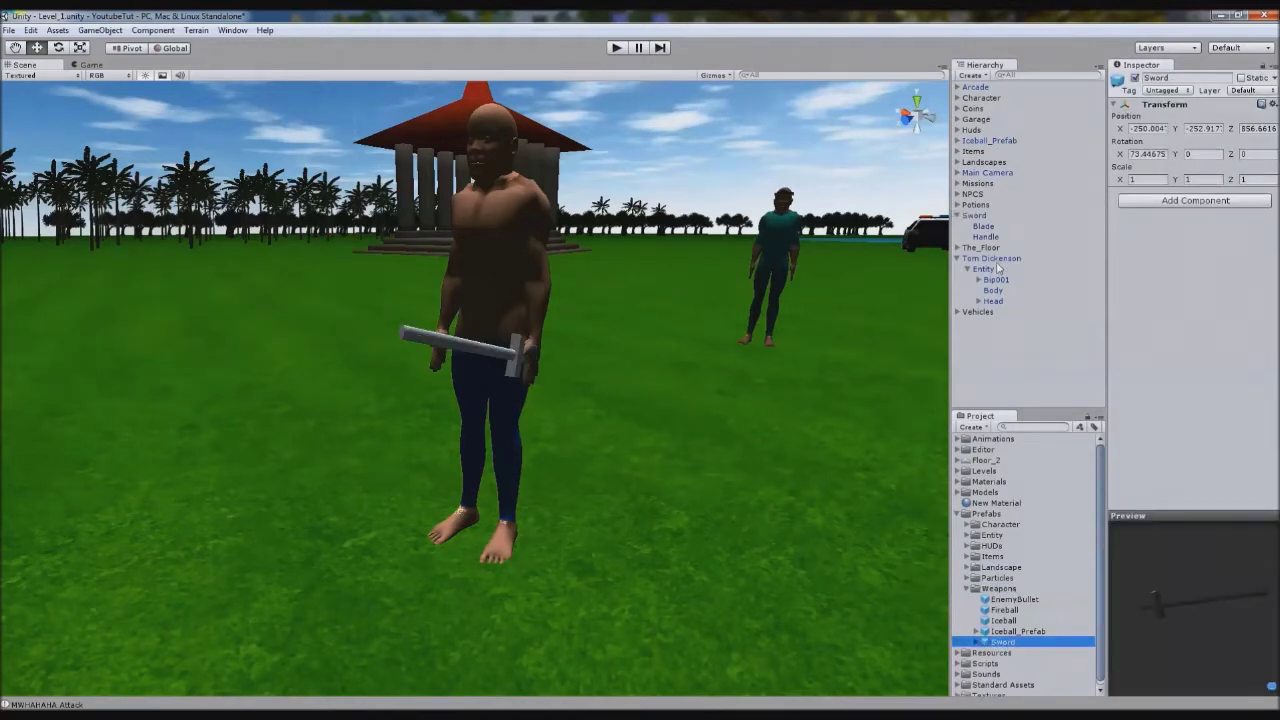
# Expand the sword-bearing character's Bip001 skeleton down to the clavicle bones under Bip001 Neck and widen the object tree.
pyautogui.click(979, 215)
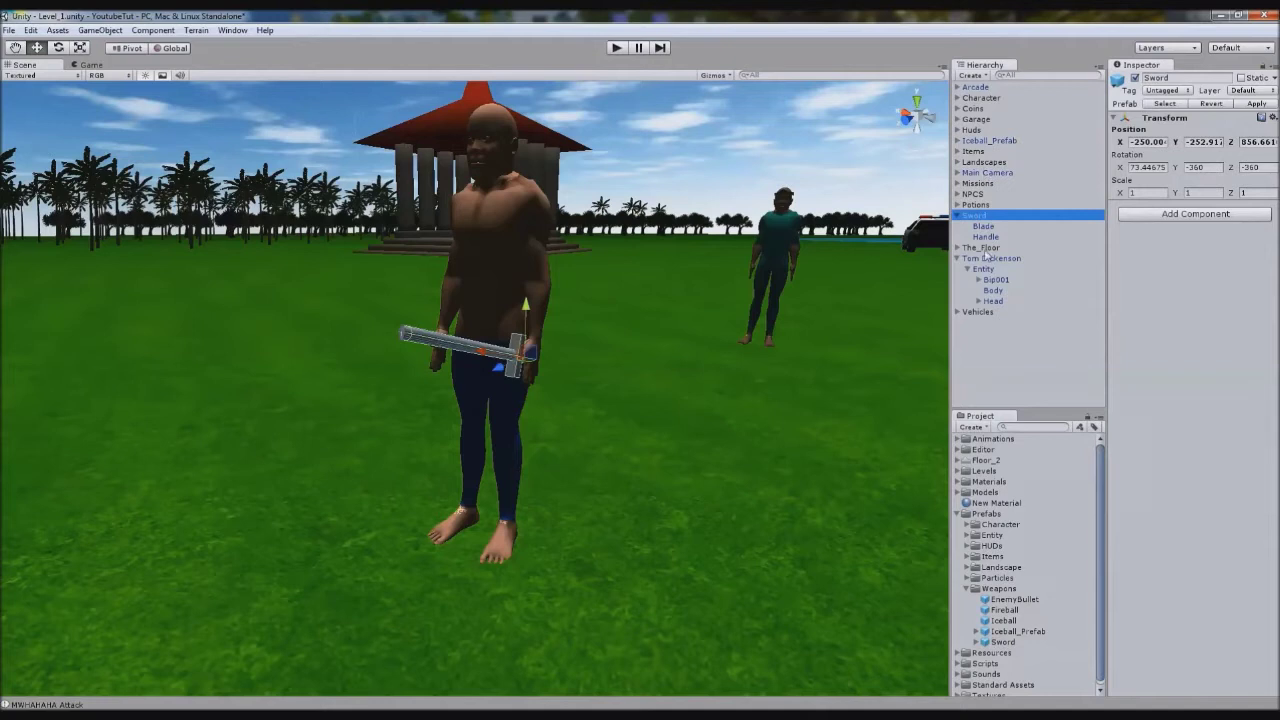
pyautogui.click(979, 281)
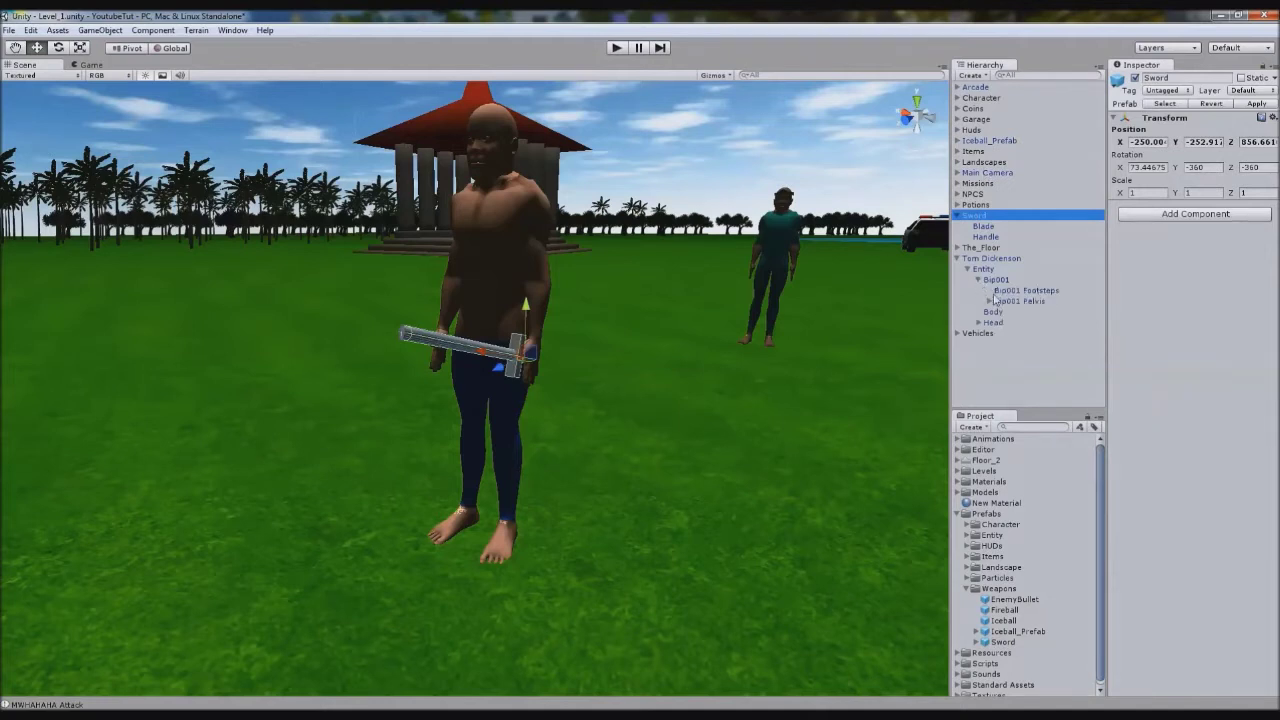
pyautogui.click(989, 301)
pyautogui.click(999, 313)
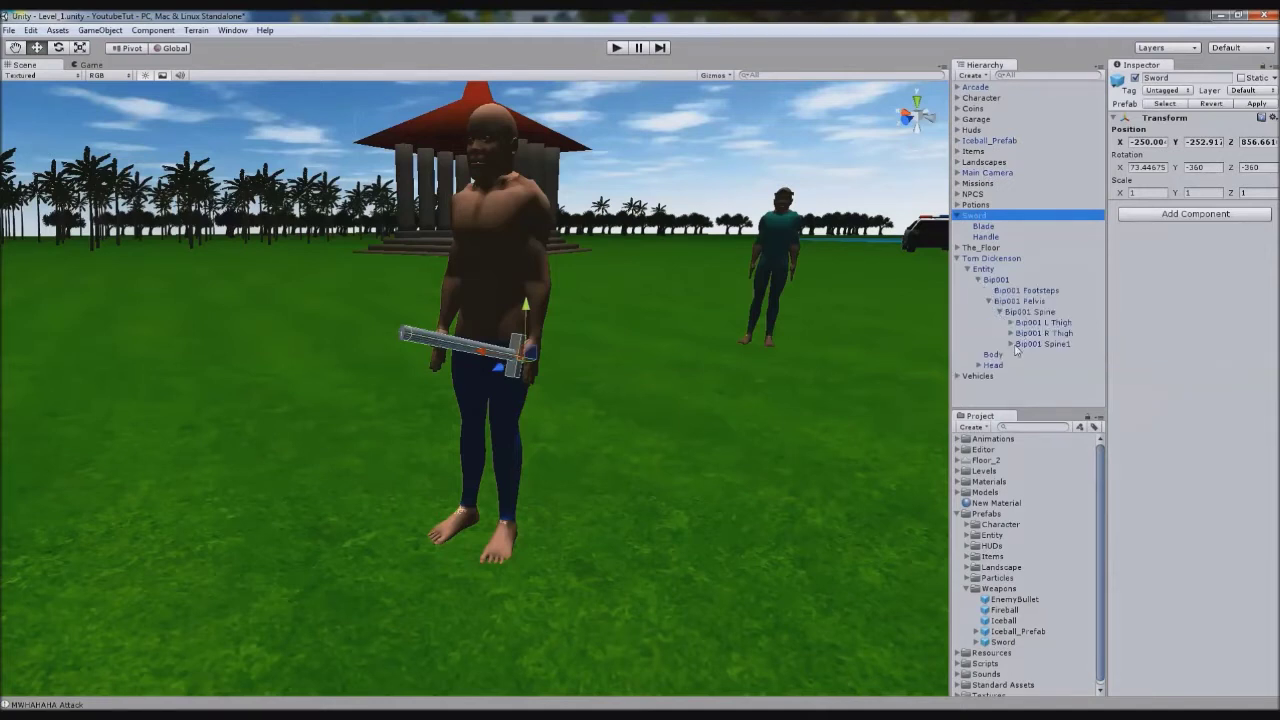
pyautogui.click(1011, 344)
pyautogui.click(1021, 355)
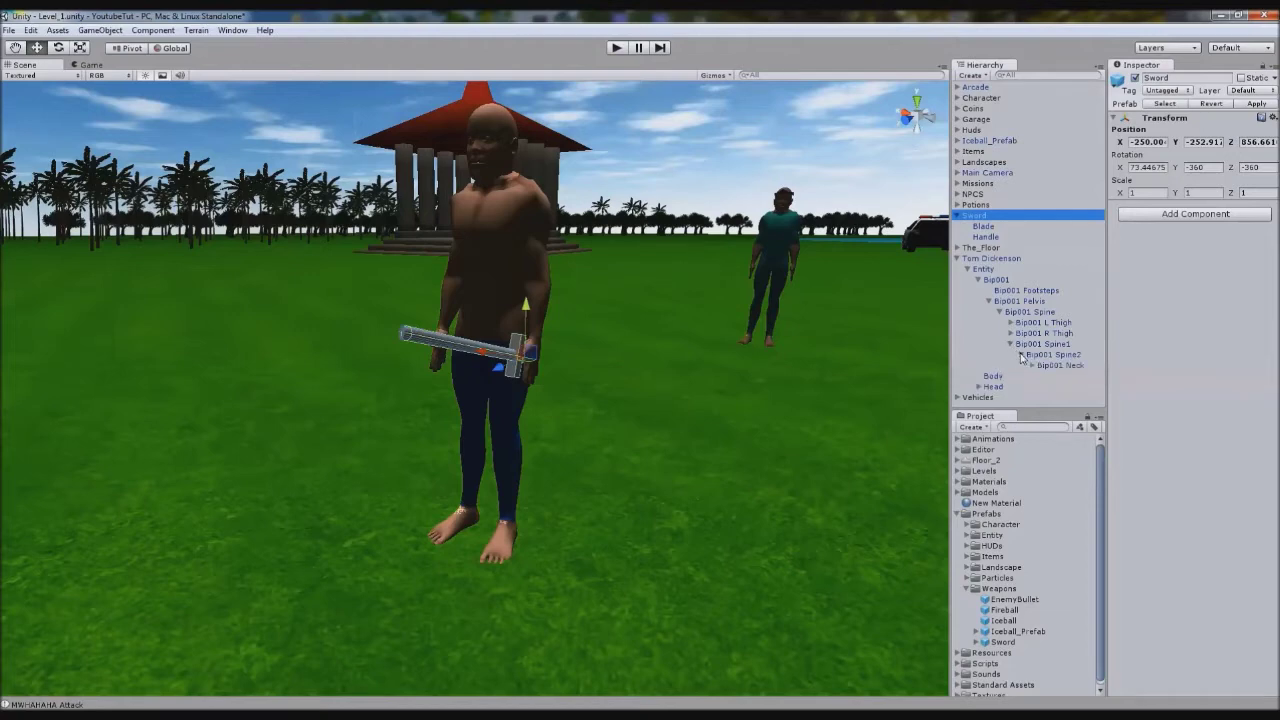
pyautogui.click(1031, 366)
pyautogui.click(1042, 387)
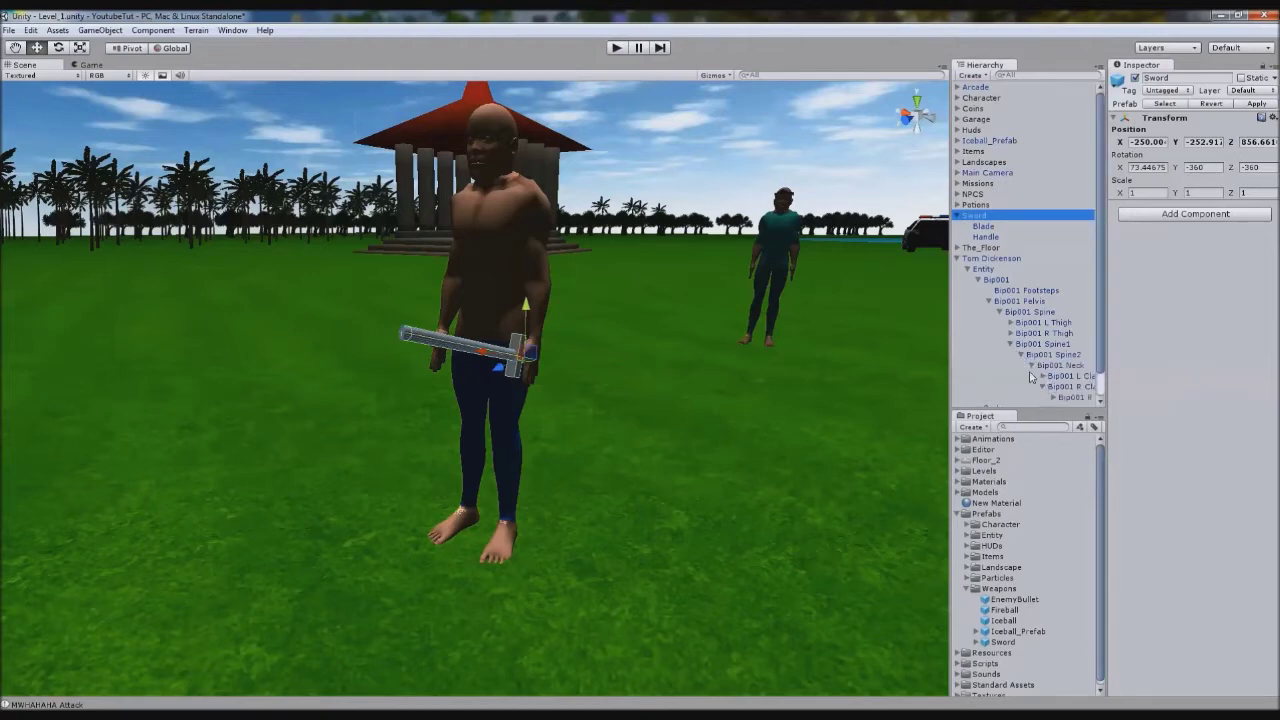
pyautogui.moveTo(950, 345); pyautogui.dragTo(714, 338)
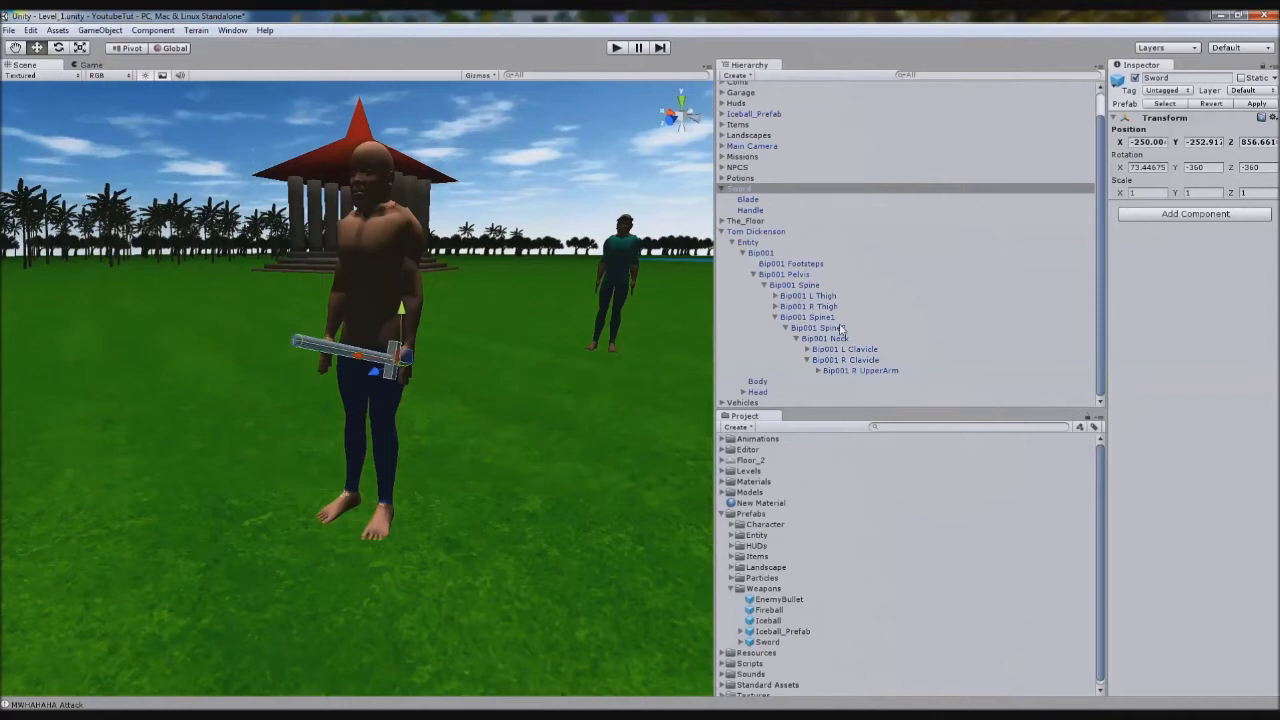
# Expand the left arm chain under Bip001 L Clavicle through the upper arm and forearm, and select Bip001 L Hand.
pyautogui.click(818, 371)
pyautogui.click(822, 370)
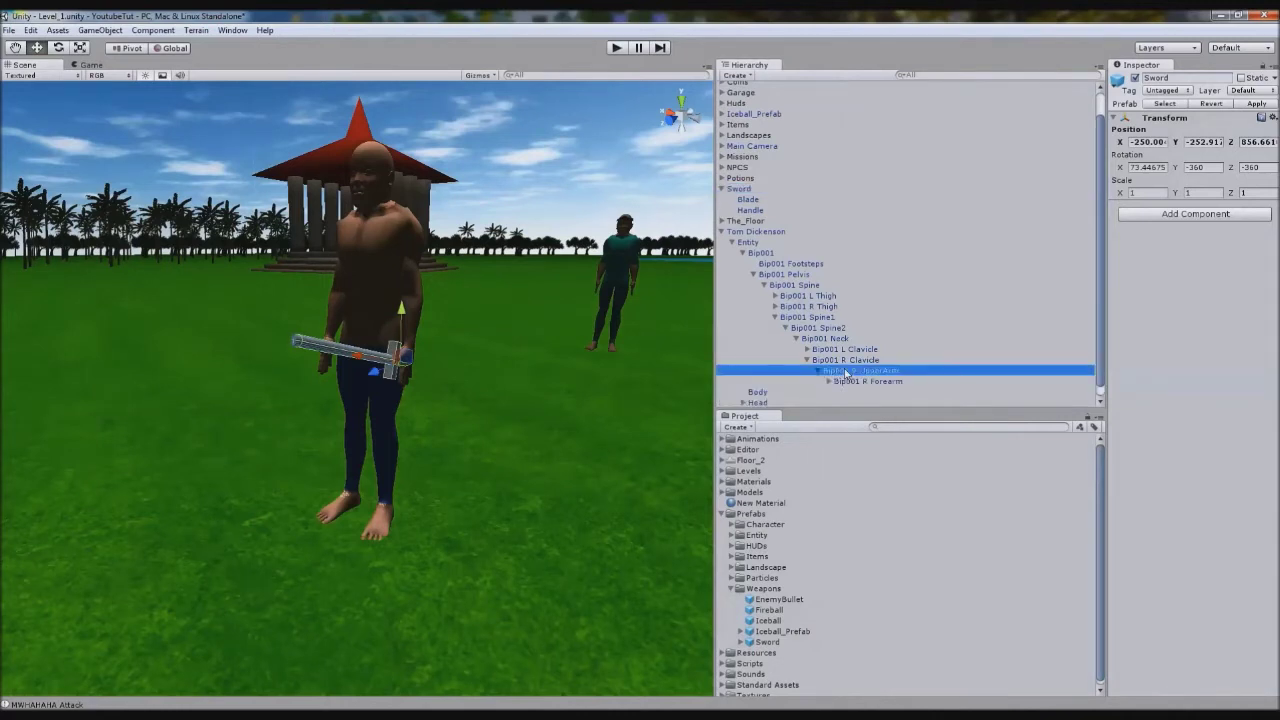
pyautogui.click(808, 360)
pyautogui.click(808, 350)
pyautogui.click(808, 360)
pyautogui.click(819, 371)
pyautogui.click(829, 381)
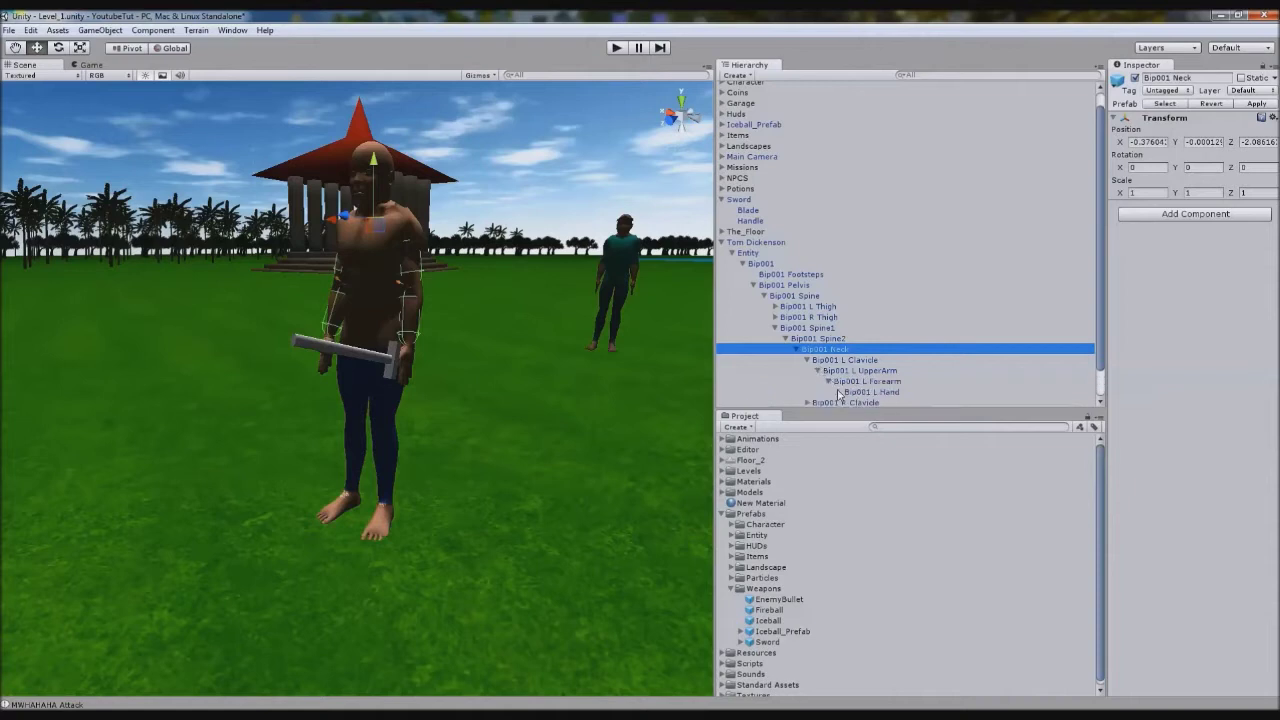
pyautogui.scroll(-1, 858, 395)
pyautogui.click(862, 359)
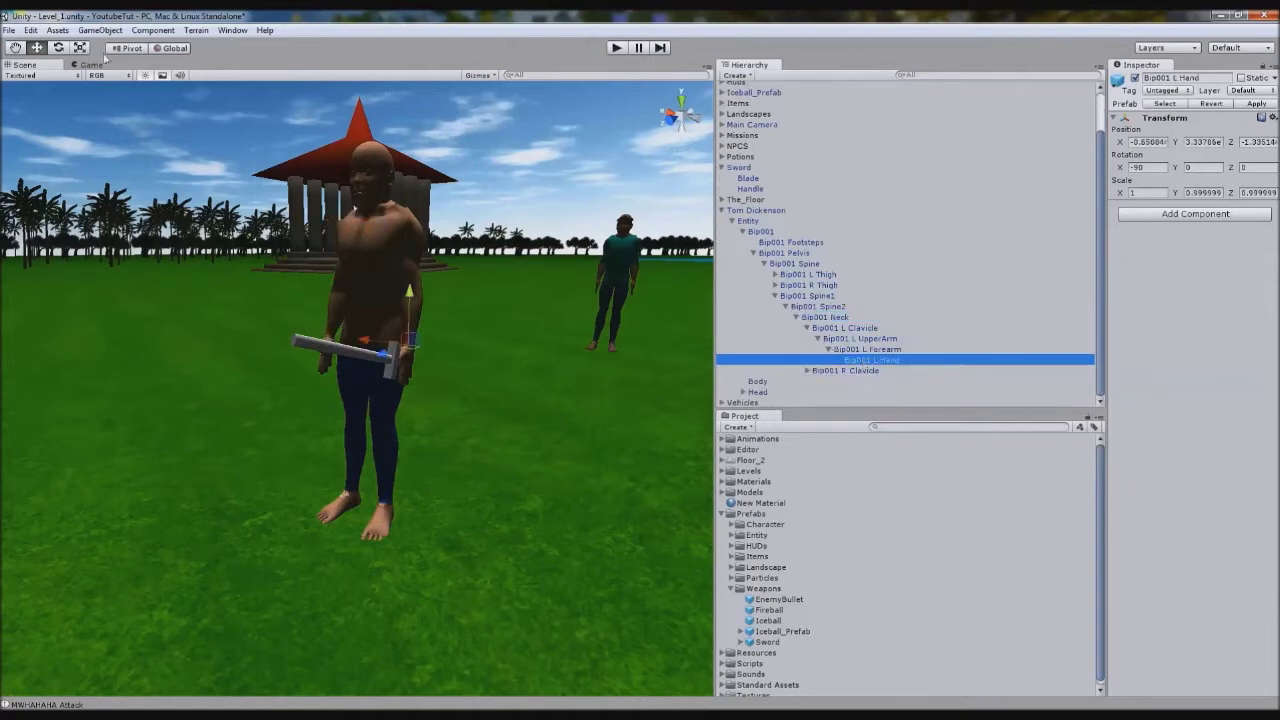
# Try rotating the Bip001 L Hand bone on its own and undo the rotation.
pyautogui.click(59, 47)
pyautogui.moveTo(450, 321); pyautogui.dragTo(474, 132)
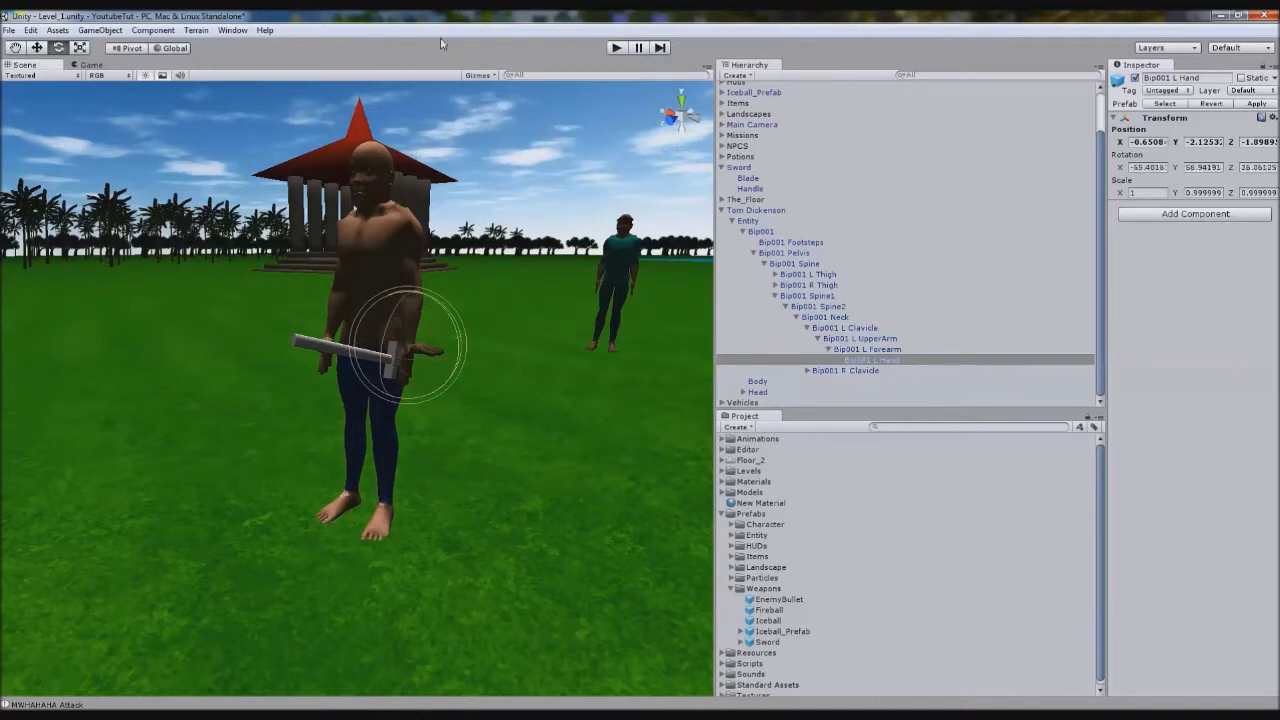
pyautogui.hotkey('ctrl', 'z')
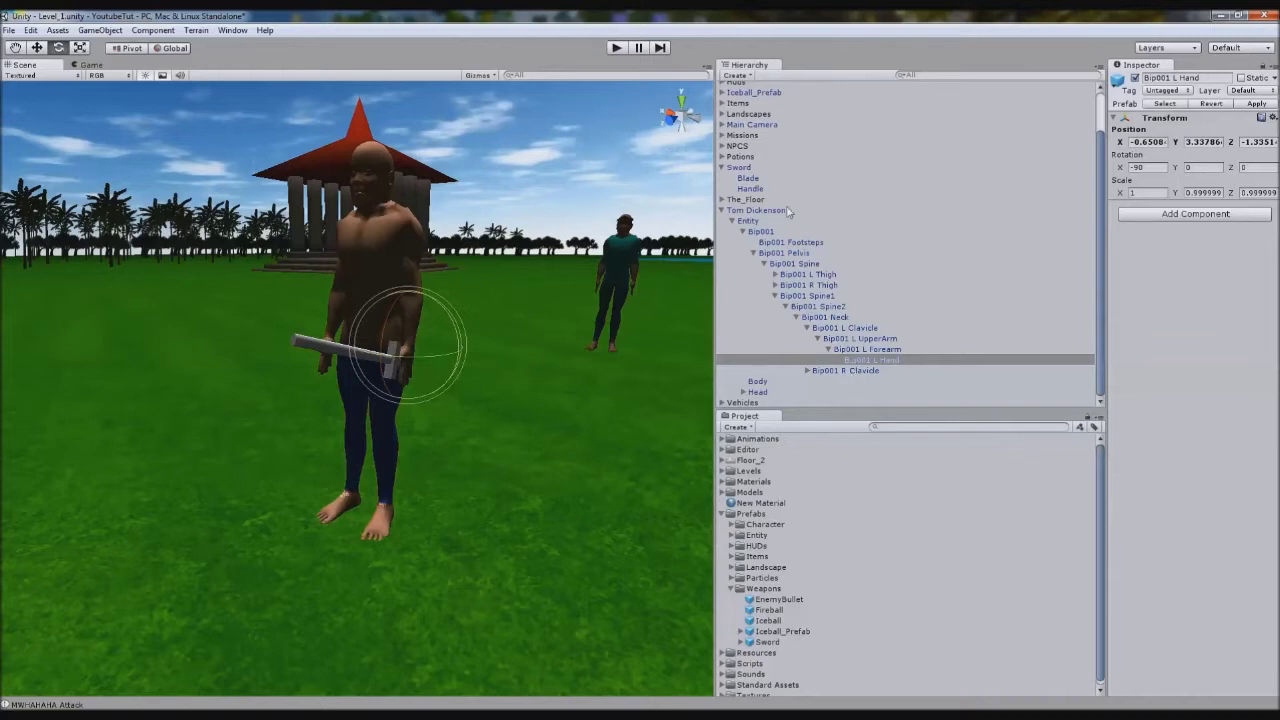
# Parent the Sword to Bip001 L Hand and test the attachment by temporarily rotating the left hand and forearm bones.
pyautogui.moveTo(752, 168); pyautogui.dragTo(862, 361)
pyautogui.moveTo(455, 334); pyautogui.dragTo(886, 339)
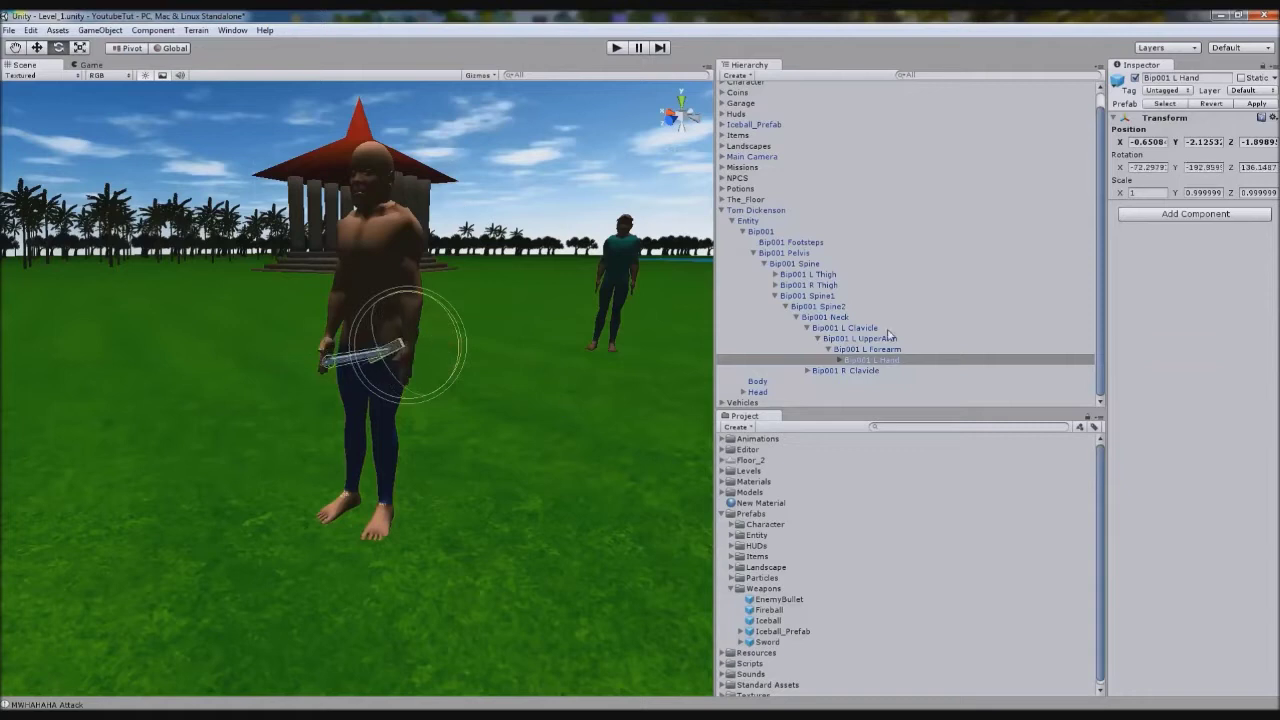
pyautogui.click(868, 349)
pyautogui.moveTo(393, 265); pyautogui.dragTo(432, 200)
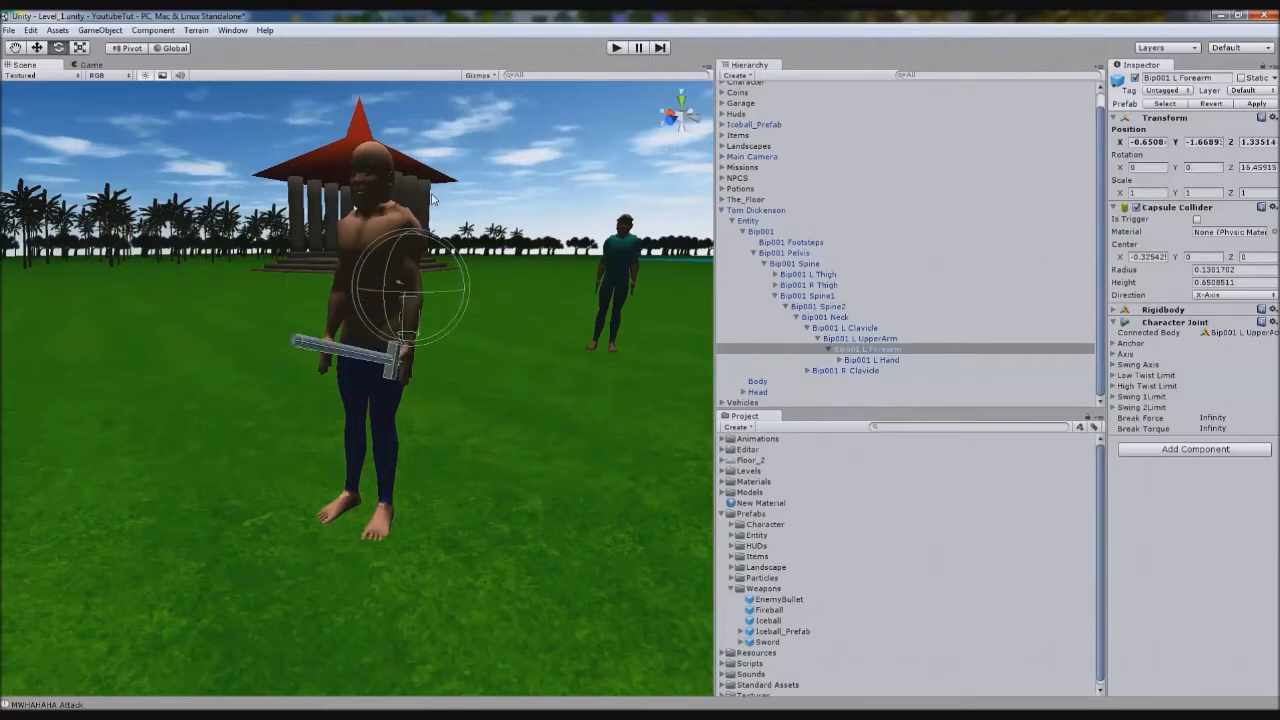
# Move the whole sword-bearing character away from the overlapping NPC along X, to about -242.48.
pyautogui.click(758, 203)
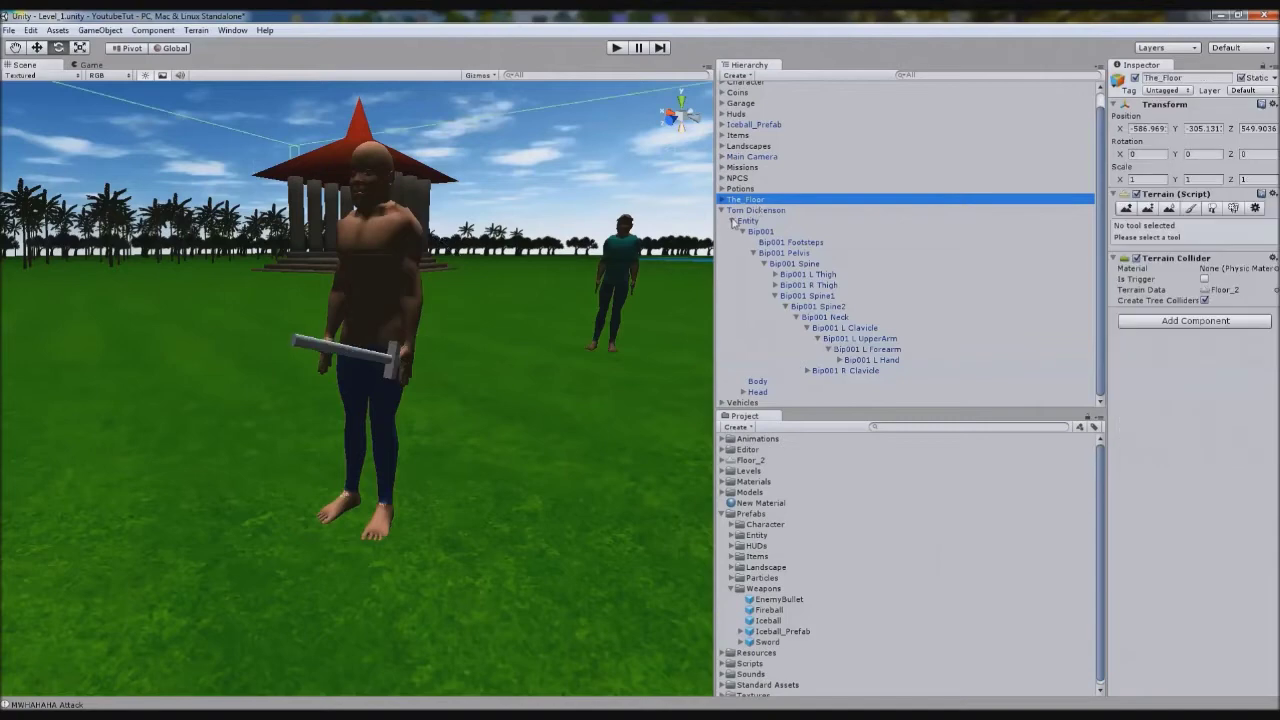
pyautogui.click(749, 209)
pyautogui.moveTo(420, 300); pyautogui.dragTo(550, 342, button='middle')
pyautogui.scroll(-6, 550, 342)
pyautogui.click(38, 47)
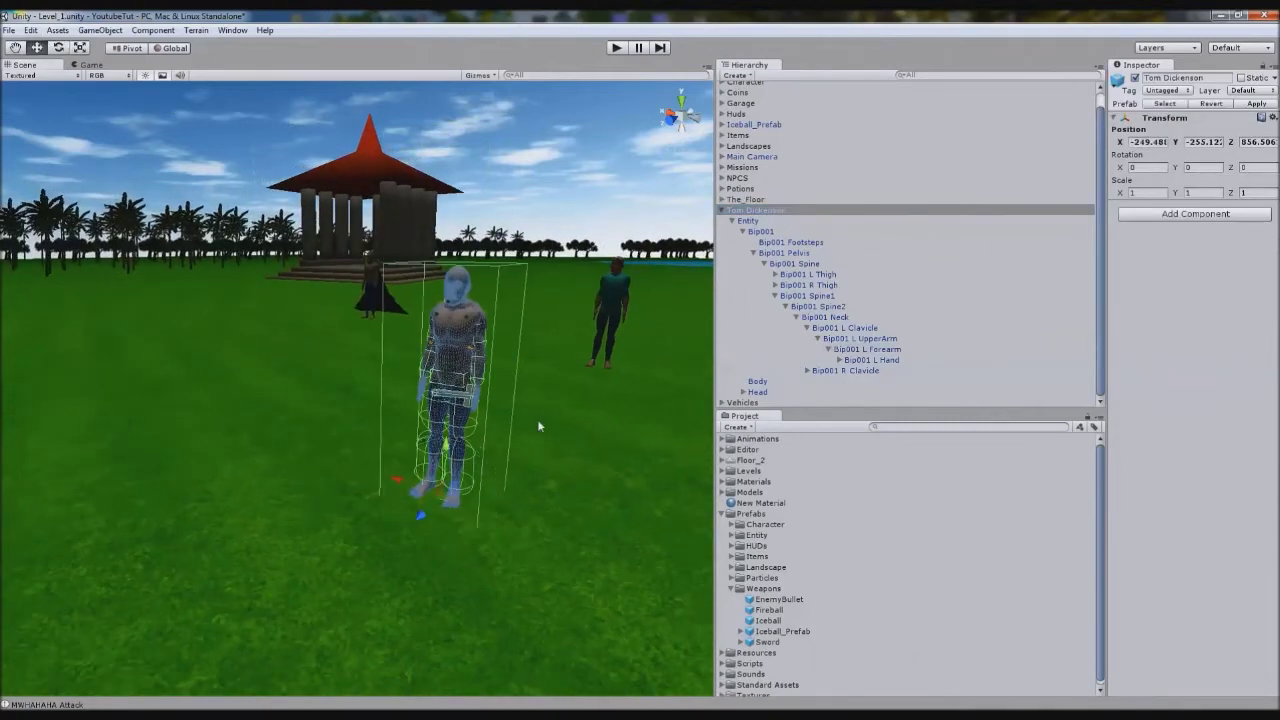
pyautogui.moveTo(401, 483); pyautogui.dragTo(137, 350)
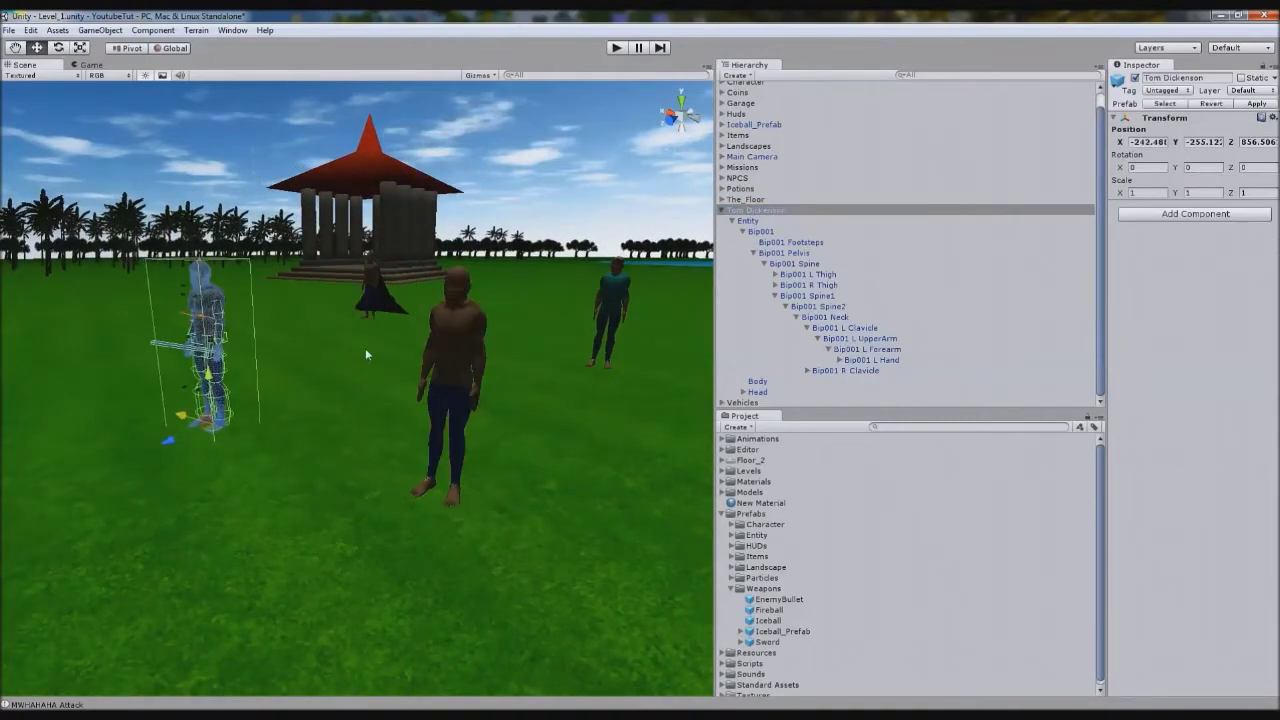
# Examine the character and the attached sword from behind, from head height and from the side.
pyautogui.press('f')
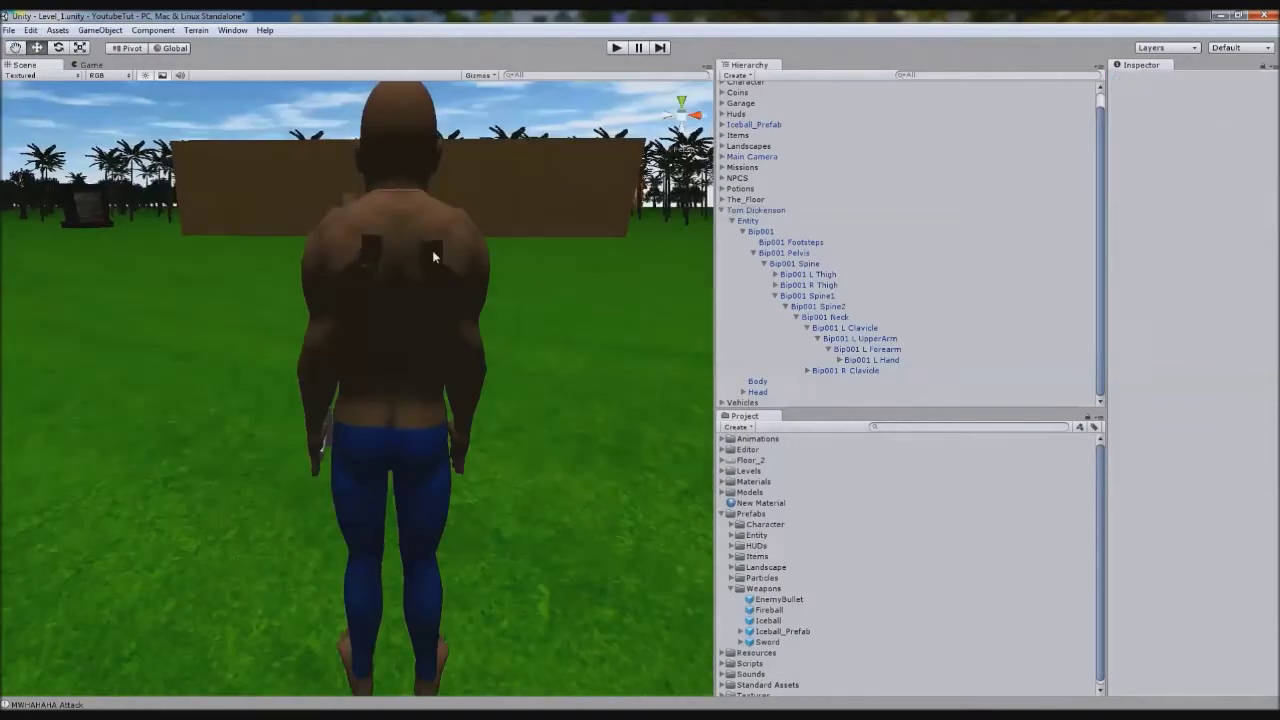
pyautogui.scroll(6, 369, 357)
pyautogui.scroll(8, 357, 513)
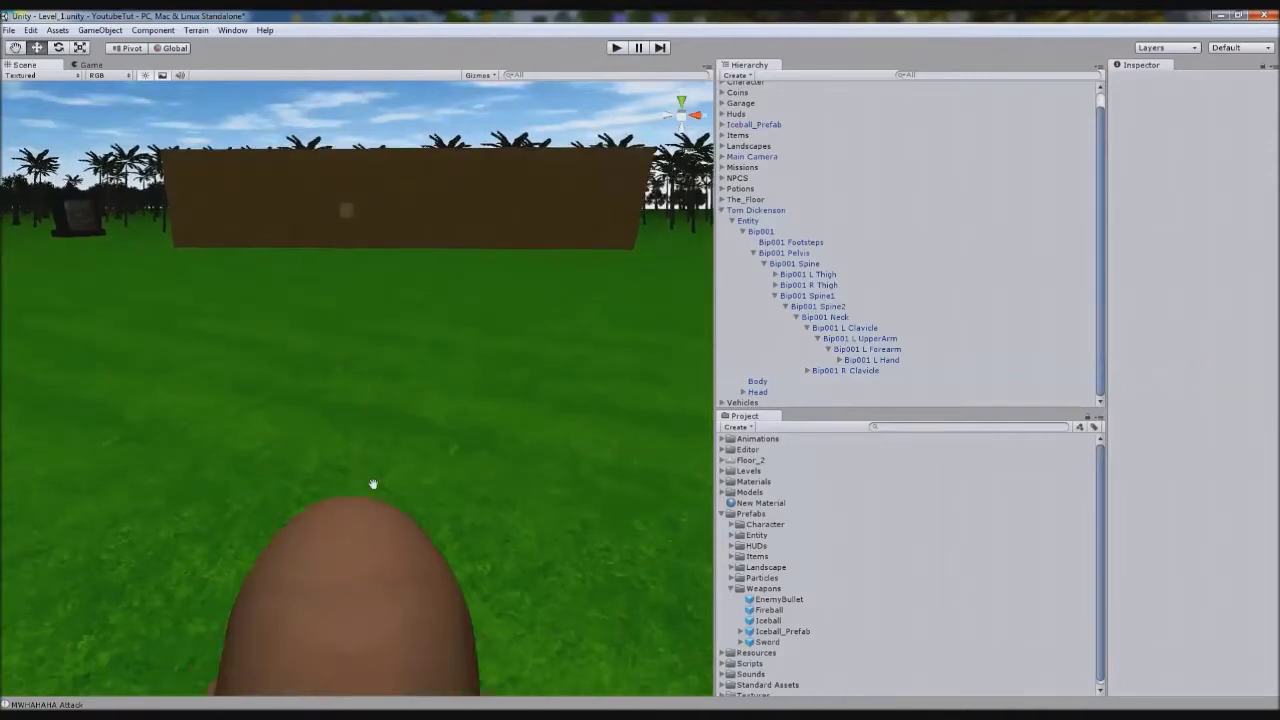
pyautogui.moveTo(375, 371); pyautogui.dragTo(379, 342, button='middle')
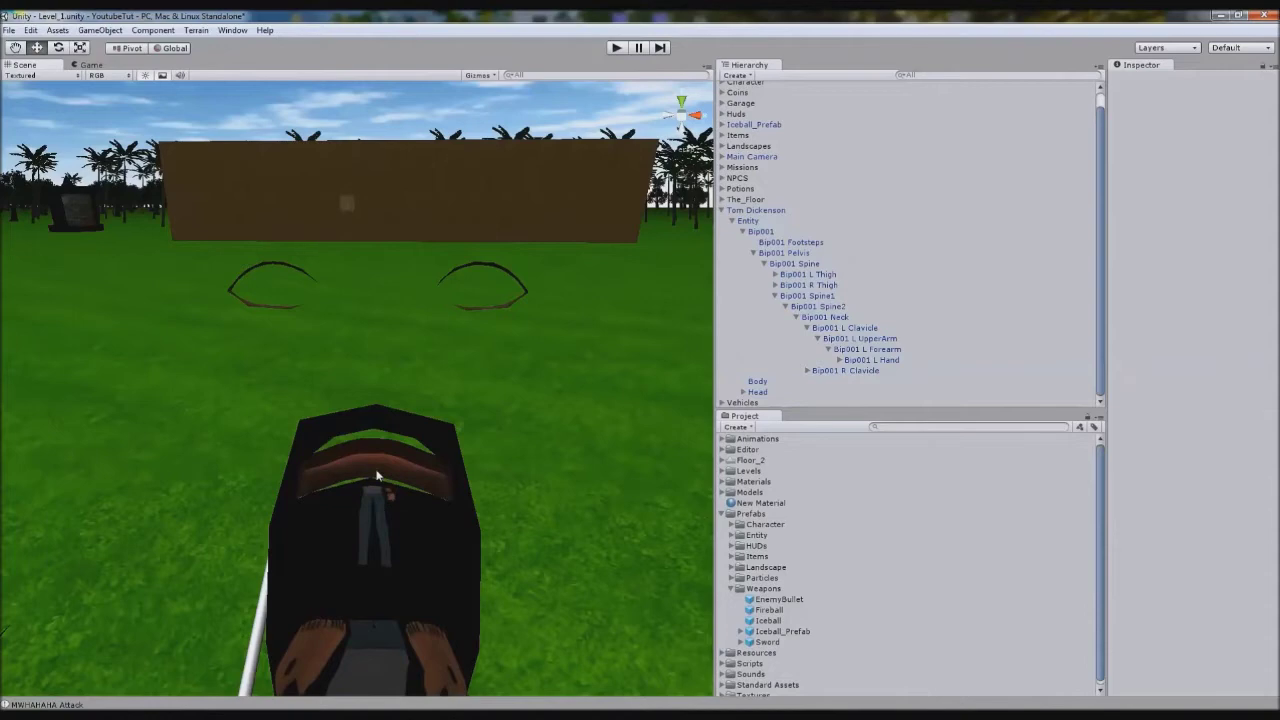
pyautogui.moveTo(374, 469); pyautogui.dragTo(374, 508, button='middle')
pyautogui.scroll(2, 373, 510)
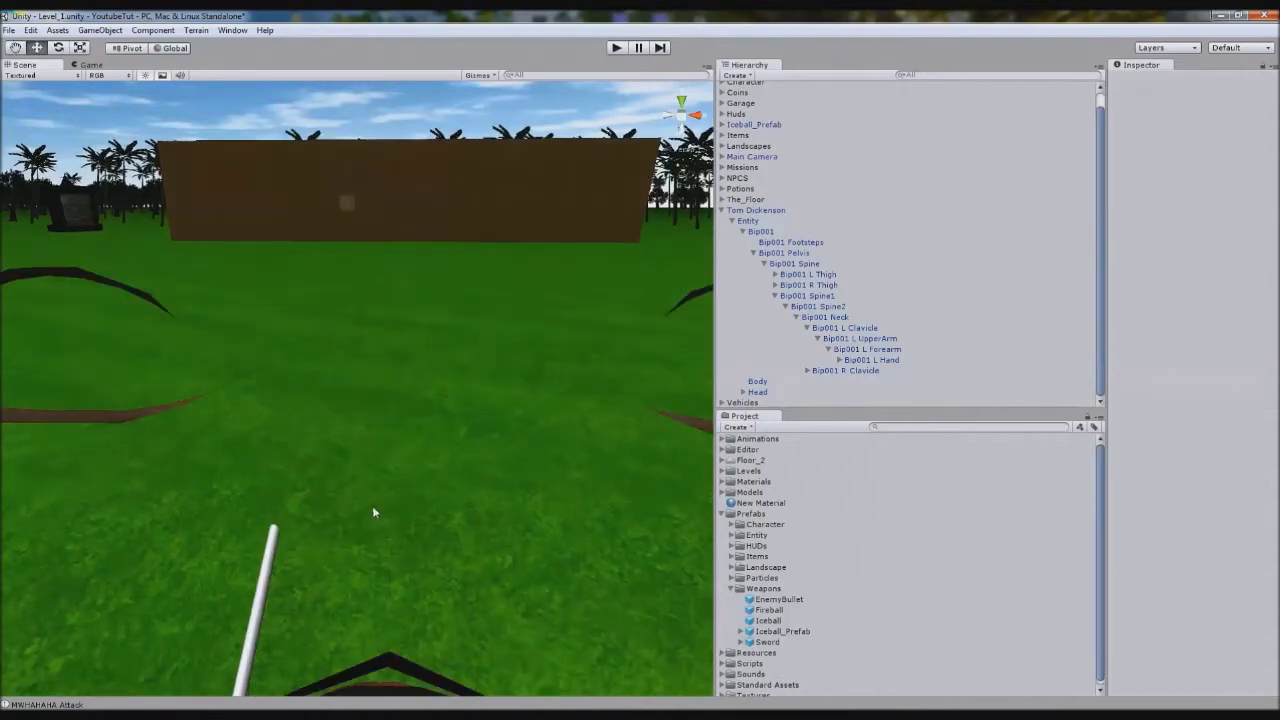
pyautogui.keyDown('alt'); pyautogui.moveTo(370, 514); pyautogui.dragTo(700, 515); pyautogui.keyUp('alt')
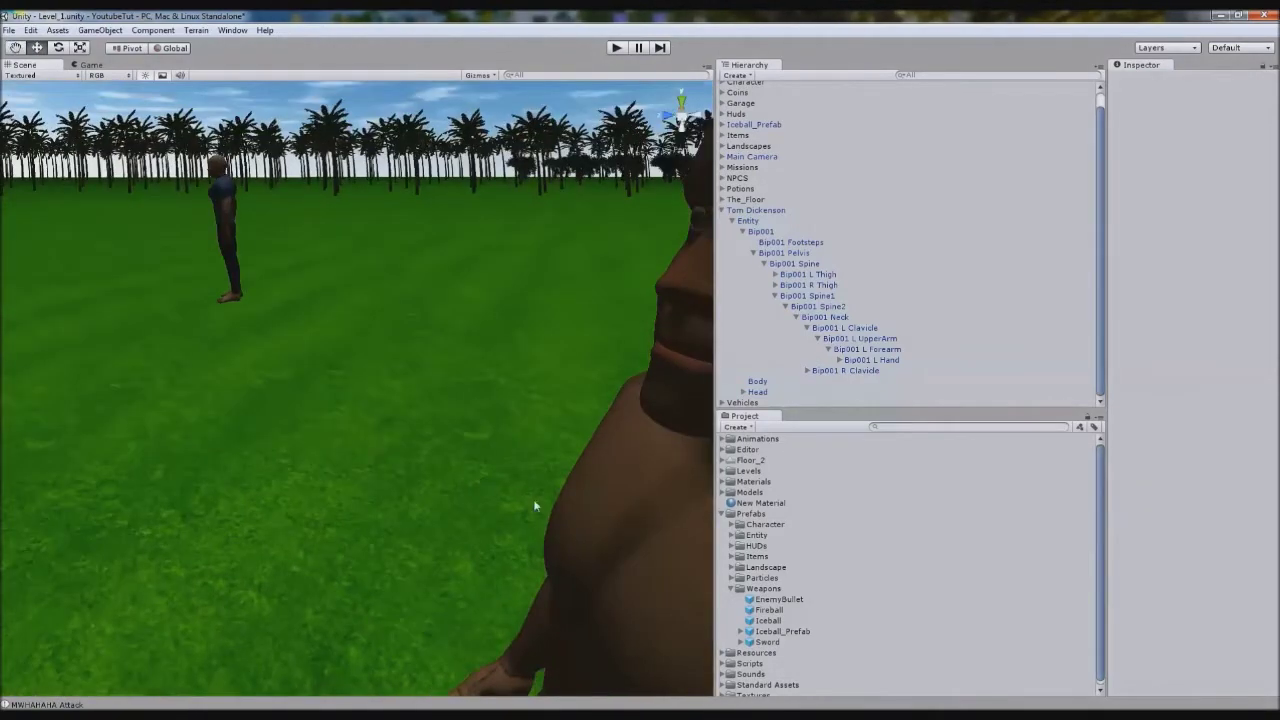
pyautogui.scroll(-3, 533, 505)
pyautogui.moveTo(530, 500); pyautogui.dragTo(496, 423, button='middle')
pyautogui.keyDown('alt'); pyautogui.moveTo(496, 423); pyautogui.dragTo(580, 370); pyautogui.keyUp('alt')
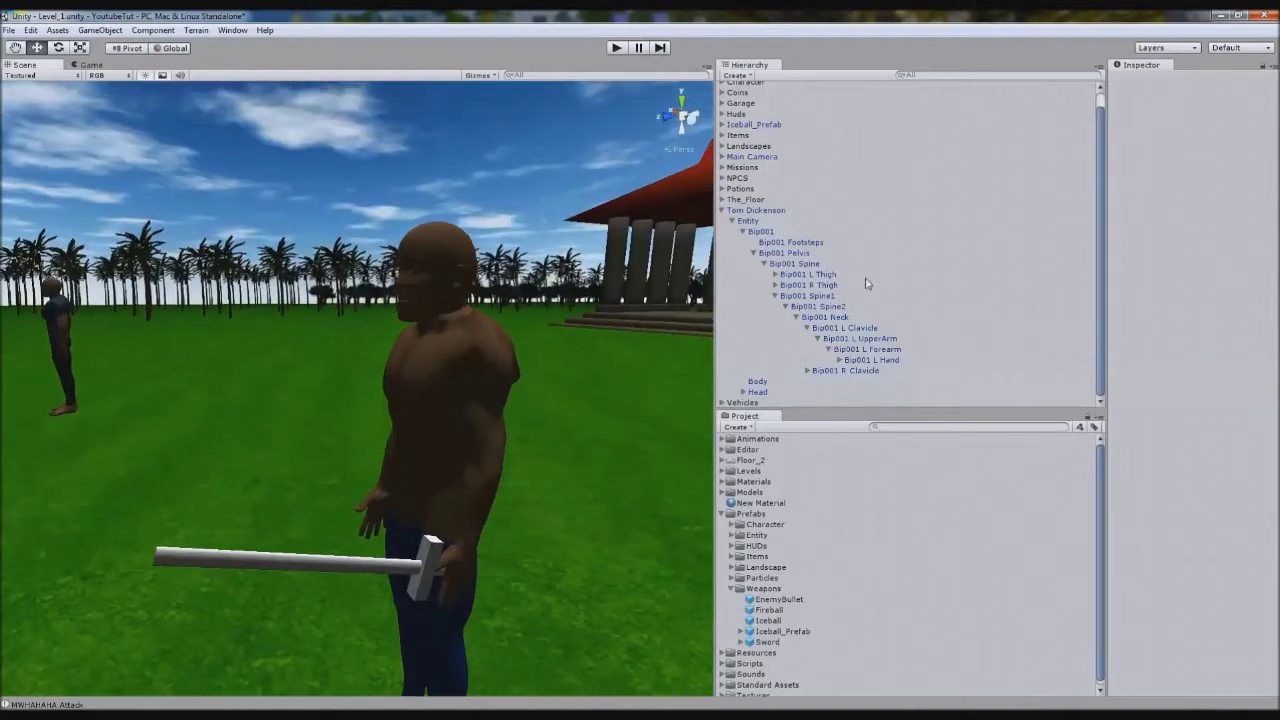
# Try rotating the Bip001 L Clavicle bone and undo the rotation.
pyautogui.click(830, 318)
pyautogui.click(840, 328)
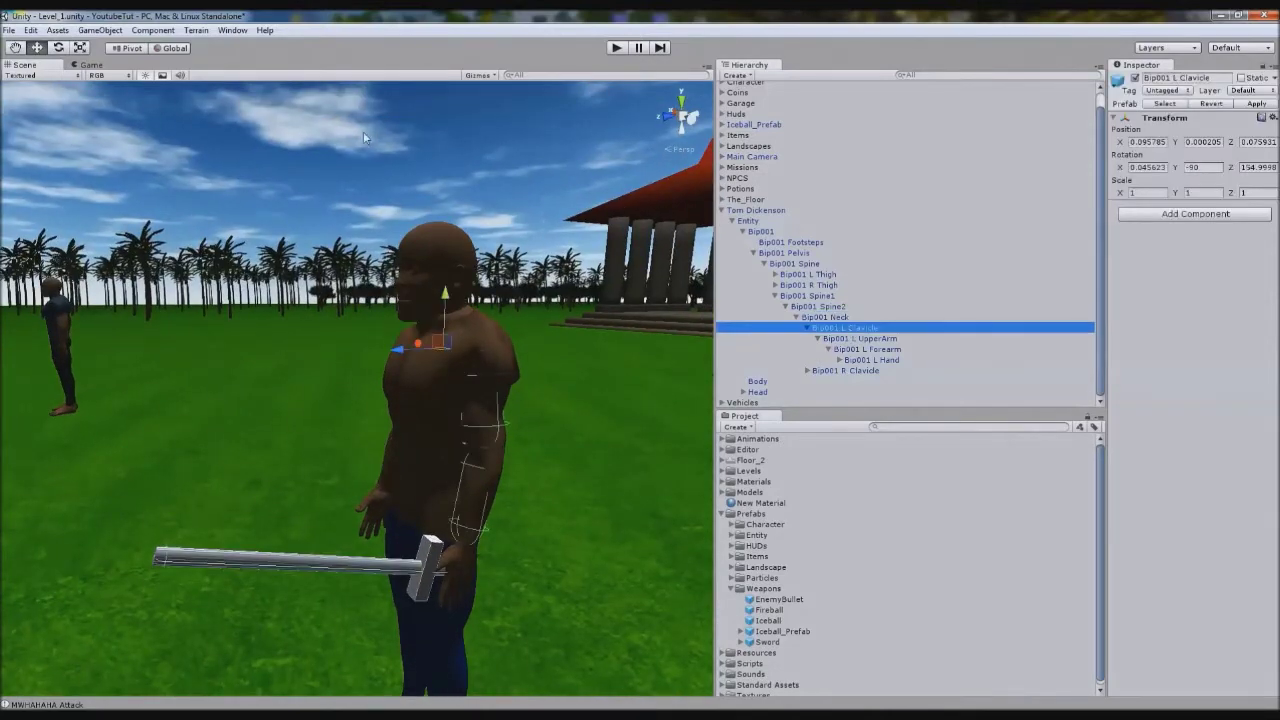
pyautogui.click(58, 47)
pyautogui.moveTo(419, 298); pyautogui.dragTo(690, 210)
pyautogui.hotkey('ctrl', 'z')
# Try rotating the Bip001 L UpperArm and Bip001 L Forearm bones in turn, undoing each rotation.
pyautogui.click(870, 340)
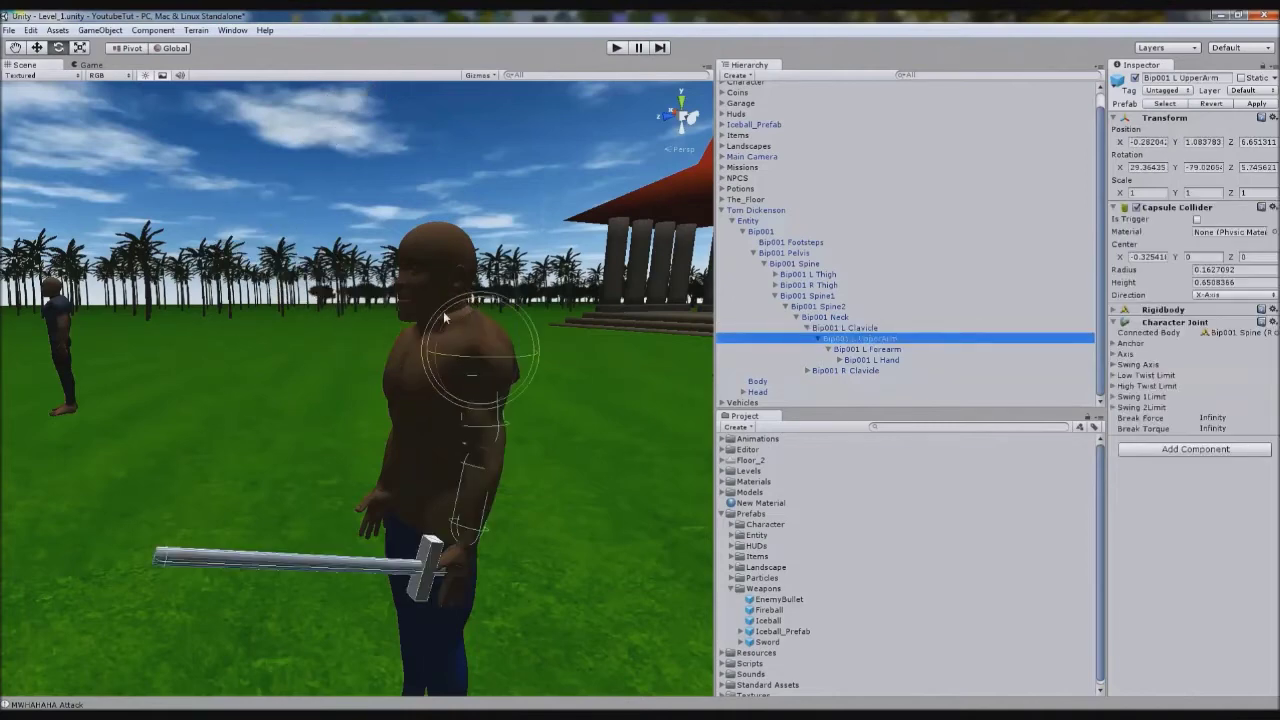
pyautogui.moveTo(444, 333); pyautogui.dragTo(440, 300)
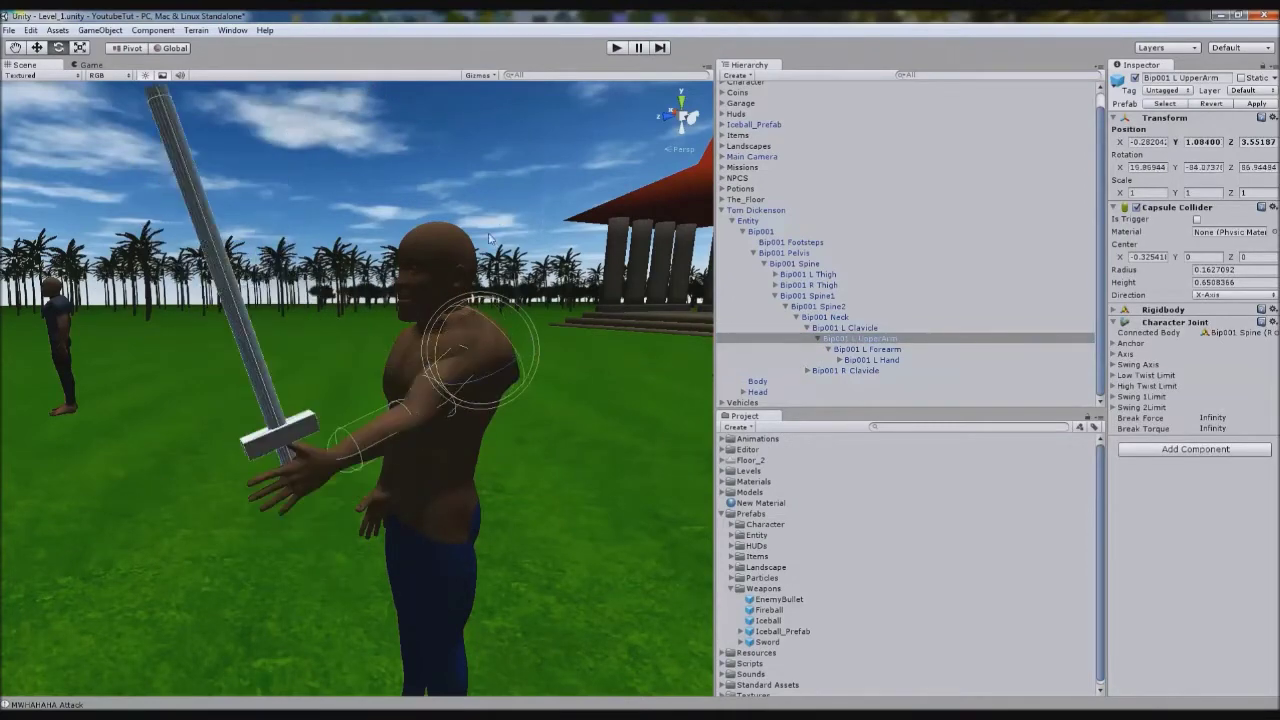
pyautogui.hotkey('ctrl', 'z')
pyautogui.click(888, 351)
pyautogui.moveTo(447, 425); pyautogui.dragTo(503, 402)
pyautogui.hotkey('ctrl', 'z')
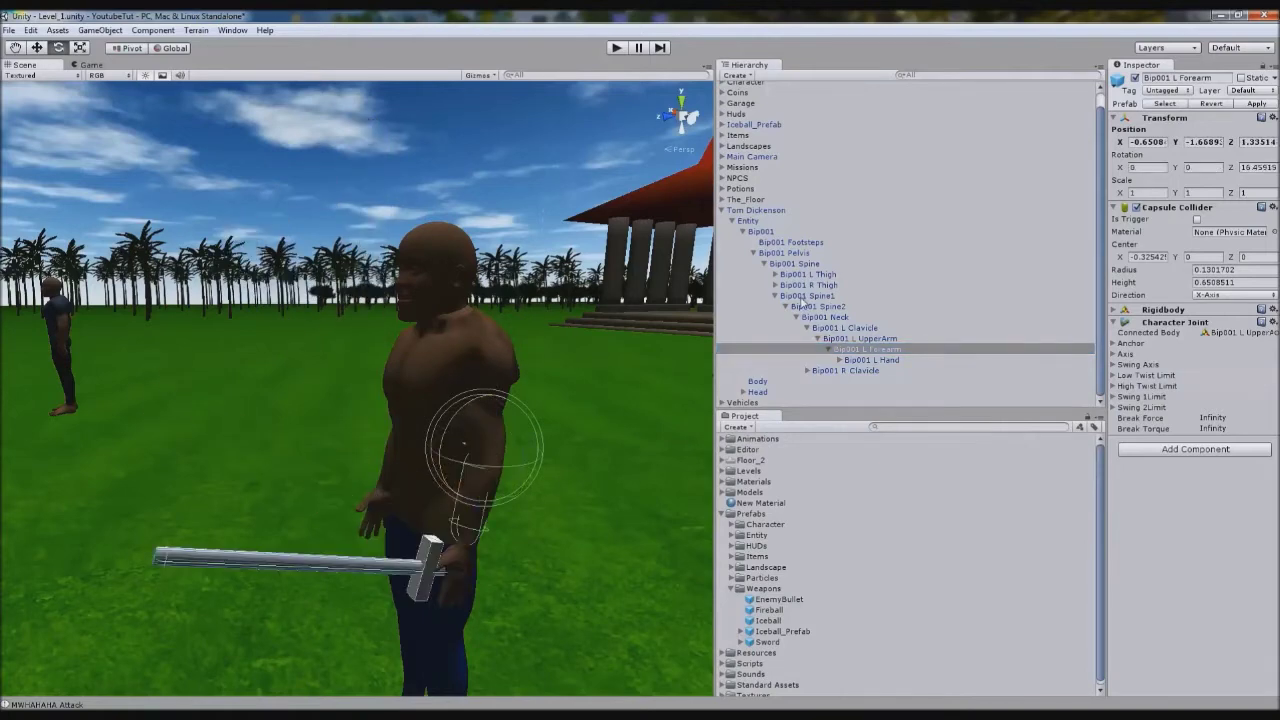
# Show the character from a front angle and narrow the object tree to enlarge the scene view.
pyautogui.keyDown('alt'); pyautogui.moveTo(416, 344); pyautogui.dragTo(563, 369); pyautogui.keyUp('alt')
pyautogui.moveTo(716, 262); pyautogui.dragTo(867, 263)
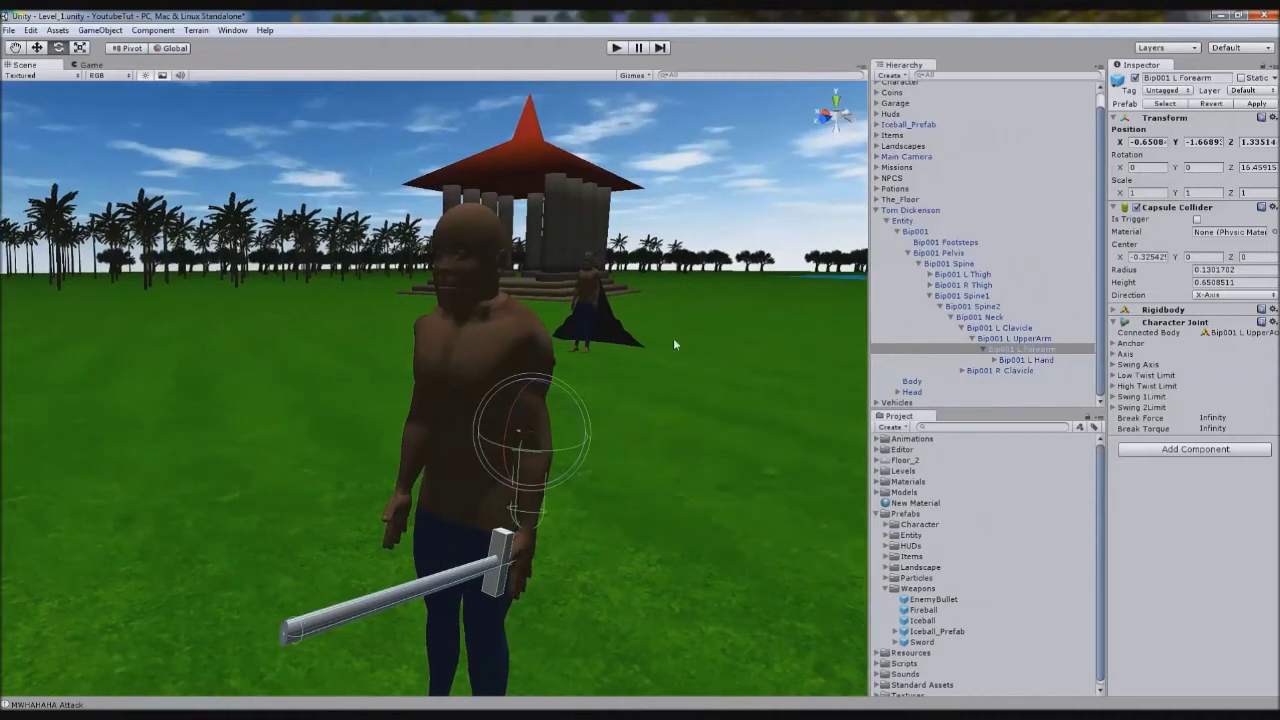
pyautogui.click(994, 360)
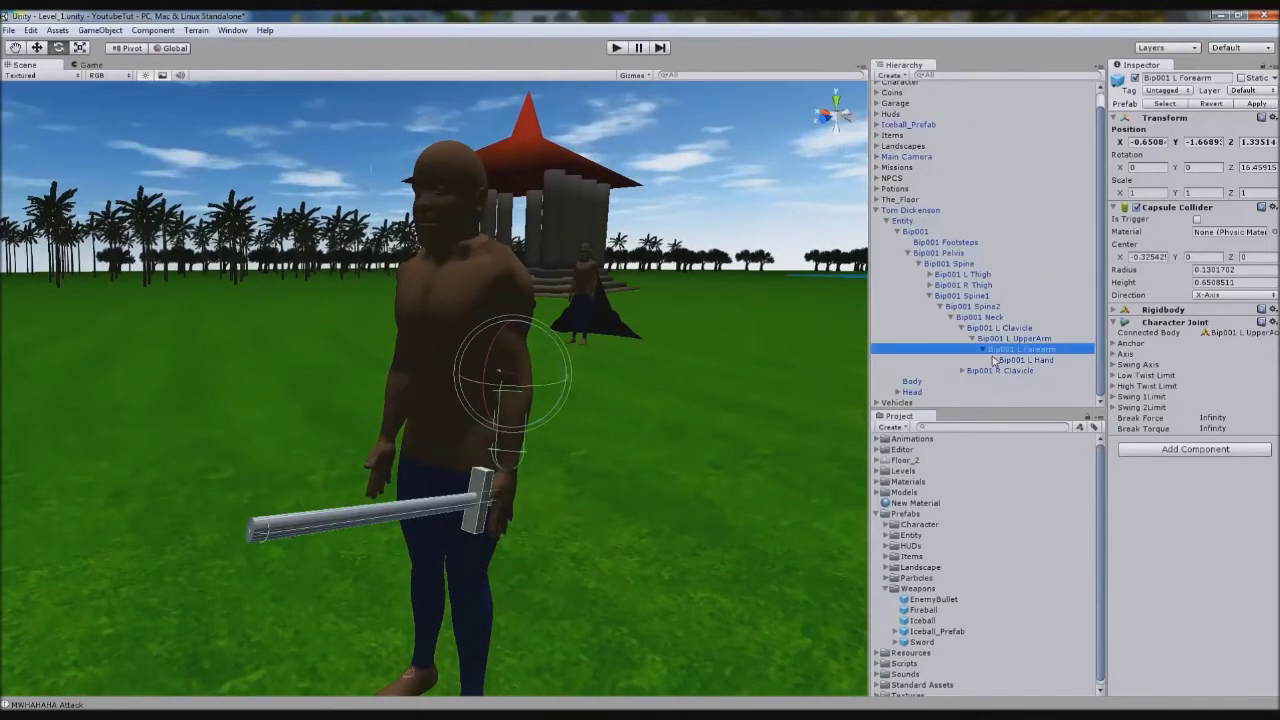
pyautogui.click(994, 360)
pyautogui.click(994, 360)
pyautogui.click(994, 361)
pyautogui.click(1020, 350)
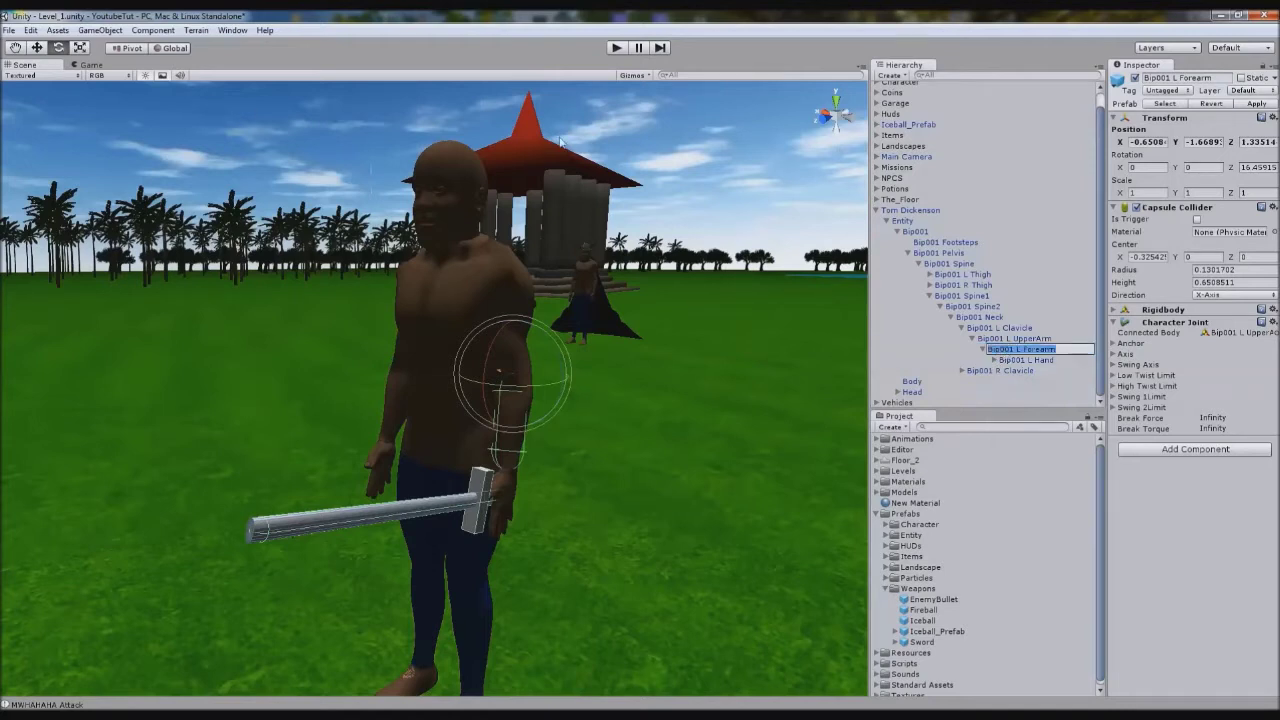
# Try raising the sword by rotating the left upper arm at the shoulder, and undo the rotation.
pyautogui.click(1022, 338)
pyautogui.moveTo(466, 257); pyautogui.dragTo(530, 250)
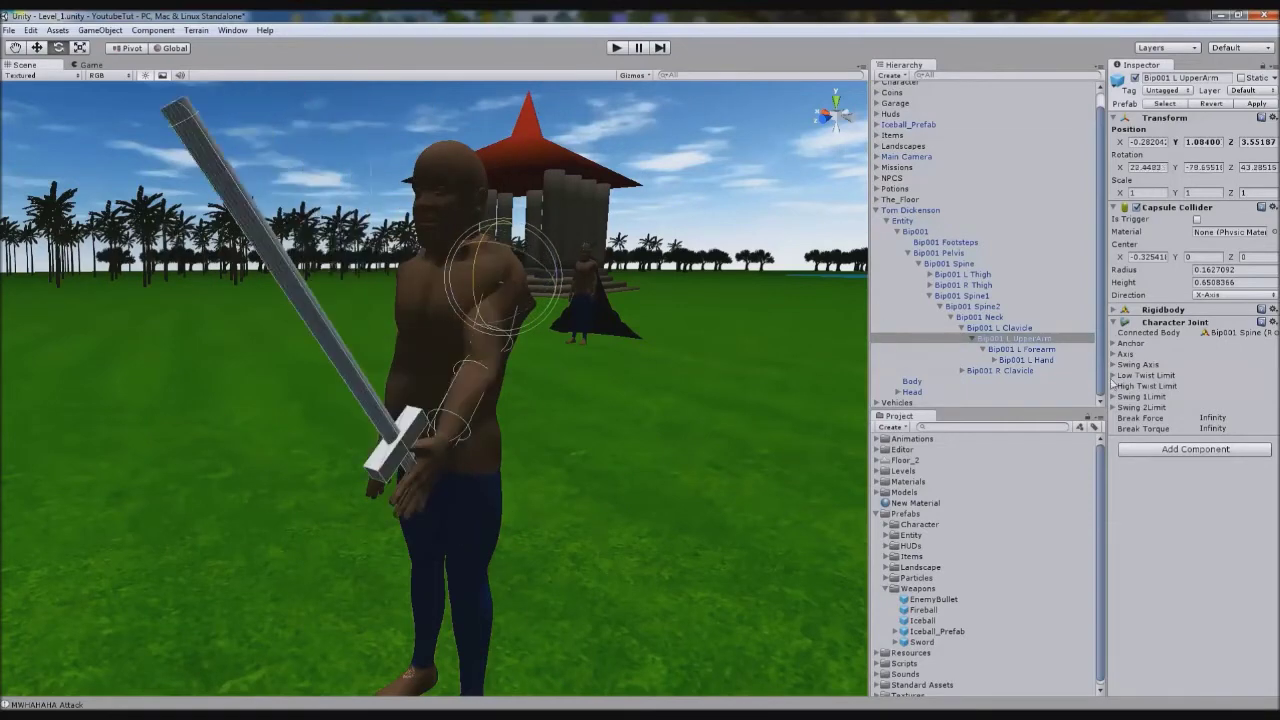
pyautogui.hotkey('ctrl', 'z')
# Select Bip001 L UpperArm and open the Animation window, placing it over the lower part of the editor.
pyautogui.click(1025, 349)
pyautogui.click(1012, 338)
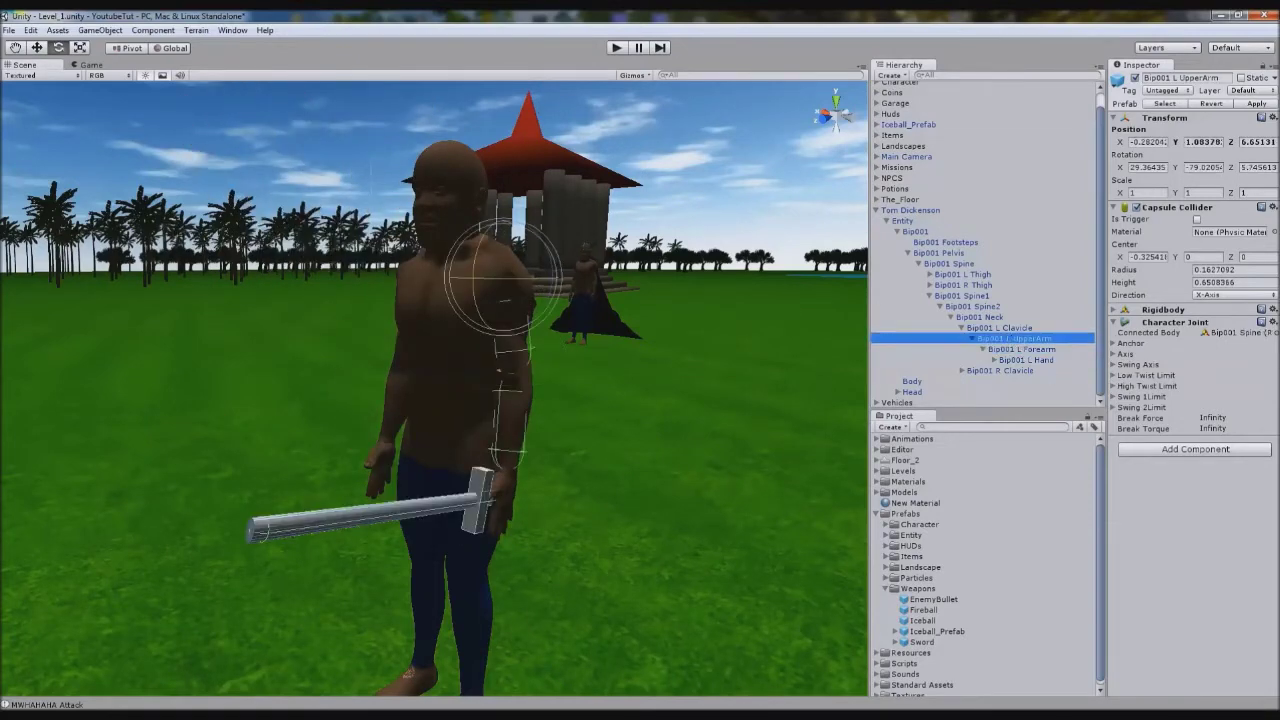
pyautogui.click(234, 31)
pyautogui.click(285, 215)
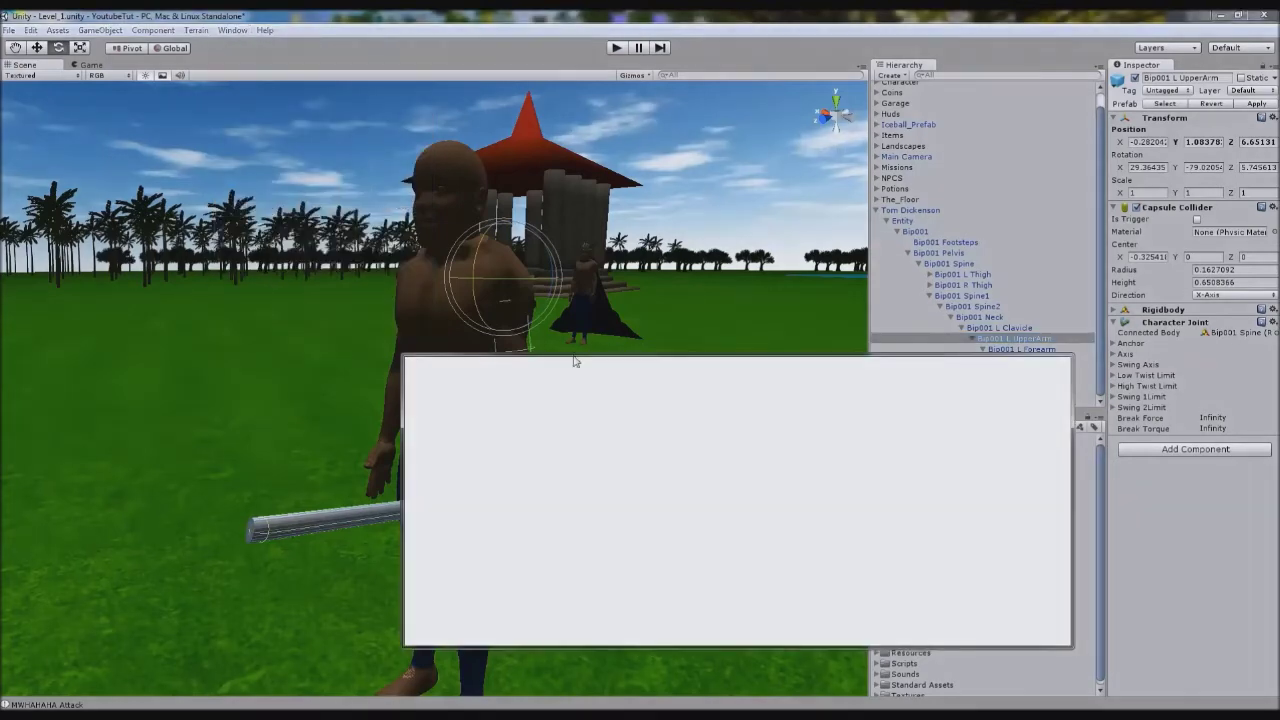
pyautogui.moveTo(580, 368); pyautogui.dragTo(712, 409)
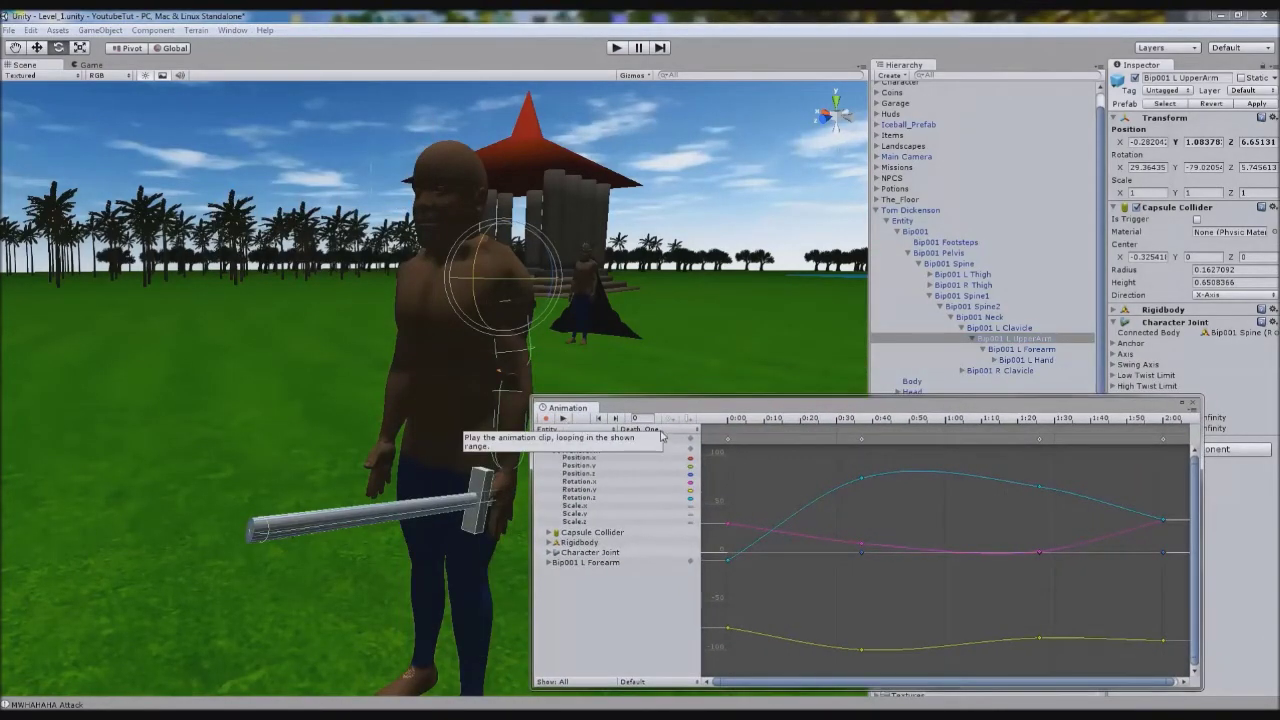
# Start a new animation clip and create a Weapons folder inside Animations as its save location.
pyautogui.click(662, 432)
pyautogui.click(683, 481)
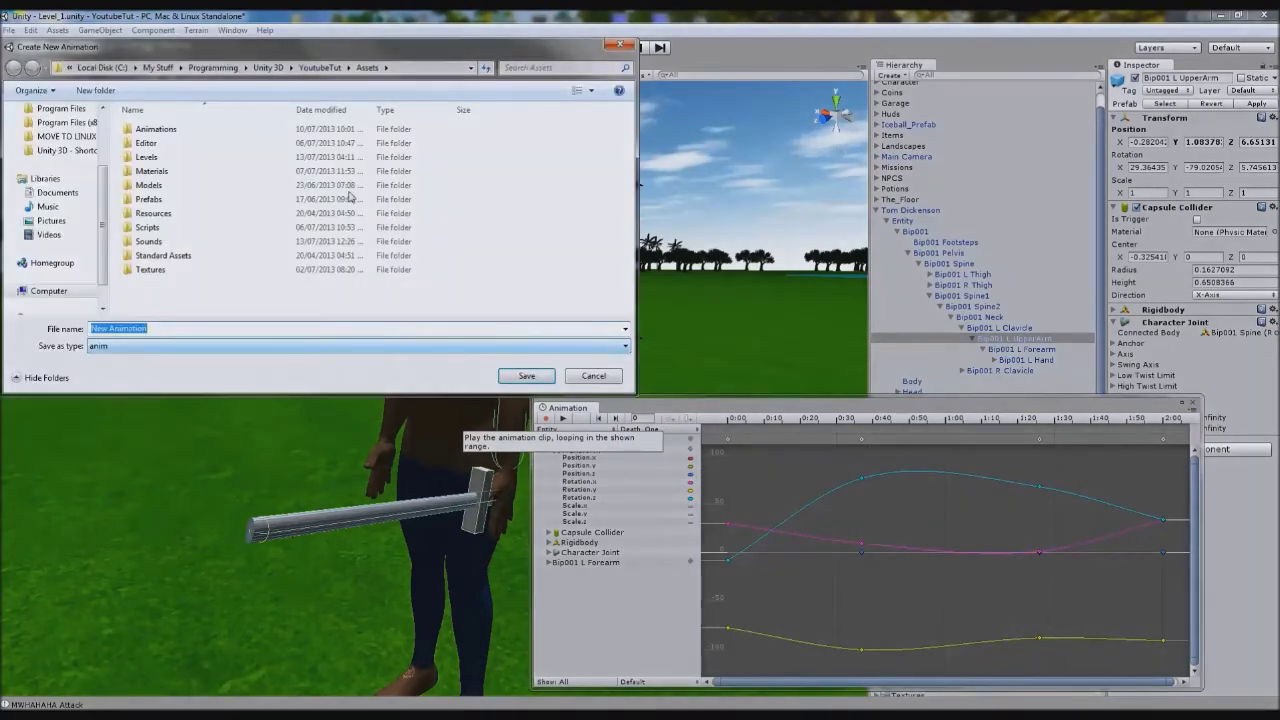
pyautogui.doubleClick(152, 129)
pyautogui.click(96, 90)
pyautogui.write('Weapons')
pyautogui.press('Return')
pyautogui.press('Return')
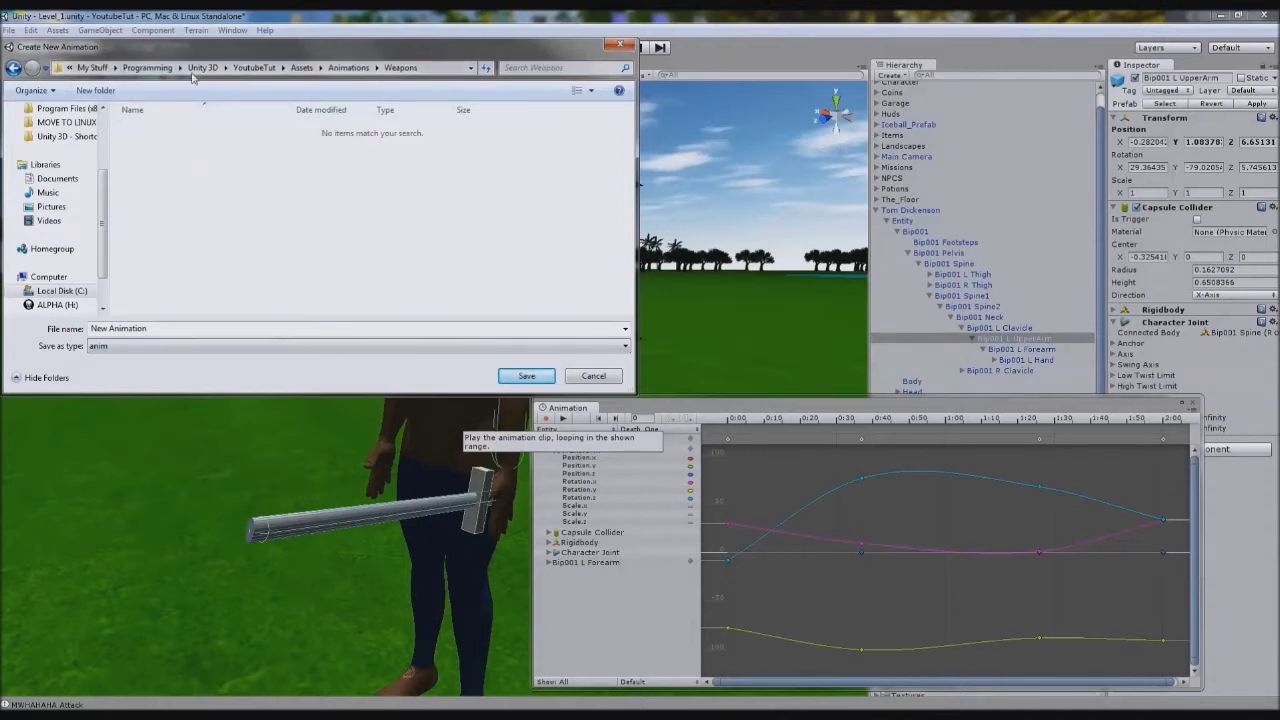
# Rename the Weapons folder to Attacks and save the new animation clip in it as Sword_Attack_1.
pyautogui.click(348, 68)
pyautogui.press('F2')
pyautogui.write('Attacks')
pyautogui.press('Return')
pyautogui.press('Return')
pyautogui.write('Sword_Attack_')
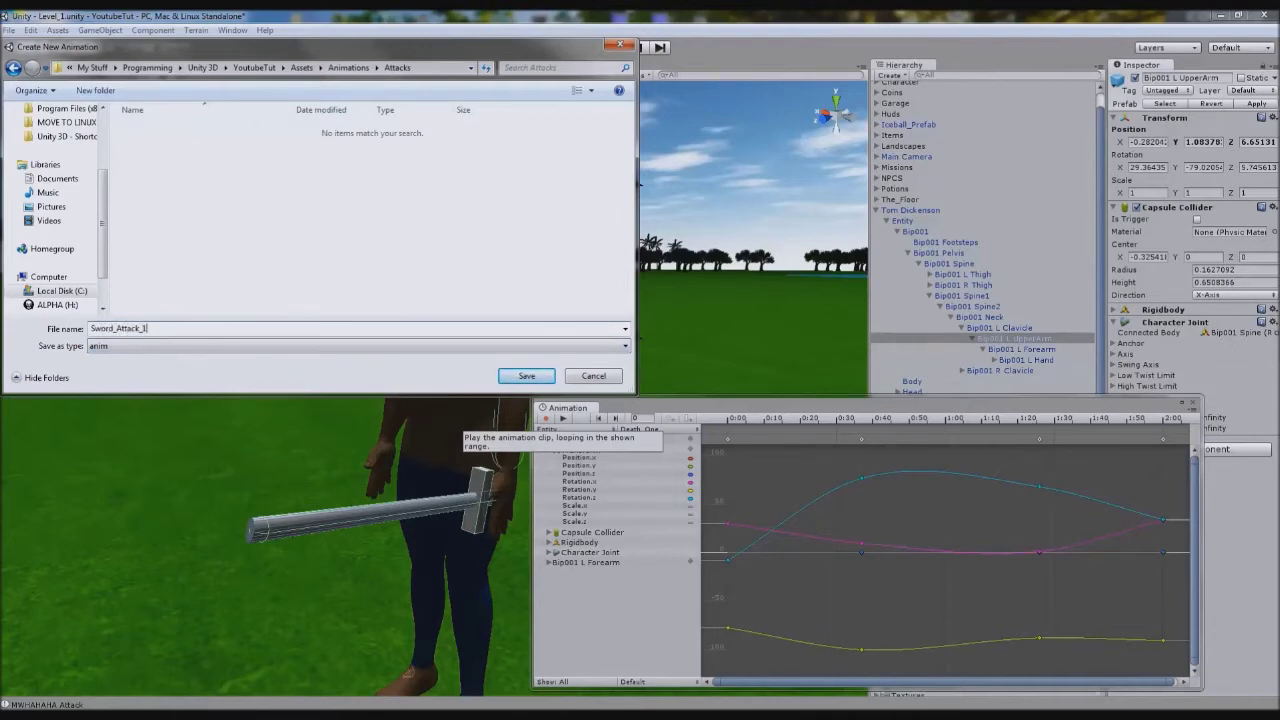
pyautogui.write('1')
pyautogui.press('Return')
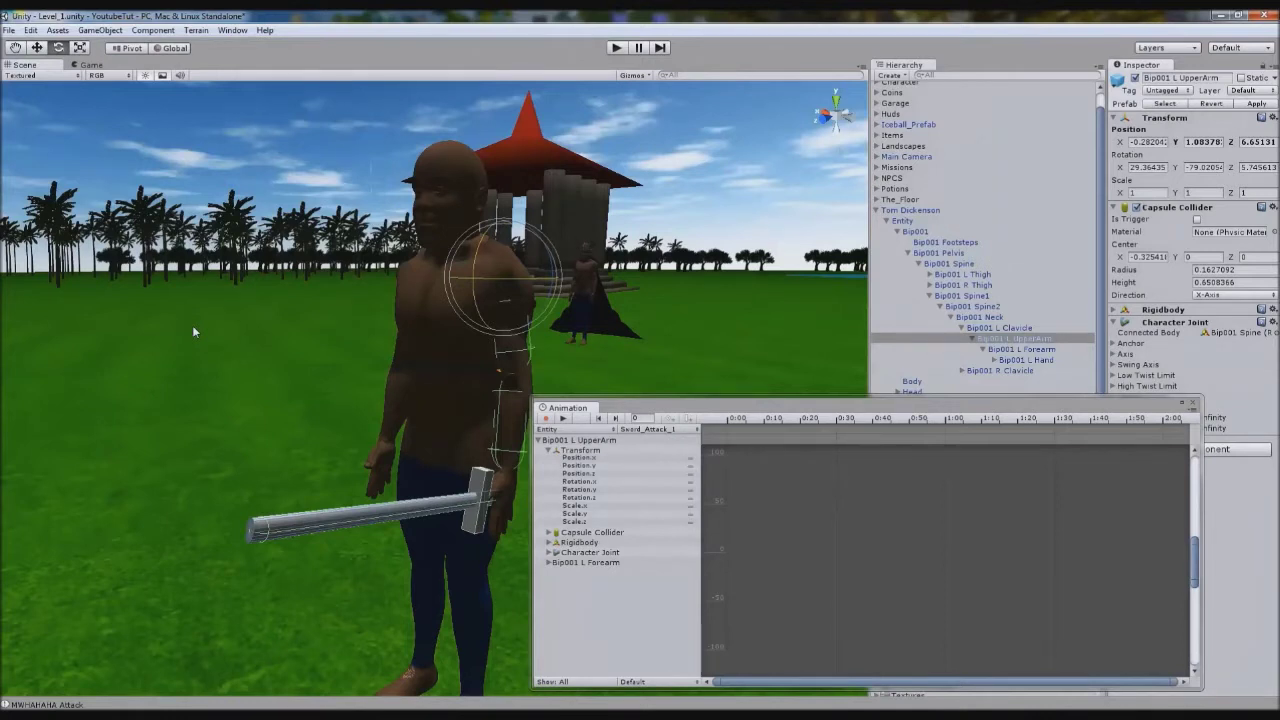
# Record a left upper arm keyframe at 0:30 with the arm rotated outward to raise the sword away from the body.
pyautogui.scroll(-6, 904, 480)
pyautogui.scroll(-3, 920, 482)
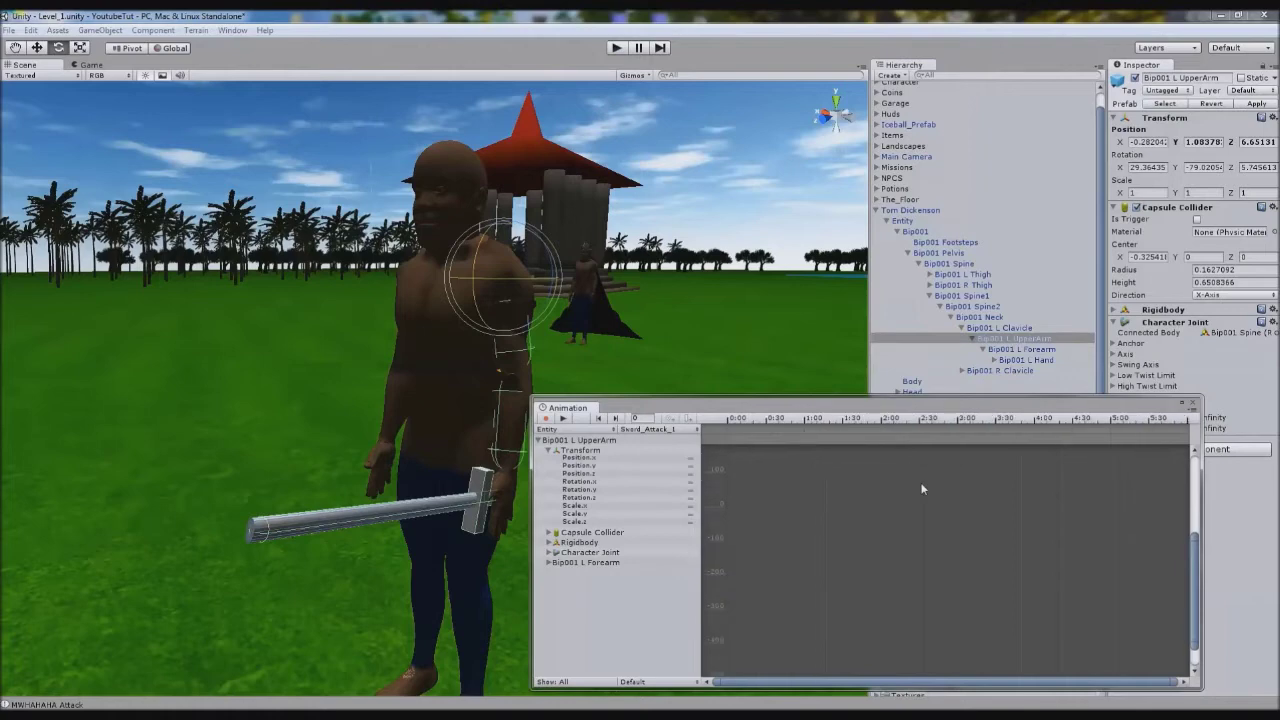
pyautogui.scroll(-3, 911, 456)
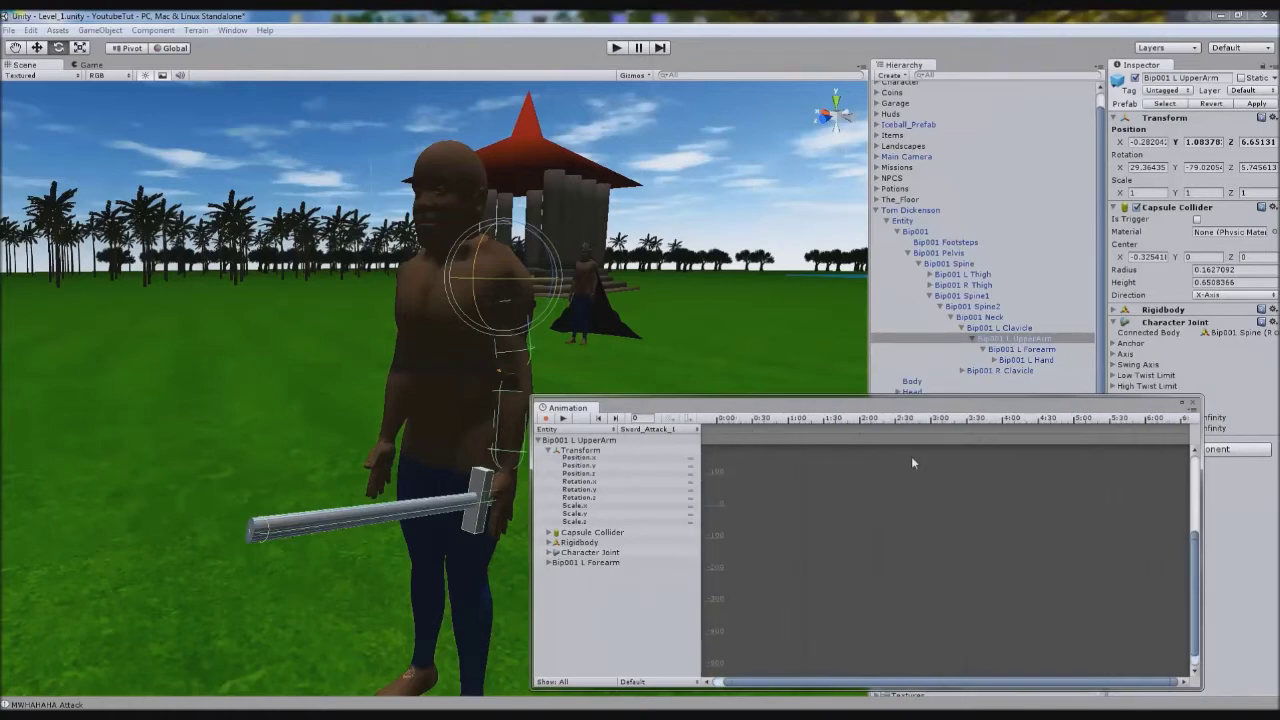
pyautogui.keyDown('alt'); pyautogui.moveTo(754, 320); pyautogui.dragTo(628, 298); pyautogui.keyUp('alt')
pyautogui.keyDown('alt'); pyautogui.moveTo(540, 313); pyautogui.dragTo(675, 325); pyautogui.keyUp('alt')
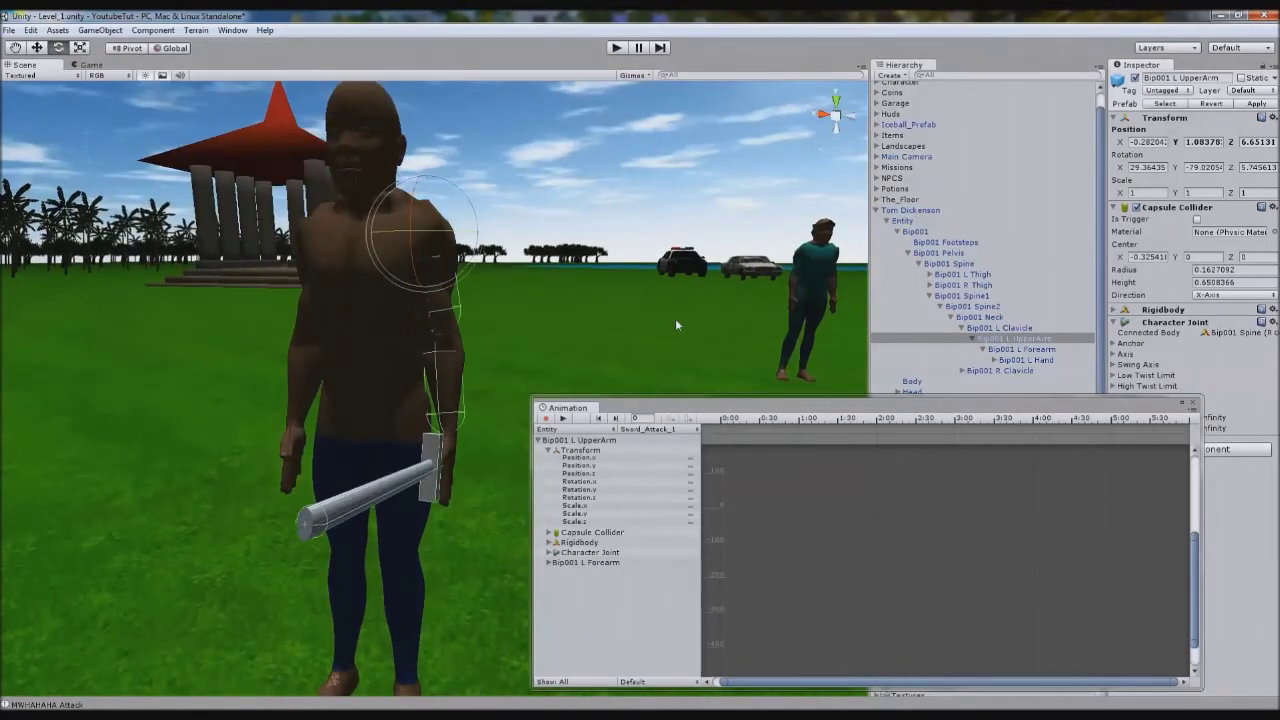
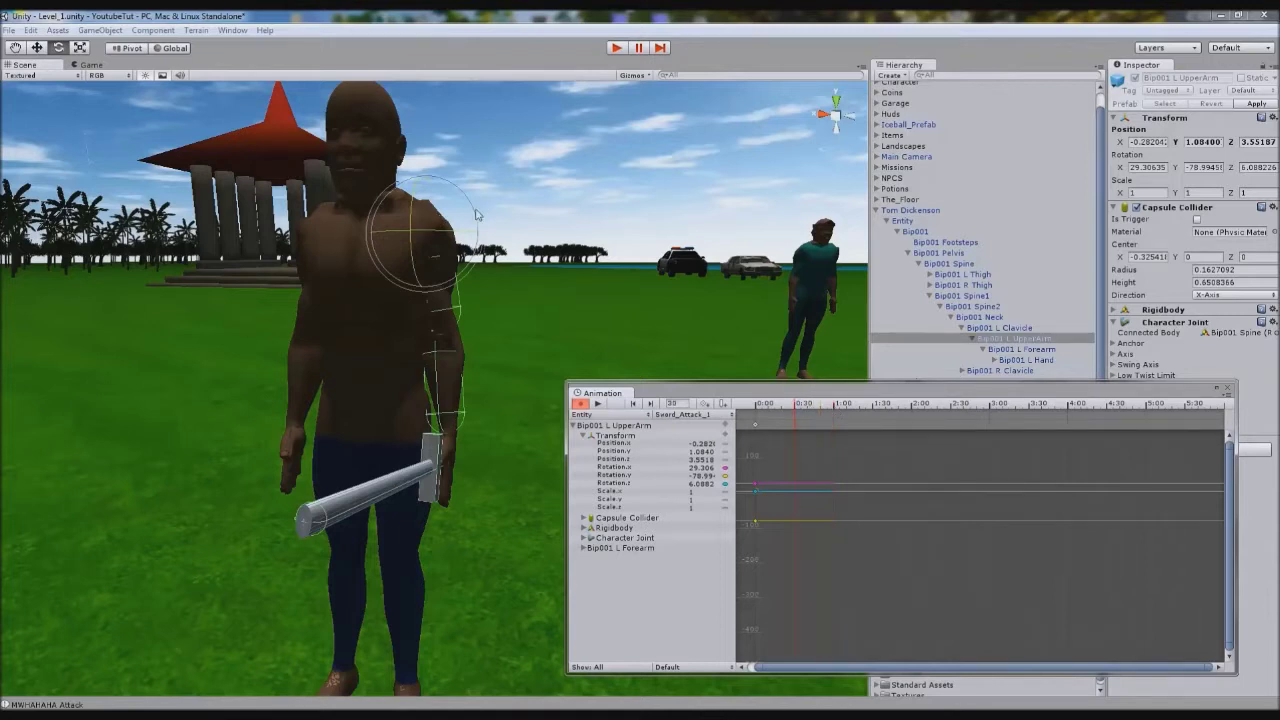
pyautogui.moveTo(420, 222); pyautogui.dragTo(494, 116)
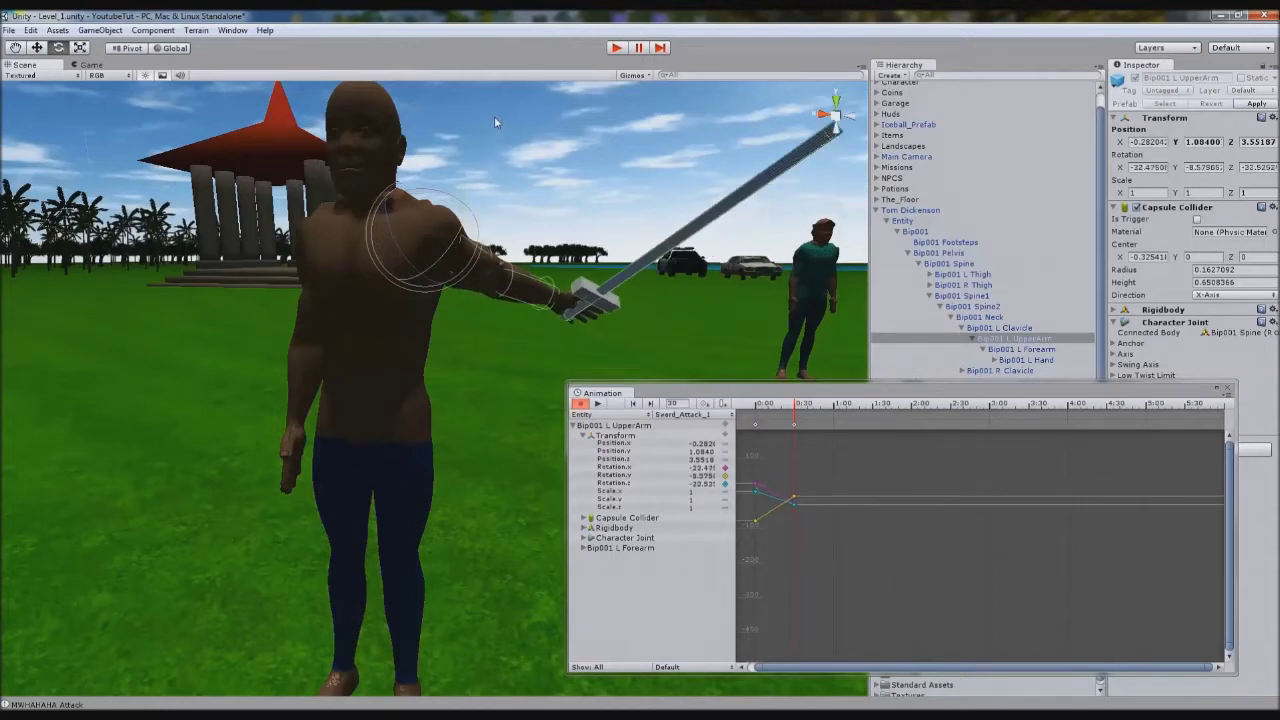
# Key the left upper arm at 1:00 with the sword swung across the front of the body, and preview the clip.
pyautogui.moveTo(777, 404); pyautogui.dragTo(811, 401)
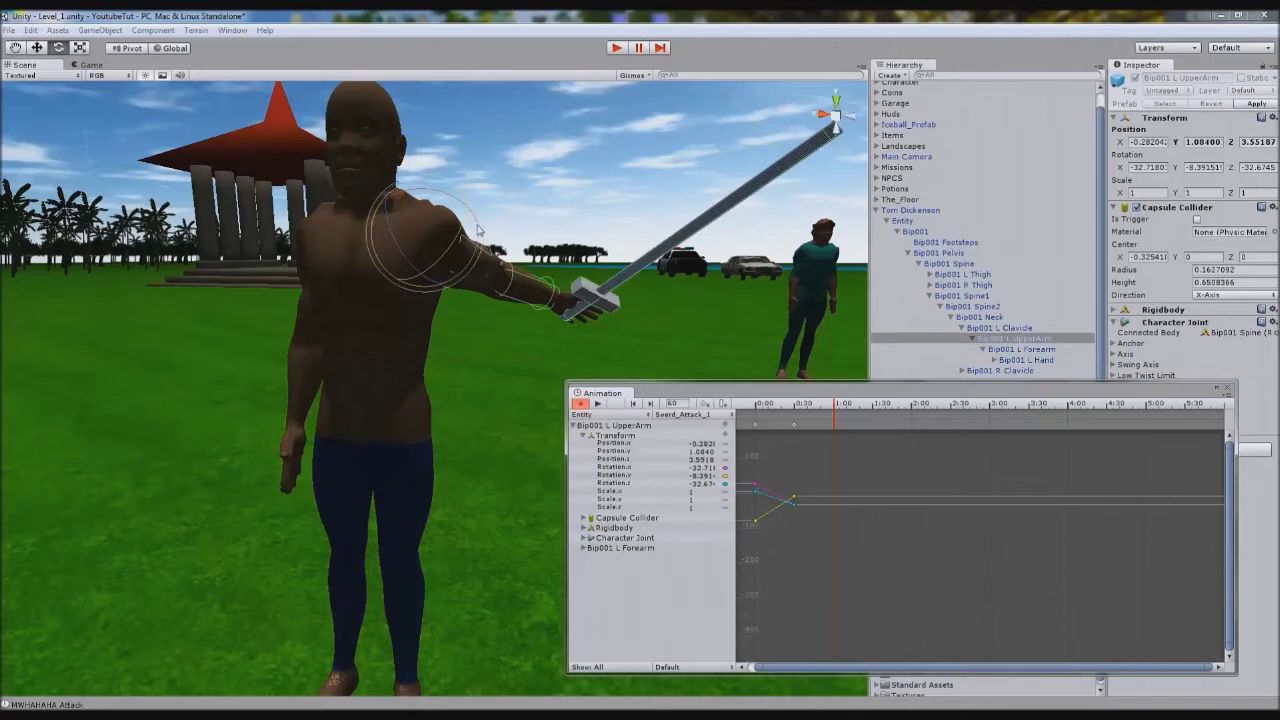
pyautogui.moveTo(480, 226); pyautogui.dragTo(390, 362)
pyautogui.moveTo(404, 247); pyautogui.dragTo(798, 340)
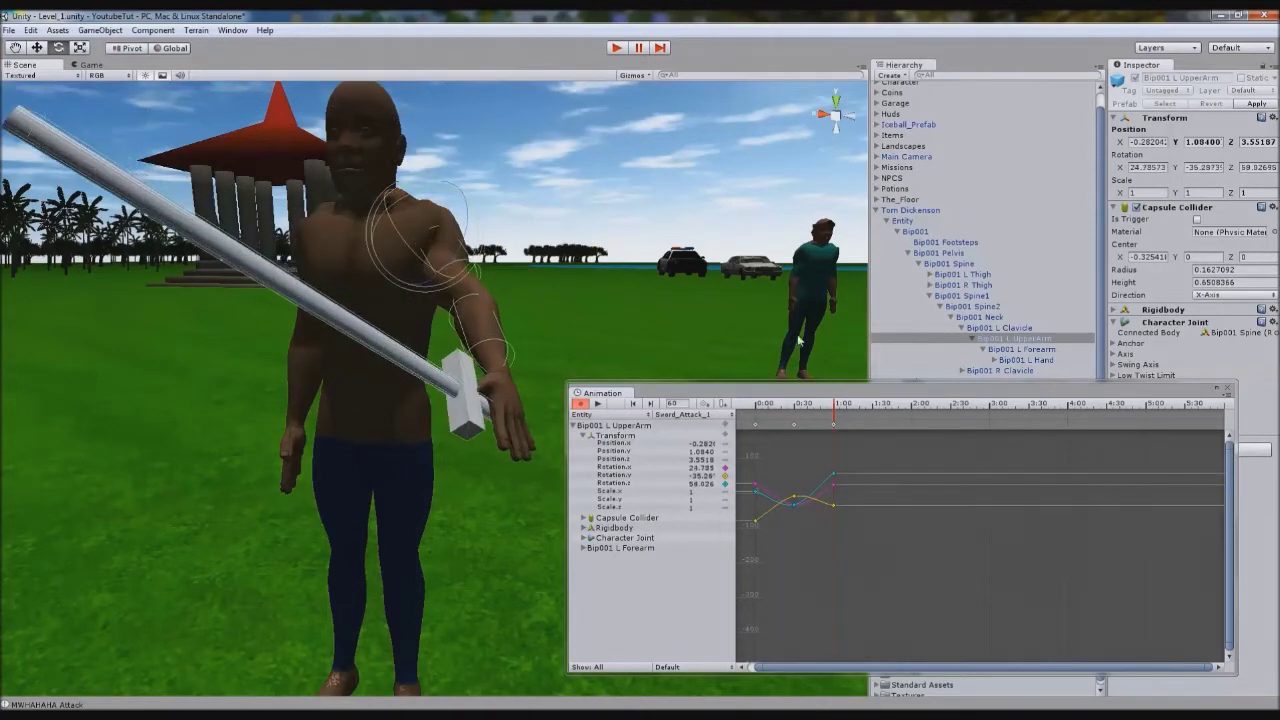
pyautogui.moveTo(793, 408); pyautogui.dragTo(724, 405)
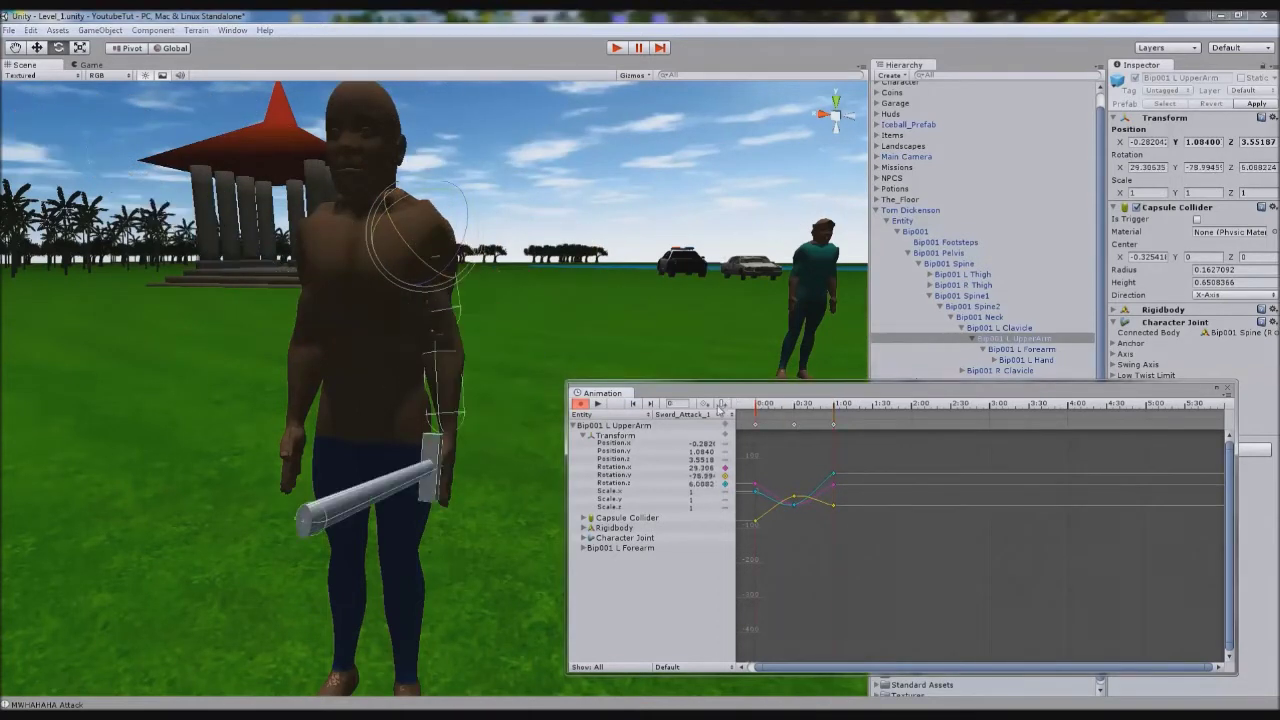
pyautogui.click(599, 404)
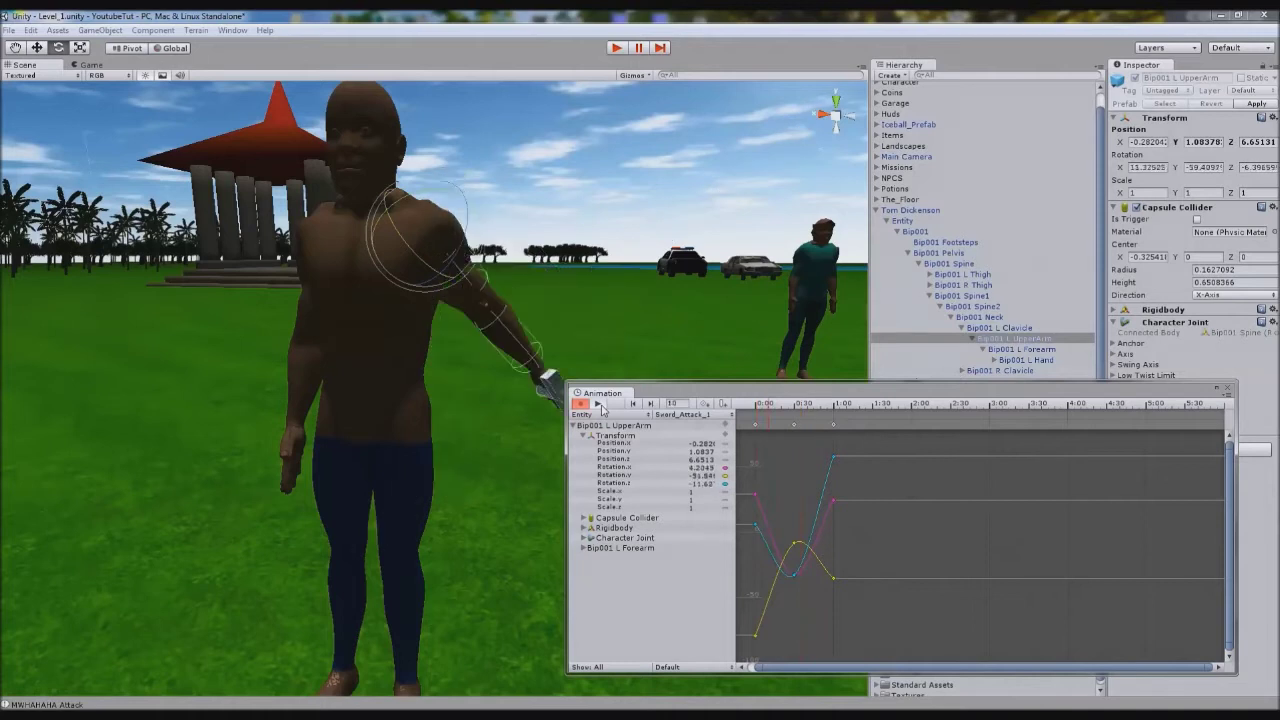
pyautogui.click(601, 405)
# Add an upper arm keyframe at 1:30 with the arm lowered back toward its starting pose.
pyautogui.moveTo(829, 404); pyautogui.dragTo(835, 403)
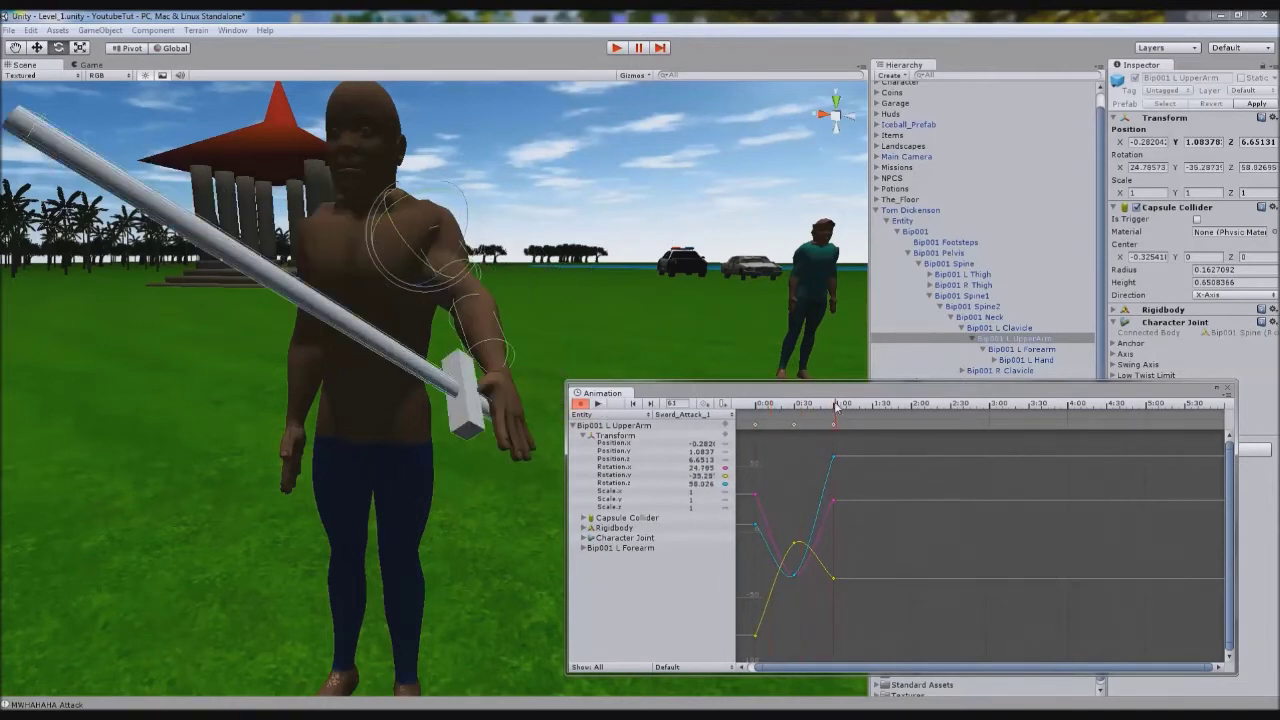
pyautogui.moveTo(838, 407); pyautogui.dragTo(875, 409)
pyautogui.moveTo(473, 211); pyautogui.dragTo(508, 308)
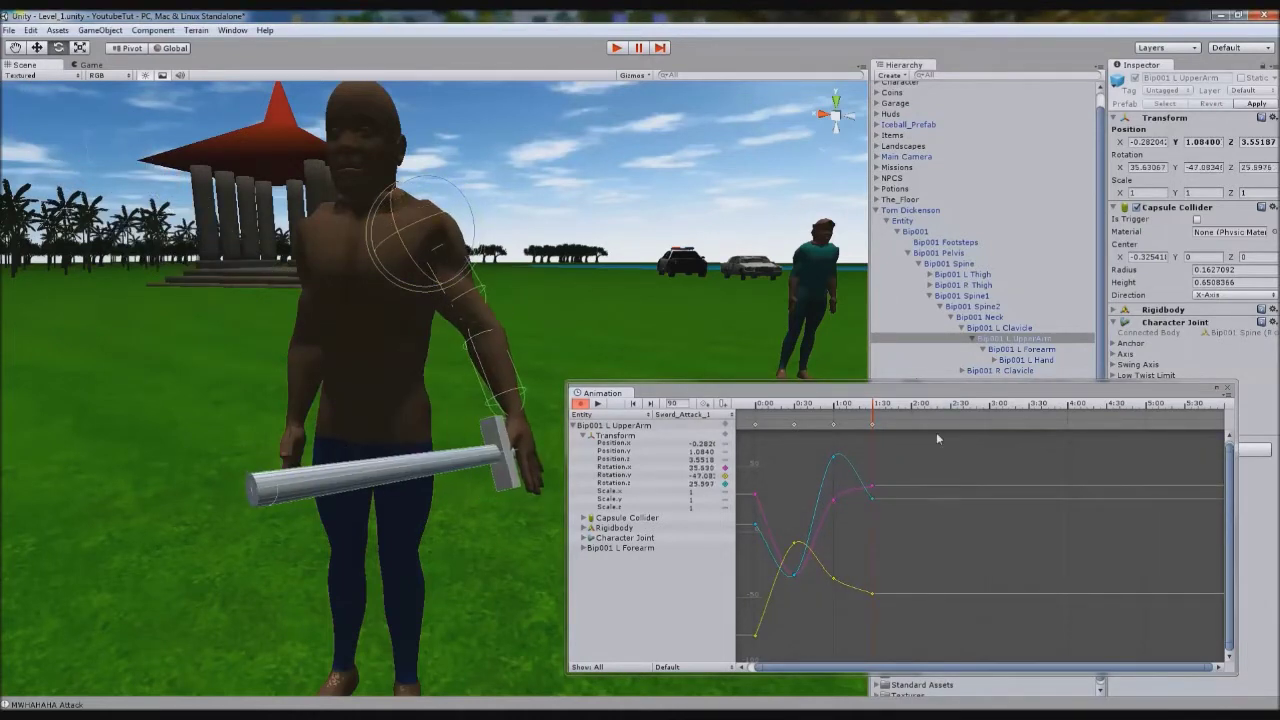
# Copy the upper arm's X rotation of 29.306 from the 0:00 keyframe into the 1:30 keyframe.
pyautogui.click(755, 432)
pyautogui.click(1147, 167)
pyautogui.hotkey('ctrl', 'c')
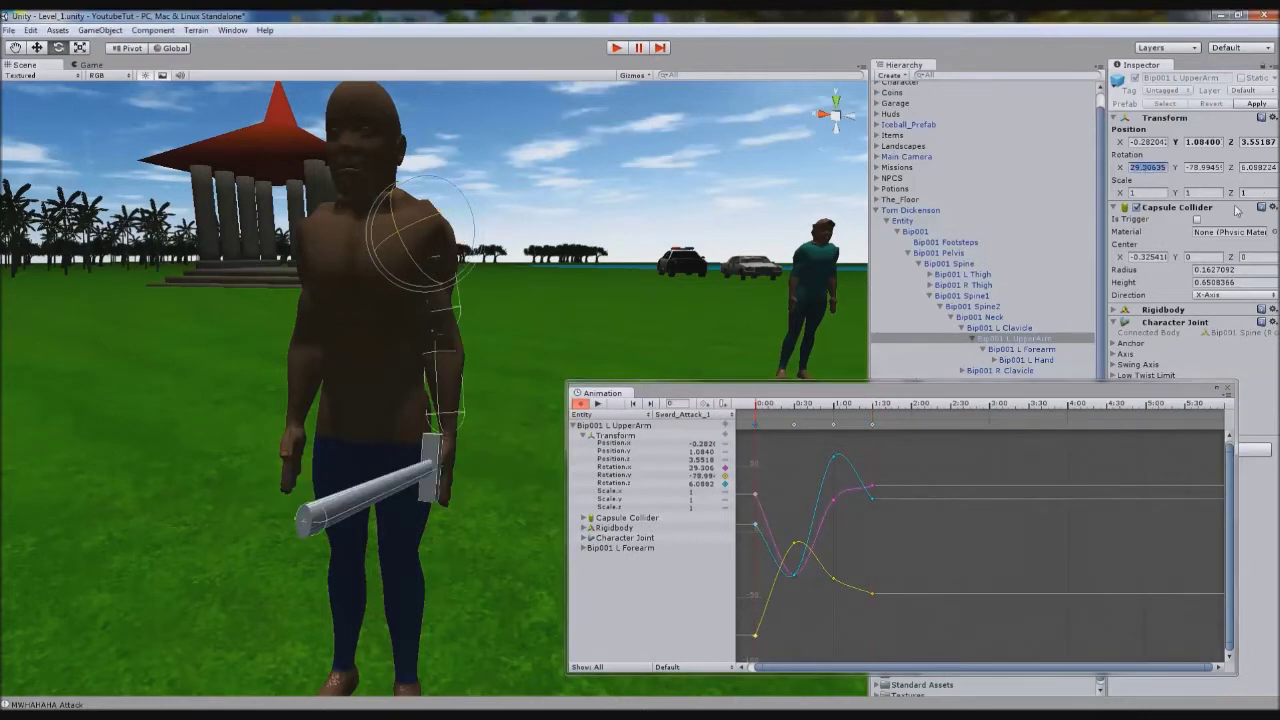
pyautogui.click(872, 428)
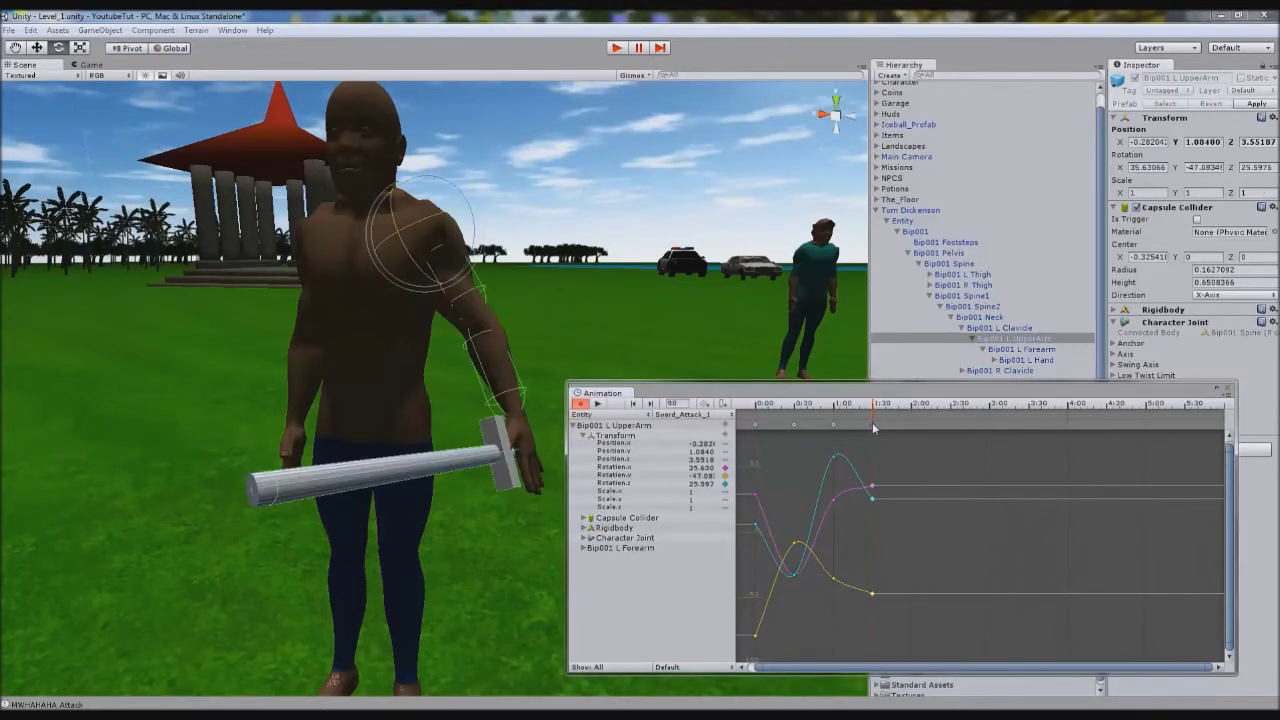
pyautogui.click(1158, 167)
pyautogui.press('BackSpace')
pyautogui.click(1158, 167)
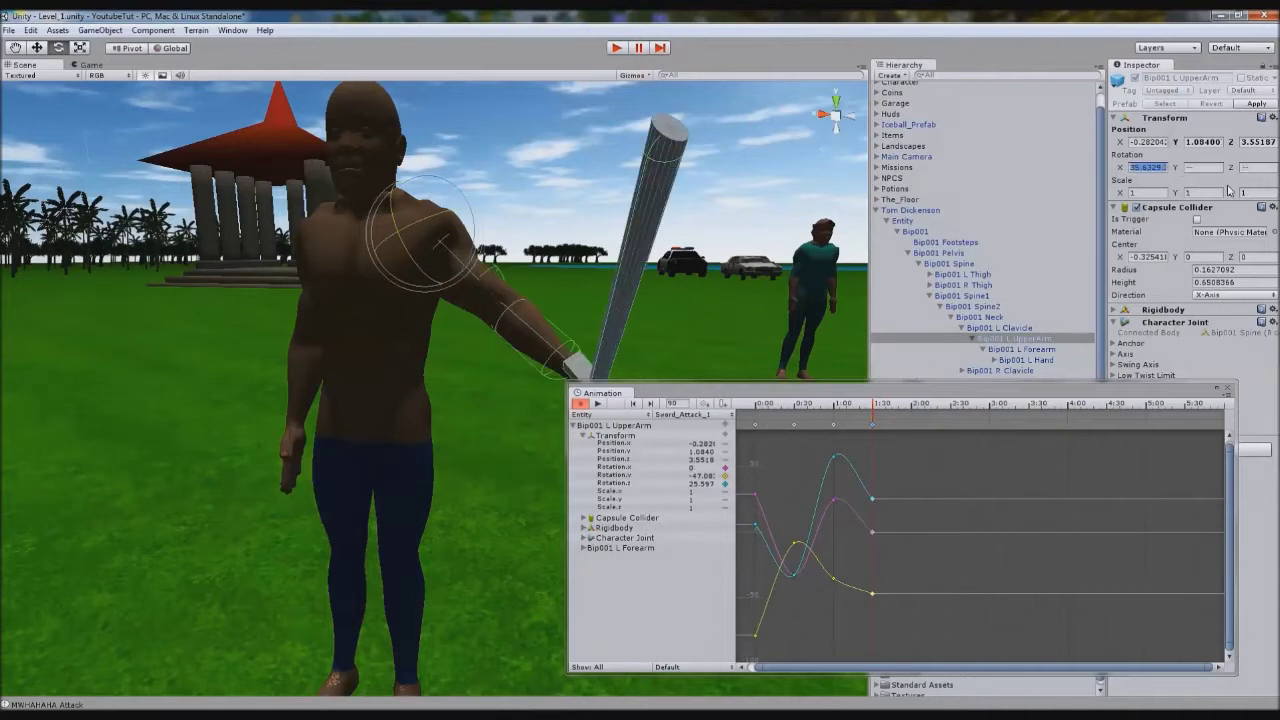
pyautogui.hotkey('ctrl', 'v')
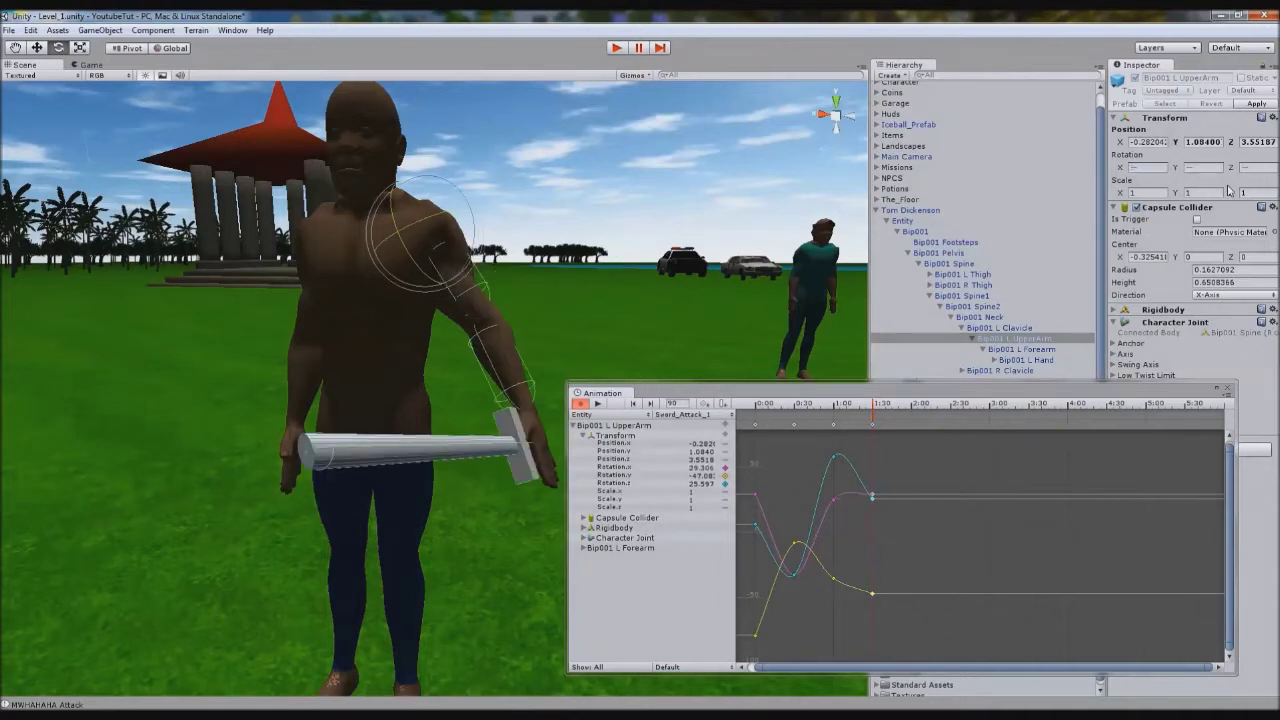
# Set the upper arm's Y rotation at 1:30 to -78.99459, matching the first keyframe.
pyautogui.click(756, 428)
pyautogui.click(1203, 167)
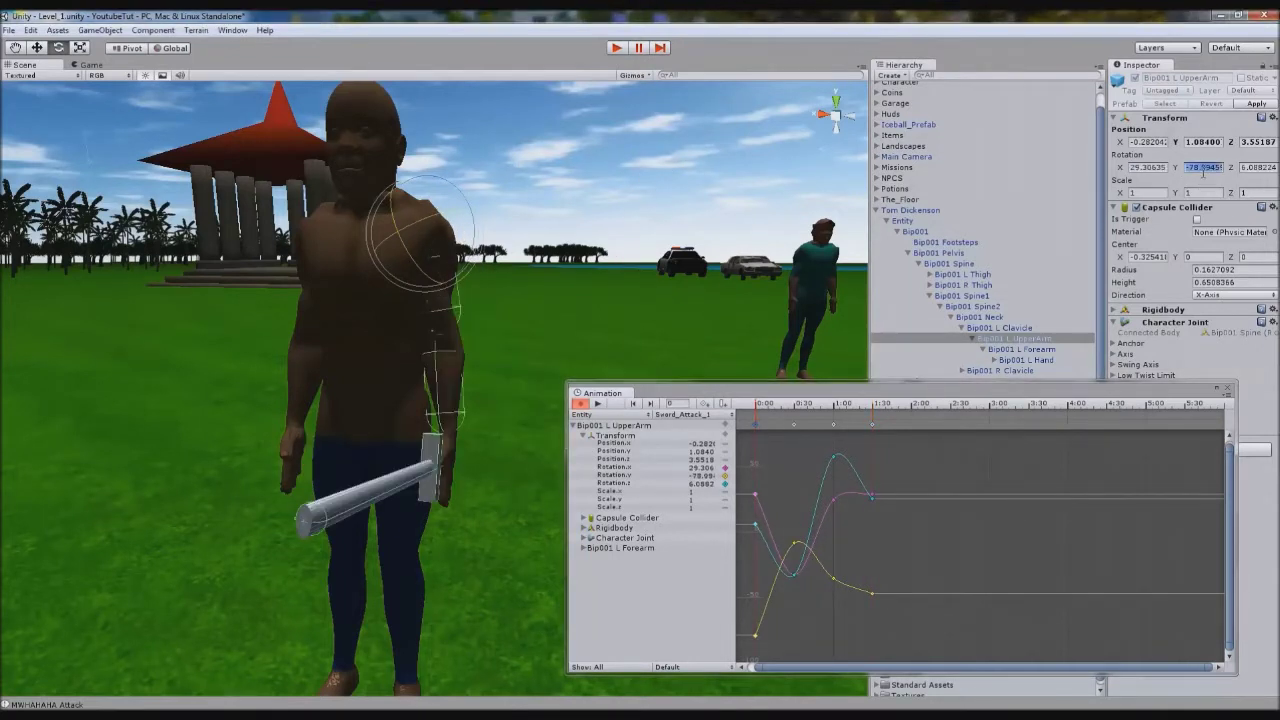
pyautogui.click(872, 427)
pyautogui.click(1202, 168)
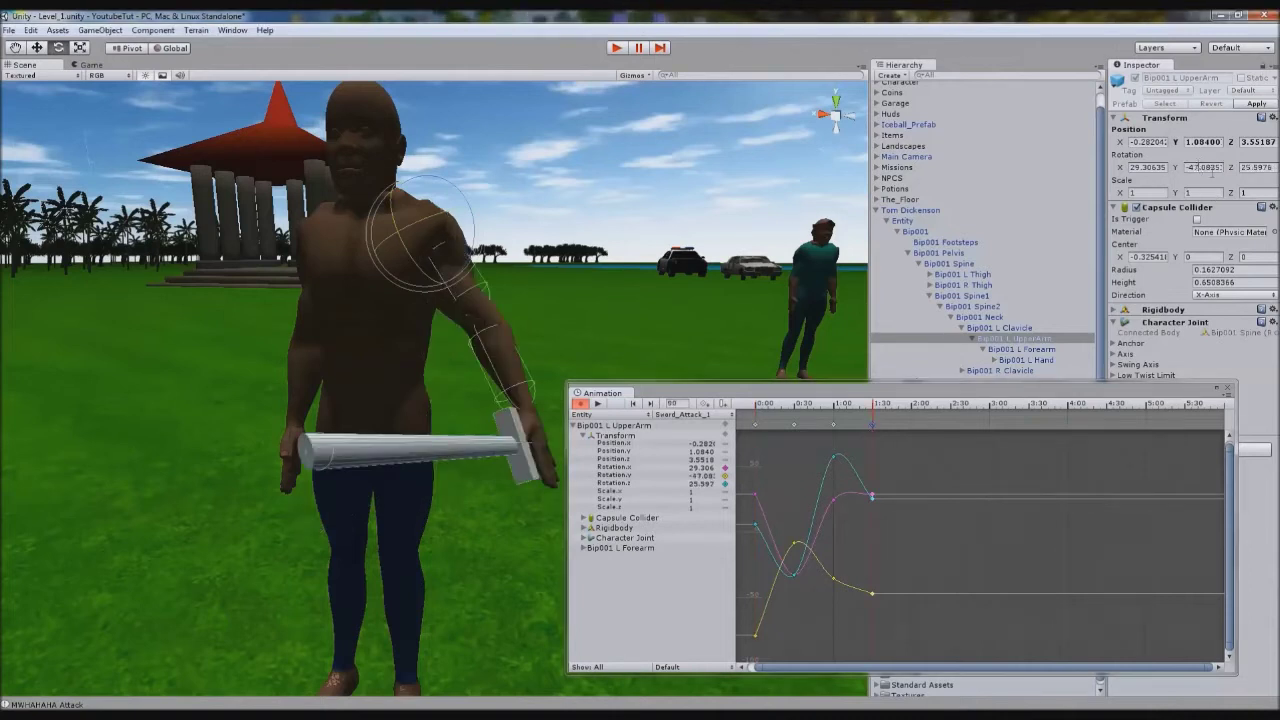
pyautogui.write('-78.99459')
pyautogui.press('Return')
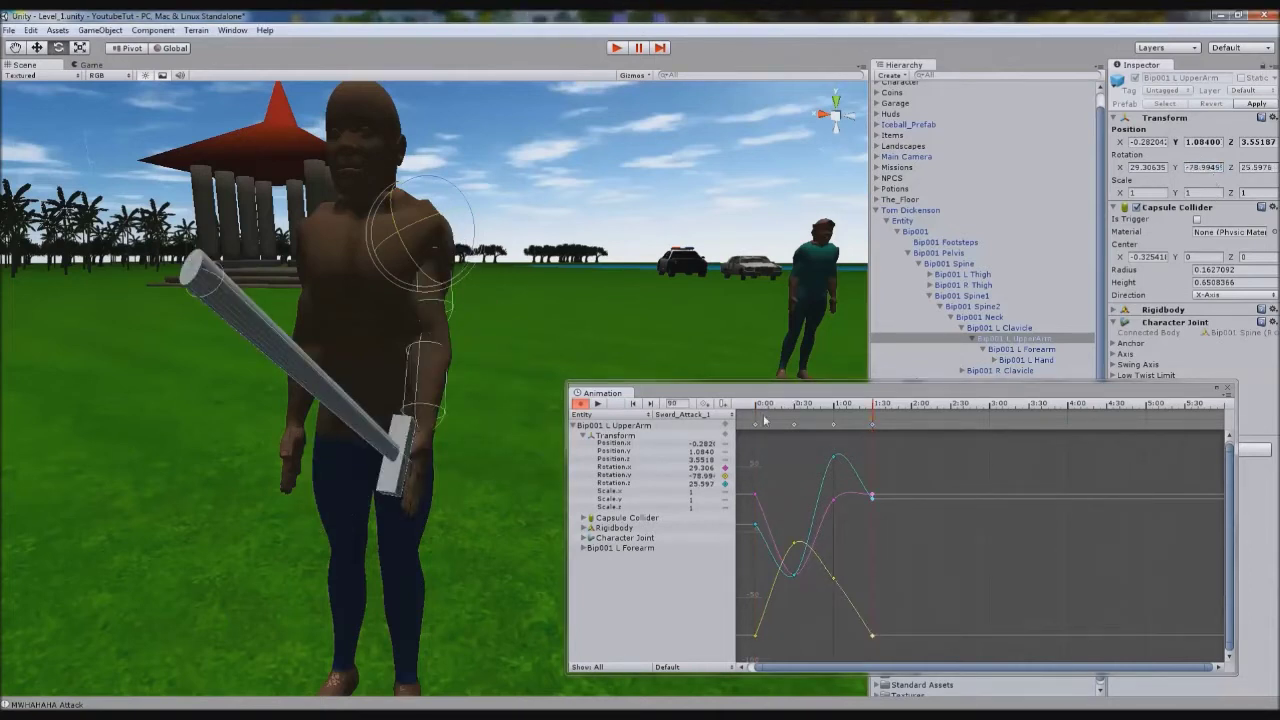
# Copy the upper arm's Z rotation of 6.0882 from the 0:00 keyframe to 1:30, and preview the swing.
pyautogui.click(757, 430)
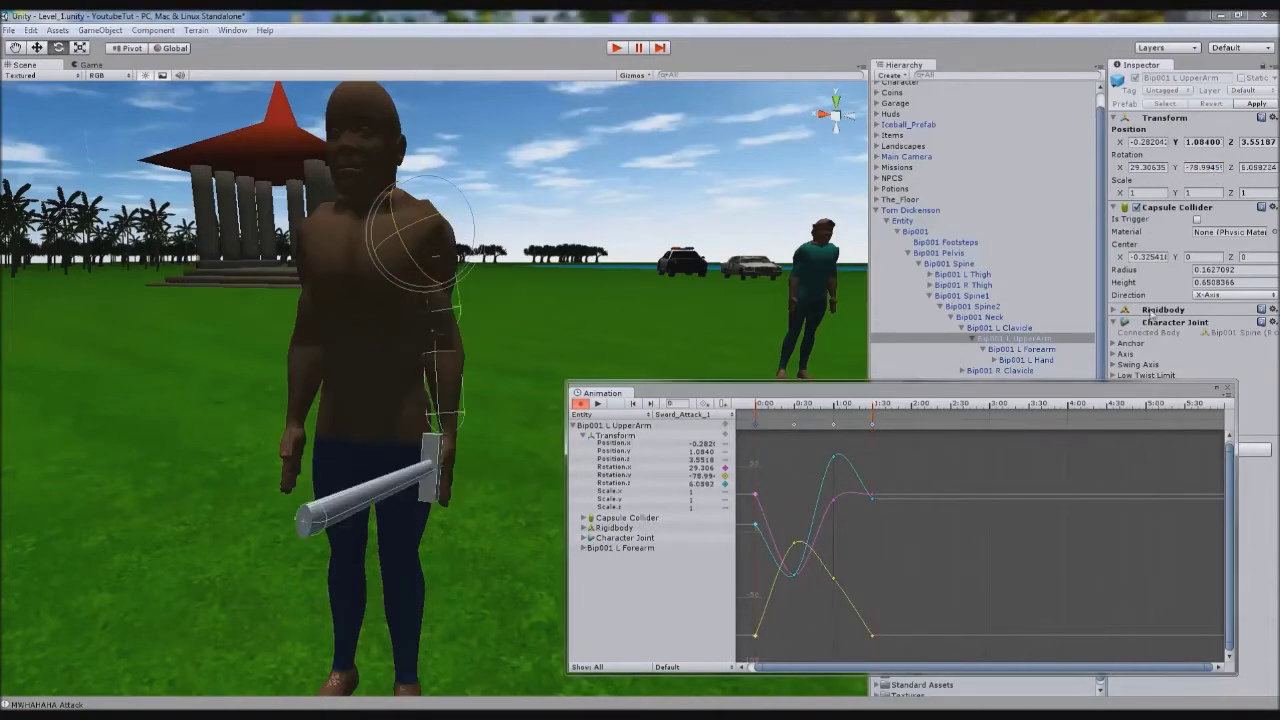
pyautogui.click(1258, 167)
pyautogui.hotkey('ctrl', 'c')
pyautogui.click(872, 427)
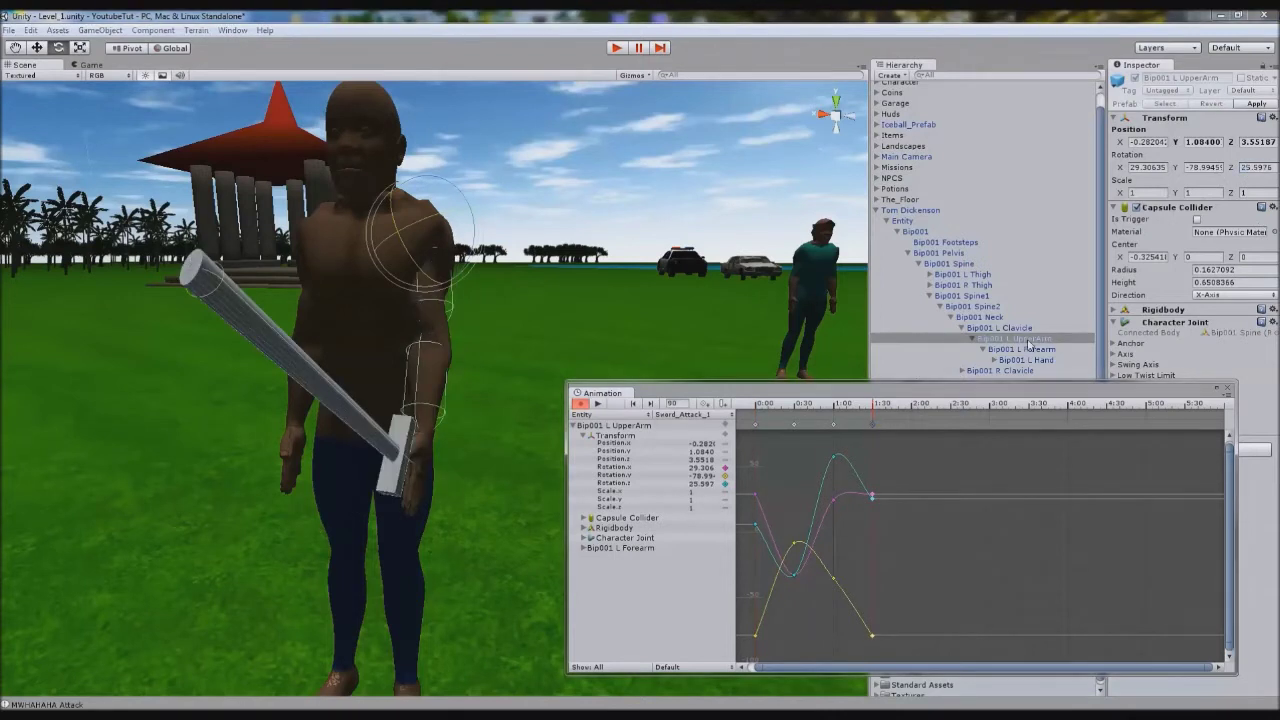
pyautogui.click(1254, 167)
pyautogui.hotkey('ctrl', 'v')
pyautogui.press('Return')
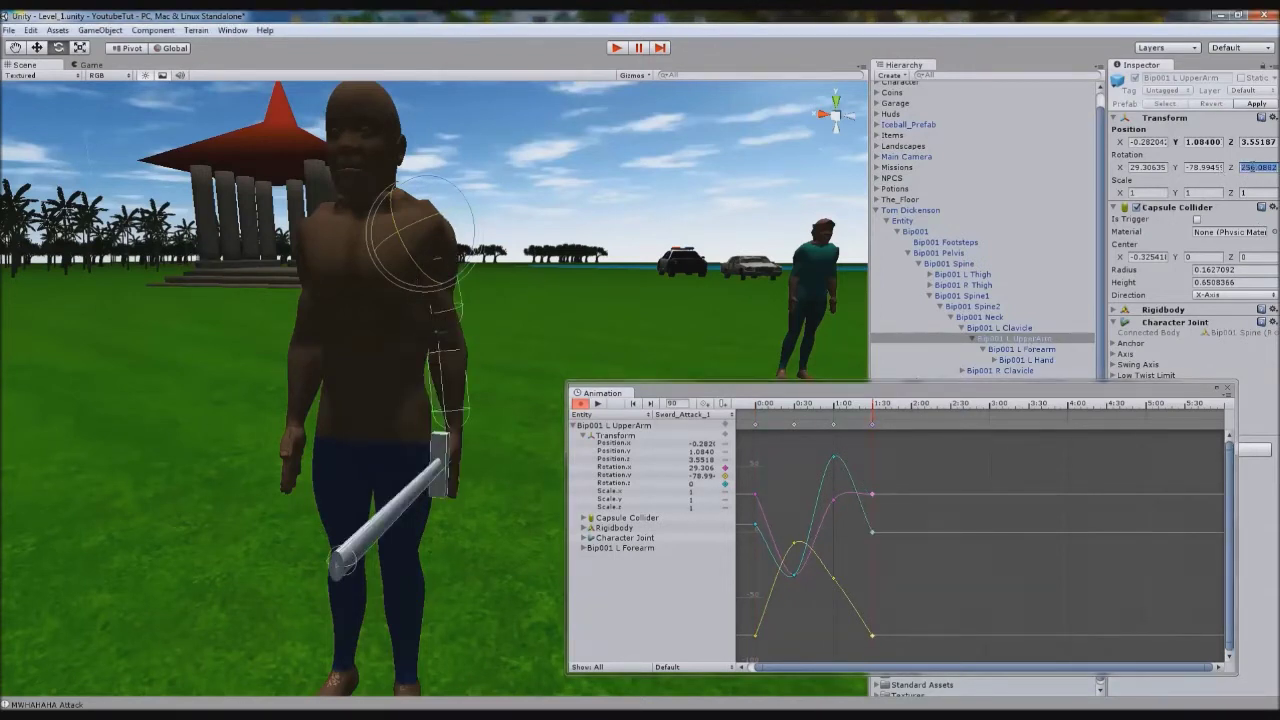
pyautogui.click(771, 405)
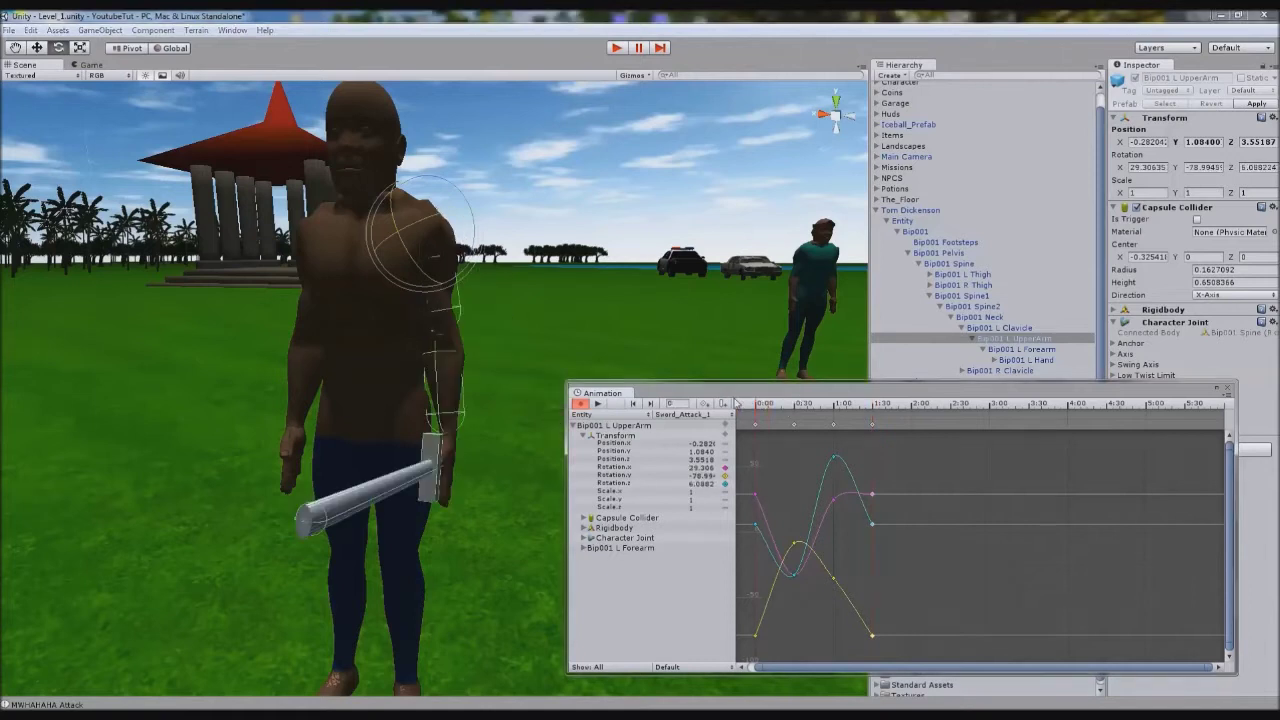
pyautogui.click(601, 405)
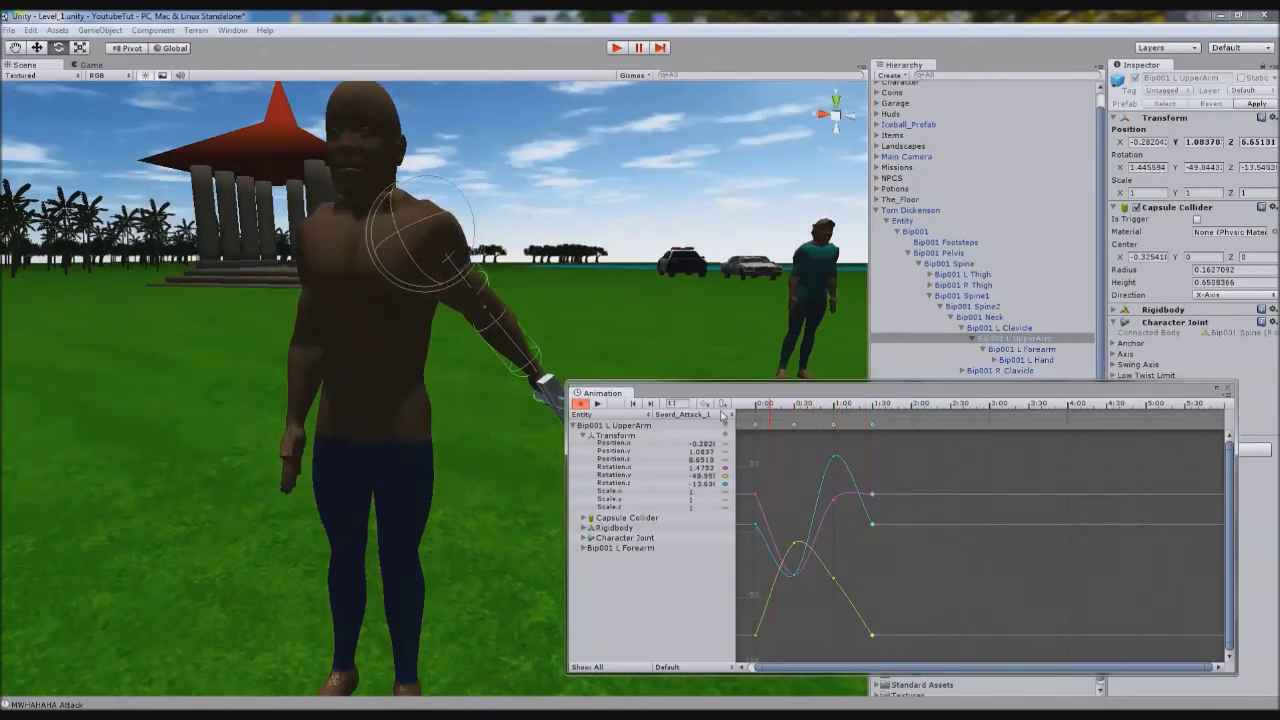
# Select Bip001 L Forearm, key a slight rotation at 0:00, and rotate it at 0:30 to bend the sword arm.
pyautogui.click(760, 405)
pyautogui.click(1030, 349)
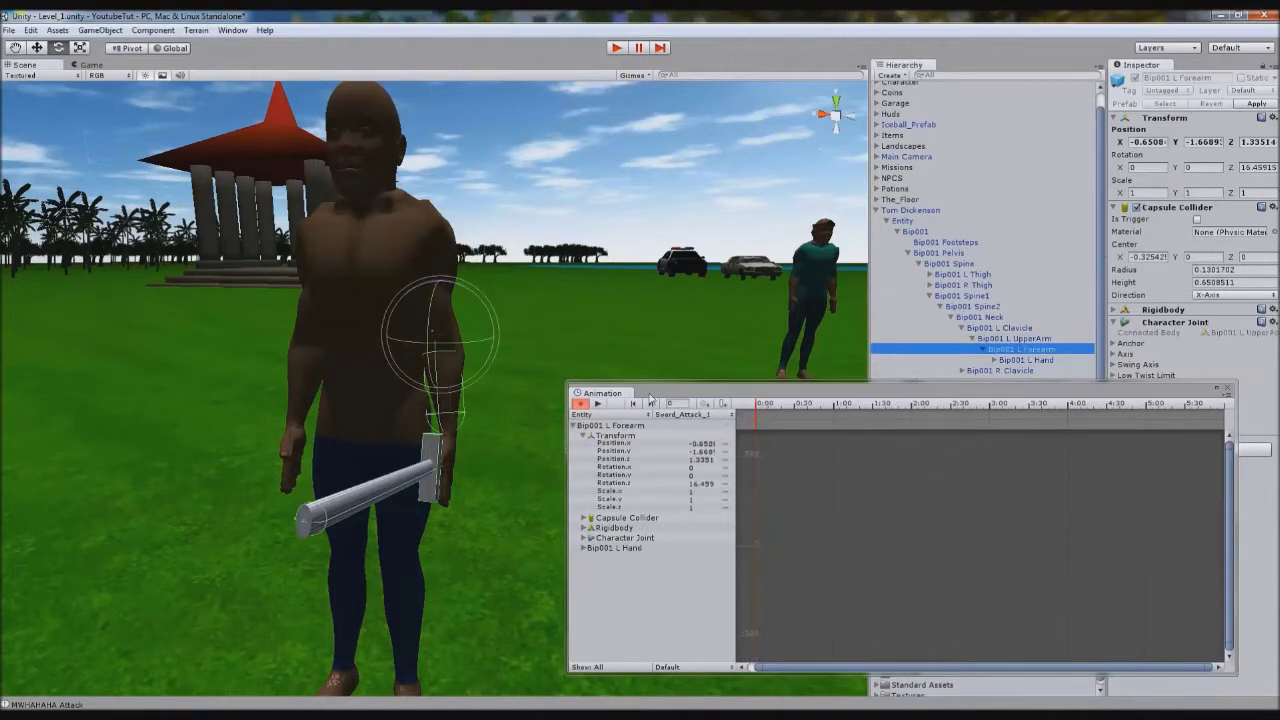
pyautogui.moveTo(444, 320); pyautogui.dragTo(650, 357)
pyautogui.moveTo(762, 405); pyautogui.dragTo(797, 412)
pyautogui.moveTo(459, 241); pyautogui.dragTo(469, 213)
# Rotate the left forearm at 1:00 to bring the sword down in front of the body.
pyautogui.moveTo(789, 408); pyautogui.dragTo(837, 403)
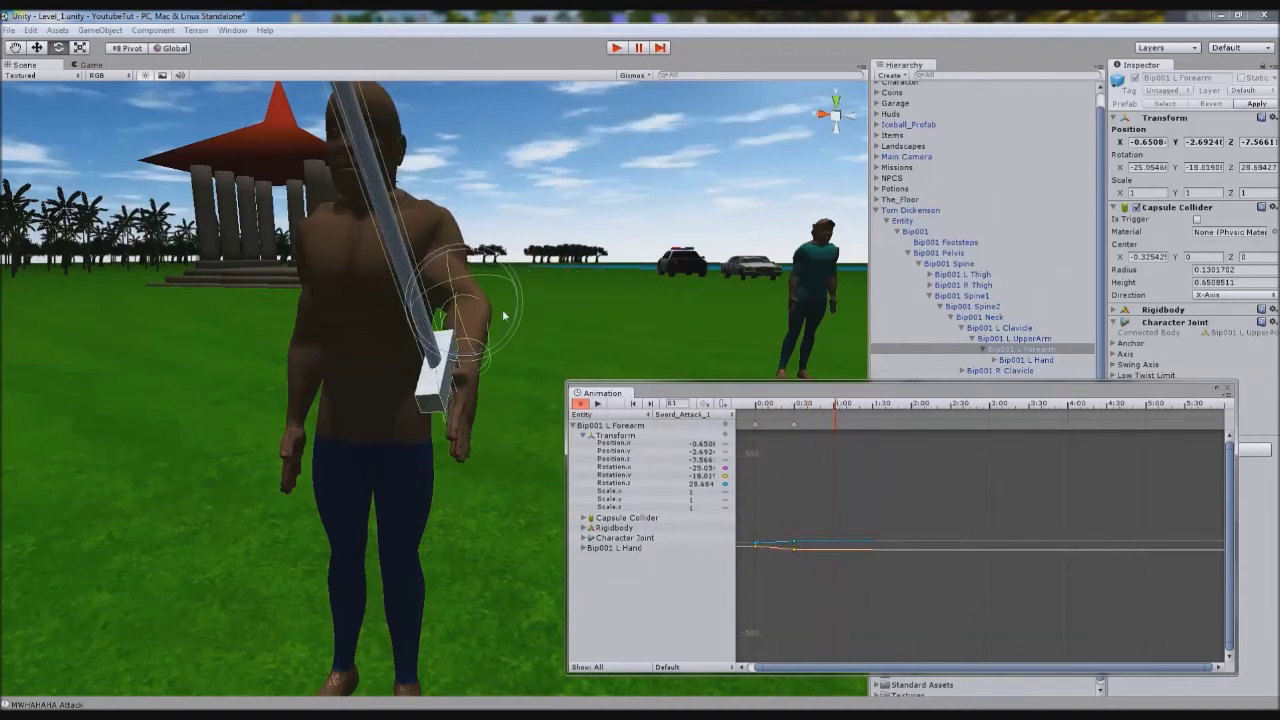
pyautogui.moveTo(505, 268); pyautogui.dragTo(441, 266)
pyautogui.keyDown('alt'); pyautogui.moveTo(538, 360); pyautogui.dragTo(484, 264); pyautogui.keyUp('alt')
# Set the forearm's X rotation at 1:30 to the 0:00 keyframe's value of about -0.206.
pyautogui.click(873, 408)
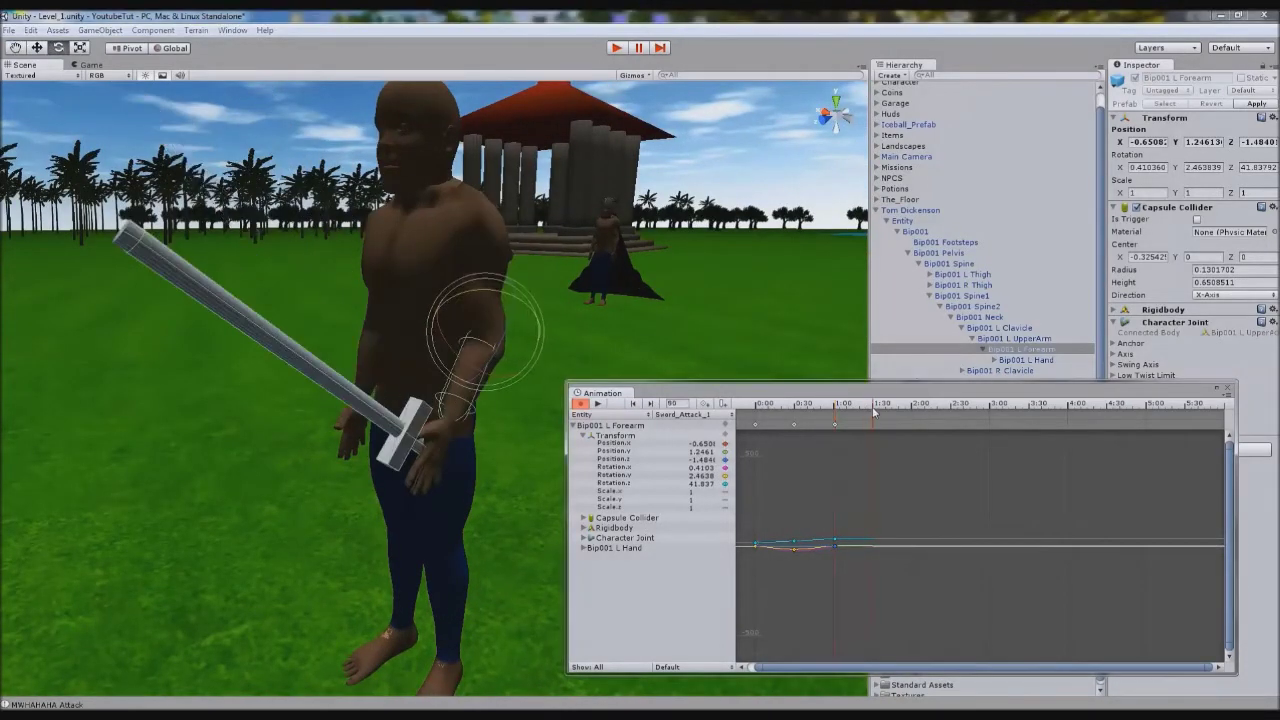
pyautogui.keyDown('alt'); pyautogui.moveTo(521, 381); pyautogui.dragTo(570, 383); pyautogui.keyUp('alt')
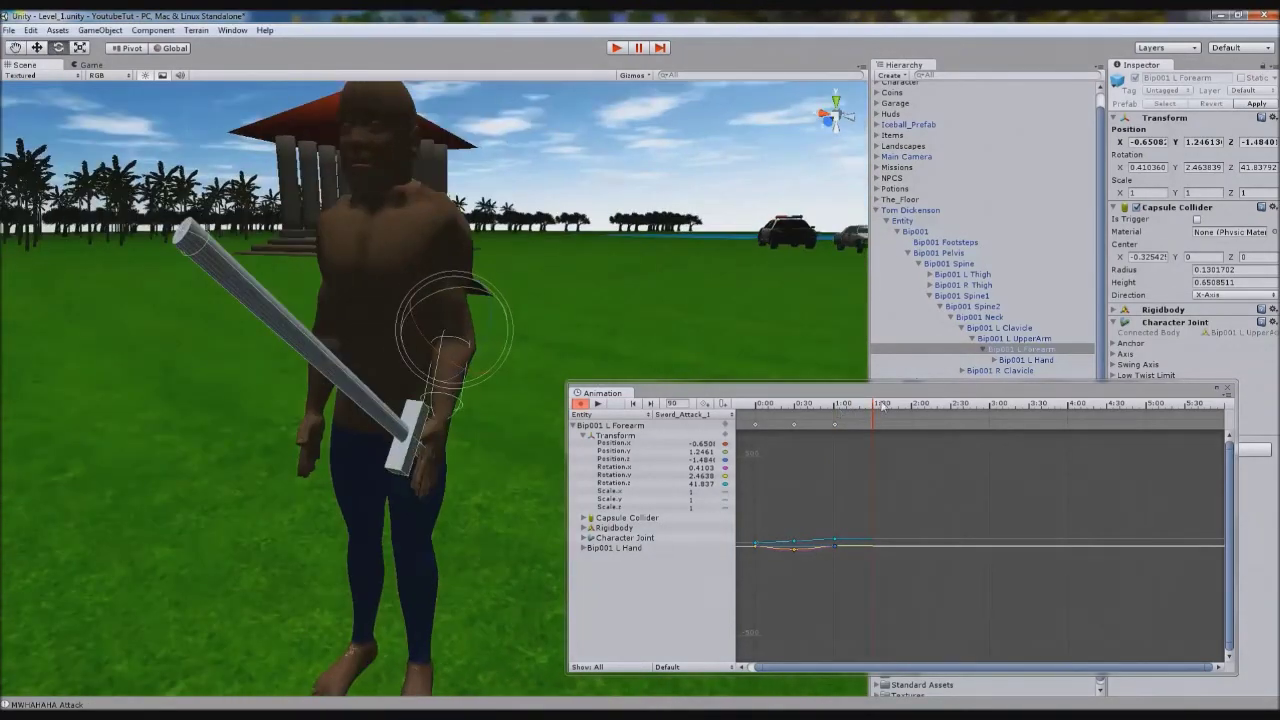
pyautogui.click(759, 418)
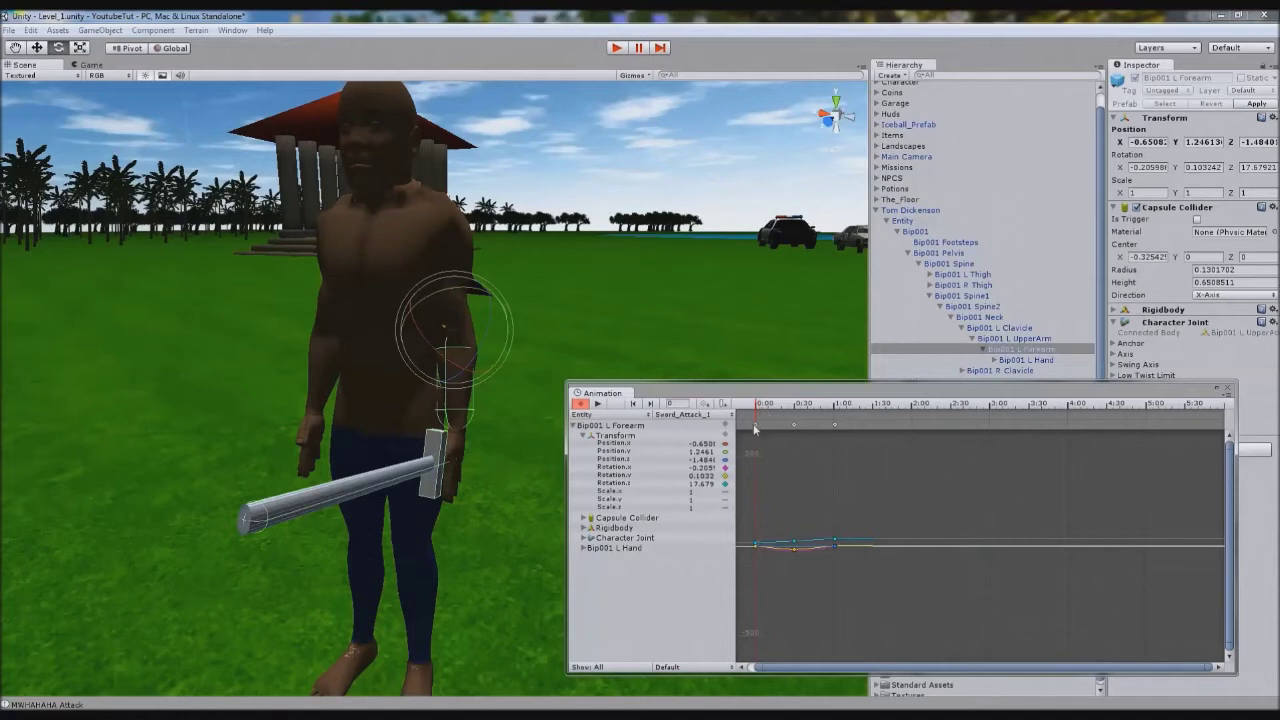
pyautogui.click(875, 408)
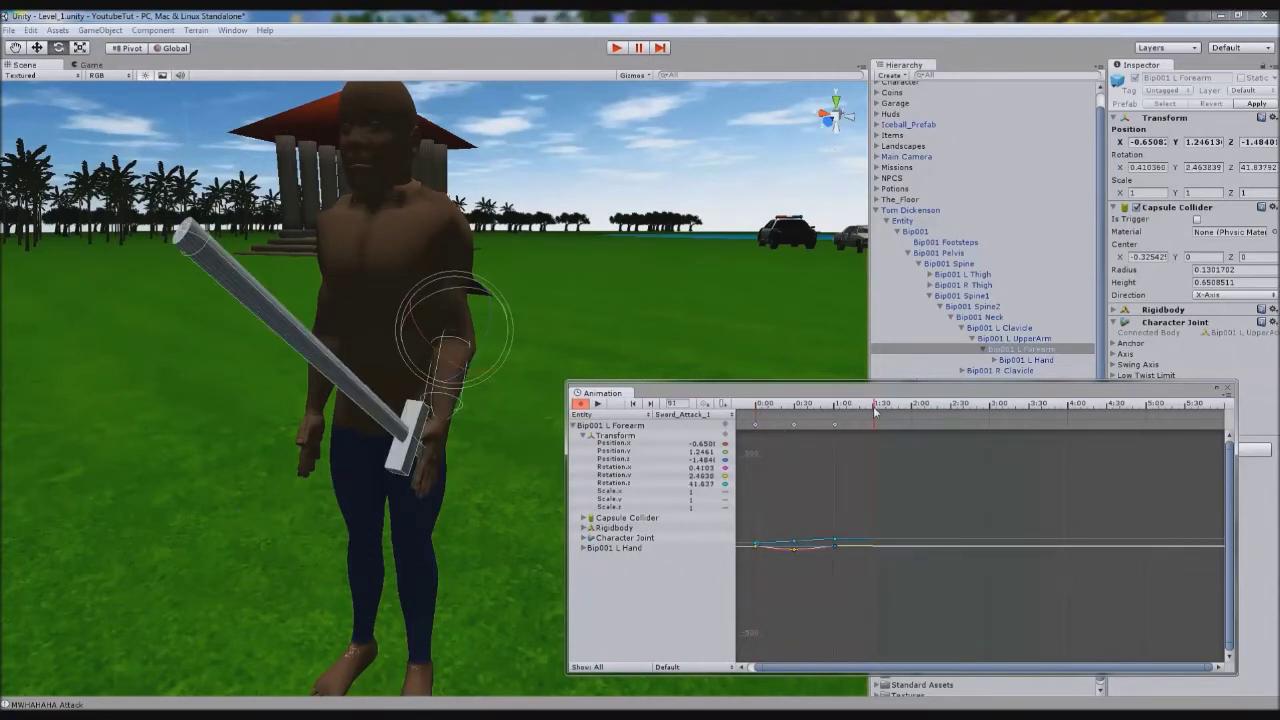
pyautogui.moveTo(875, 410); pyautogui.dragTo(874, 410)
pyautogui.click(760, 412)
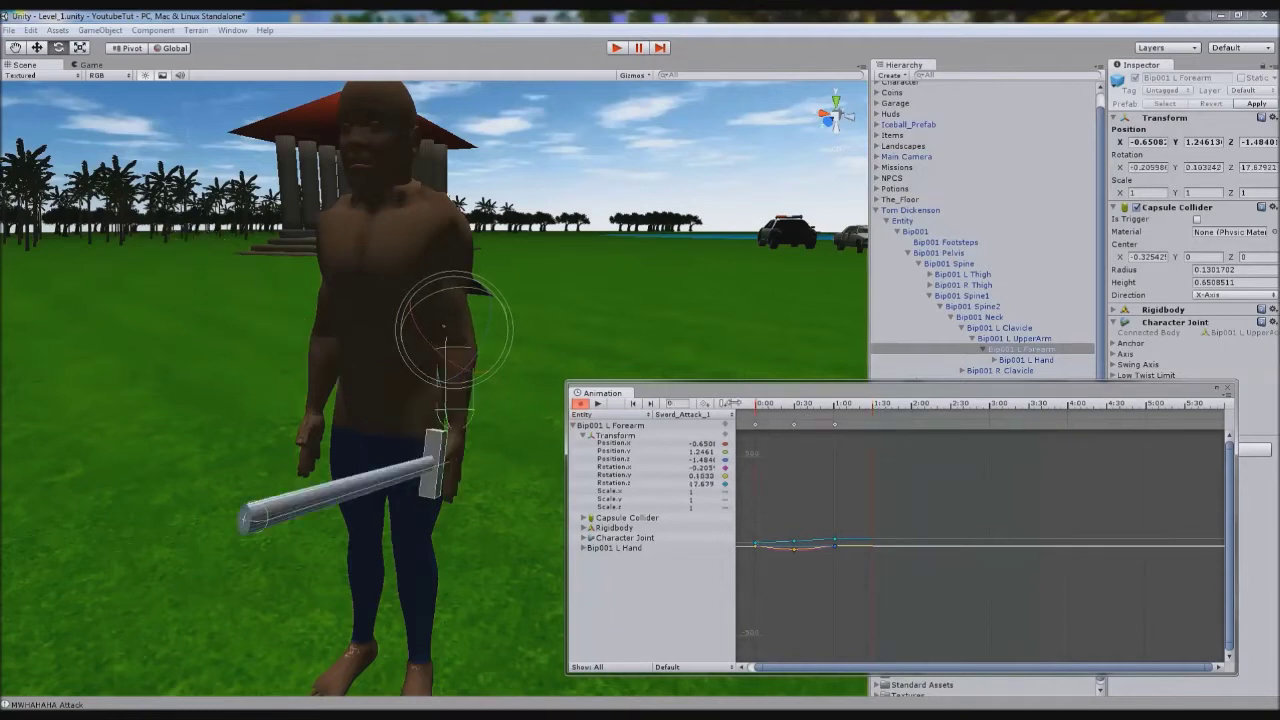
pyautogui.click(875, 410)
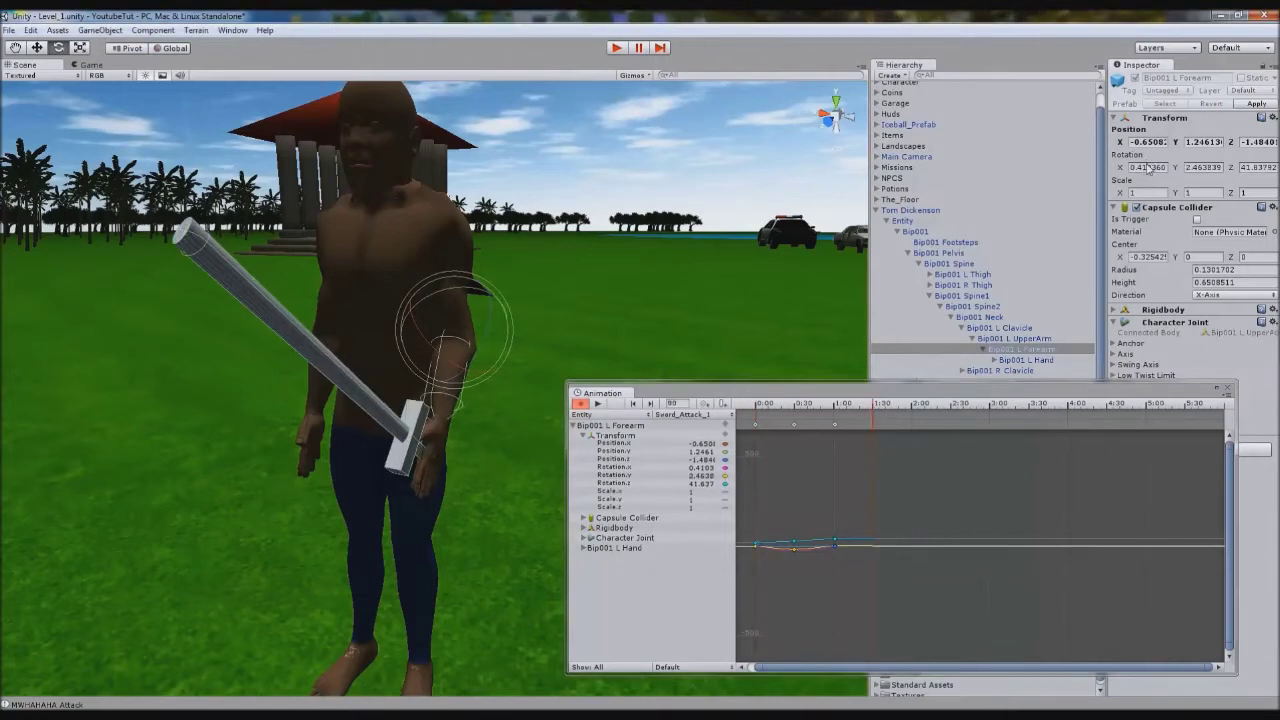
pyautogui.press('Return')
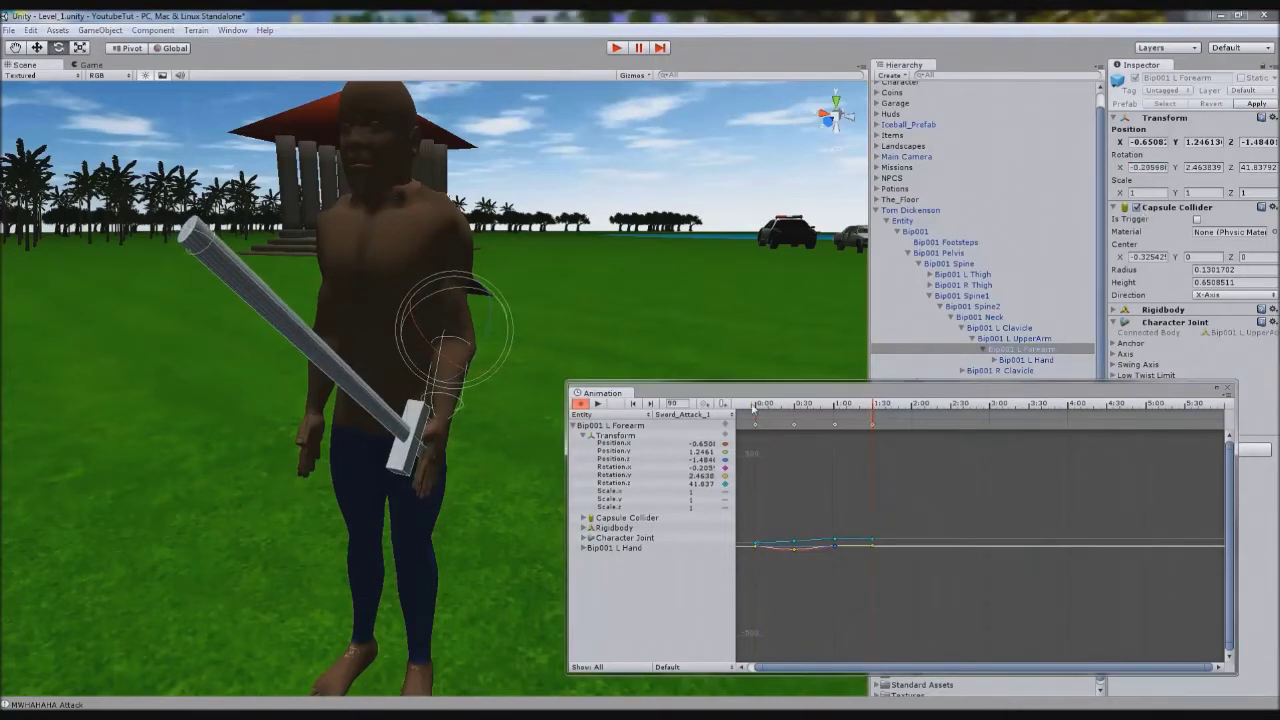
# Copy the left forearm's Y rotation of 0.103242 from the 0:00 keyframe to 1:30.
pyautogui.click(757, 406)
pyautogui.click(1207, 168)
pyautogui.hotkey('ctrl', 'c')
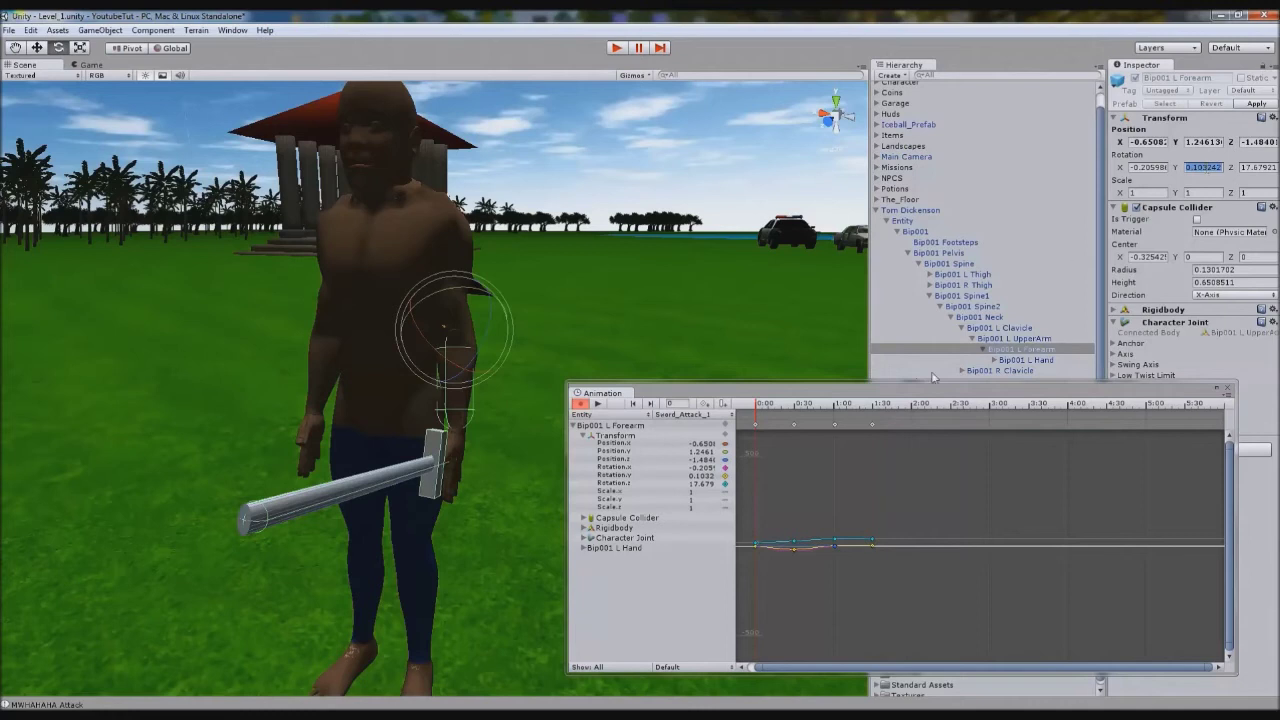
pyautogui.click(871, 424)
pyautogui.moveTo(1219, 167); pyautogui.dragTo(1167, 169)
pyautogui.hotkey('ctrl', 'v')
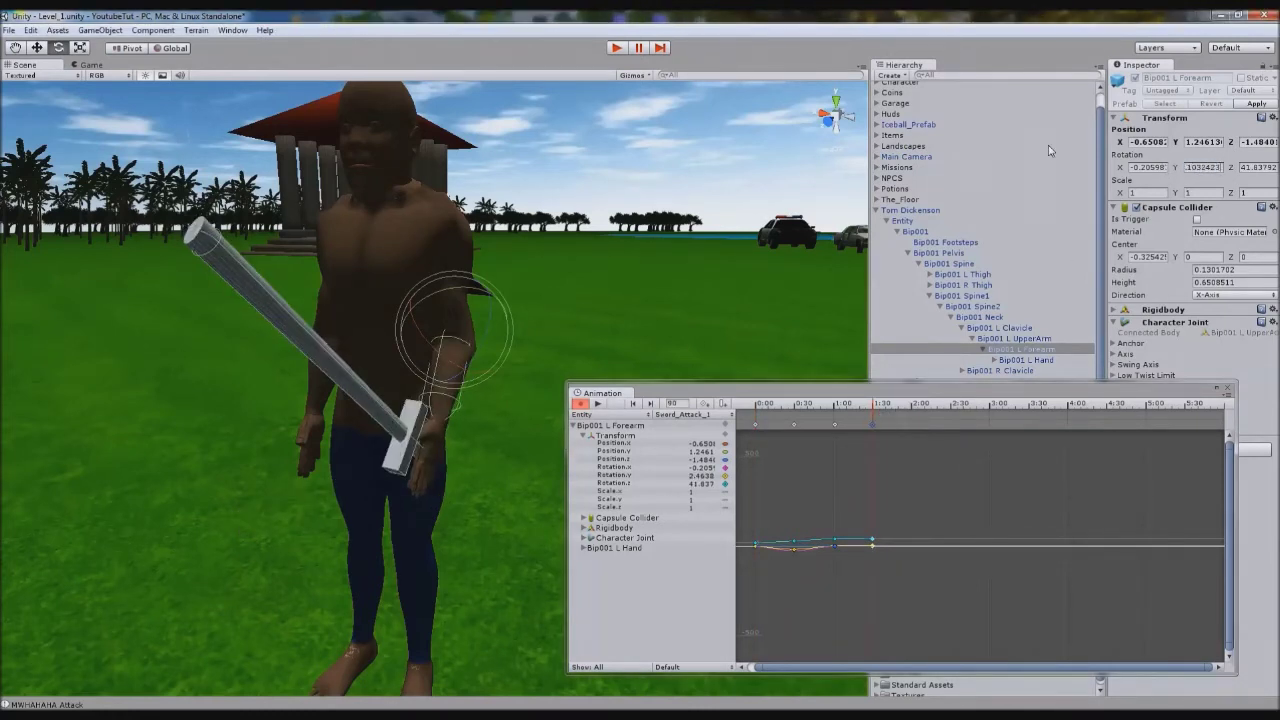
# Copy the left forearm's Z rotation of 17.67921 from the 0:00 keyframe to the 1:30 keyframe.
pyautogui.click(757, 405)
pyautogui.moveTo(723, 407); pyautogui.dragTo(911, 309)
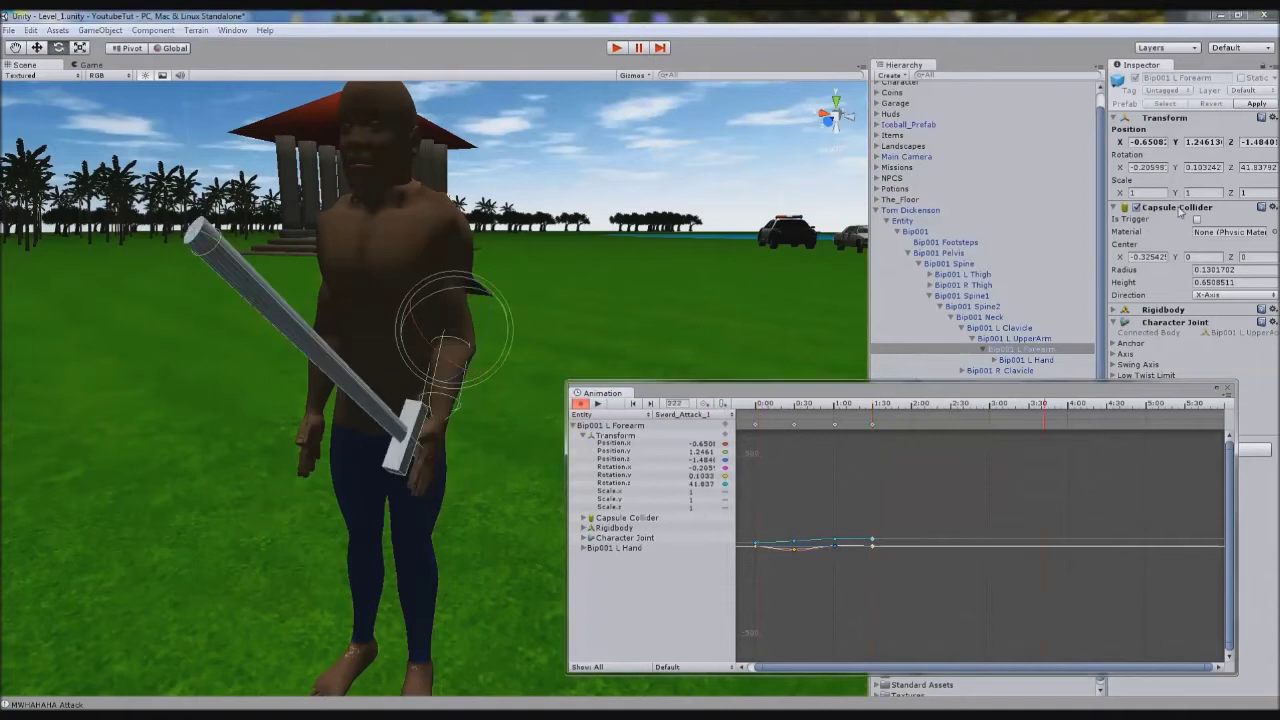
pyautogui.moveTo(737, 404); pyautogui.dragTo(726, 408)
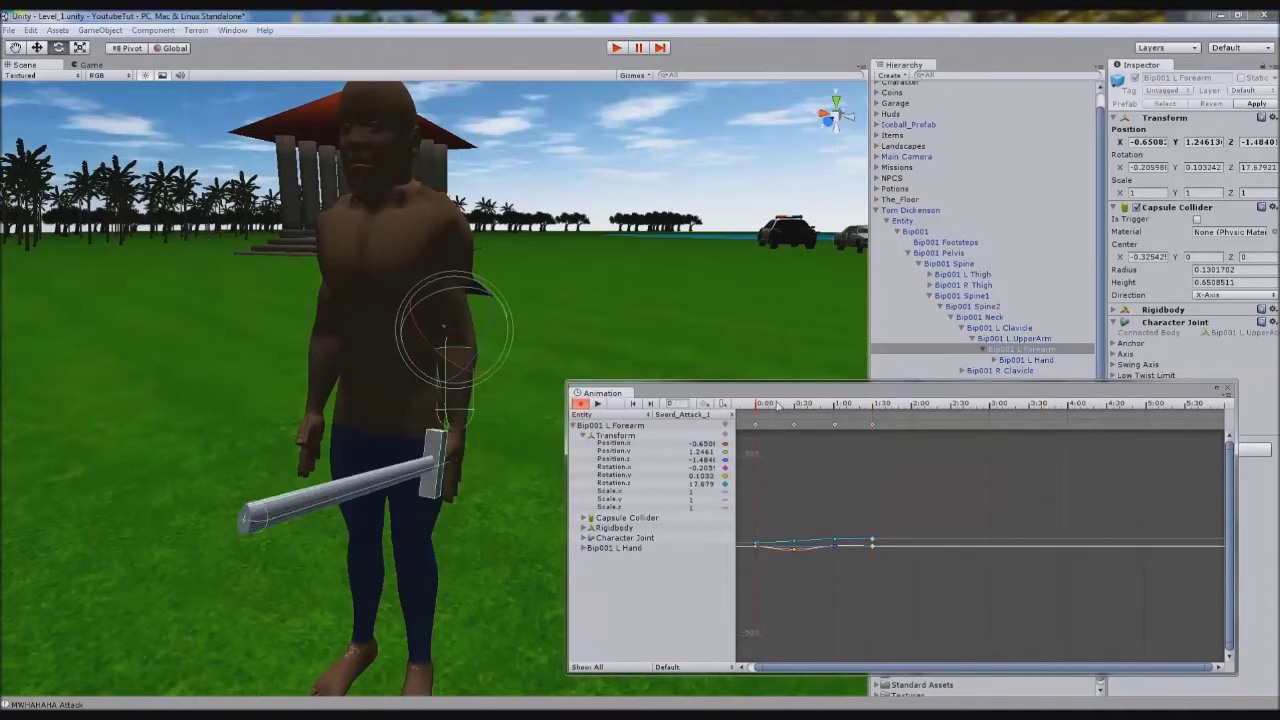
pyautogui.click(1254, 168)
pyautogui.hotkey('ctrl', 'c')
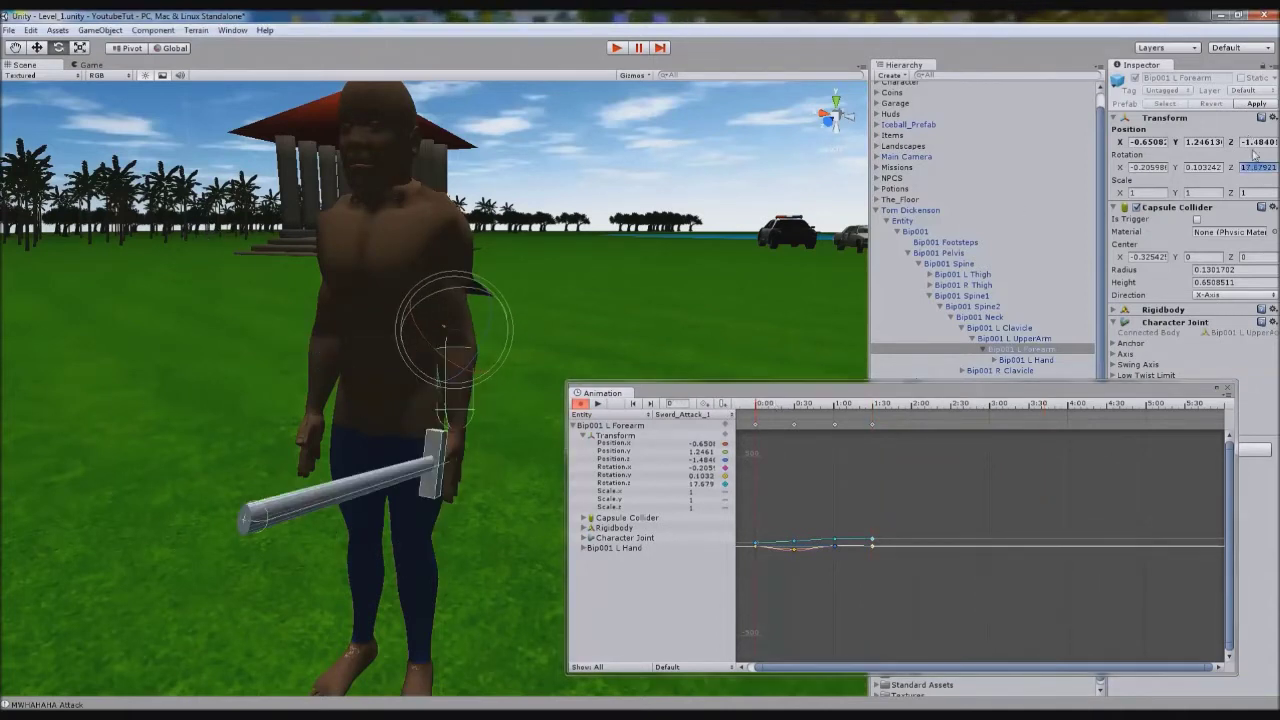
pyautogui.click(872, 425)
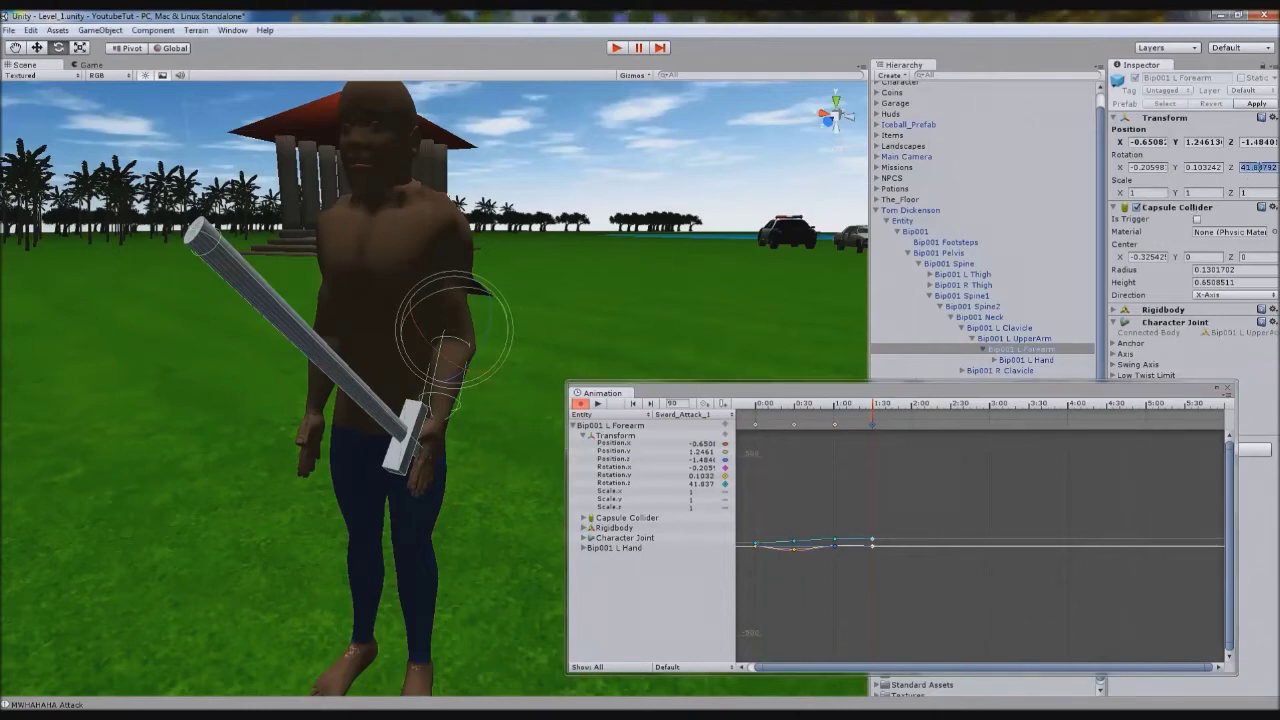
pyautogui.click(1259, 168)
pyautogui.hotkey('ctrl', 'v')
# Play back the sword swing and check the arm's motion from the front of the character.
pyautogui.keyDown('alt'); pyautogui.moveTo(364, 316); pyautogui.dragTo(625, 335); pyautogui.keyUp('alt')
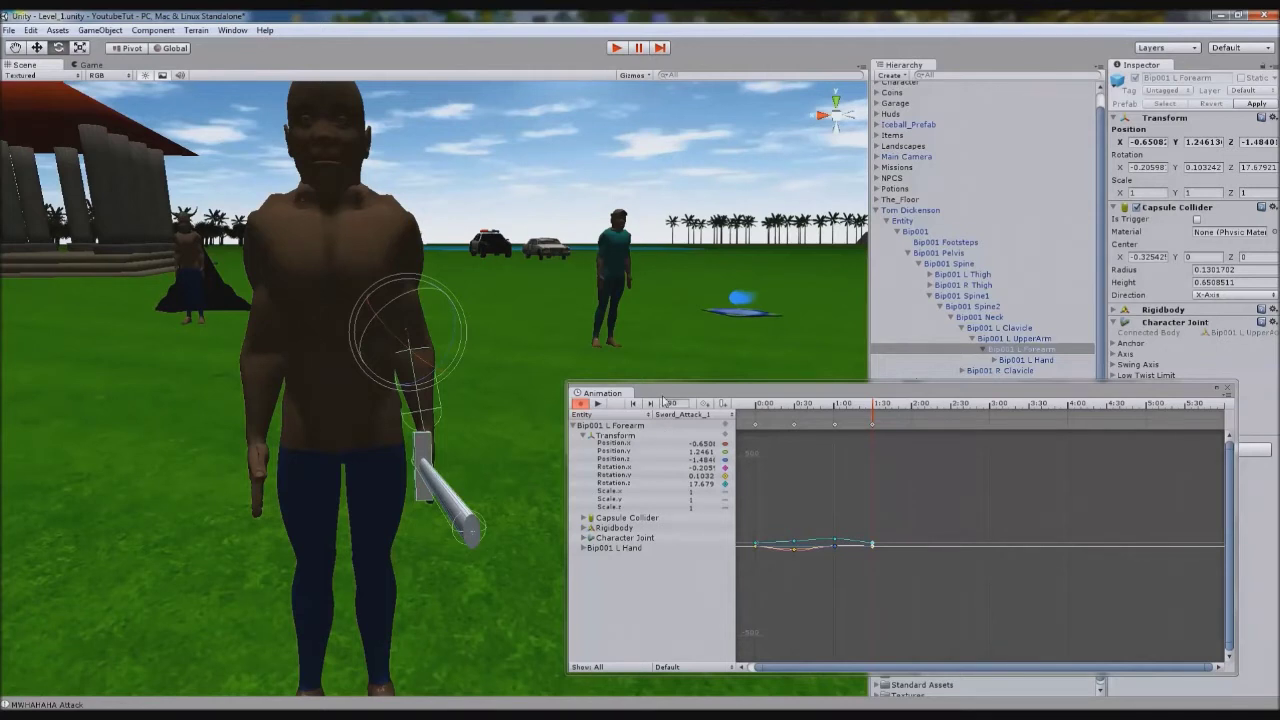
pyautogui.click(598, 404)
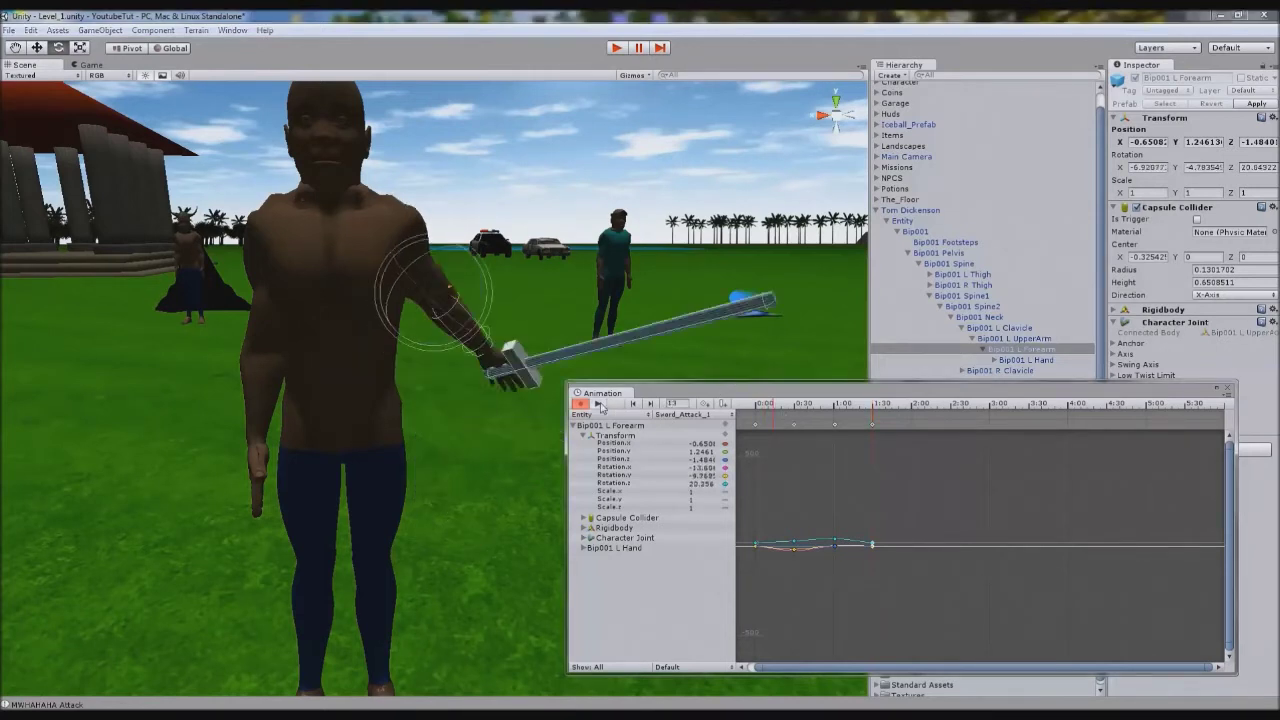
pyautogui.click(600, 406)
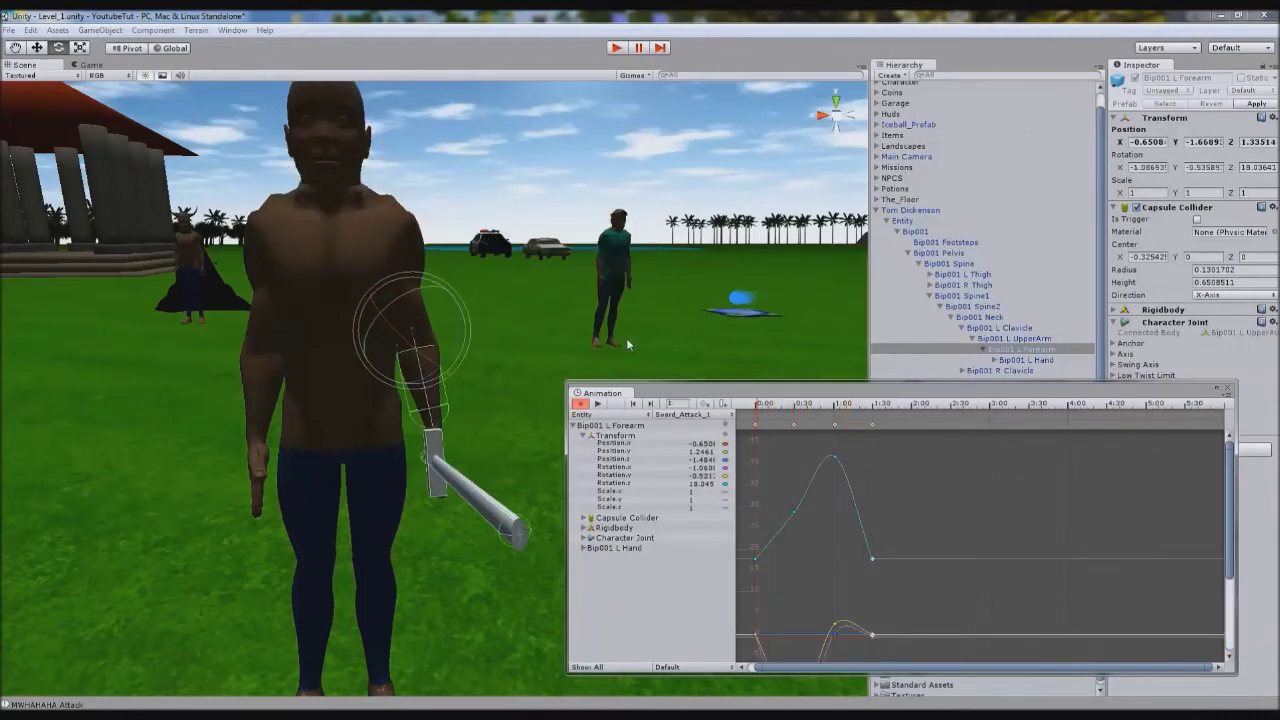
pyautogui.click(601, 405)
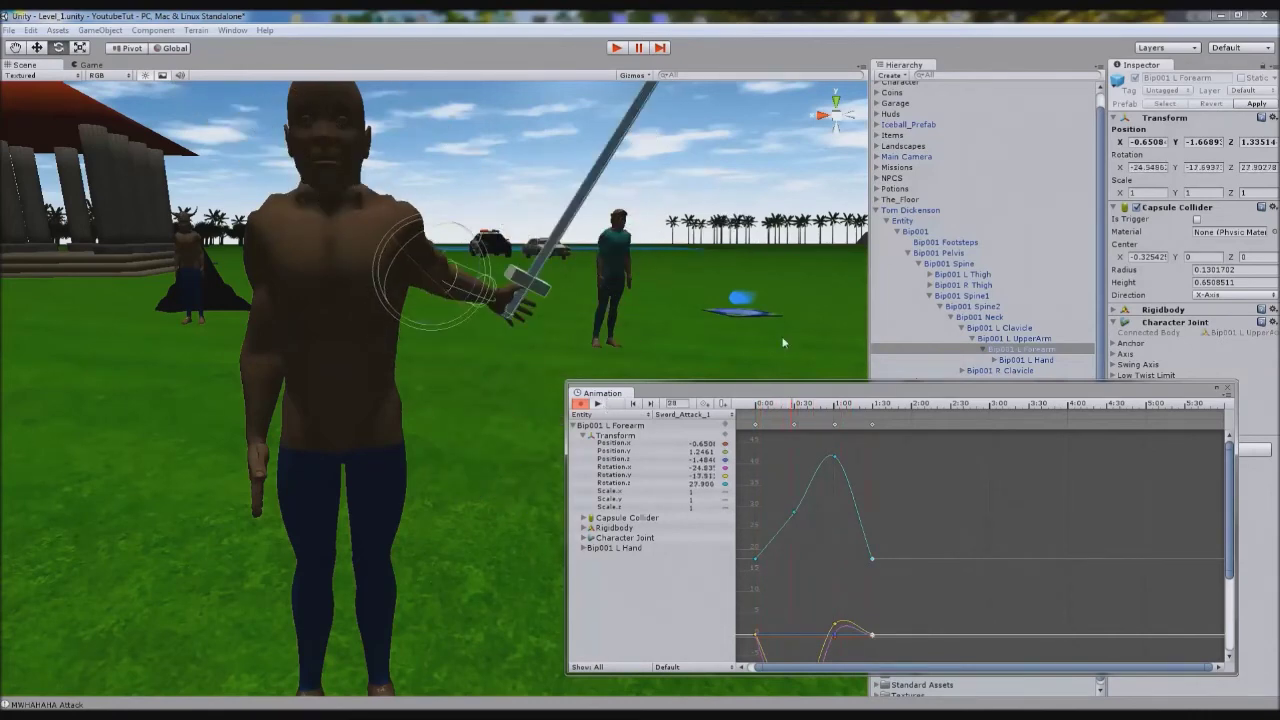
# Expand the left leg's bones, select Bip001 L Thigh, and key a slight rotation at 0:00.
pyautogui.click(930, 296)
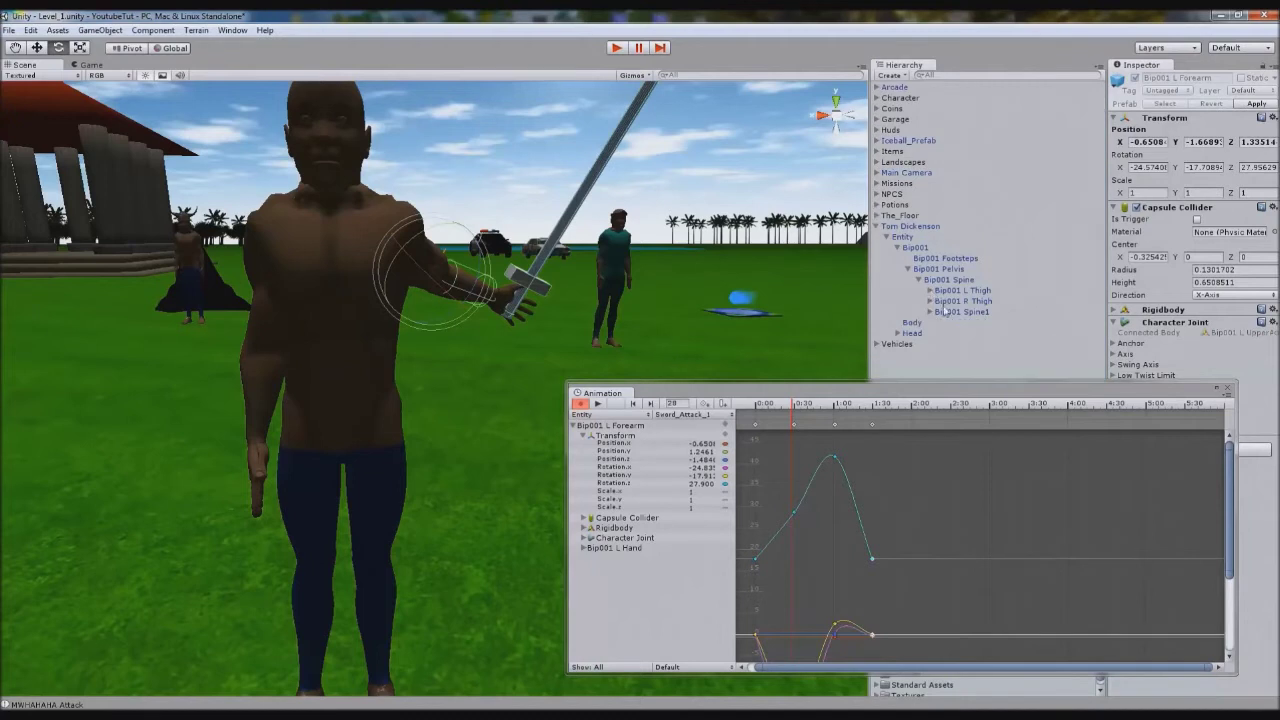
pyautogui.click(929, 290)
pyautogui.click(940, 301)
pyautogui.click(951, 312)
pyautogui.click(961, 323)
pyautogui.click(961, 323)
pyautogui.click(951, 312)
pyautogui.click(955, 302)
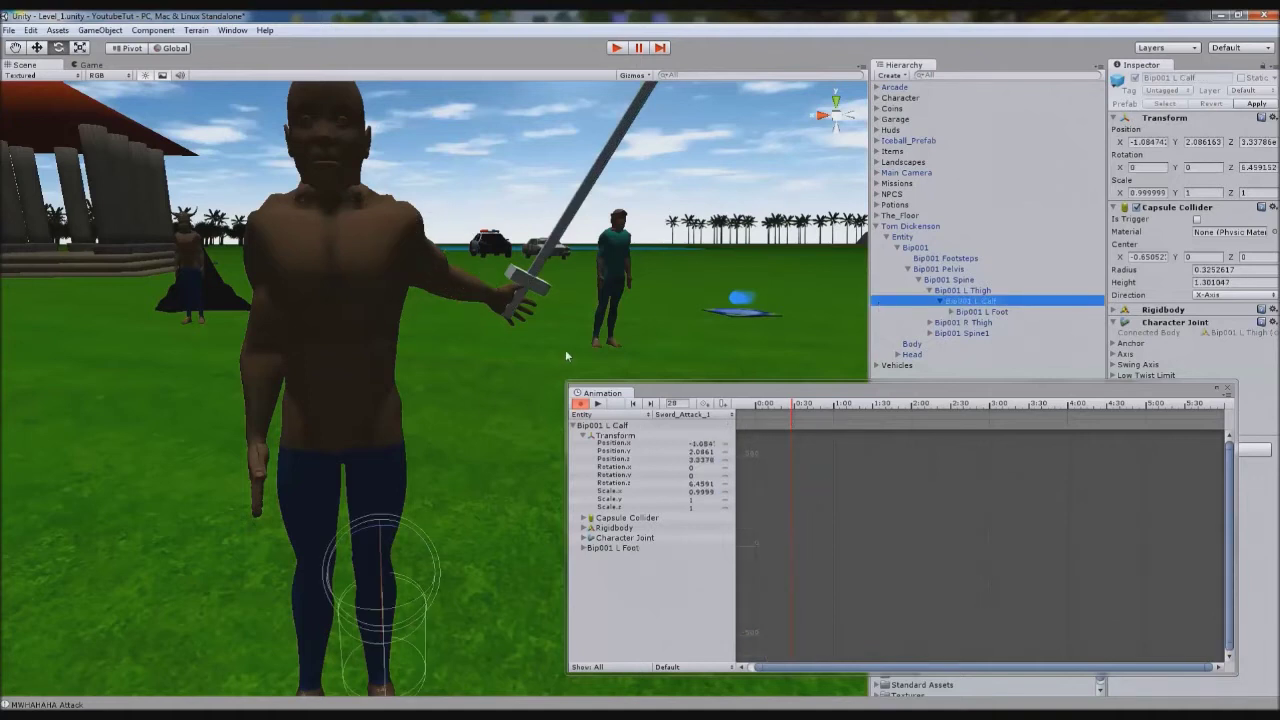
pyautogui.click(976, 290)
pyautogui.moveTo(790, 402); pyautogui.dragTo(750, 402)
pyautogui.moveTo(376, 418); pyautogui.dragTo(377, 417)
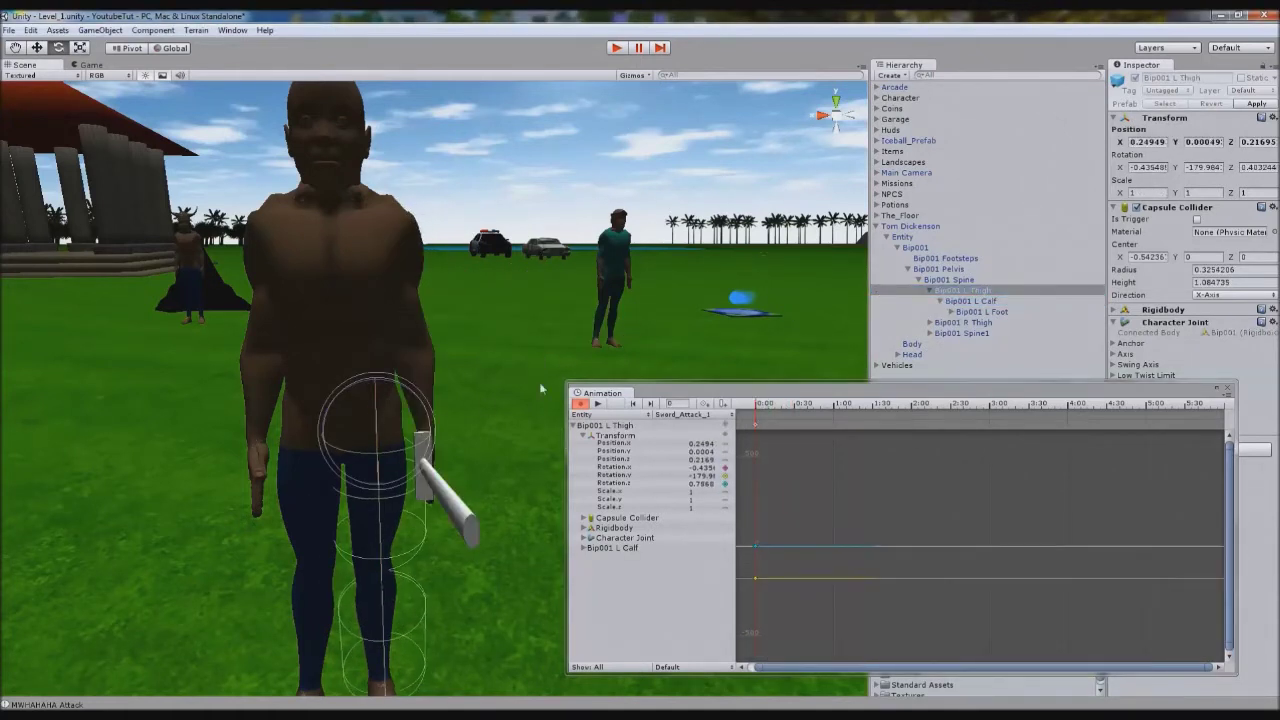
pyautogui.click(797, 404)
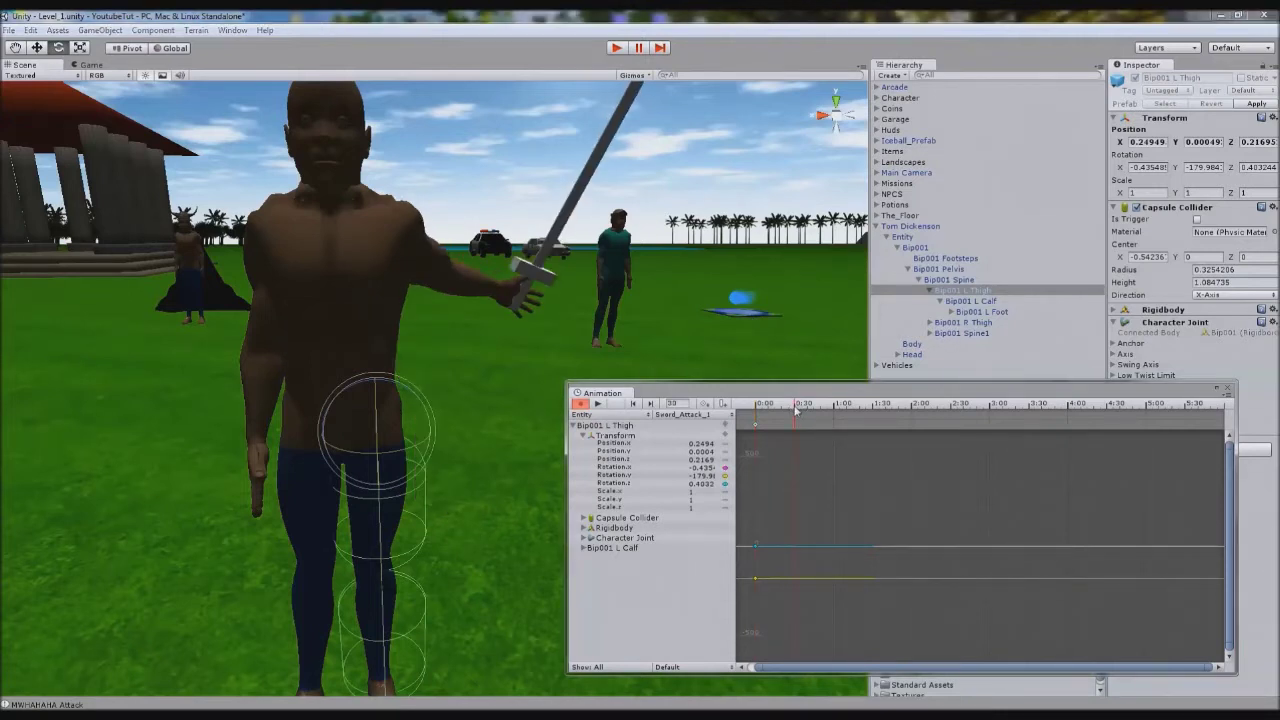
pyautogui.click(972, 300)
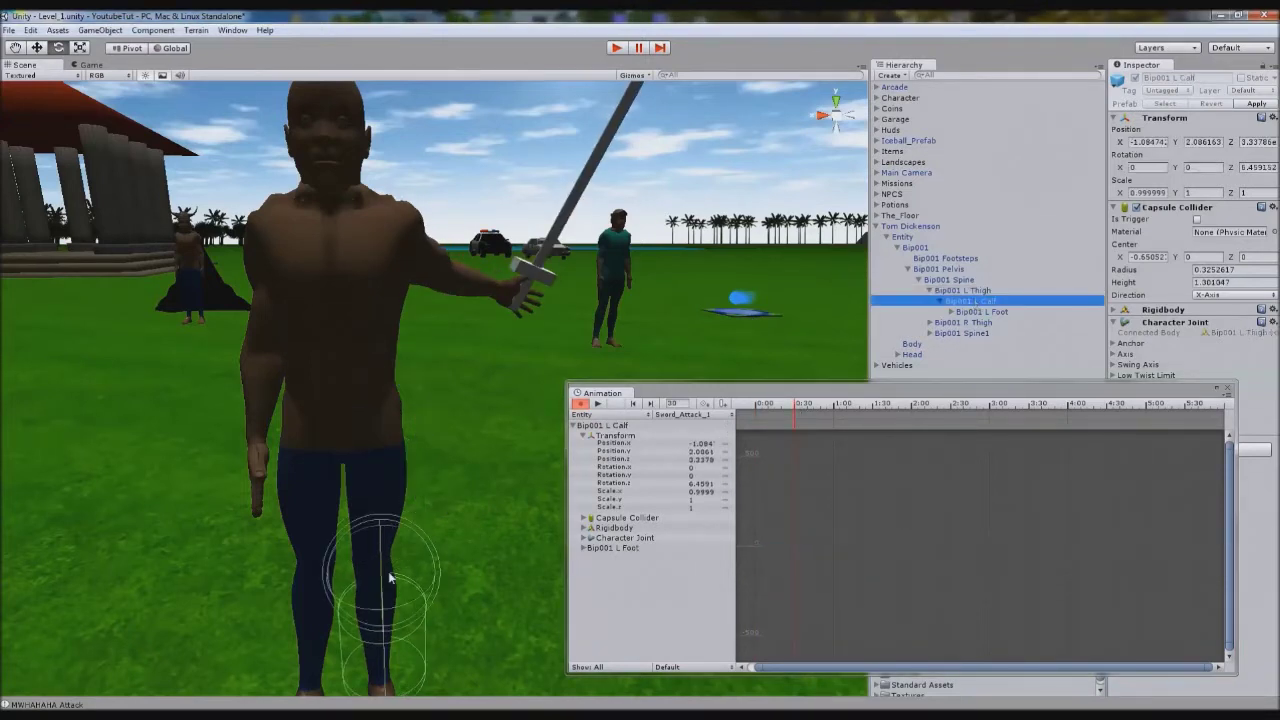
pyautogui.moveTo(389, 550); pyautogui.dragTo(382, 622)
pyautogui.click(745, 415)
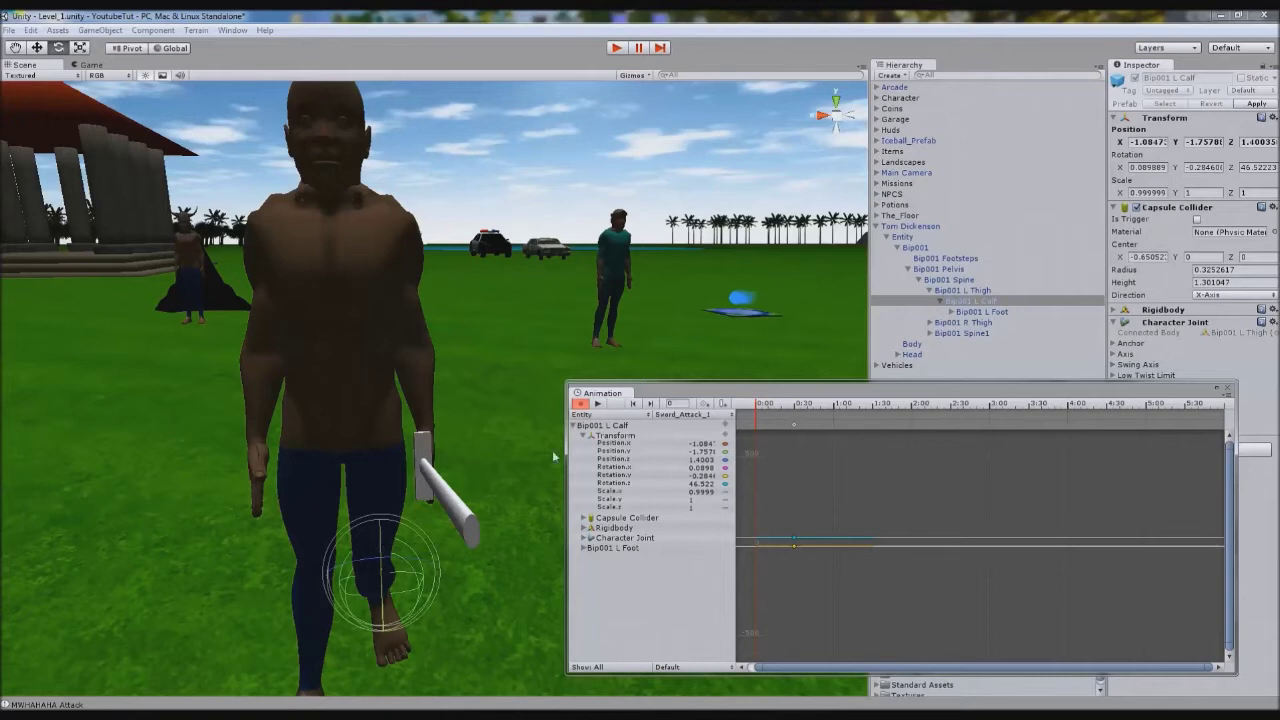
pyautogui.hotkey('ctrl', 'z')
pyautogui.hotkey('ctrl', 'z')
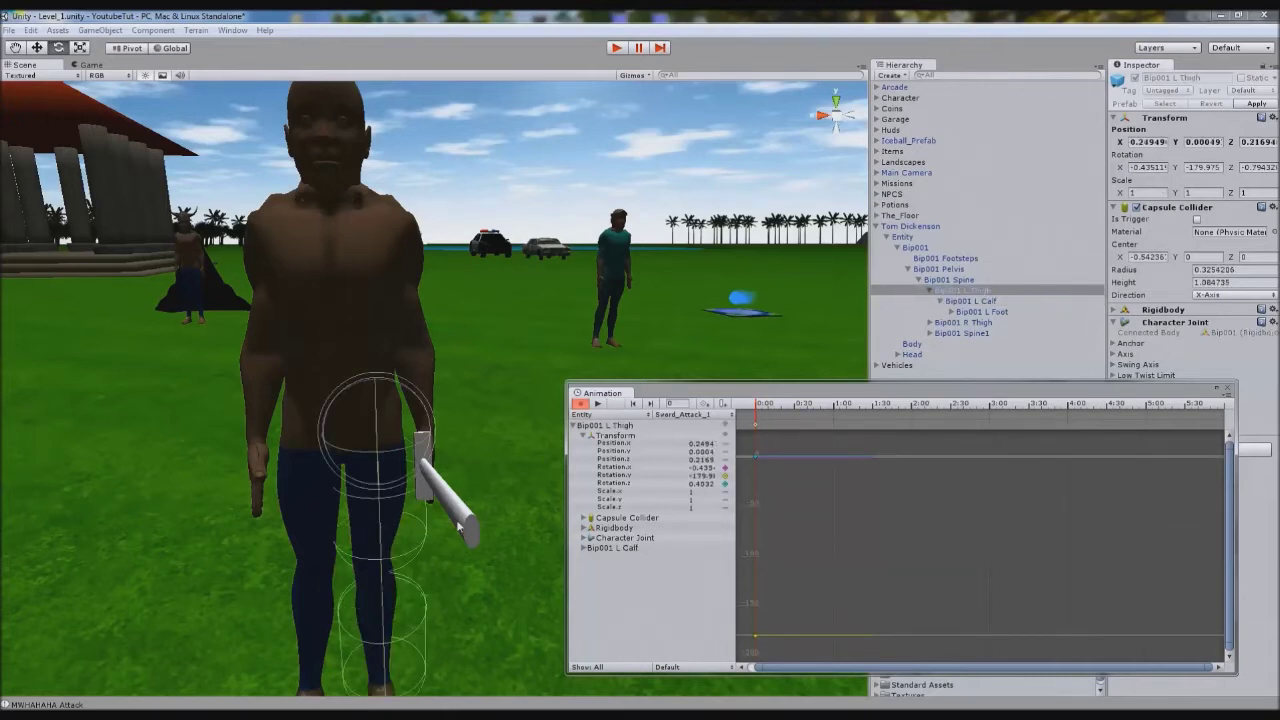
# Select Bip001 L Calf, key a slight rotation at 0:00, and bend the knee backward at 0:30.
pyautogui.click(975, 302)
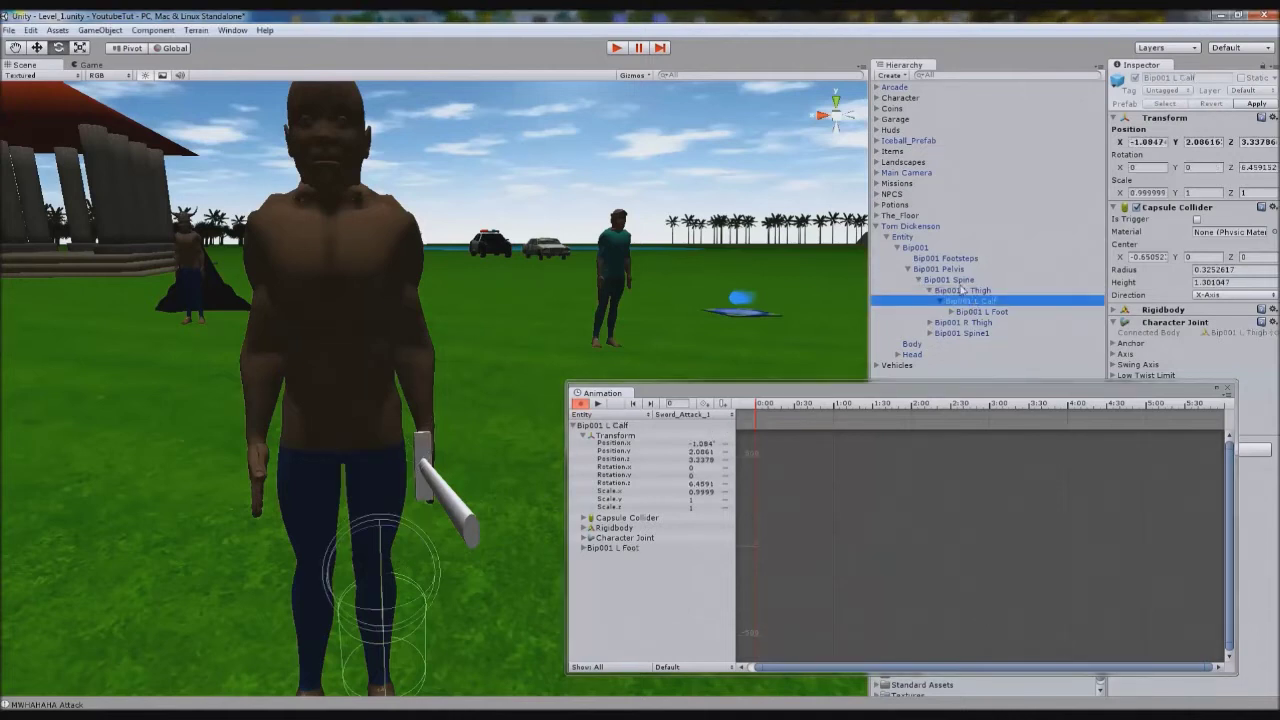
pyautogui.moveTo(380, 545); pyautogui.dragTo(380, 541)
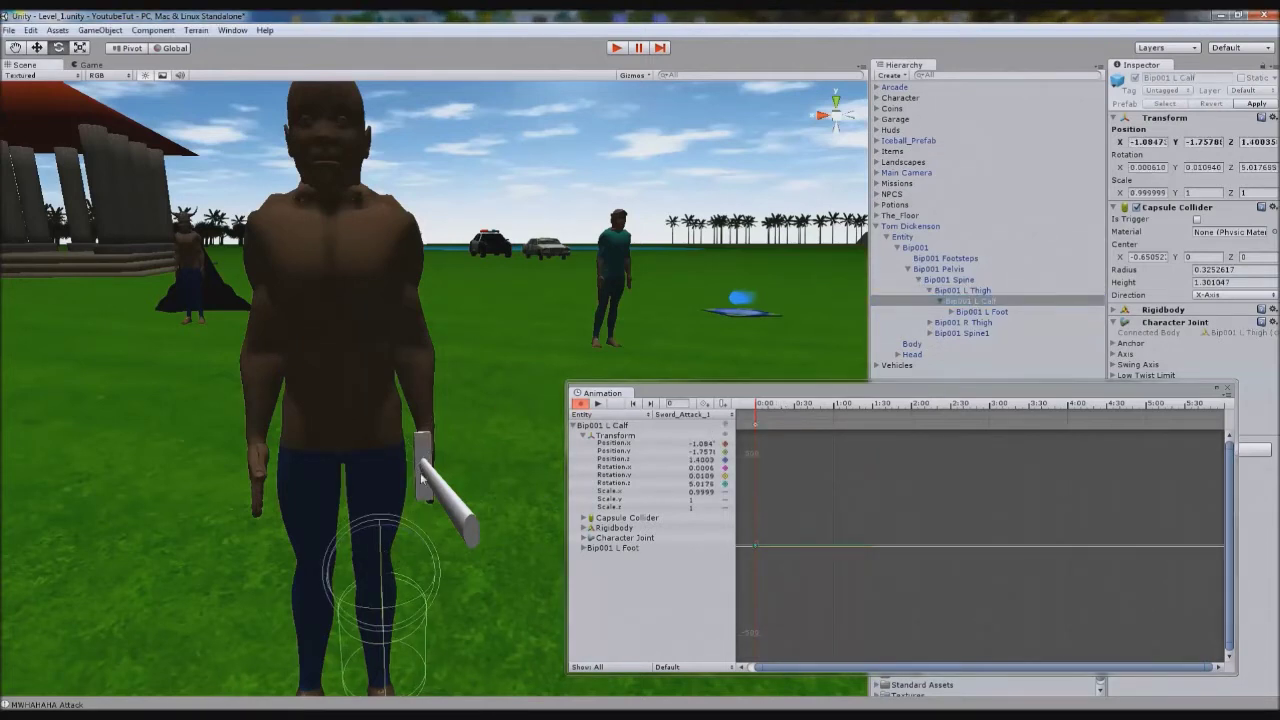
pyautogui.click(797, 408)
pyautogui.moveTo(391, 562); pyautogui.dragTo(386, 636)
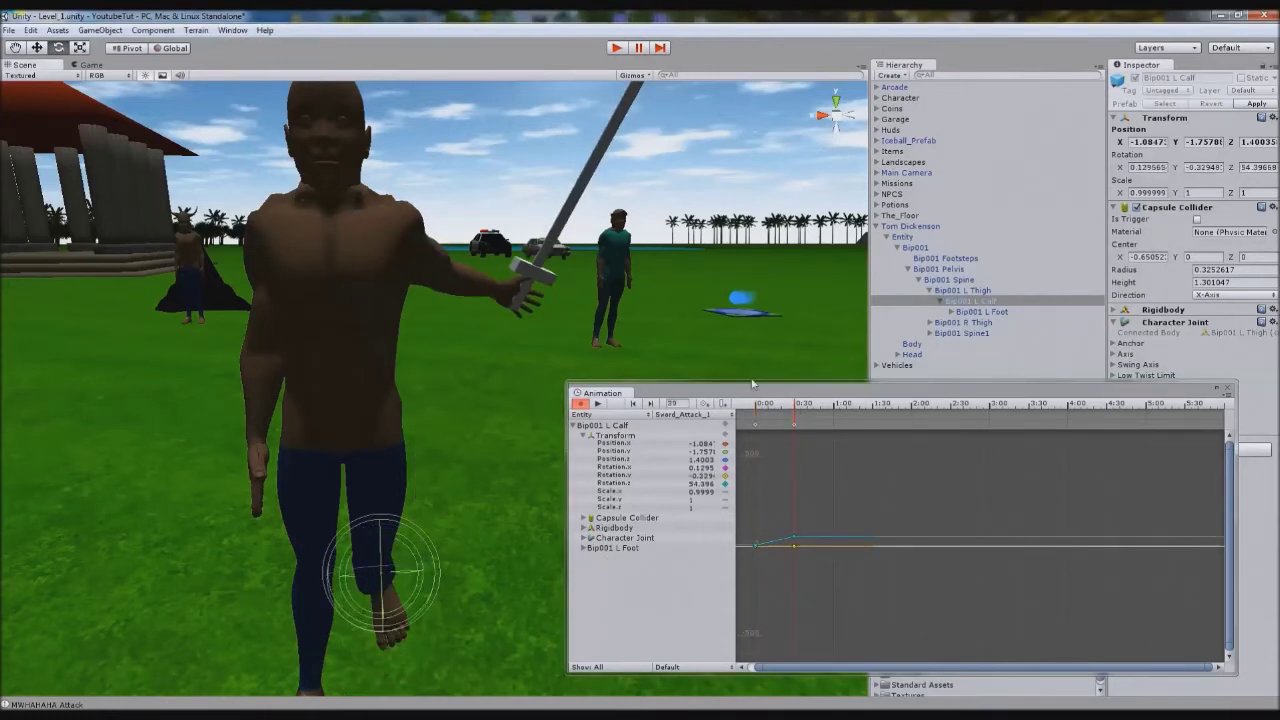
# Rotate the left calf outward at 1:00 and inward at 1:30.
pyautogui.click(833, 406)
pyautogui.moveTo(373, 563); pyautogui.dragTo(393, 558)
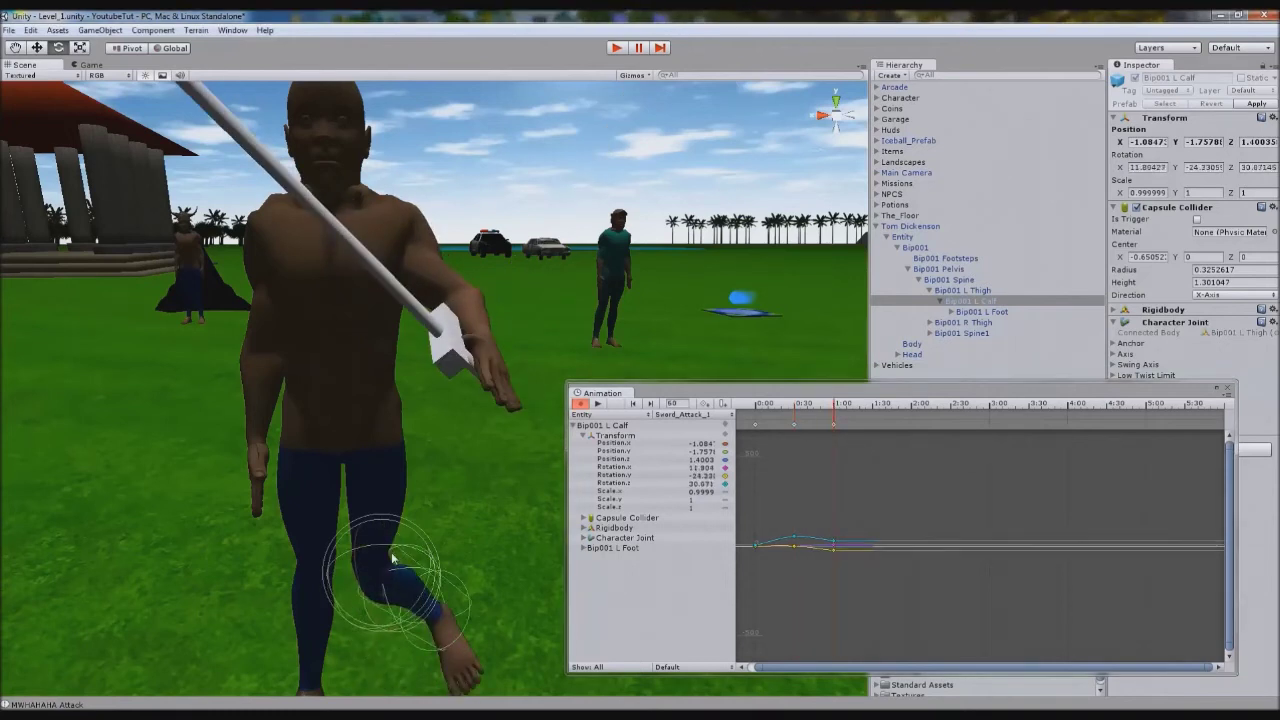
pyautogui.click(873, 409)
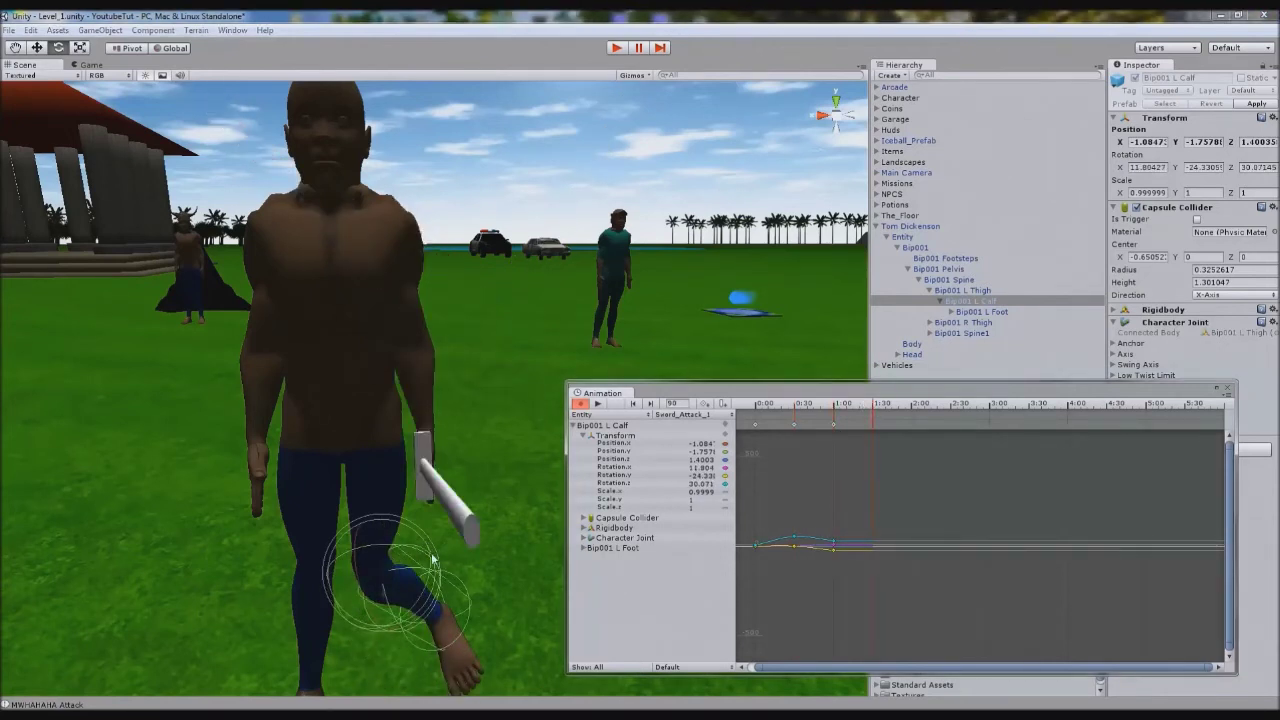
pyautogui.moveTo(408, 552); pyautogui.dragTo(548, 528)
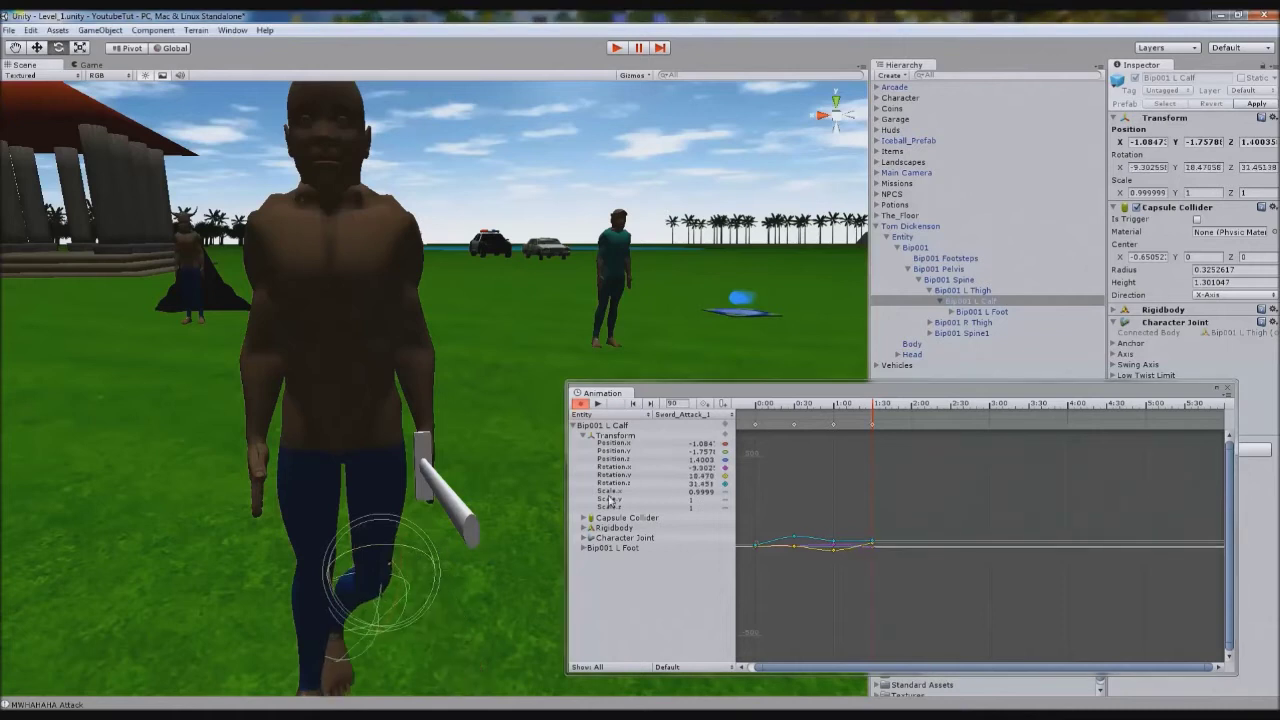
# Set the left calf's X and Y rotation at 1:30 to the 0:00 keyframe's values of 0.000605 and 0.010933.
pyautogui.click(757, 410)
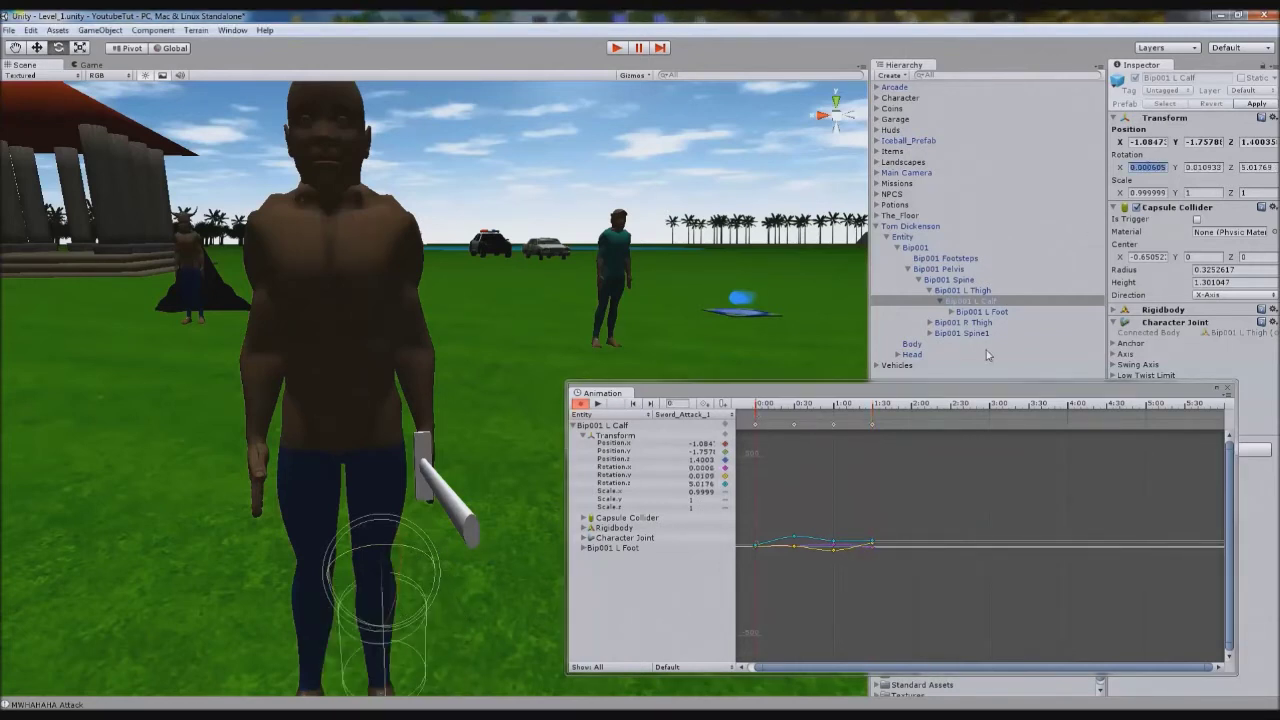
pyautogui.click(872, 425)
pyautogui.click(1208, 167)
pyautogui.write('0')
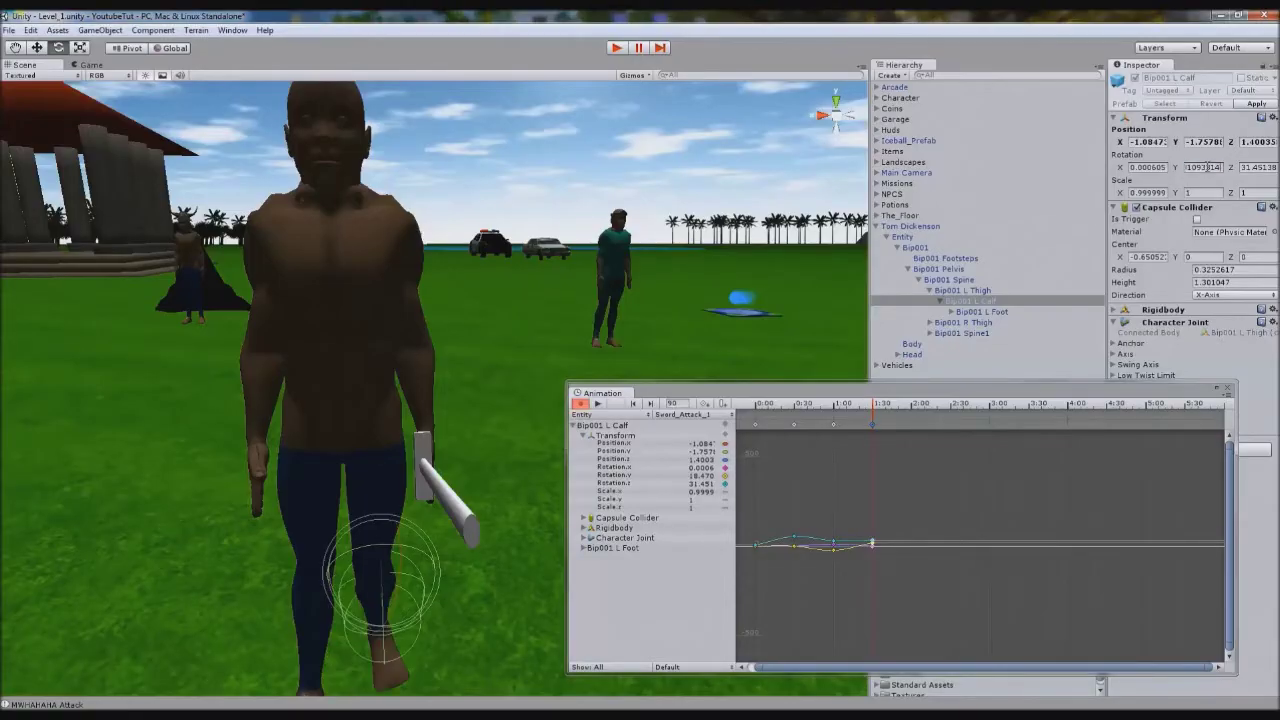
# Copy the left calf's Z rotation of about 5.018 from the 0:00 keyframe to 1:30, and preview the animation.
pyautogui.click(757, 406)
pyautogui.click(1256, 167)
pyautogui.hotkey('ctrl', 'c')
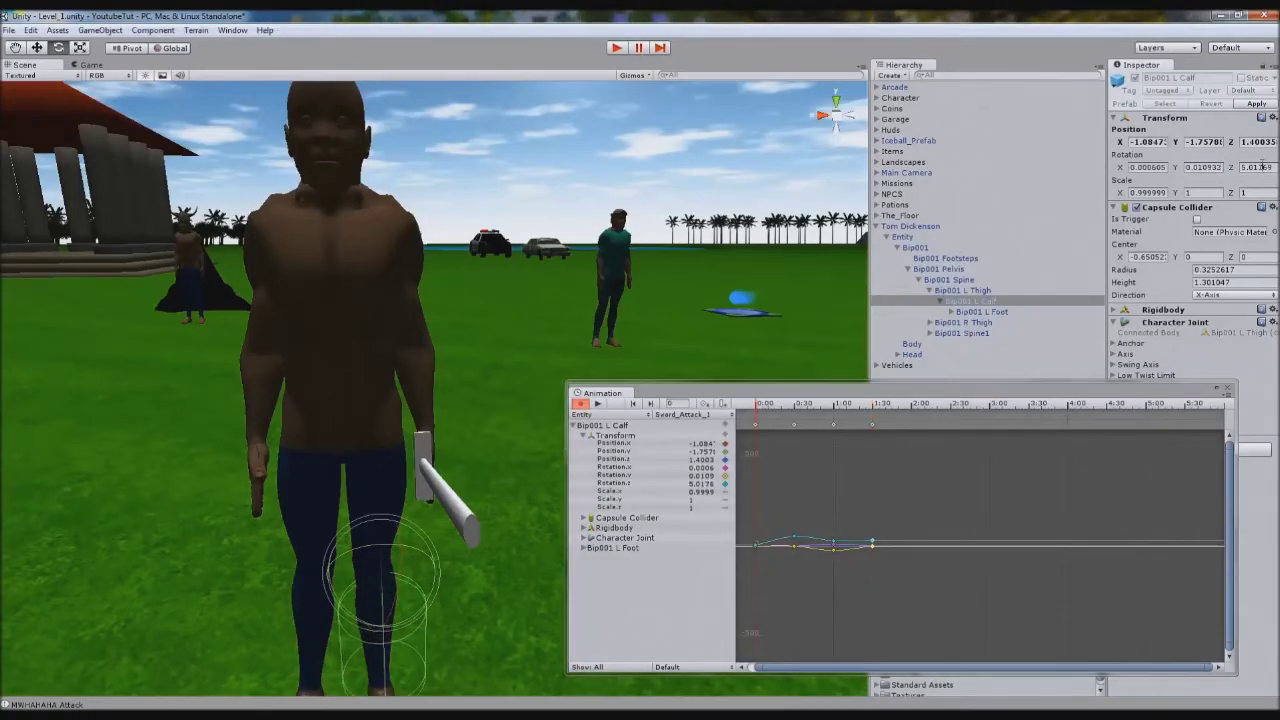
pyautogui.click(874, 408)
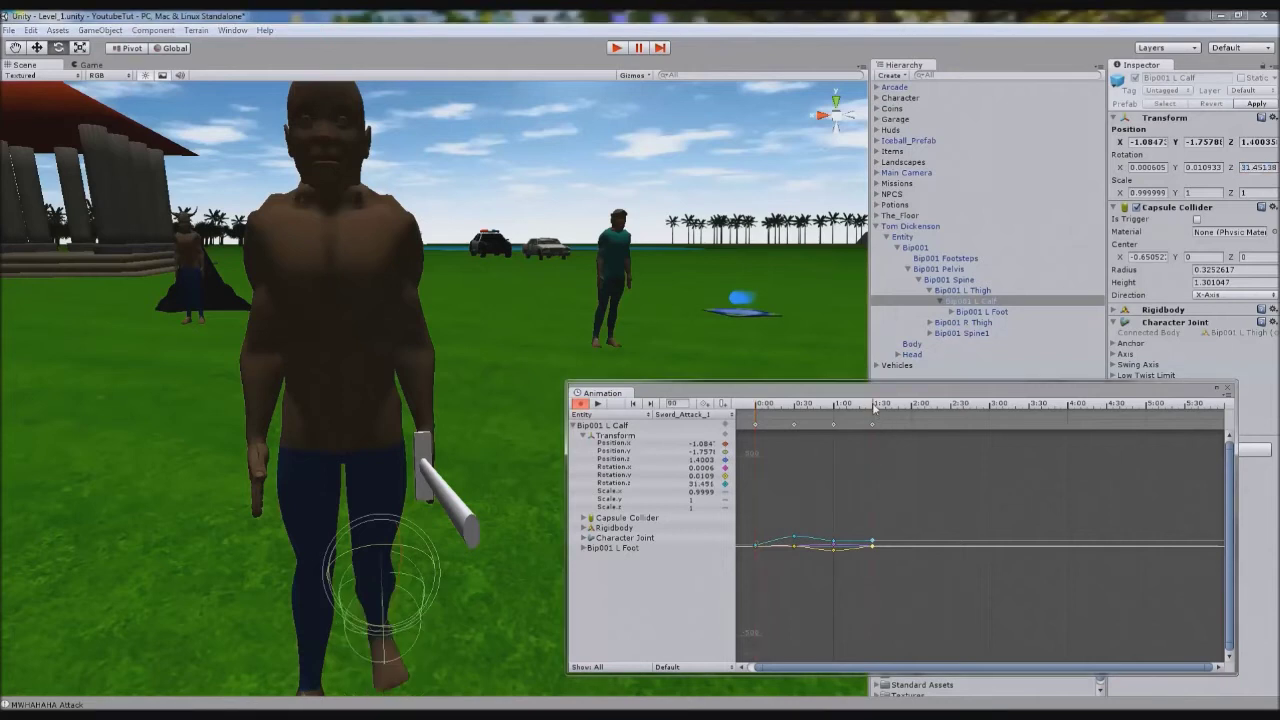
pyautogui.click(1260, 168)
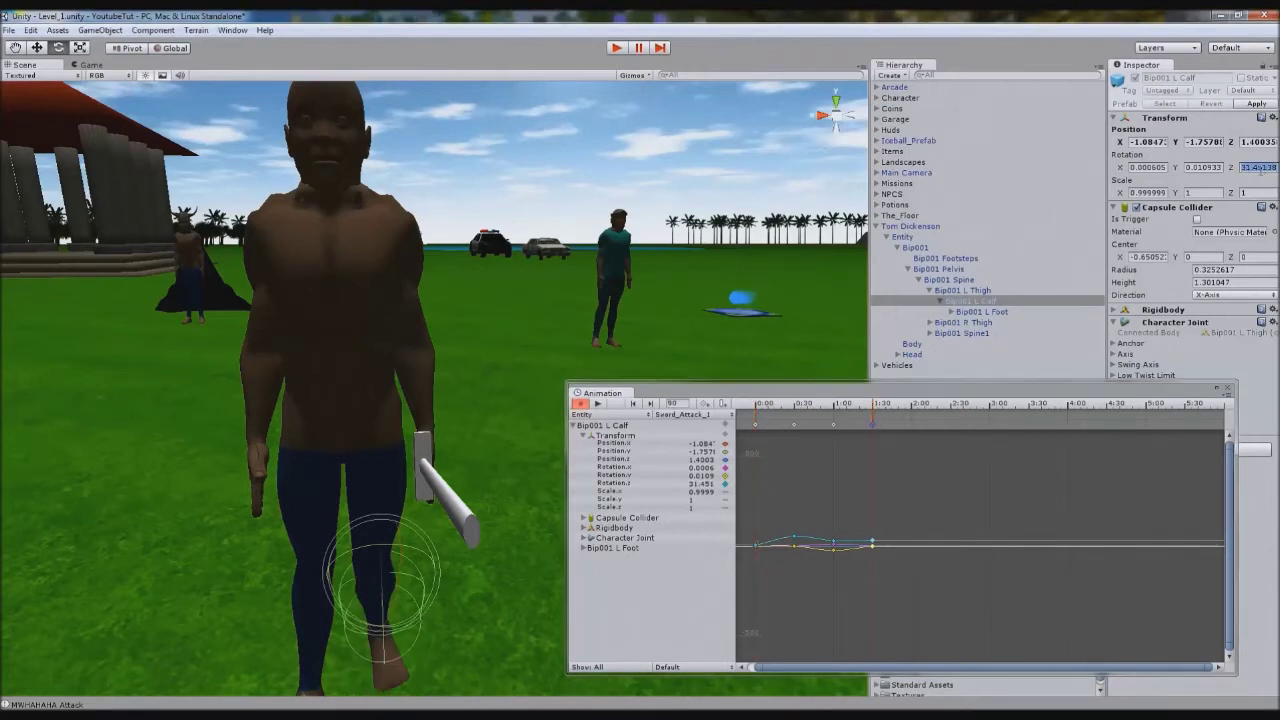
pyautogui.hotkey('ctrl', 'v')
pyautogui.click(599, 404)
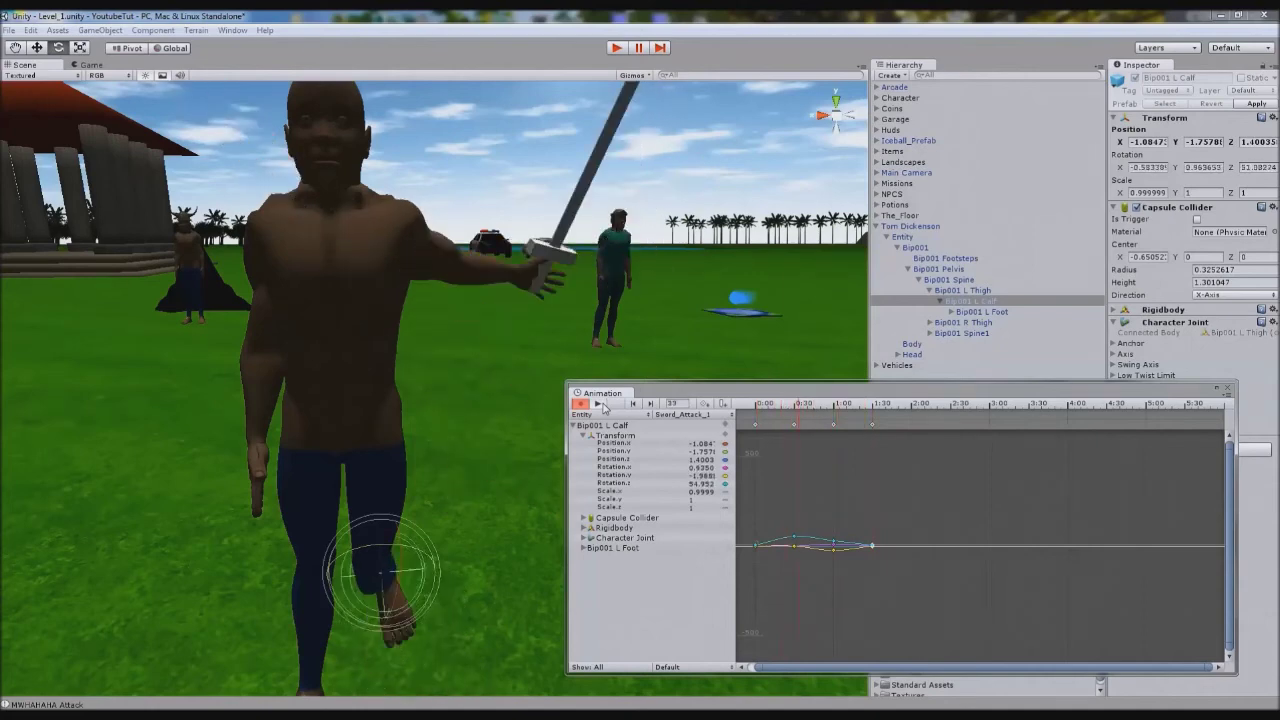
pyautogui.click(599, 404)
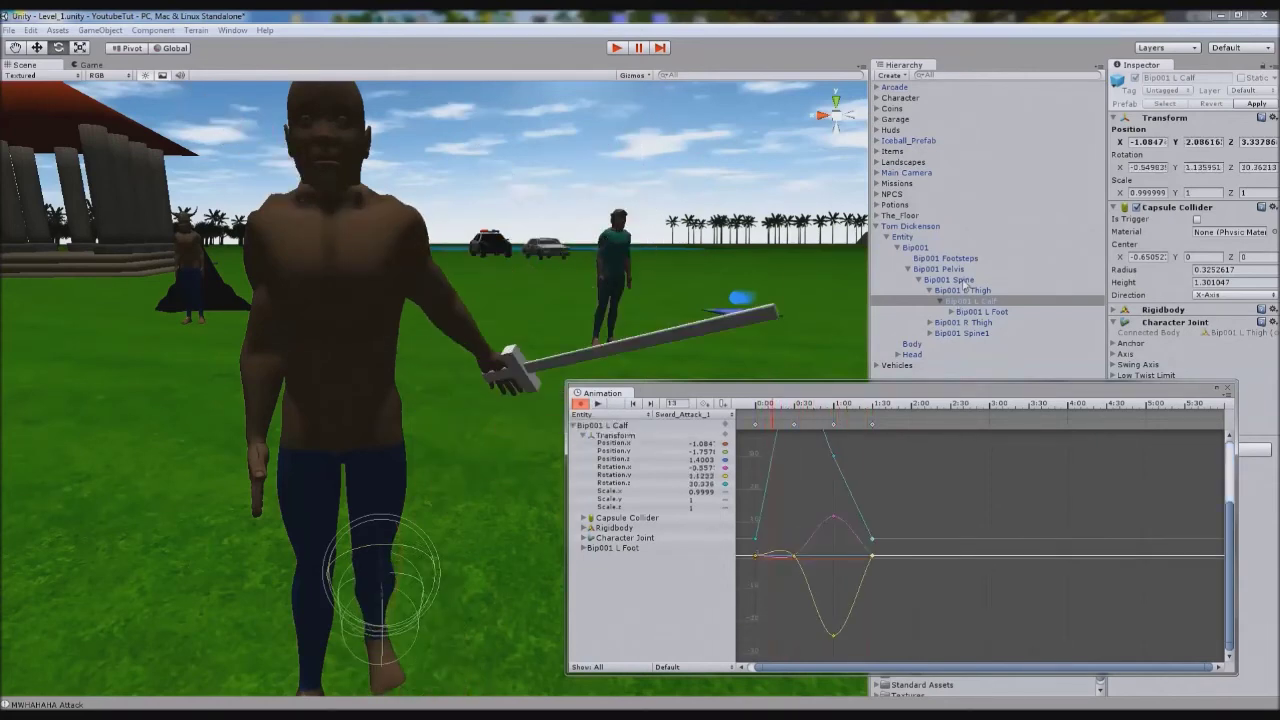
# Select Bip001 L Thigh and rotate it at 0:30 to swing the left leg outward, with a Y rotation of about 156.
pyautogui.click(942, 291)
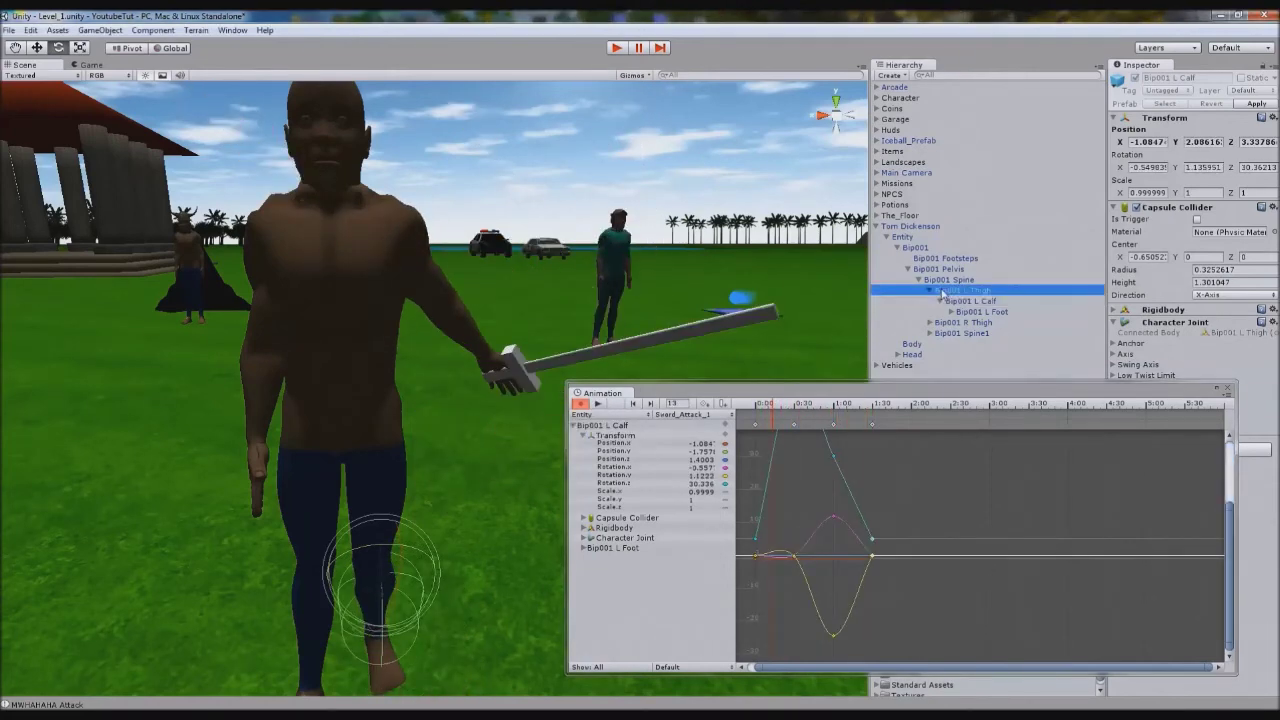
pyautogui.click(796, 407)
pyautogui.moveTo(796, 407); pyautogui.dragTo(794, 406)
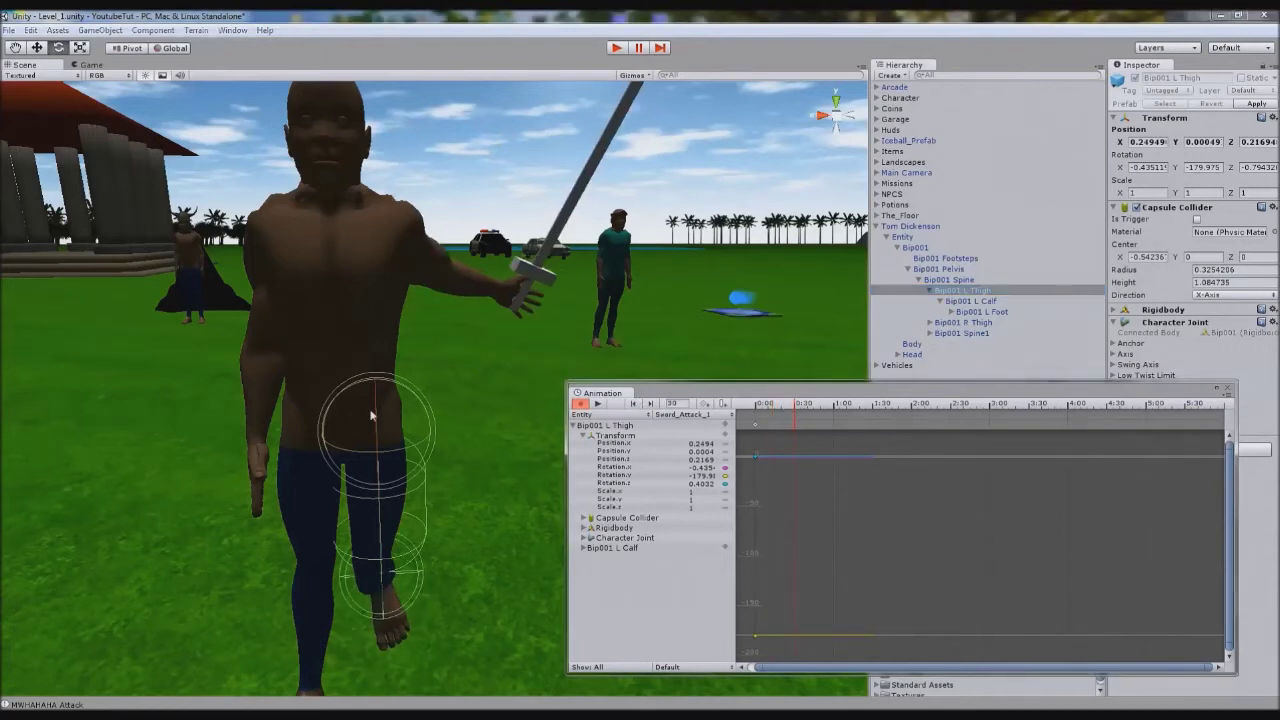
pyautogui.moveTo(415, 396); pyautogui.dragTo(371, 386)
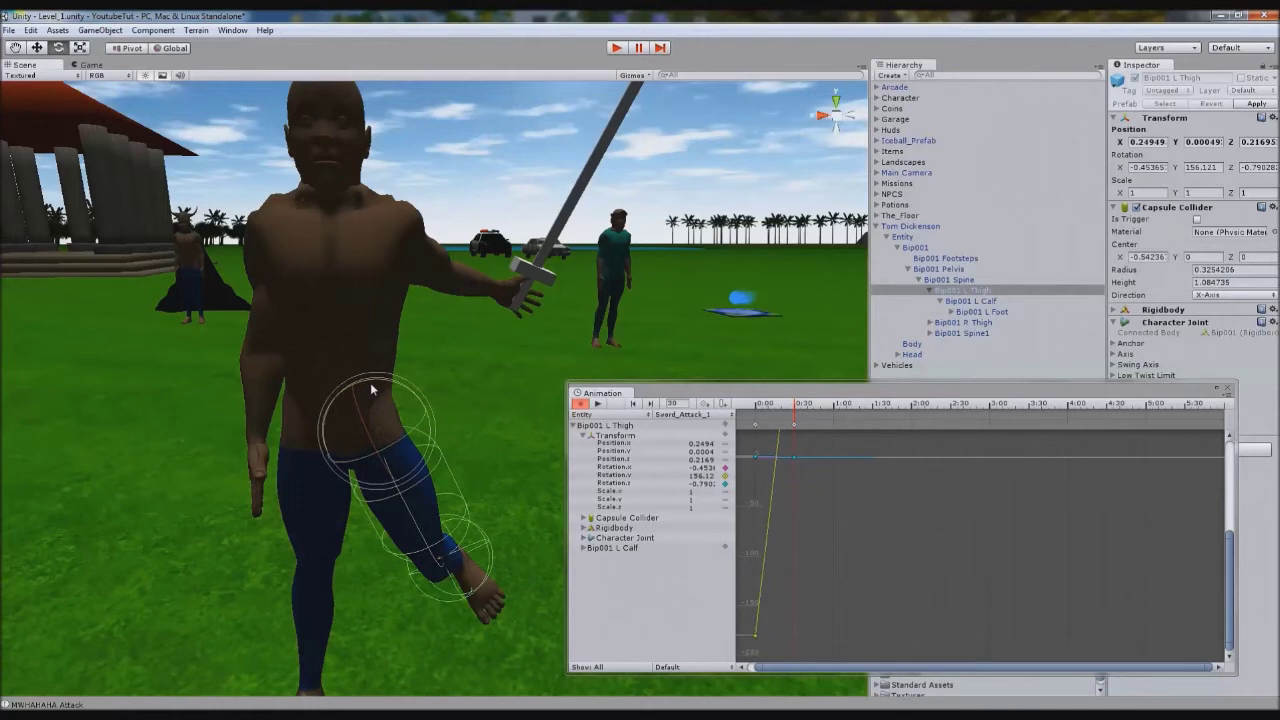
# Rotate the left thigh at 1:00 to bring the leg back down and inward, and preview the animation.
pyautogui.click(834, 406)
pyautogui.moveTo(401, 385); pyautogui.dragTo(482, 391)
pyautogui.moveTo(867, 405); pyautogui.dragTo(873, 405)
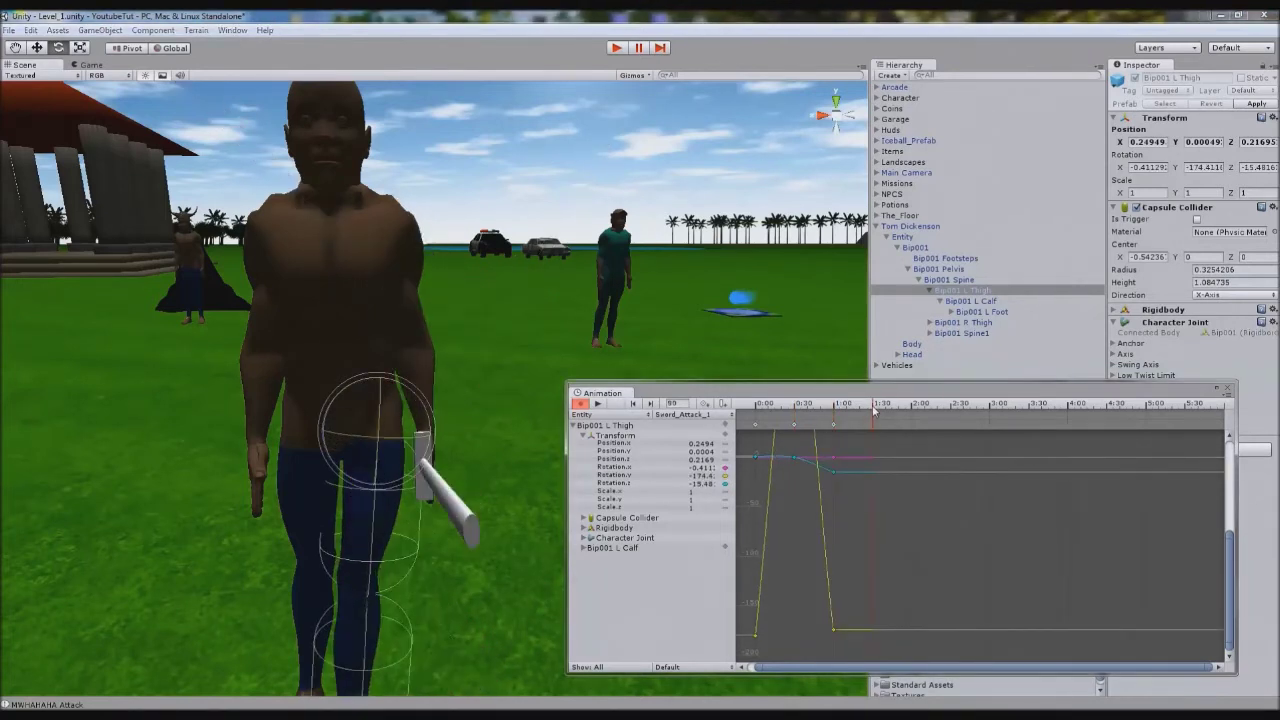
pyautogui.click(597, 404)
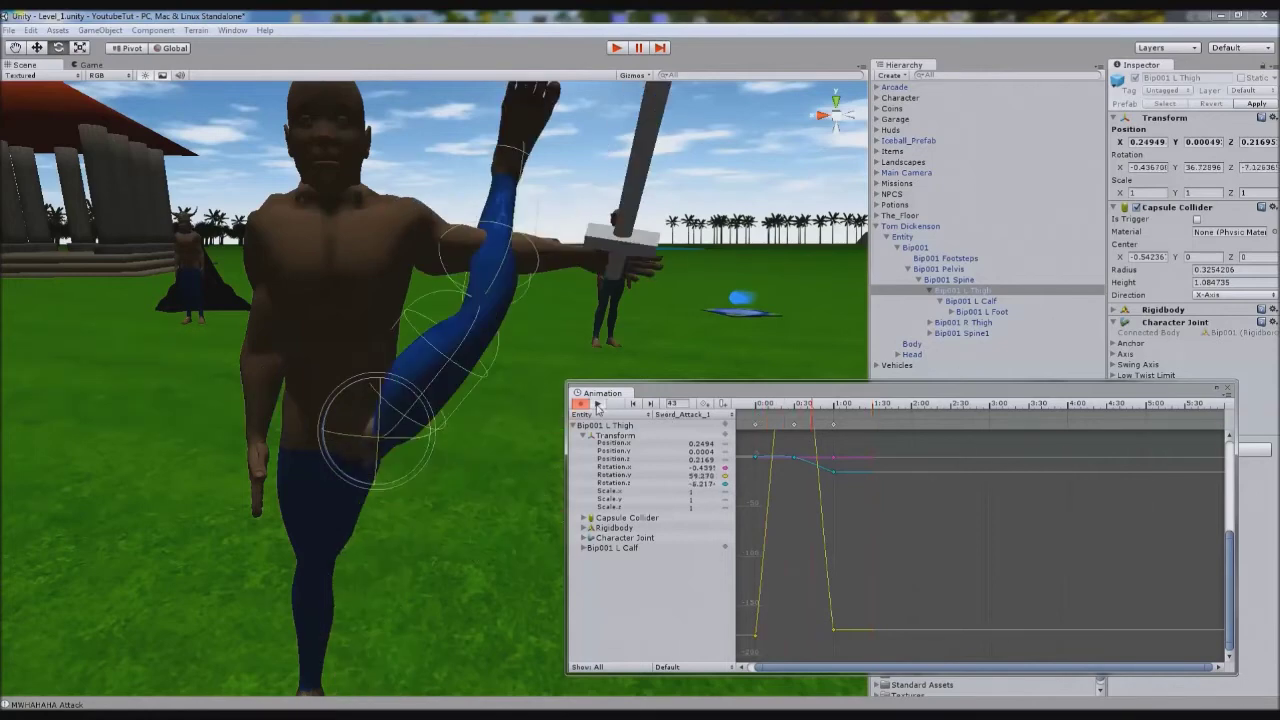
# Stop the preview and delete the left thigh's keyframes at 0:00, 0:30 and 1:00 from Sword_Attack_1.
pyautogui.click(597, 405)
pyautogui.moveTo(852, 427); pyautogui.dragTo(790, 425)
pyautogui.press('Delete')
pyautogui.click(755, 425)
pyautogui.press('Delete')
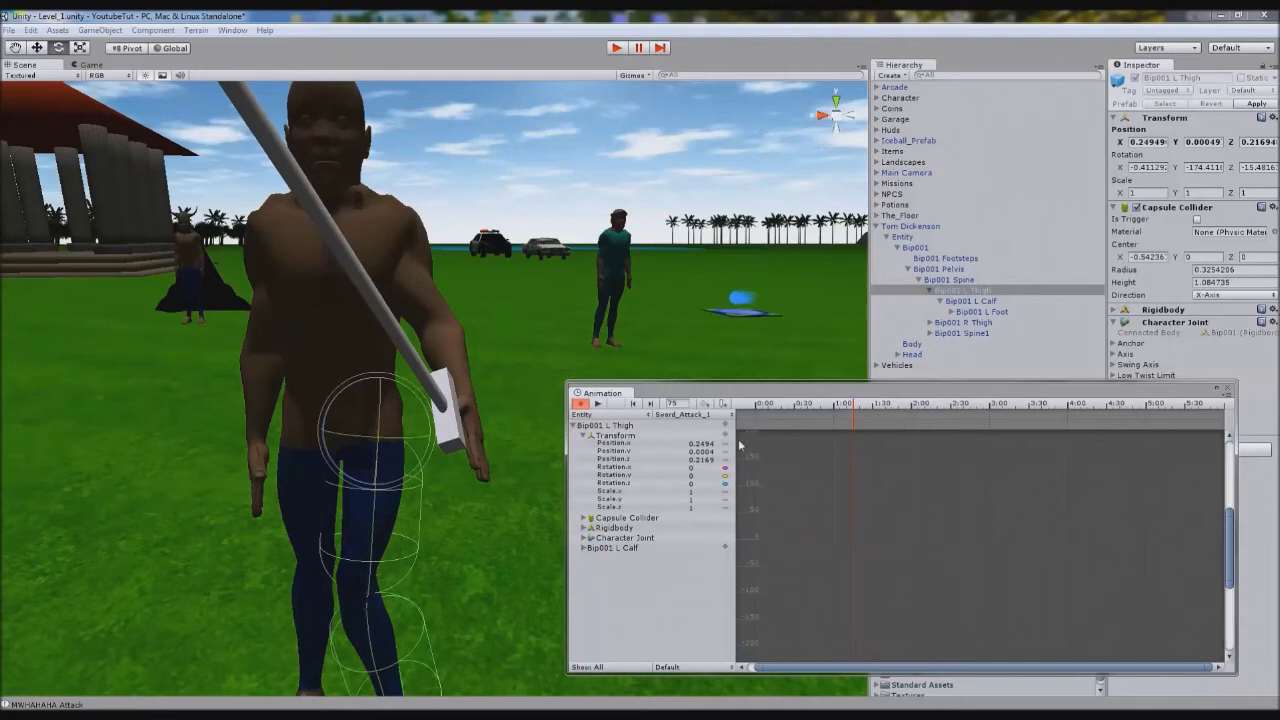
pyautogui.moveTo(632, 374); pyautogui.dragTo(626, 330, button='middle')
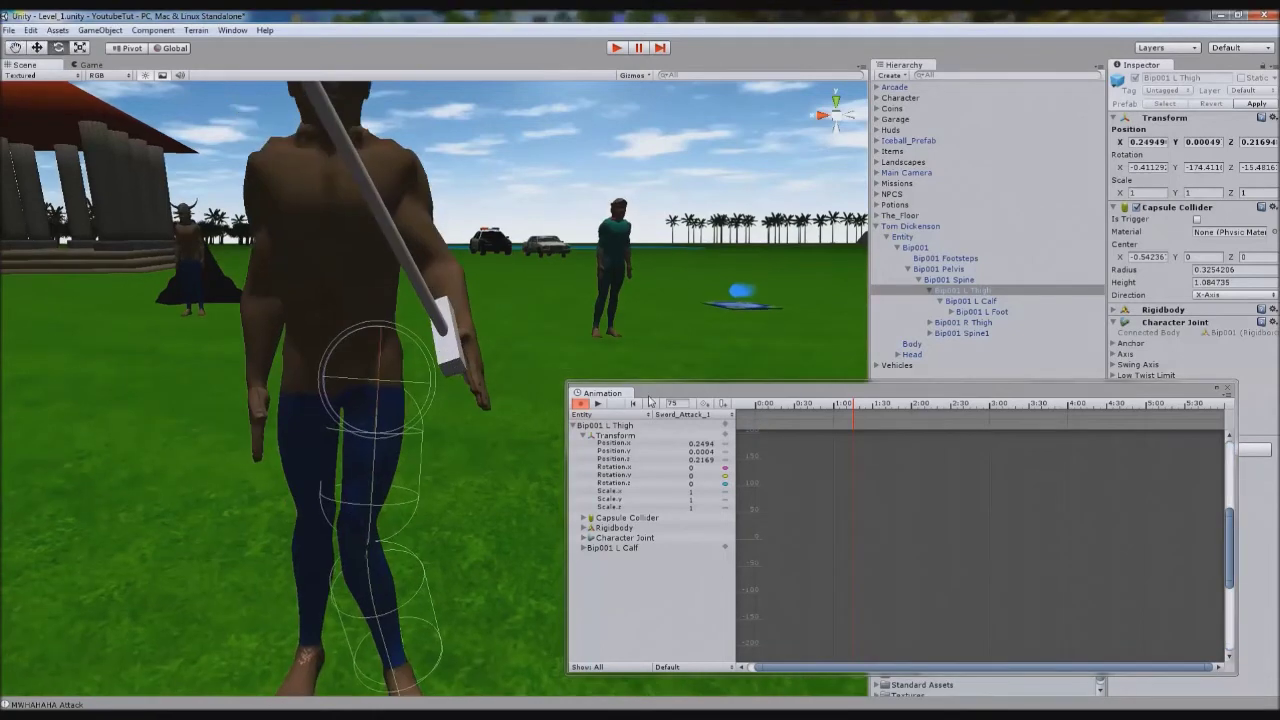
# Preview the animation, undo the last change, and close the animation editor.
pyautogui.click(601, 406)
pyautogui.click(601, 406)
pyautogui.hotkey('ctrl', 'z')
pyautogui.click(1228, 388)
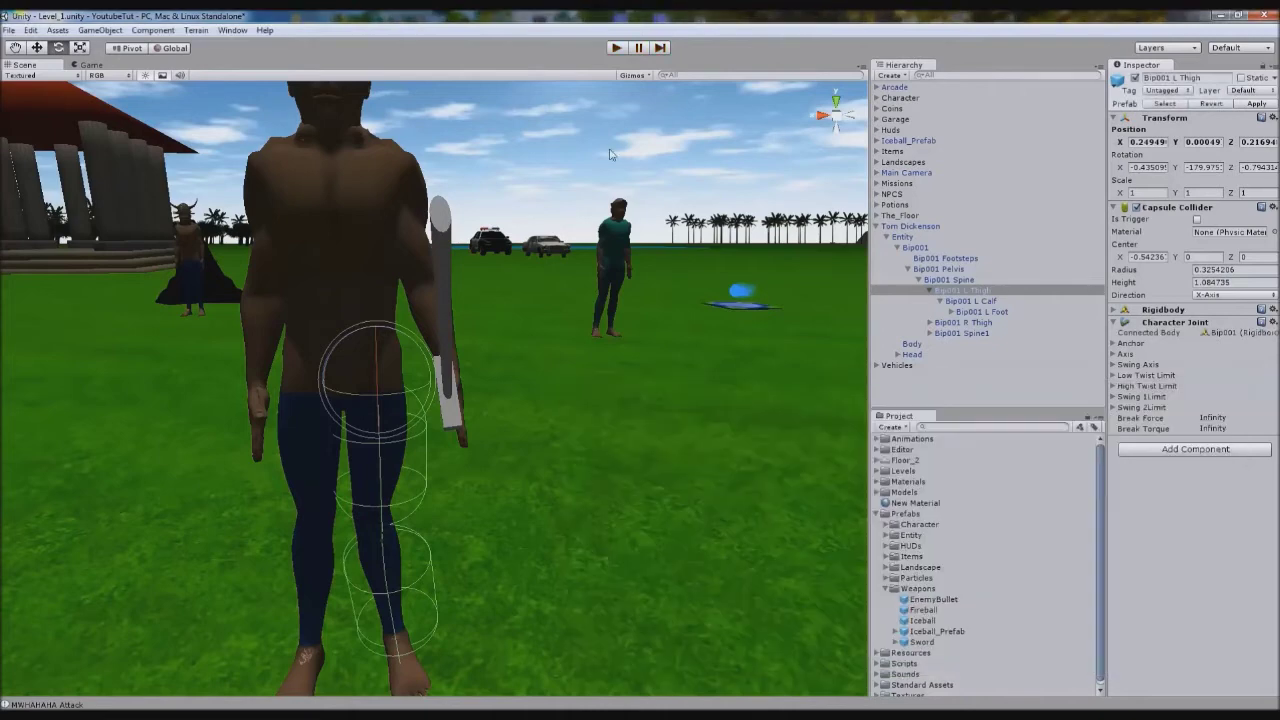
# Compare the Animation components of Character and the sword-wielding character's Entity object, including their assigned clips.
pyautogui.click(656, 156)
pyautogui.scroll(-5, 491, 263)
pyautogui.keyDown('alt'); pyautogui.moveTo(506, 277); pyautogui.dragTo(311, 285); pyautogui.keyUp('alt')
pyautogui.scroll(3, 312, 290)
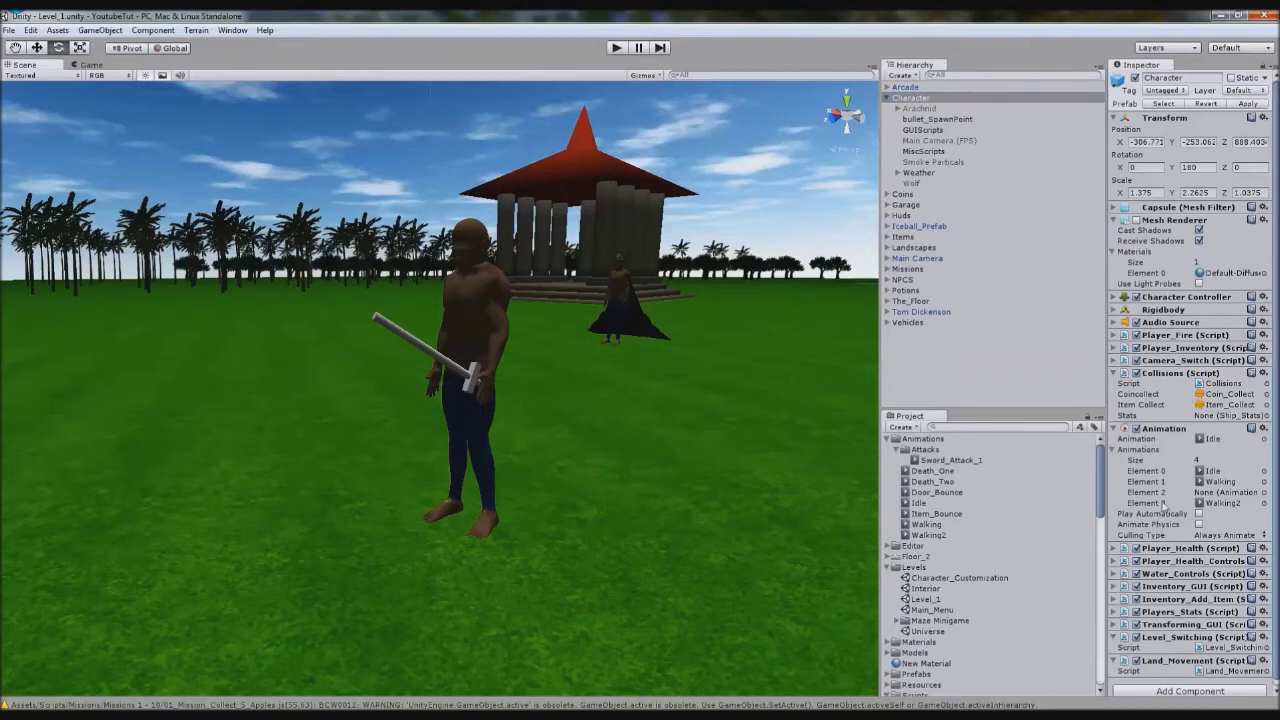
pyautogui.click(887, 311)
pyautogui.click(928, 313)
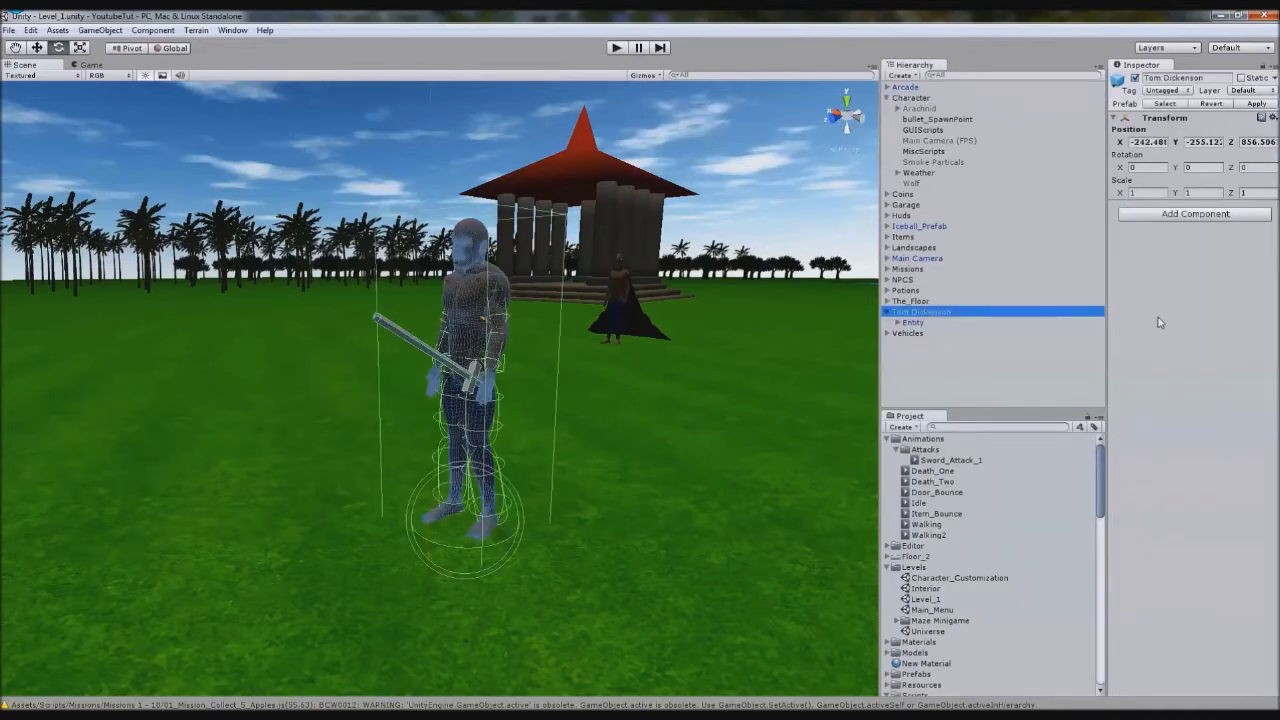
pyautogui.click(910, 323)
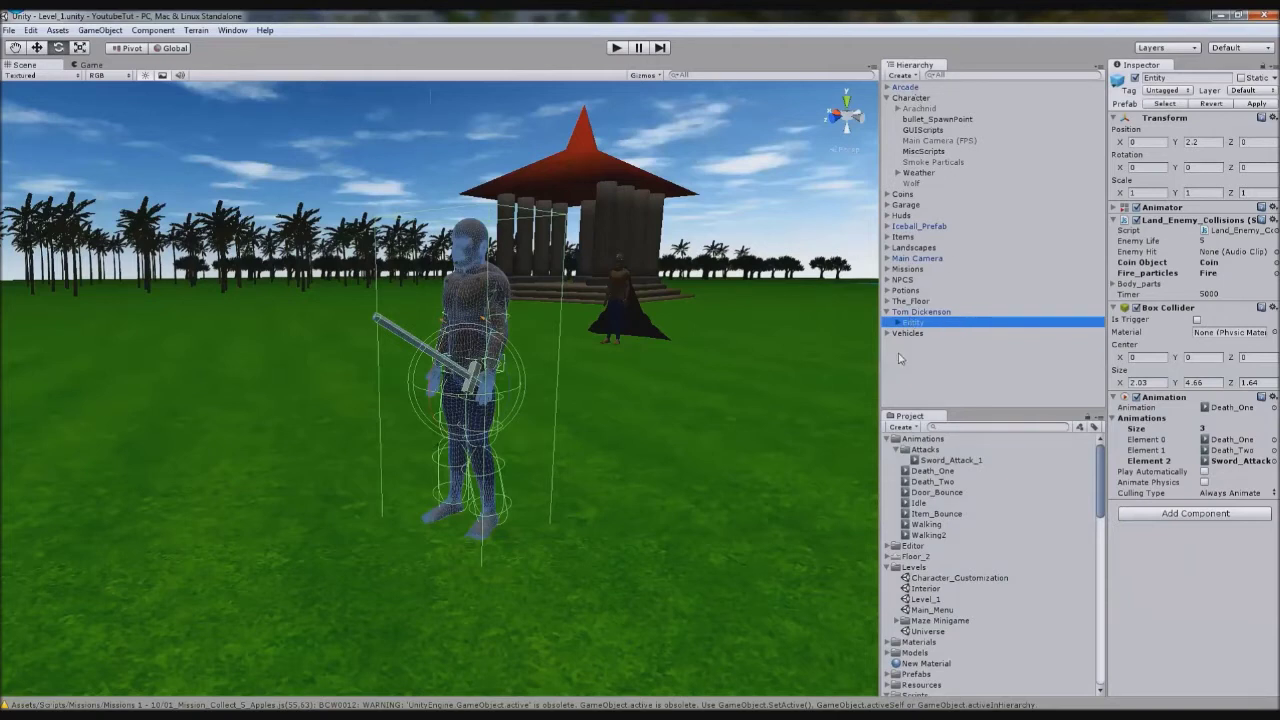
# Open the Character_Customization scene and bring the Gender_Male model into view.
pyautogui.doubleClick(960, 579)
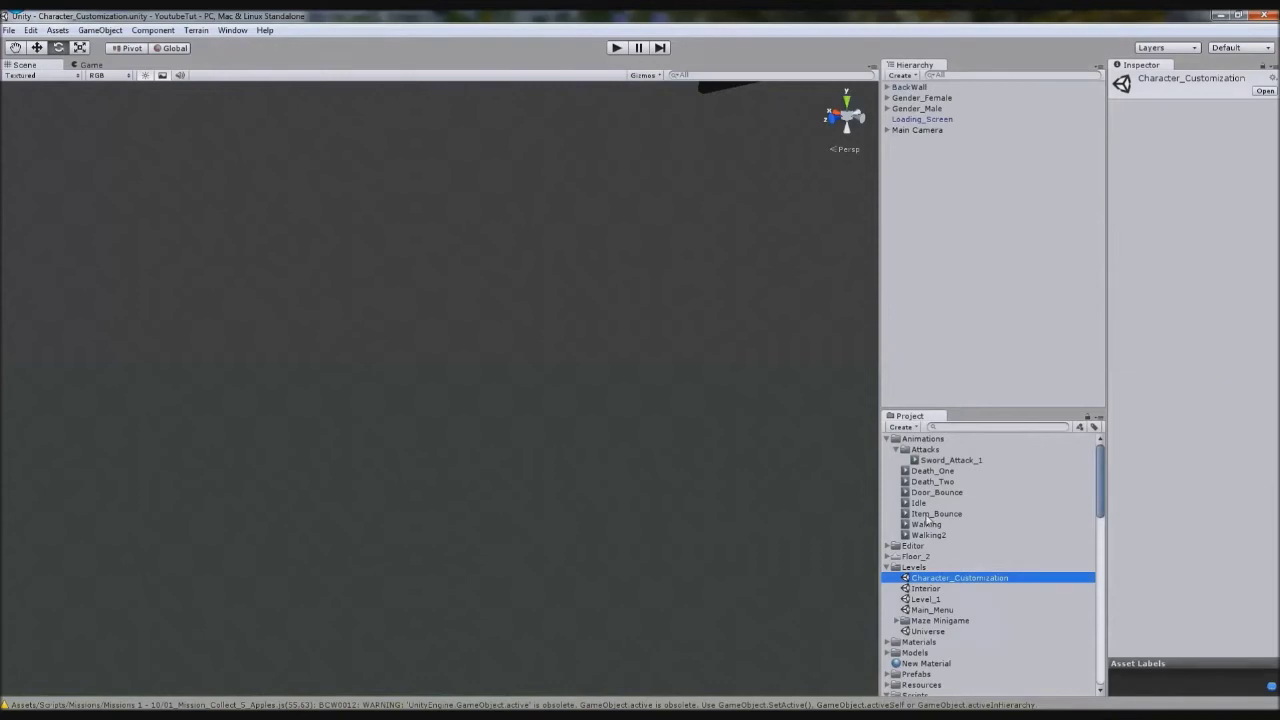
pyautogui.click(913, 130)
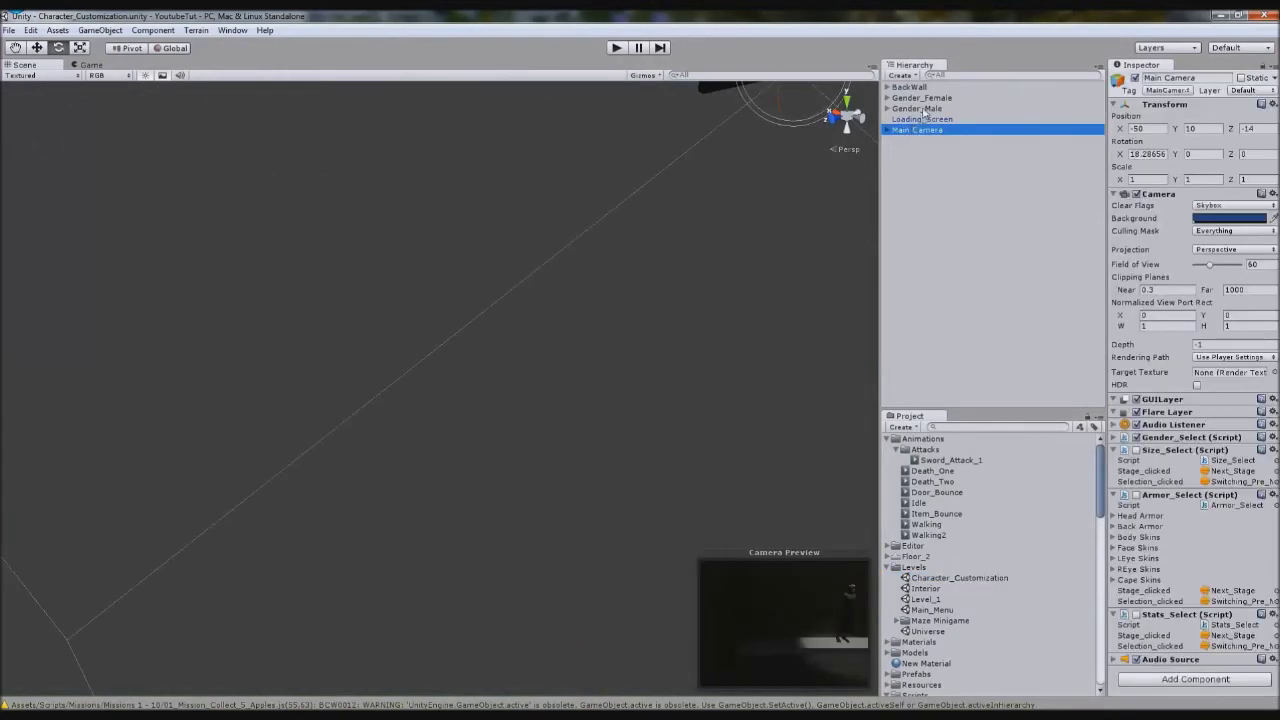
pyautogui.doubleClick(917, 108)
pyautogui.scroll(-10, 357, 457)
pyautogui.keyDown('alt'); pyautogui.moveTo(201, 286); pyautogui.dragTo(571, 444); pyautogui.keyUp('alt')
pyautogui.moveTo(717, 382); pyautogui.dragTo(663, 352, button='middle')
pyautogui.scroll(6, 478, 331)
pyautogui.moveTo(478, 335); pyautogui.dragTo(506, 420, button='middle')
# Select the Main Camera and open its Stats_Select script in Notepad++.
pyautogui.click(917, 130)
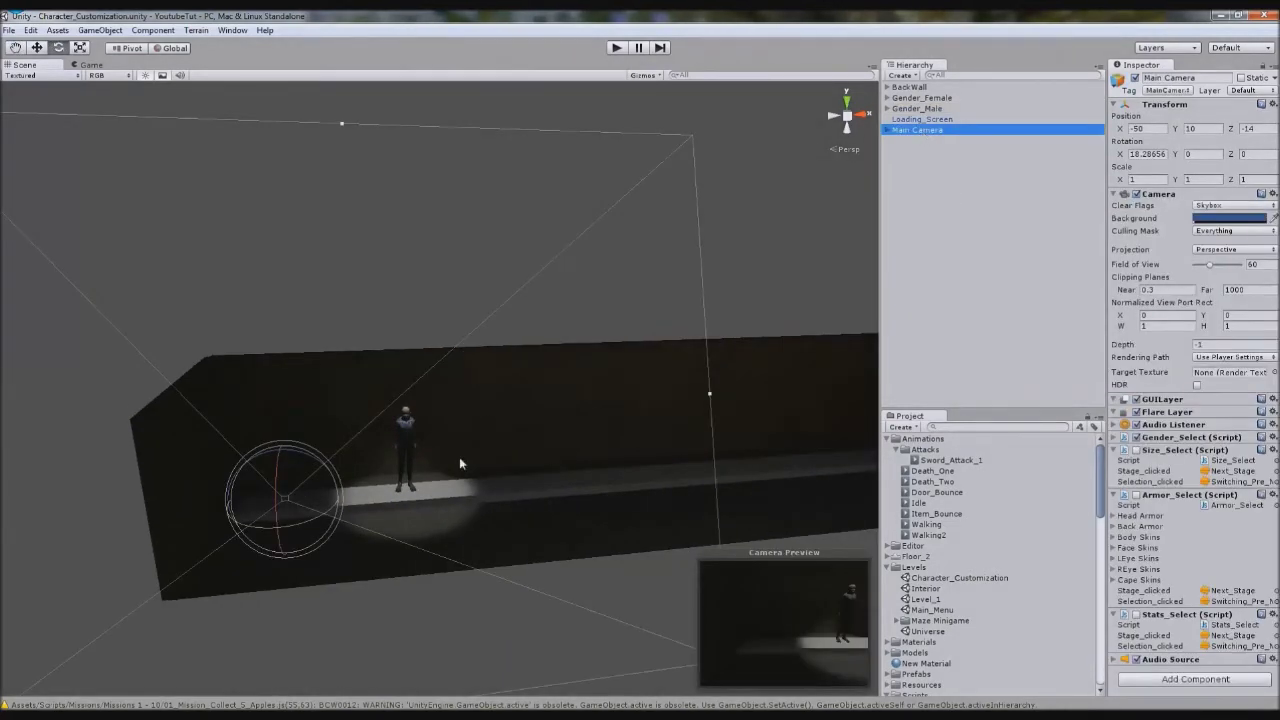
pyautogui.moveTo(460, 463); pyautogui.dragTo(640, 385, button='middle')
pyautogui.scroll(5, 640, 385)
pyautogui.moveTo(570, 150); pyautogui.dragTo(267, 201, button='middle')
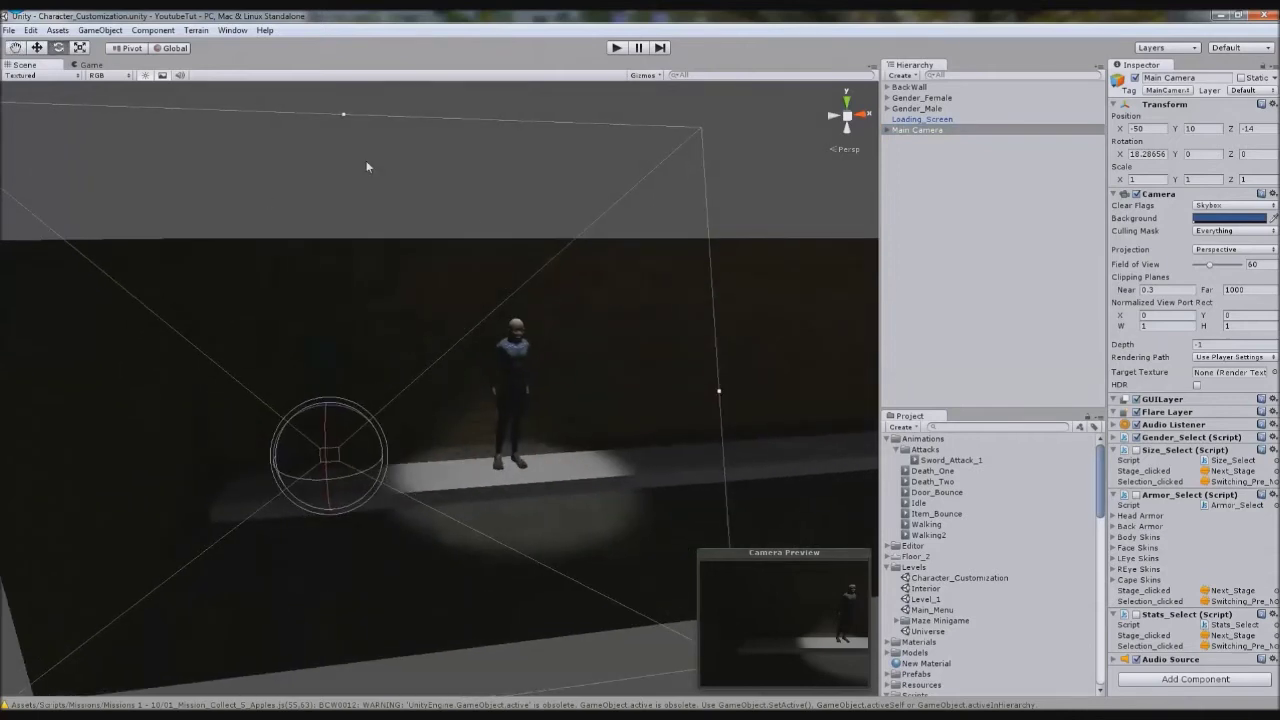
pyautogui.click(465, 212)
pyautogui.moveTo(797, 310); pyautogui.dragTo(726, 332, button='middle')
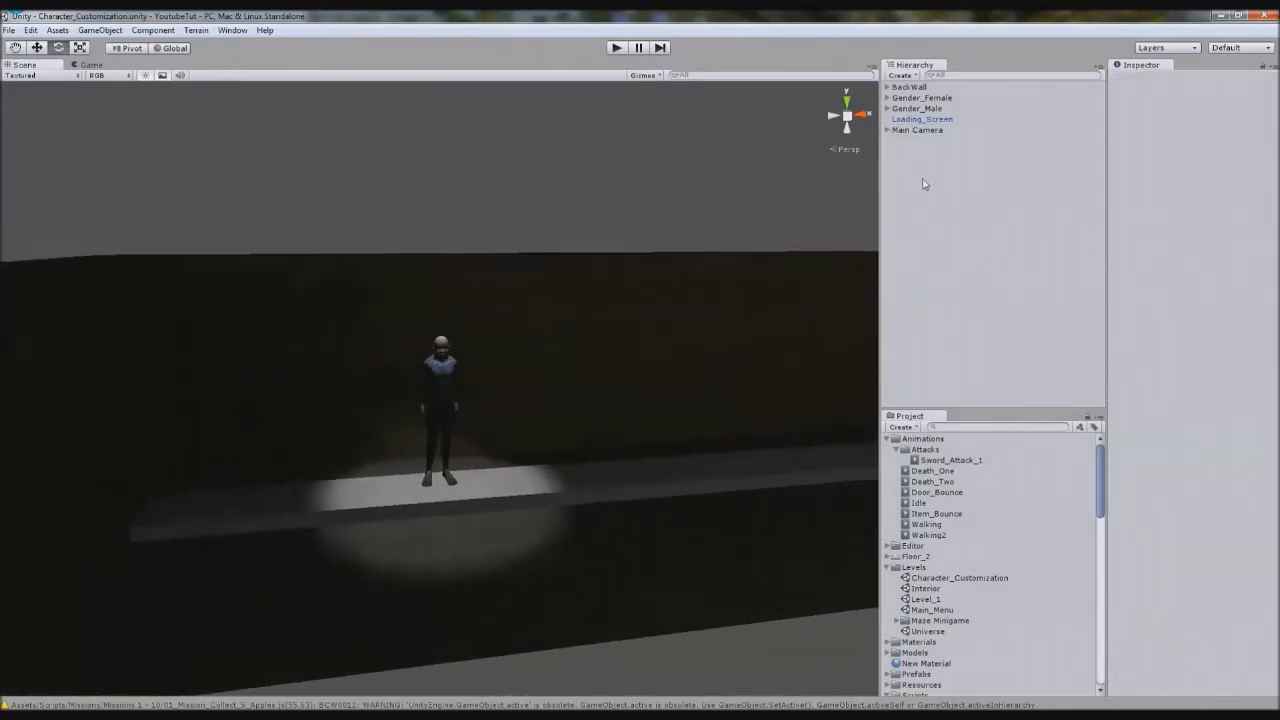
pyautogui.click(926, 131)
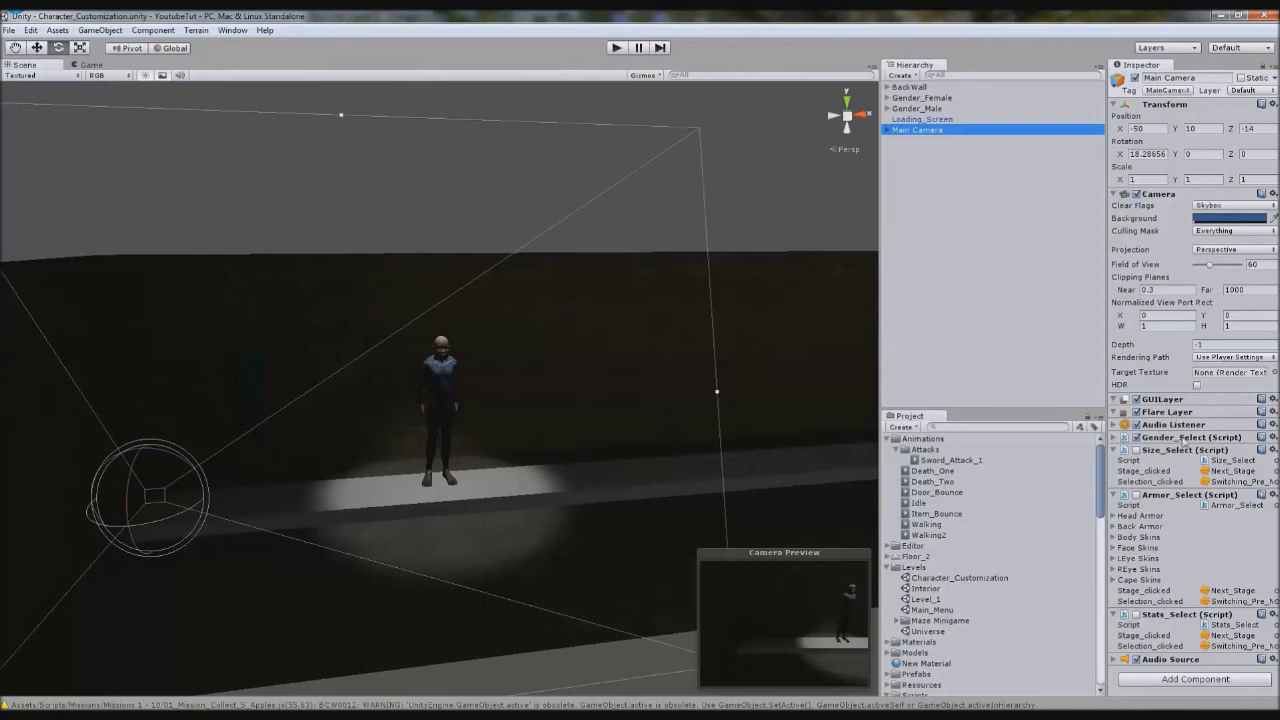
pyautogui.click(1226, 625)
pyautogui.doubleClick(1226, 625)
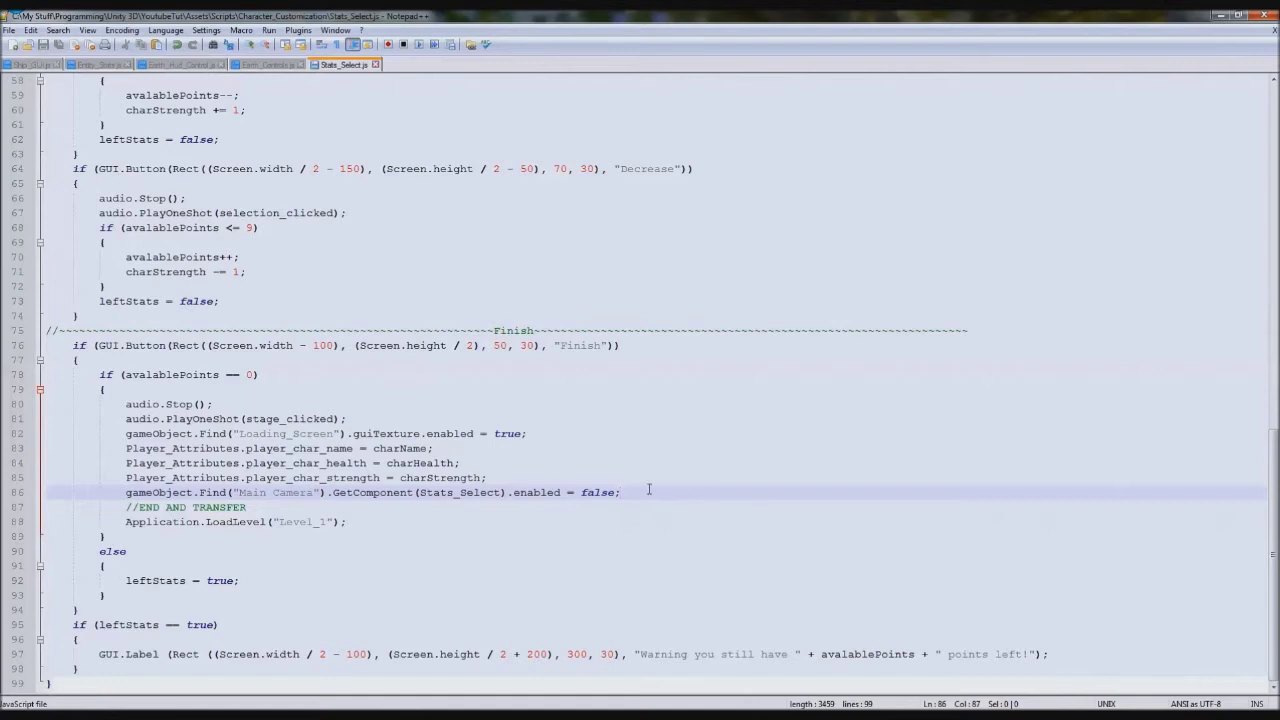
# Insert the comment "//Add Animations" above the END AND TRANSFER comment in the Finish block, and save Stats_Select.js.
pyautogui.press('Return')
pyautogui.press('Return')
pyautogui.write('//')
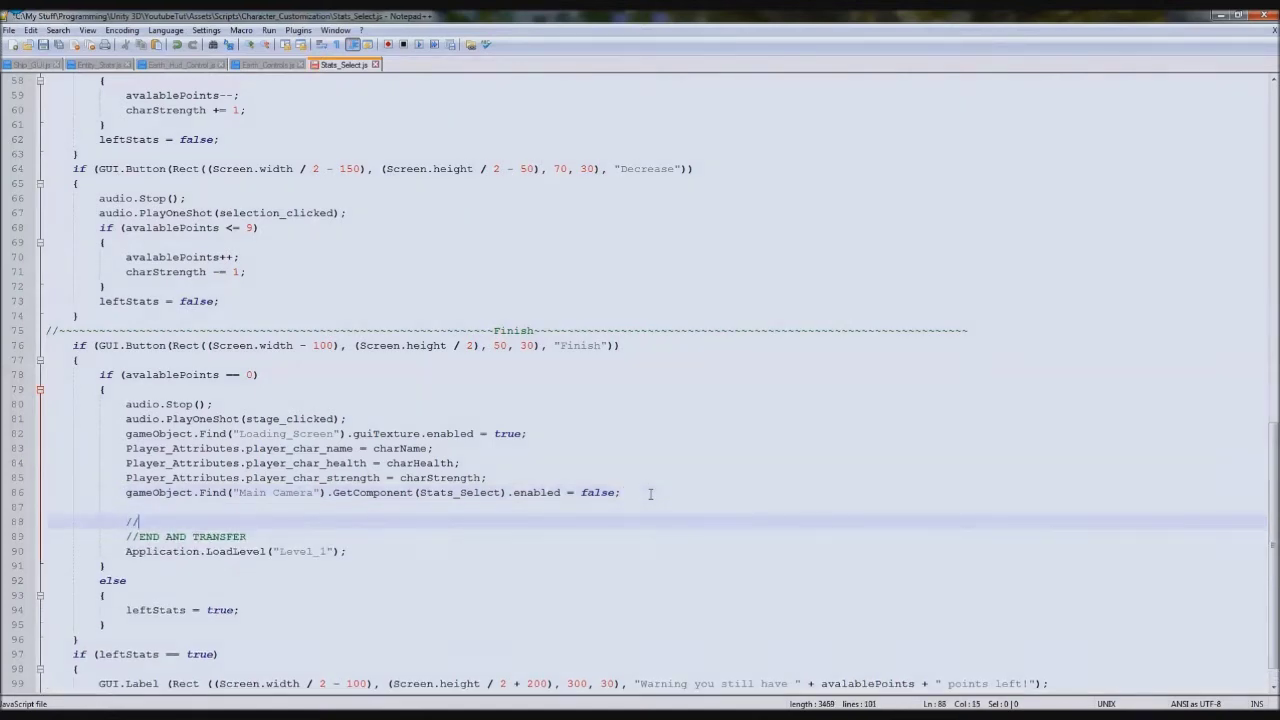
pyautogui.write('Add Animations')
pyautogui.press('Return')
pyautogui.press('Return')
pyautogui.press('Up')
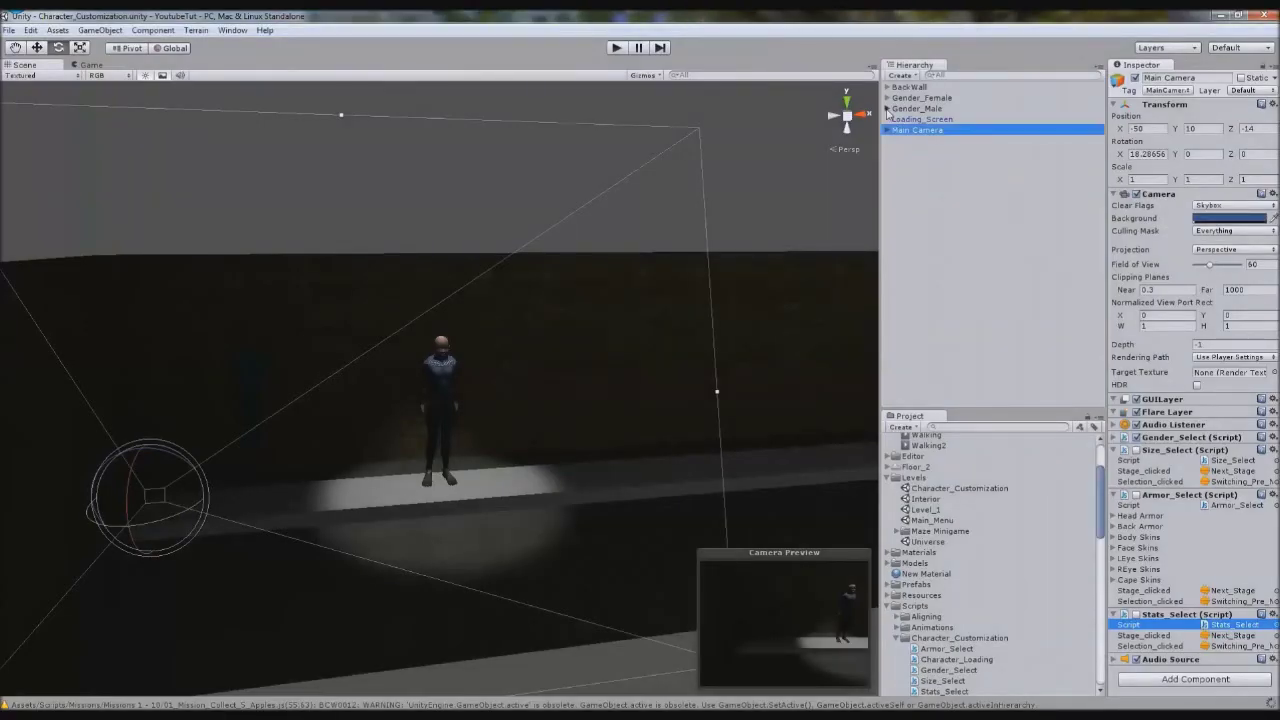
# Check Gender_Male's components in Unity, and write gameObject.Find("Character") under the Add Animations comment in Stats_Select.js.
pyautogui.click(913, 110)
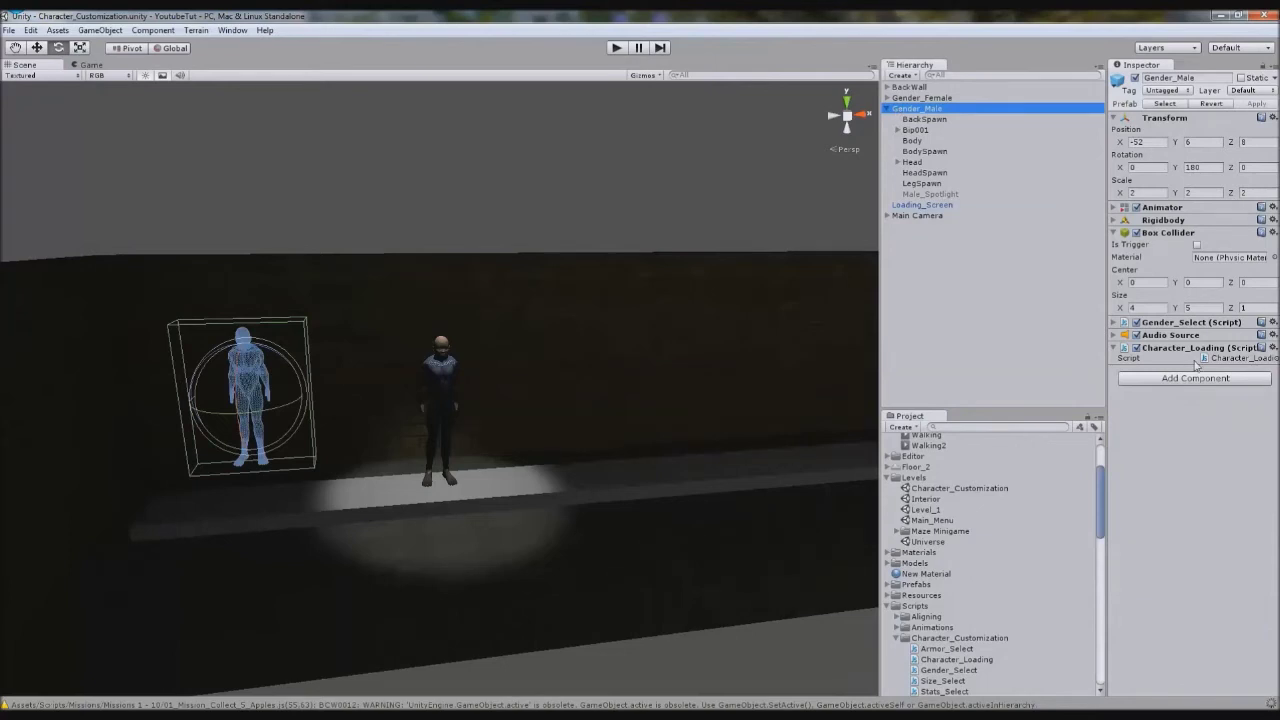
pyautogui.click(1176, 336)
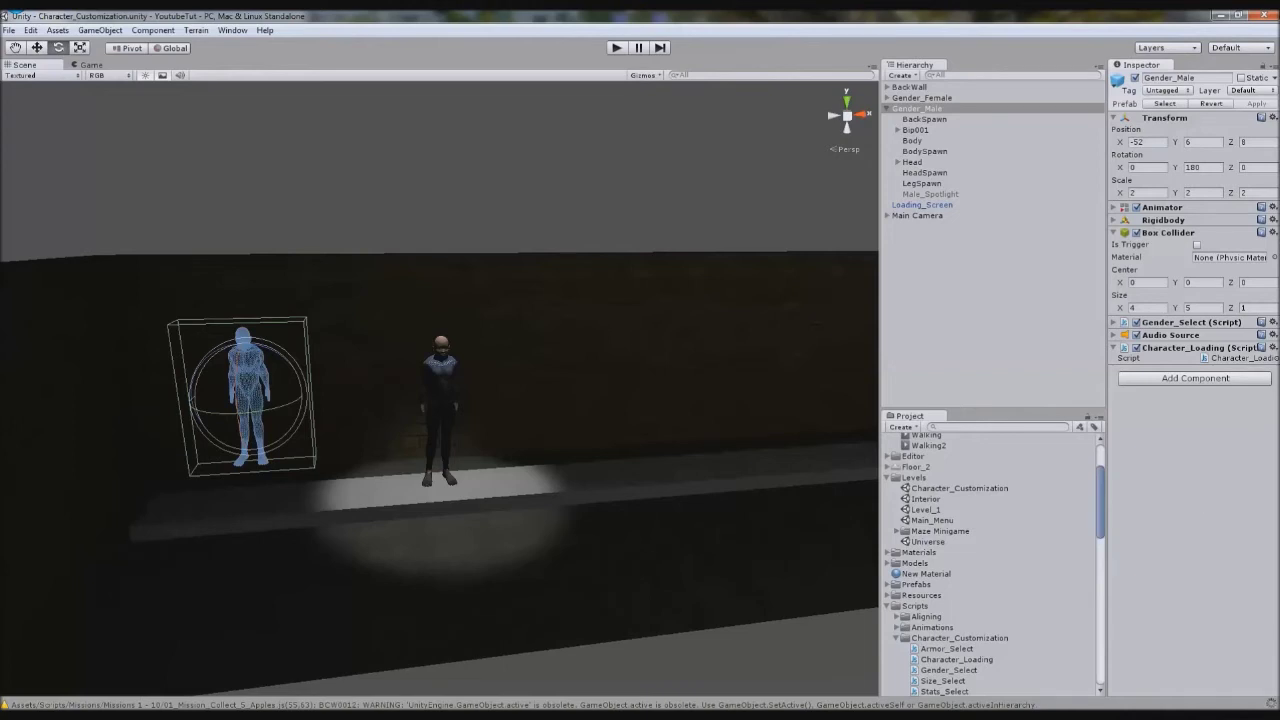
pyautogui.hotkey('alt', 'Tab')
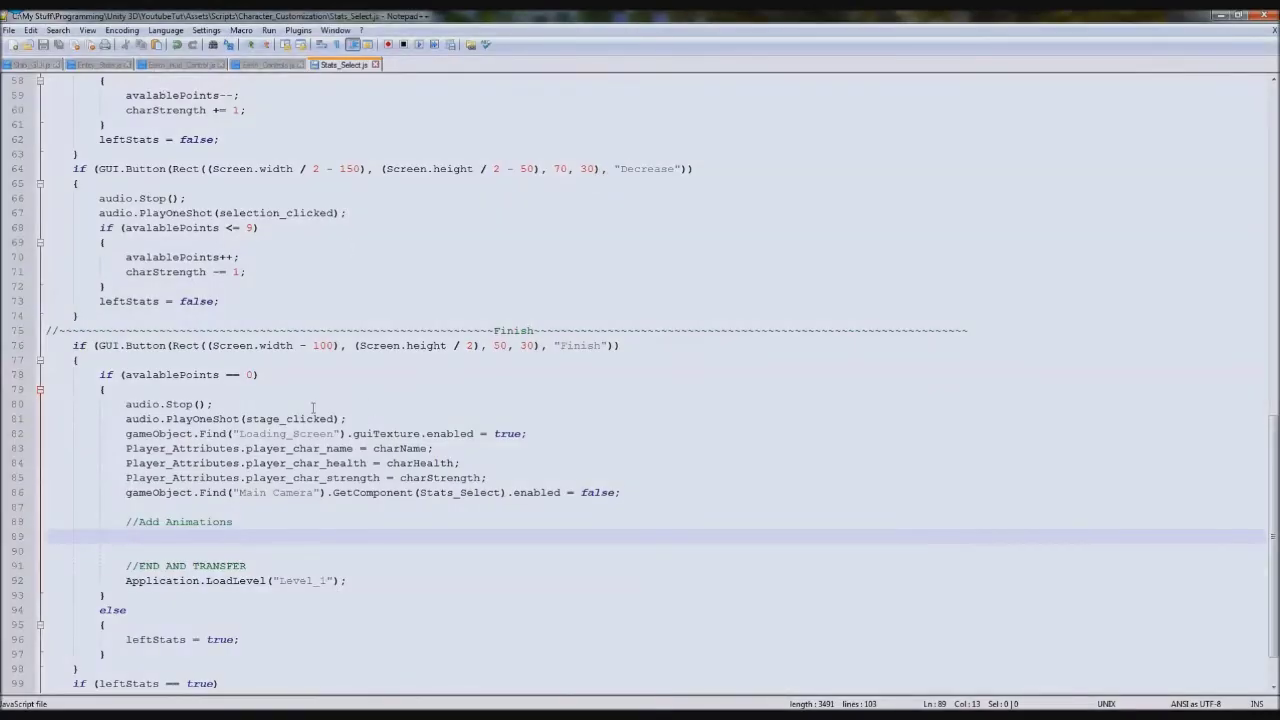
pyautogui.write('gameObject.Find("C')
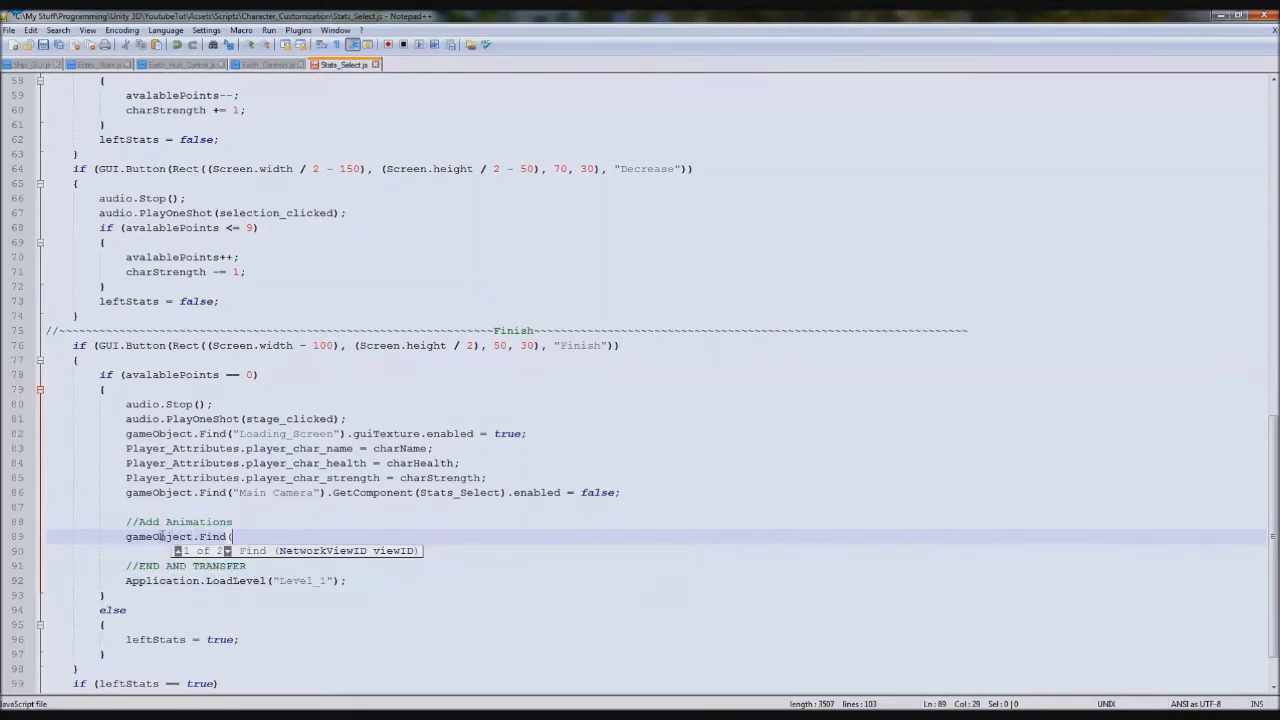
pyautogui.write('haracter")')
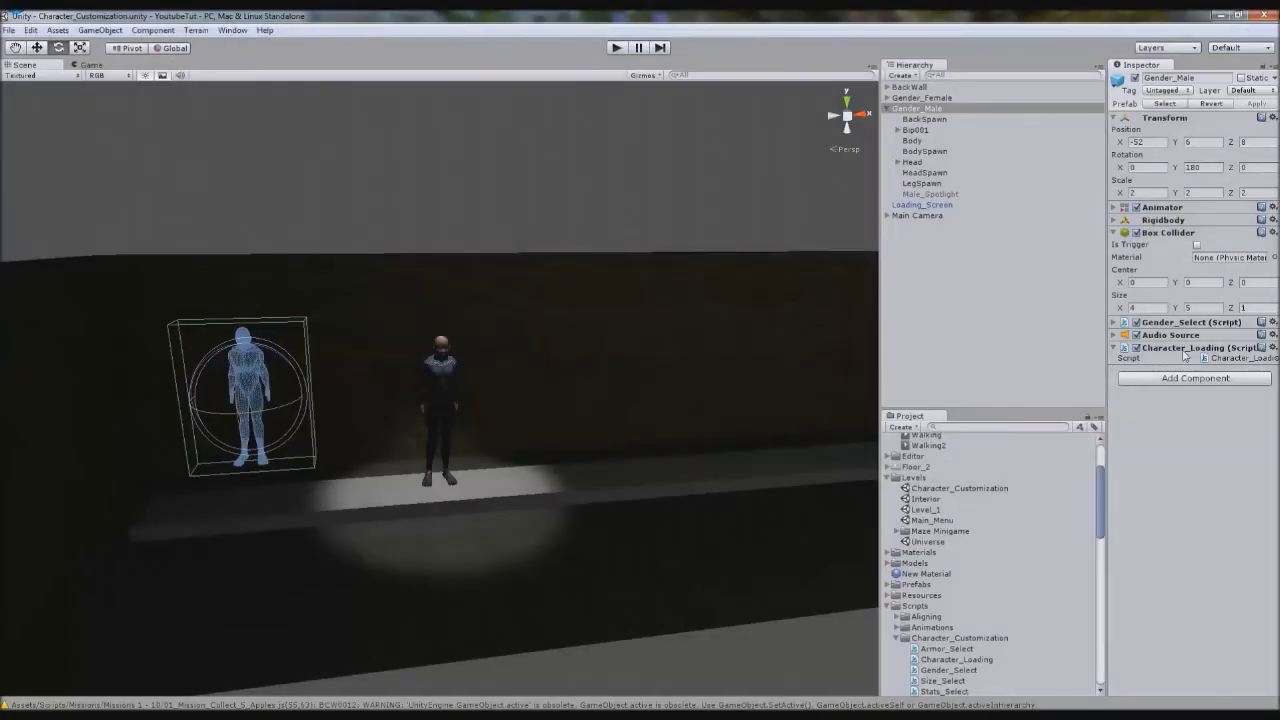
# Open the Main Camera's Armor_Select script, check how its Next block finds the Character object, and return to Stats_Select.js.
pyautogui.click(922, 206)
pyautogui.click(918, 215)
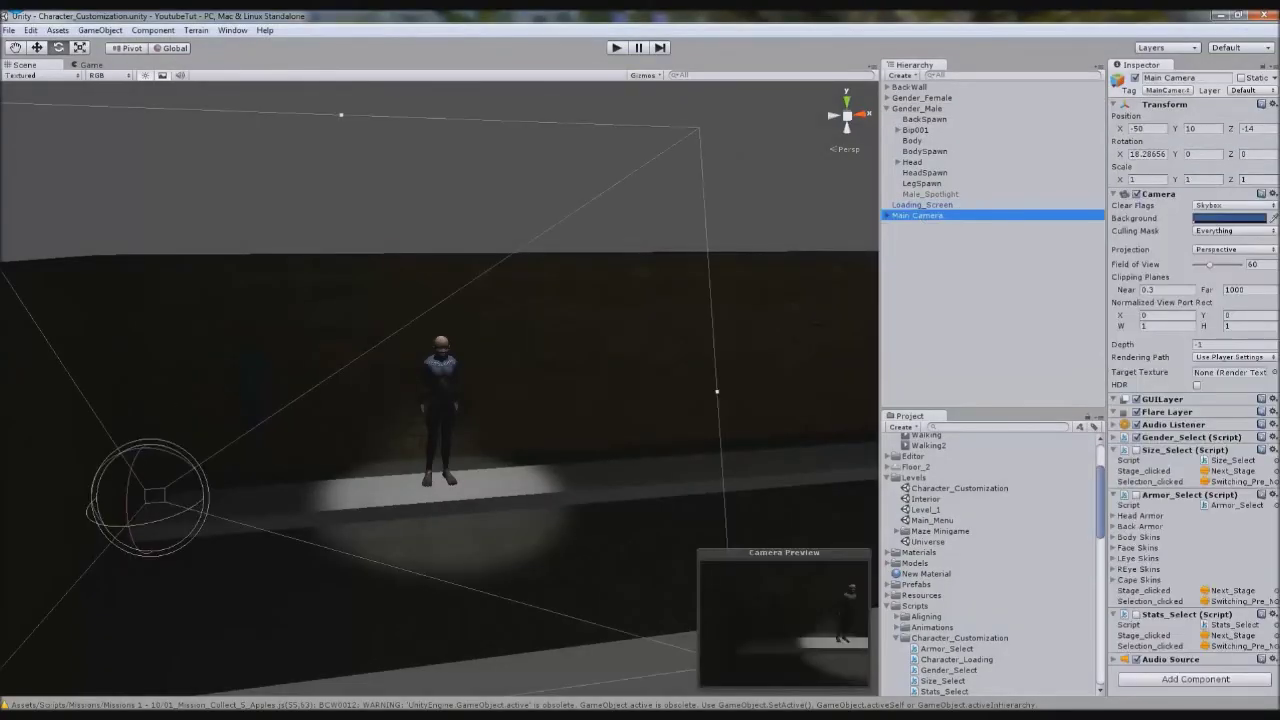
pyautogui.click(1237, 505)
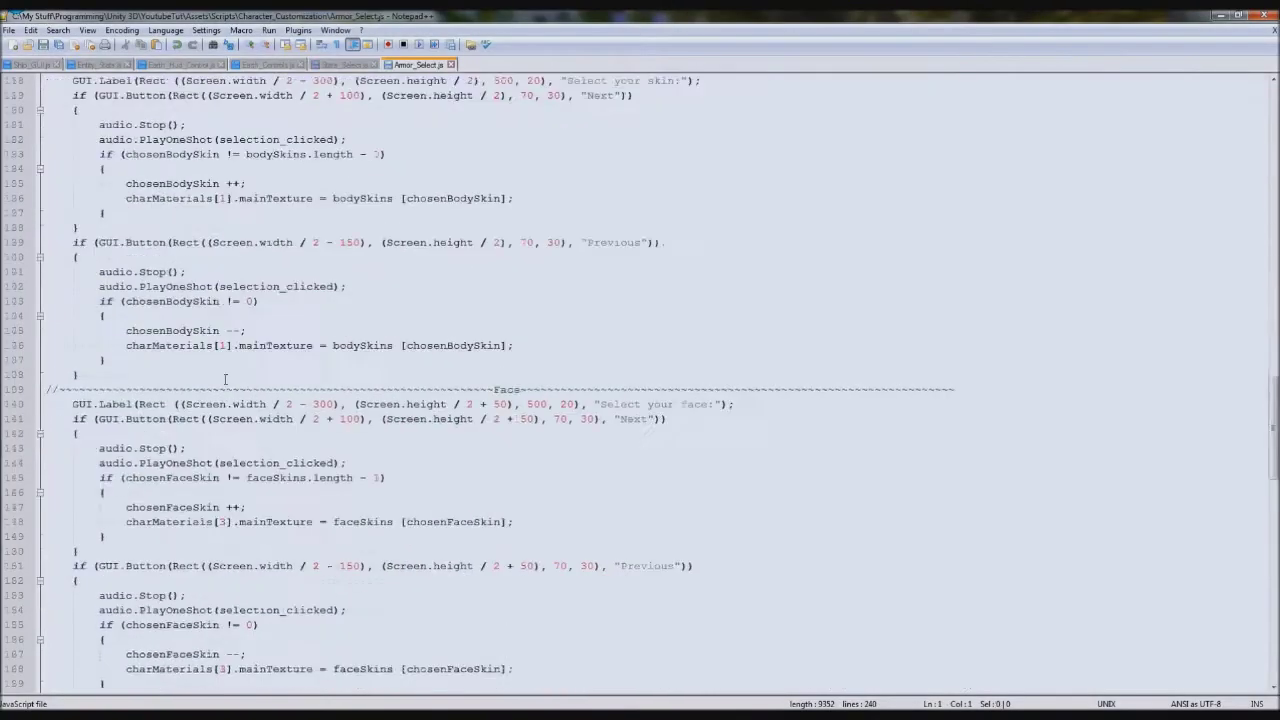
pyautogui.scroll(-10, 127, 481)
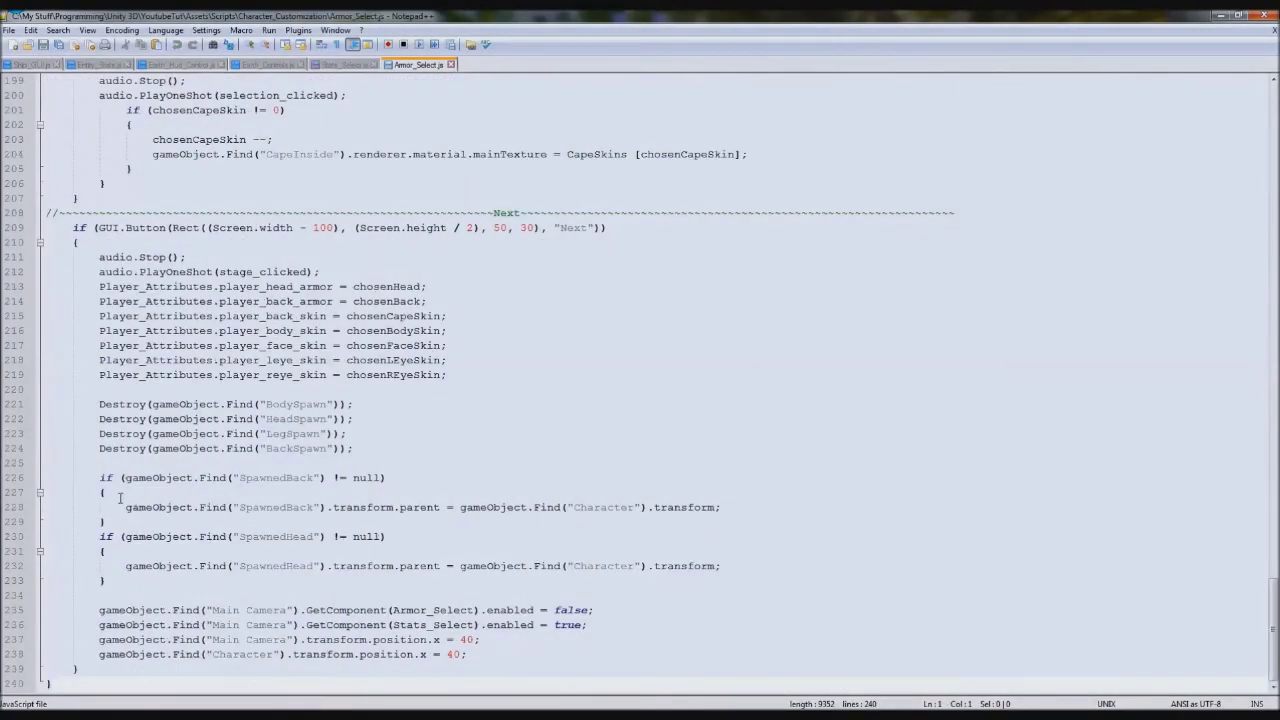
pyautogui.moveTo(461, 508); pyautogui.dragTo(647, 508)
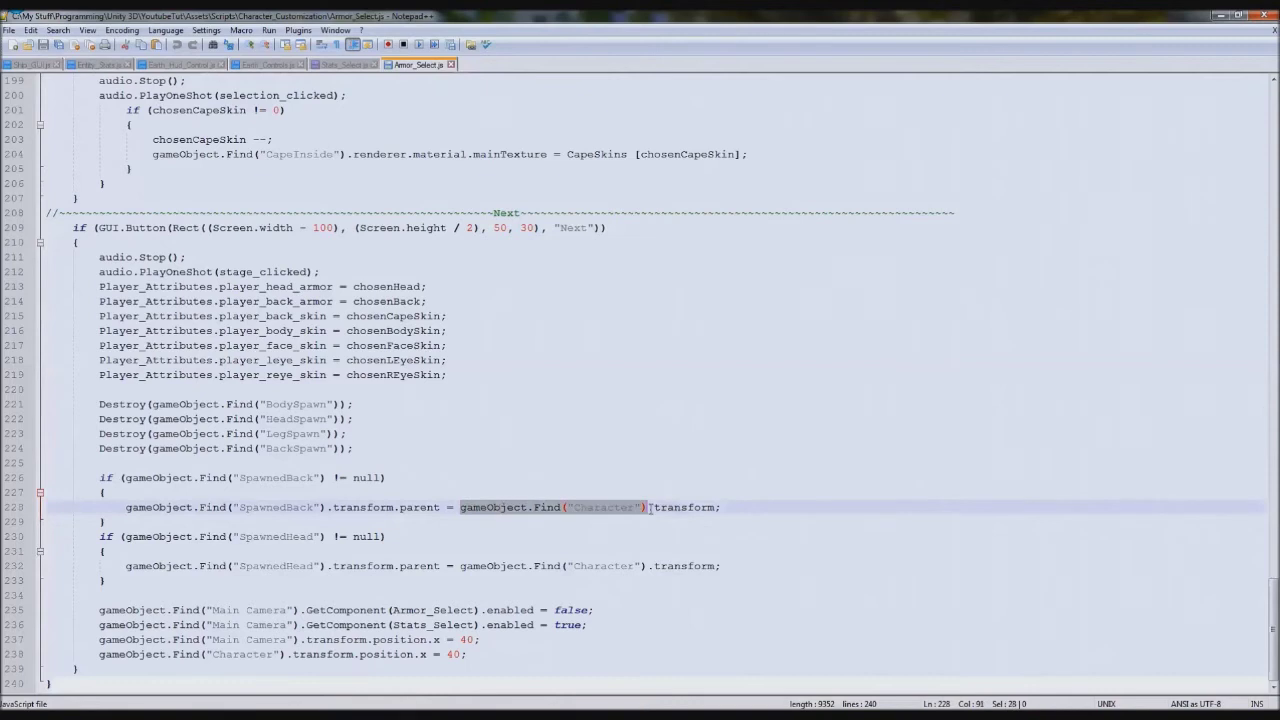
pyautogui.click(340, 64)
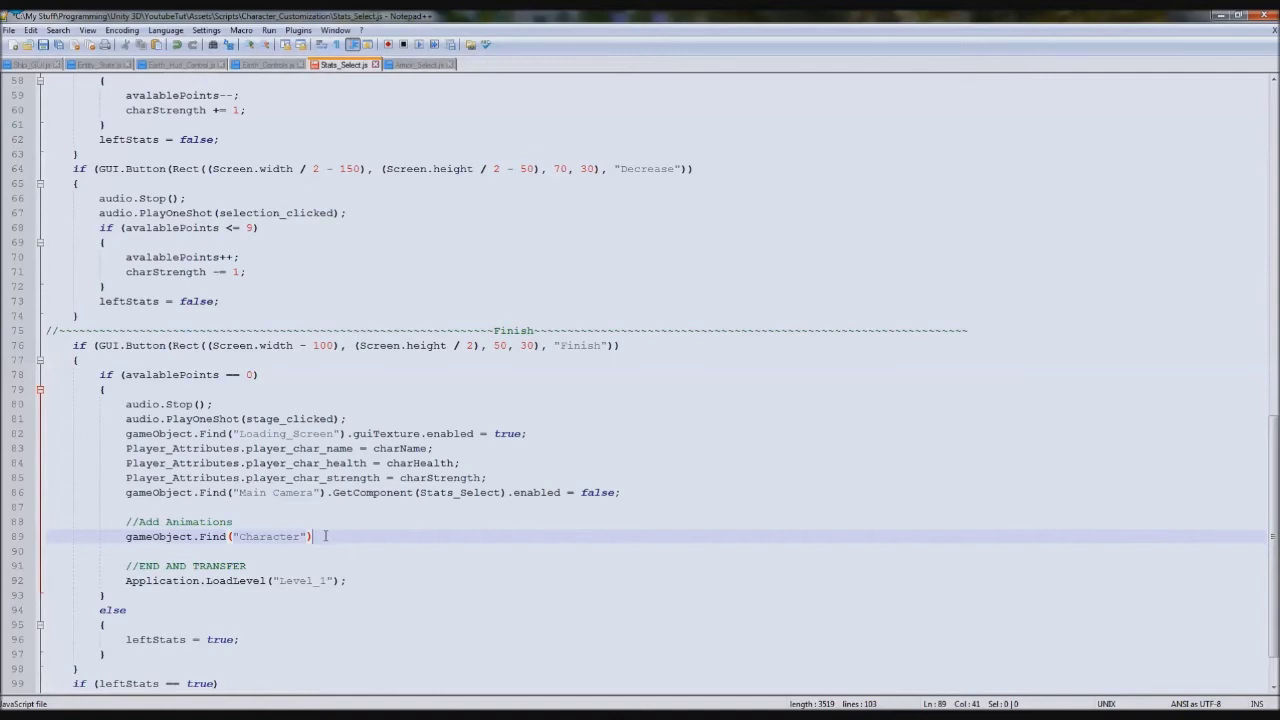
# Complete the Character line with .AddComponent("Animation"); and save Stats_Select.js.
pyautogui.write('.AddComponent(""')
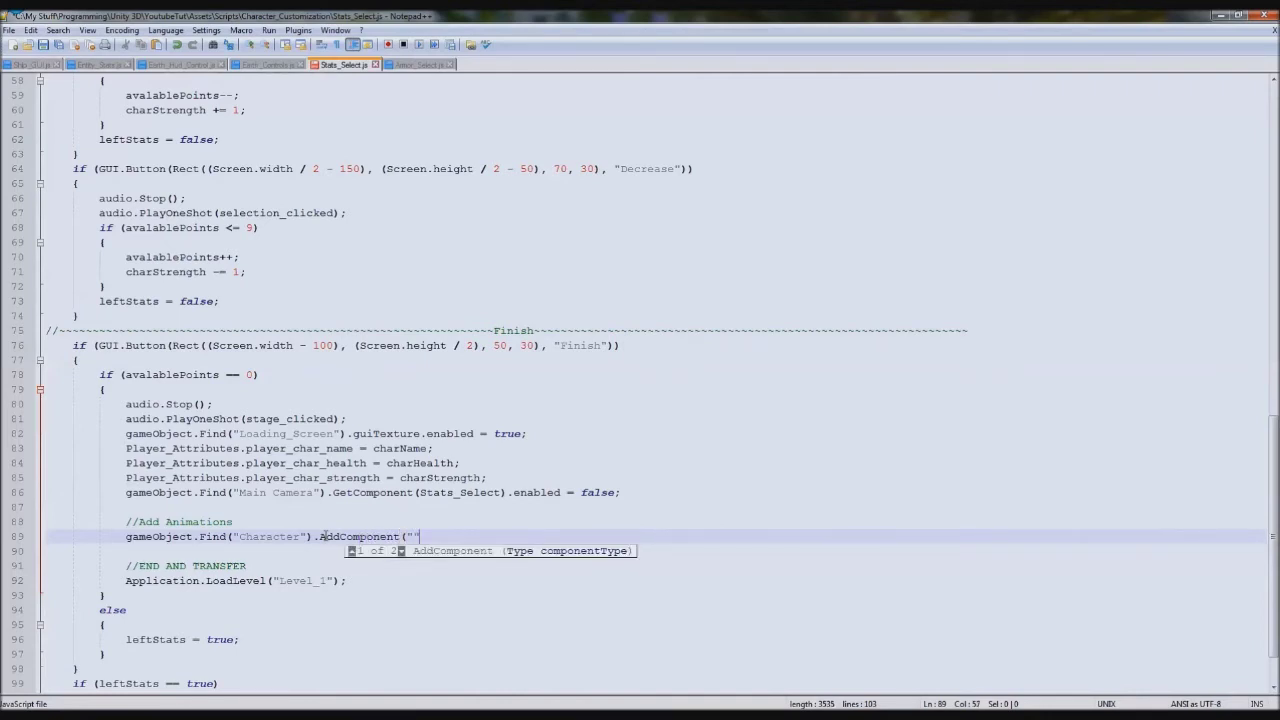
pyautogui.write(');')
pyautogui.press('Left')
pyautogui.press('Left')
pyautogui.press('Left')
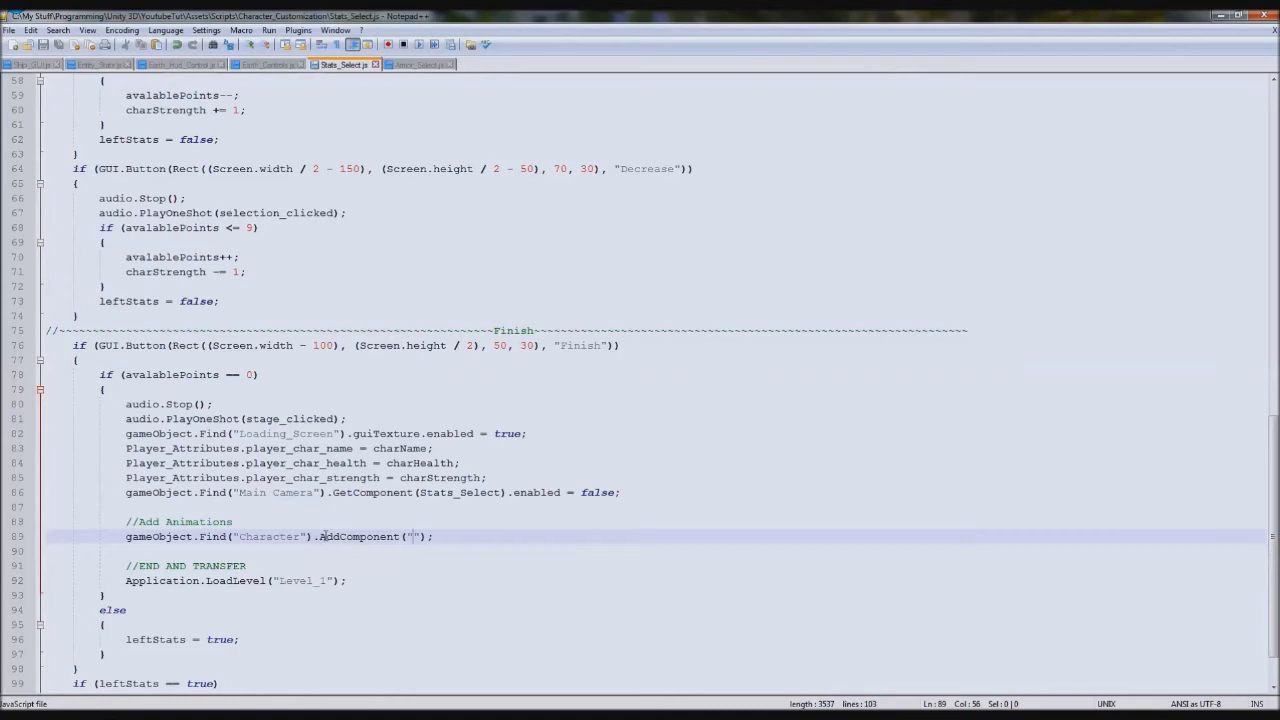
pyautogui.write('Animation')
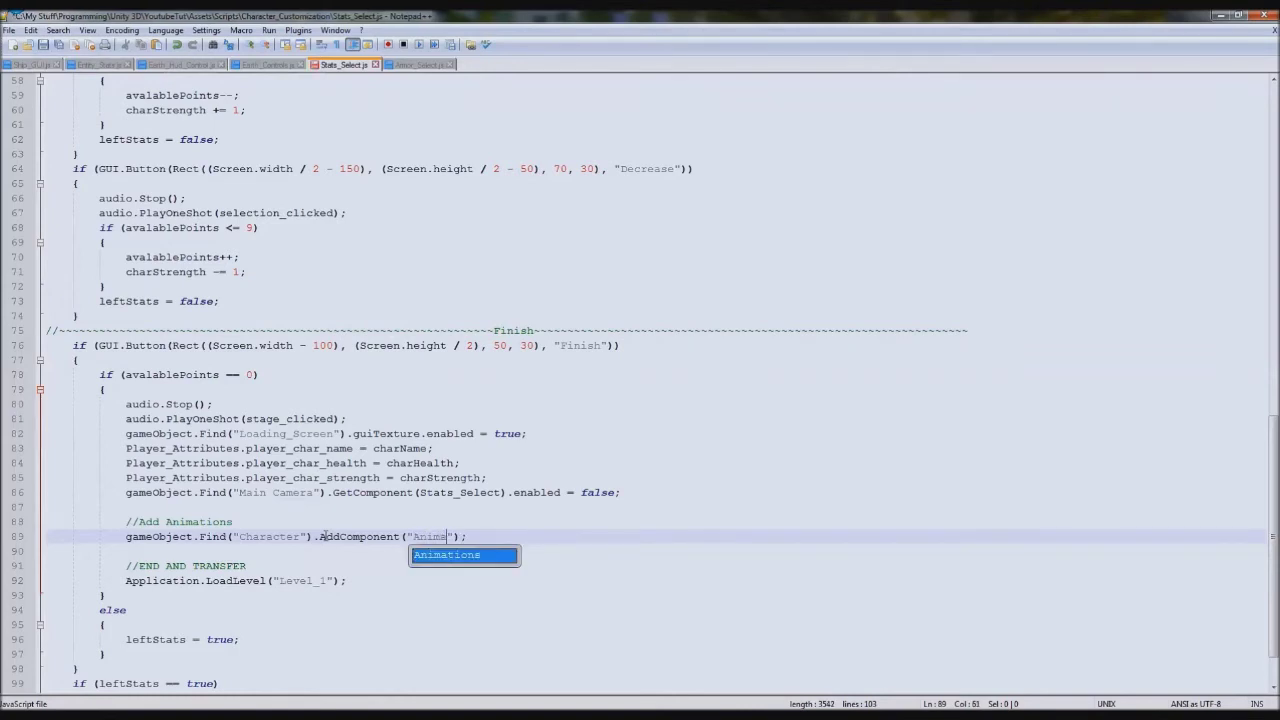
pyautogui.click(423, 505)
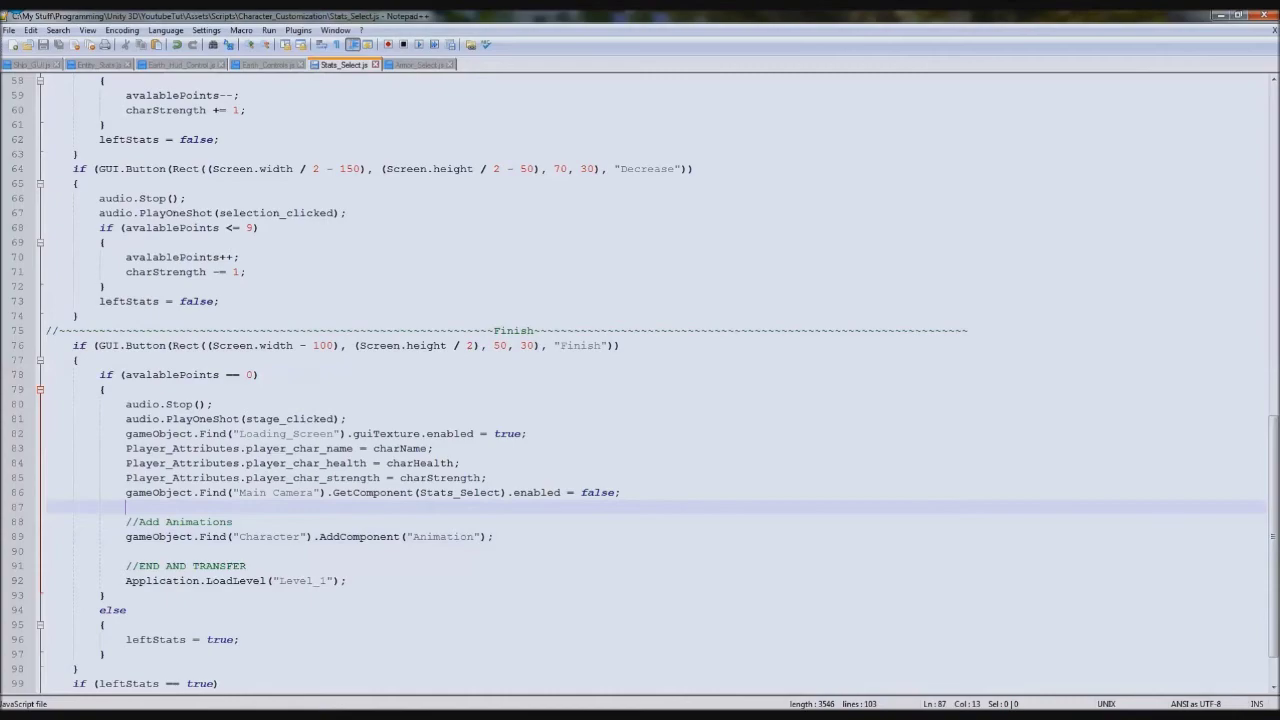
# Run the customization scene in Unity through to Level_1 and examine the Animation component on Main_Char, including its Animations size.
pyautogui.hotkey('alt', 'Tab')
pyautogui.click(613, 50)
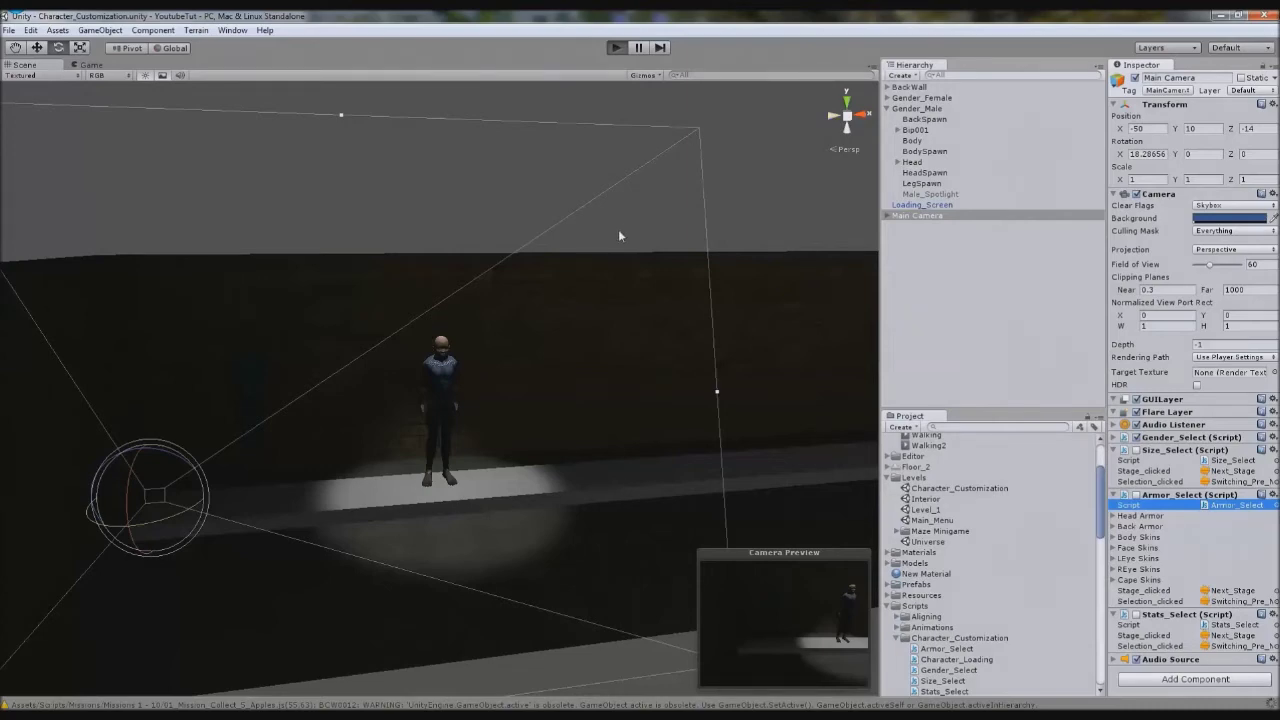
pyautogui.hotkey('ctrl', 'p')
pyautogui.click(732, 398)
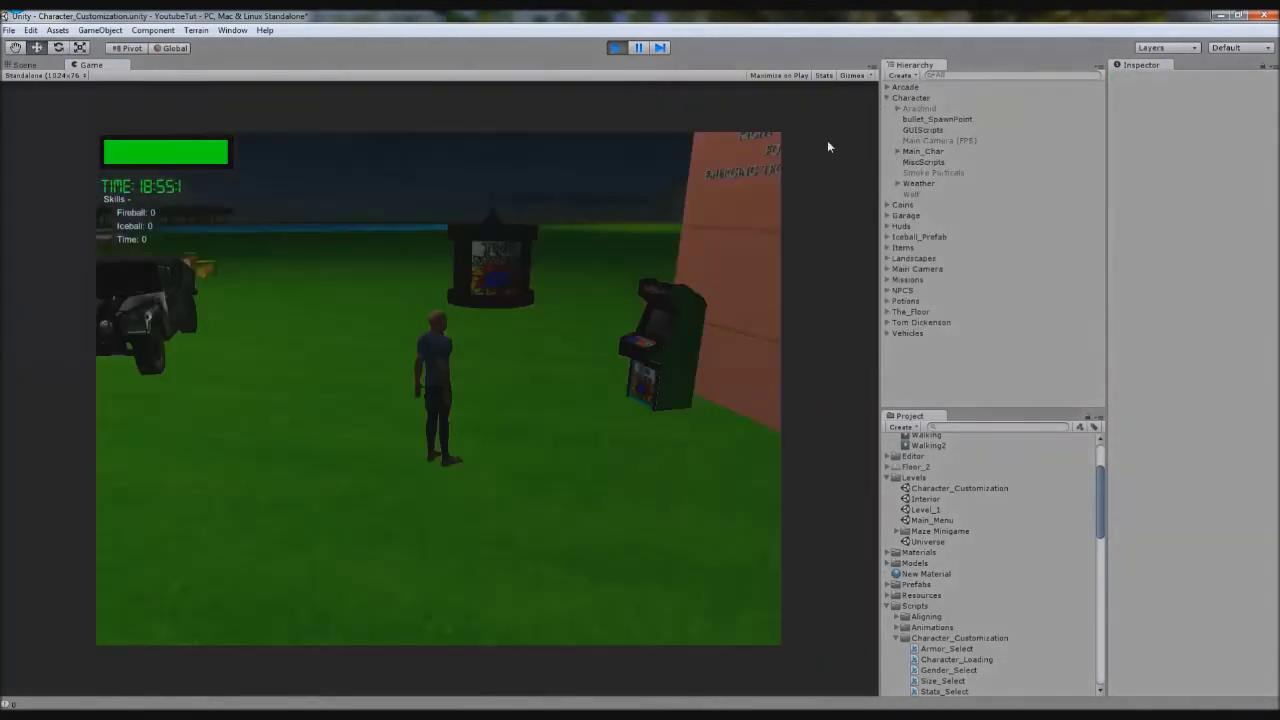
pyautogui.click(921, 151)
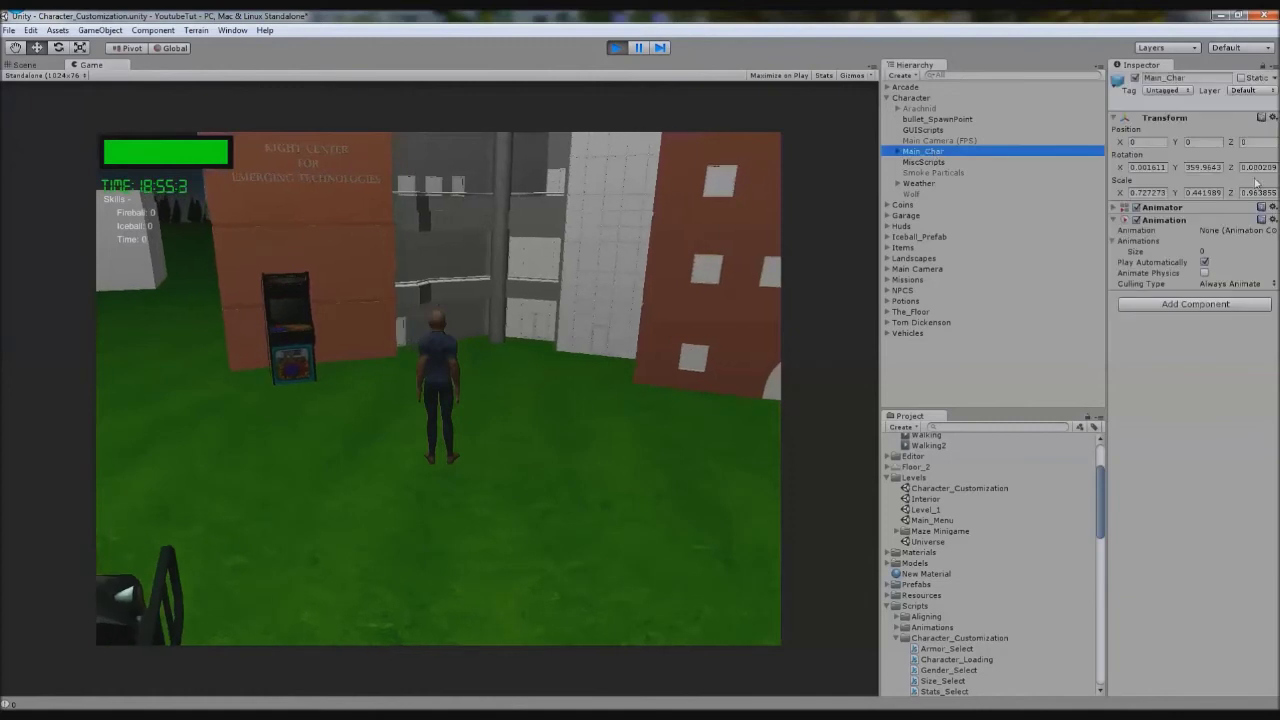
pyautogui.click(1166, 252)
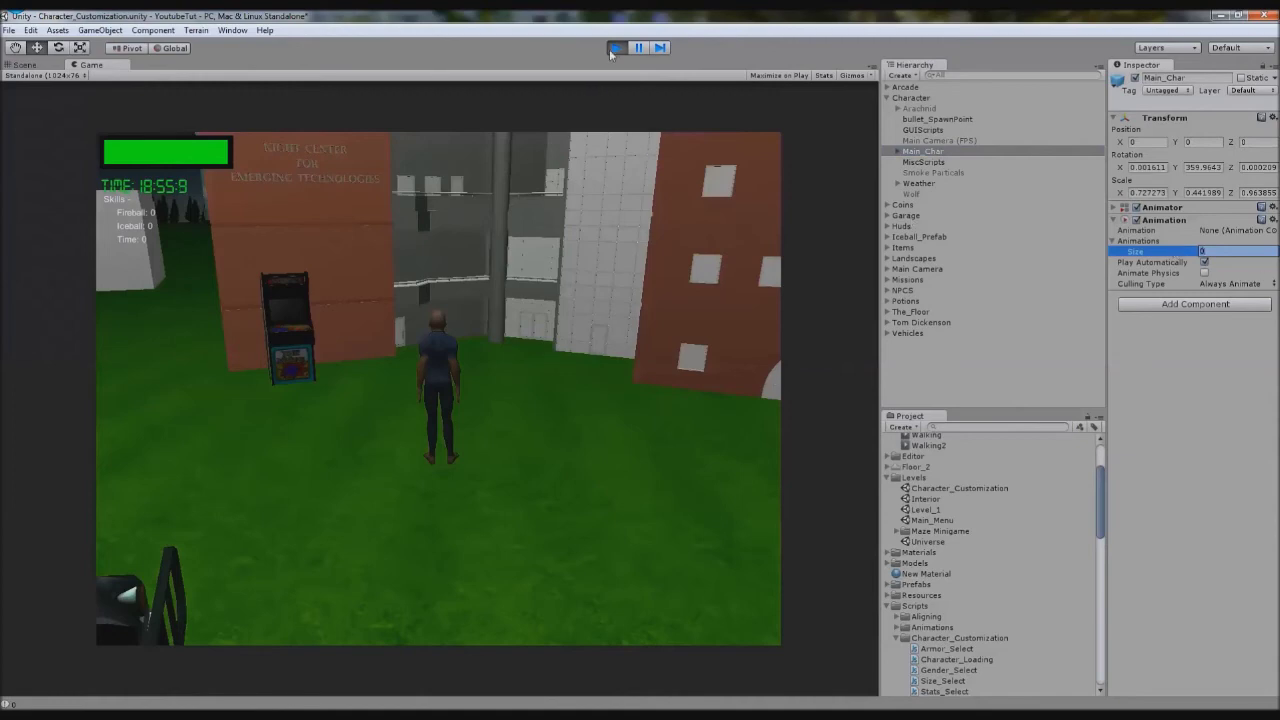
# Switch to Stats_Select.js in Notepad++ and add an //Animations comment below the AudioClip variables.
pyautogui.hotkey('alt', 'Tab')
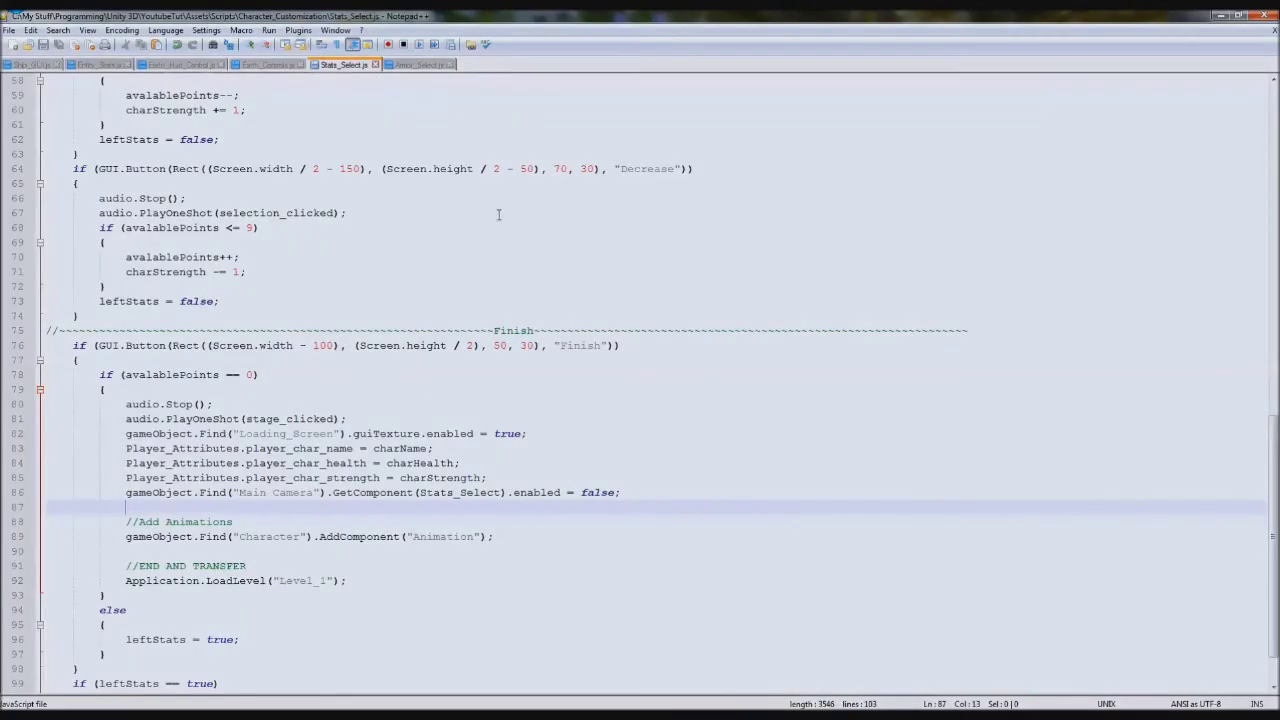
pyautogui.click(507, 536)
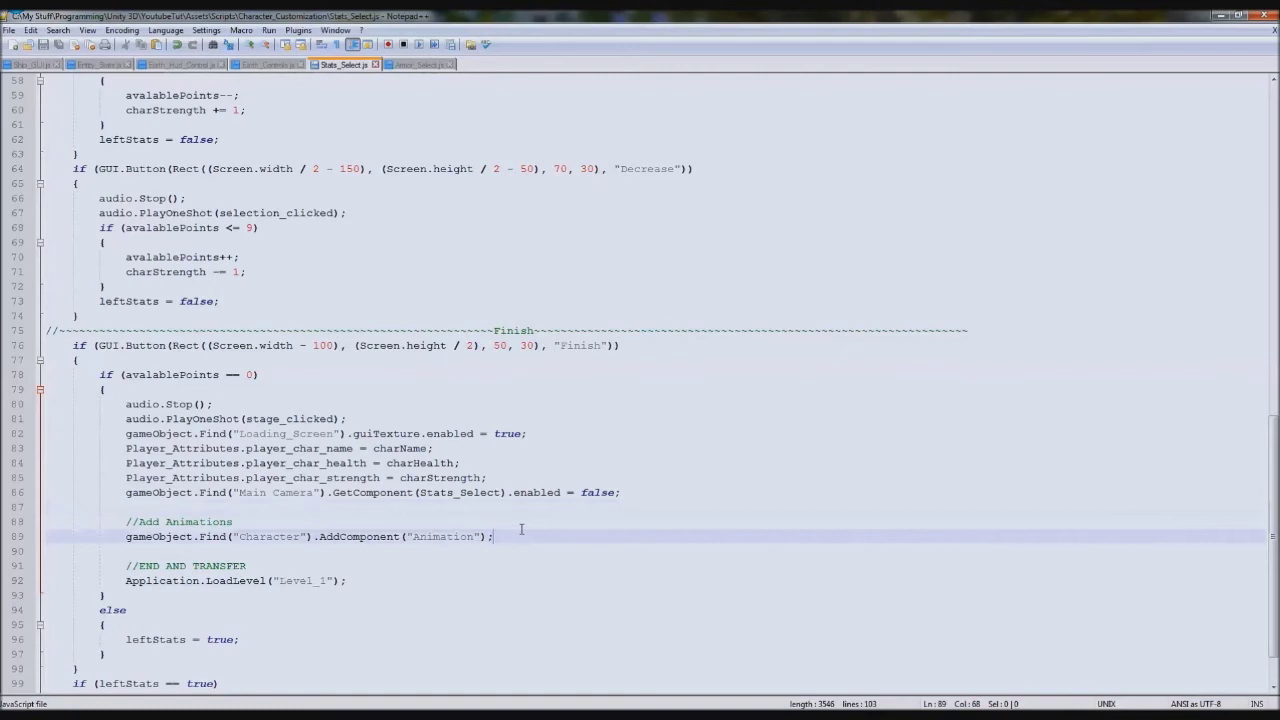
pyautogui.scroll(19, 521, 529)
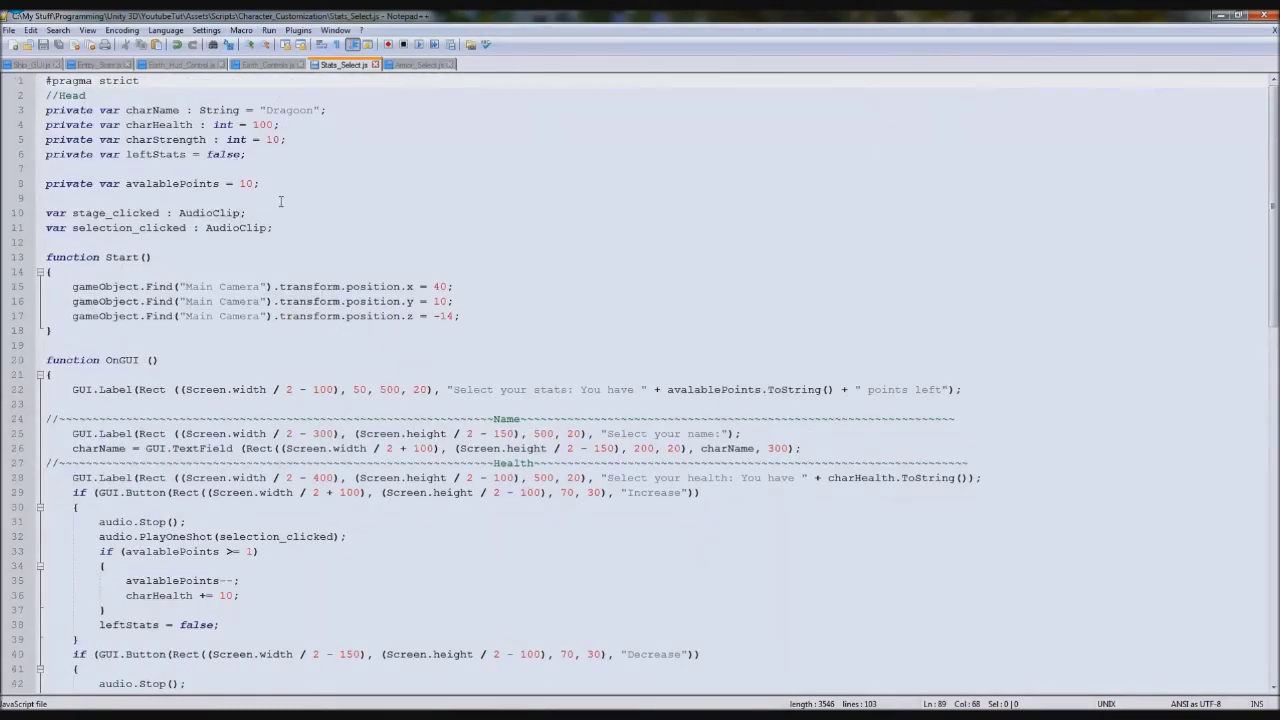
pyautogui.click(312, 229)
pyautogui.press('Return')
pyautogui.press('Return')
pyautogui.write('//Animations')
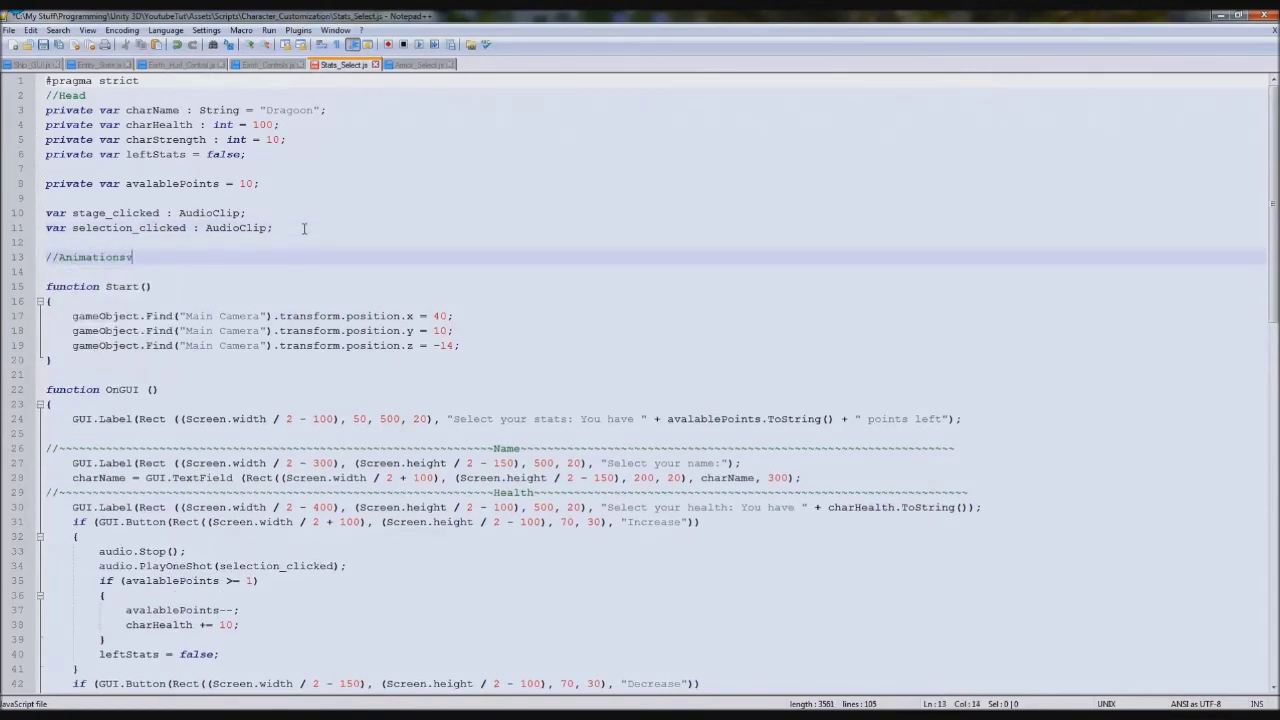
# Declare var animations : AnimationClip[]; under the new //Animations comment.
pyautogui.press('Return')
pyautogui.write('var ani')
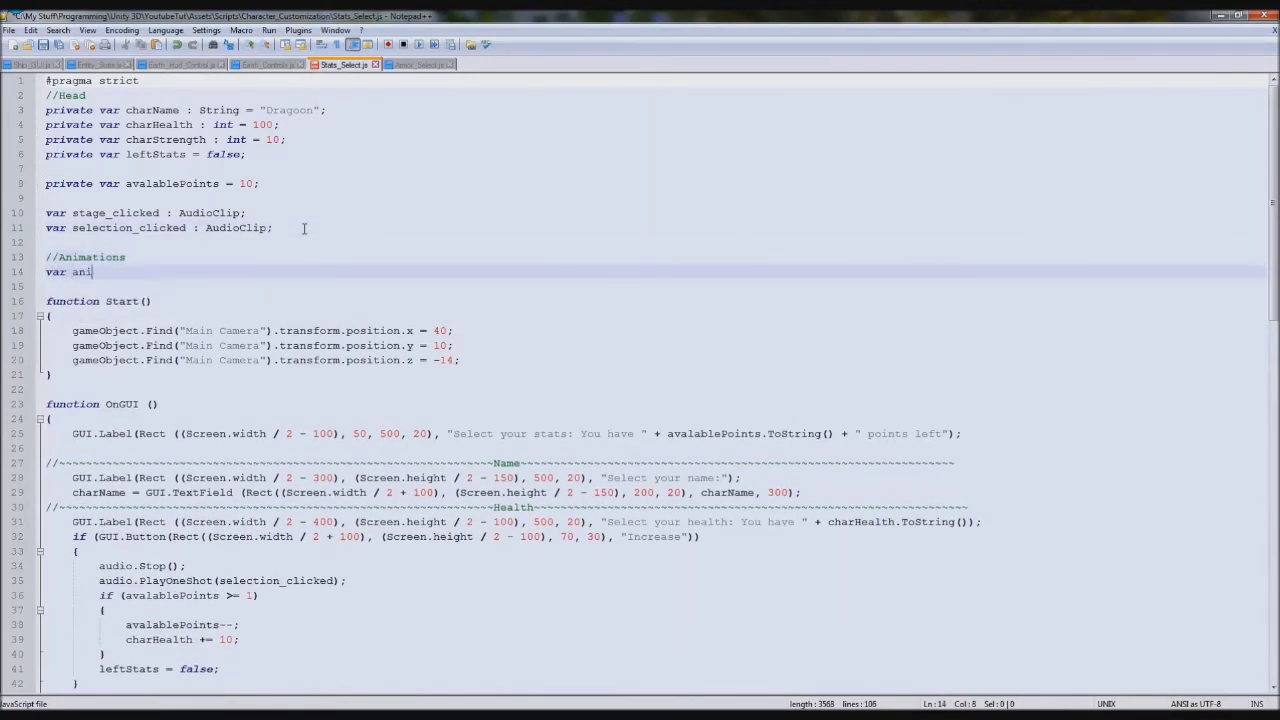
pyautogui.write('mations : AnimationClip')
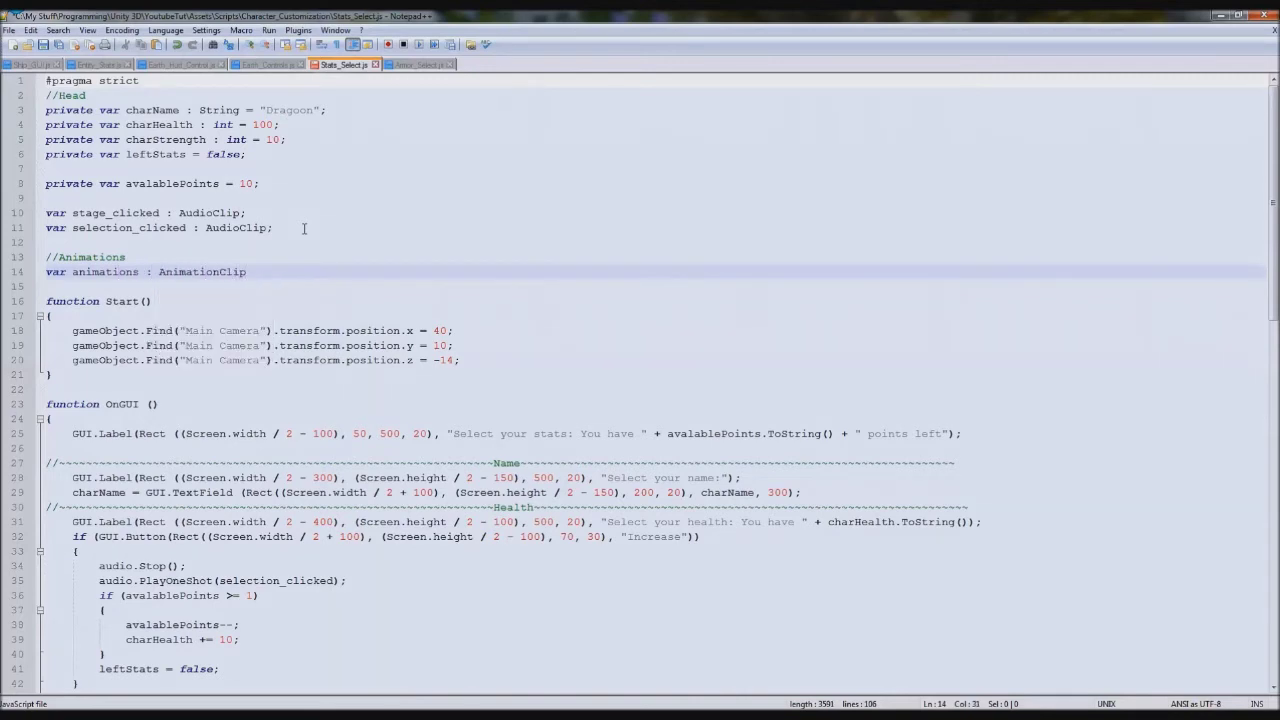
pyautogui.write('[];')
pyautogui.doubleClick(100, 258)
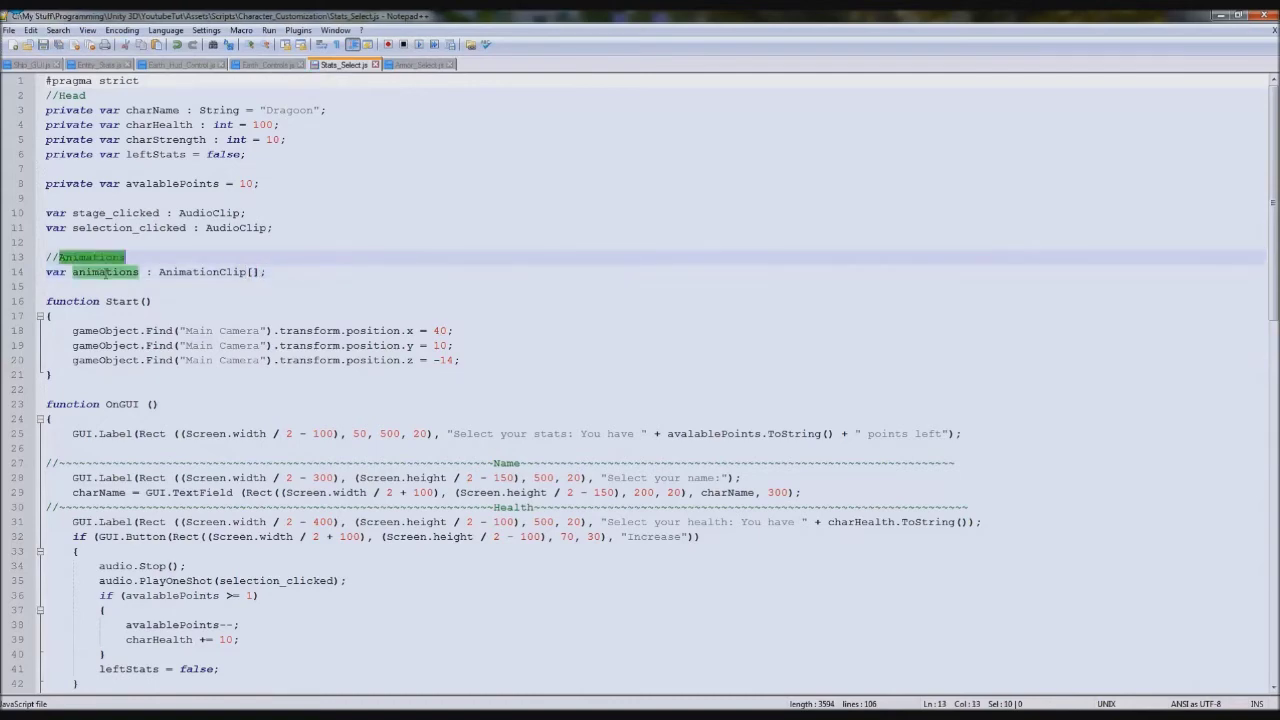
pyautogui.doubleClick(105, 272)
pyautogui.scroll(-7, 134, 248)
pyautogui.scroll(7, 134, 248)
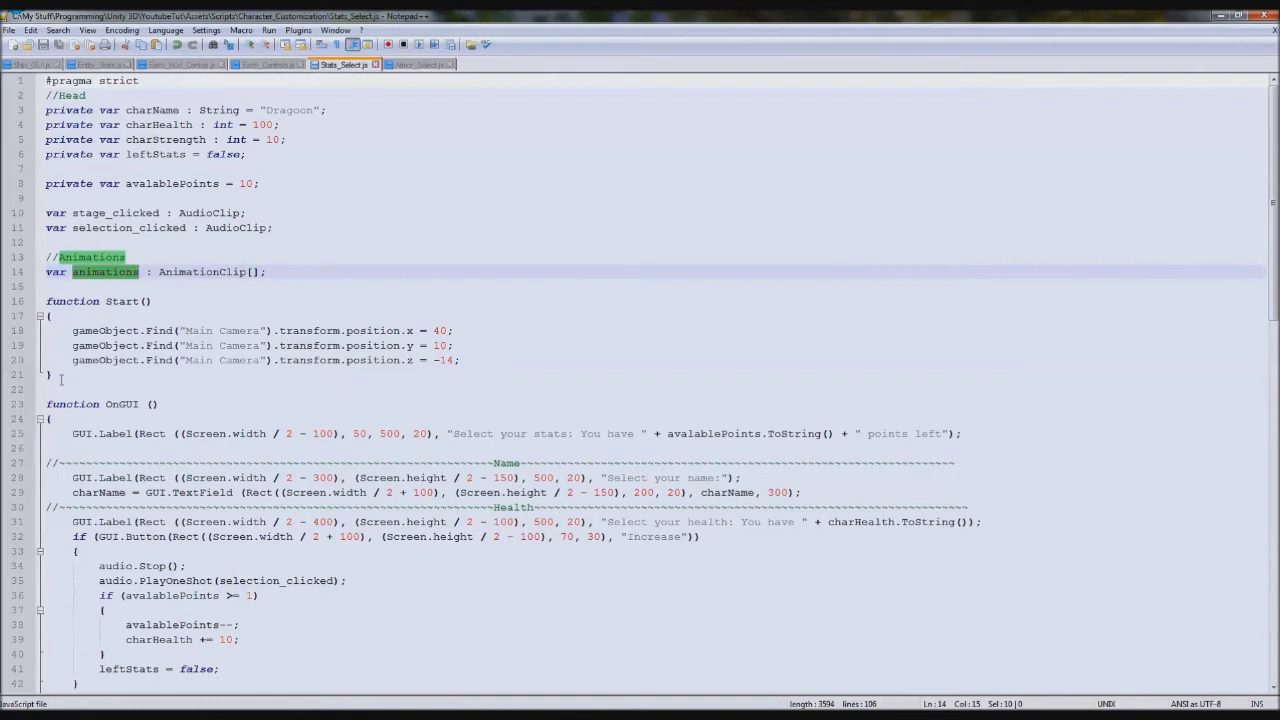
# Below the AddComponent line in the Finish block, write the loop header for (var i = 0; i < animations.length; i++).
pyautogui.scroll(-20, 108, 127)
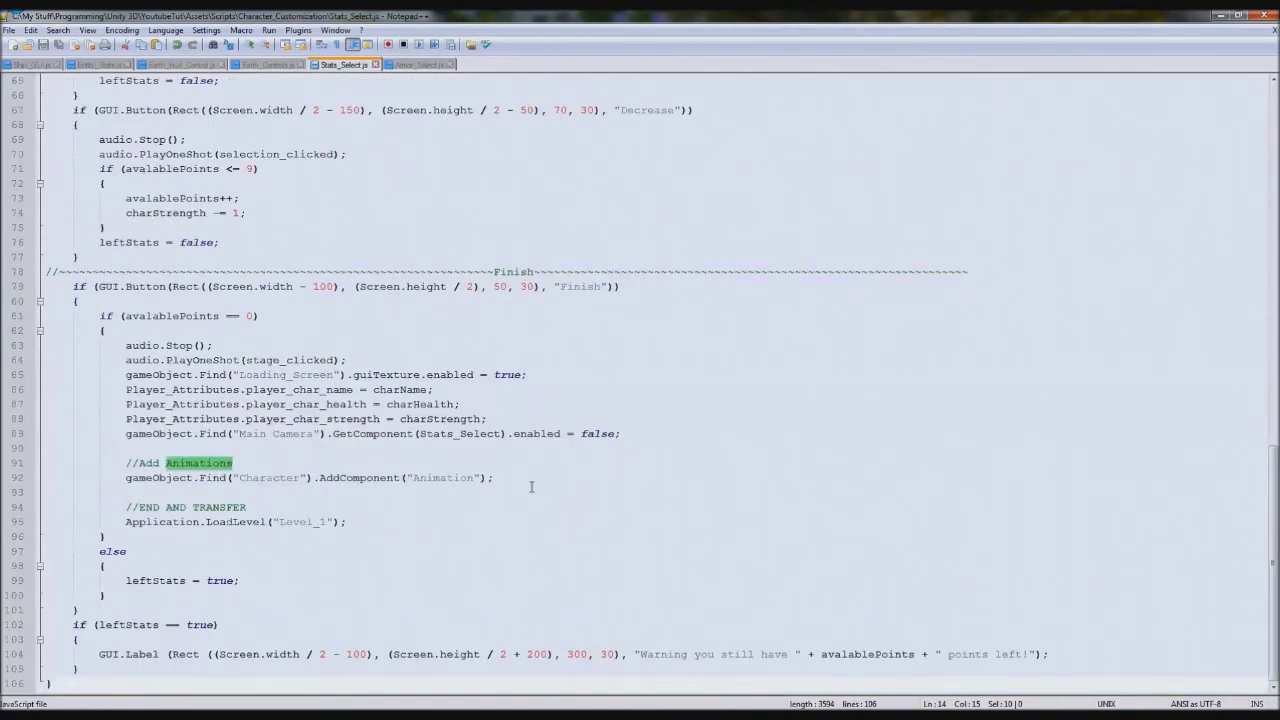
pyautogui.click(531, 485)
pyautogui.press('Return')
pyautogui.press('Return')
pyautogui.write('for (var i = 0; i ')
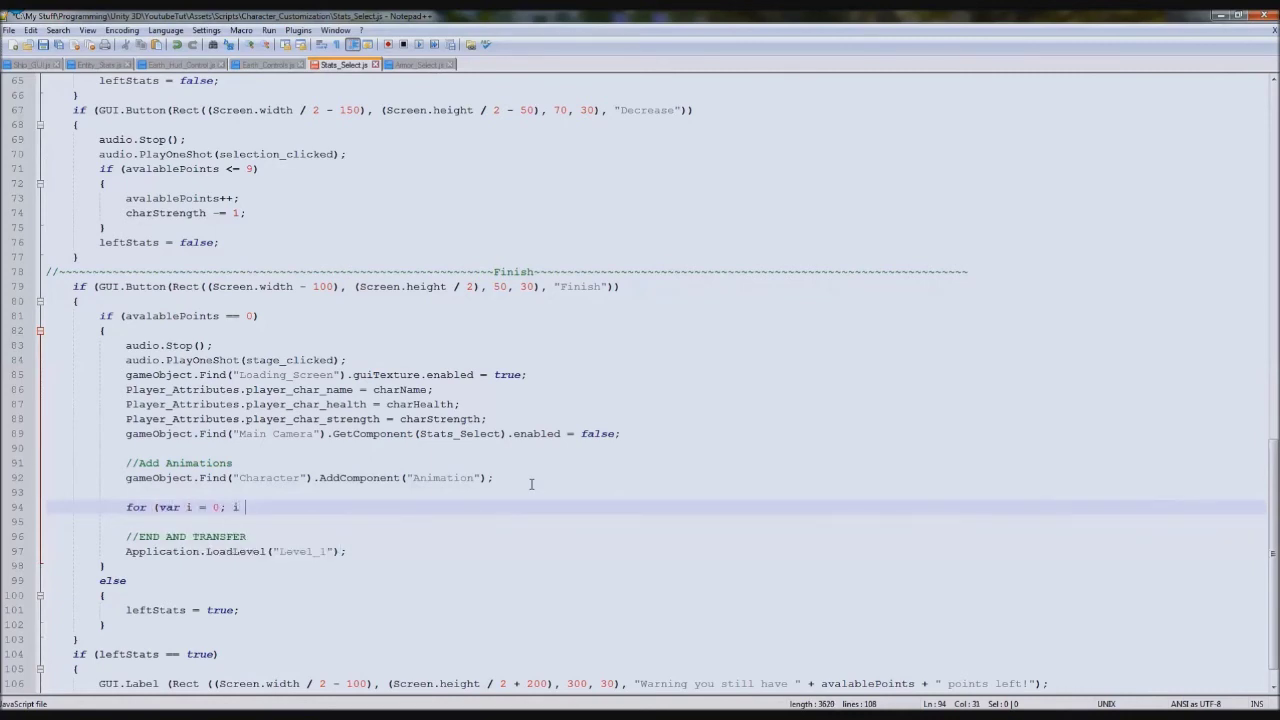
pyautogui.write('< animations.length;')
pyautogui.moveTo(167, 506); pyautogui.dragTo(306, 511)
pyautogui.click(388, 508)
pyautogui.write('i++)')
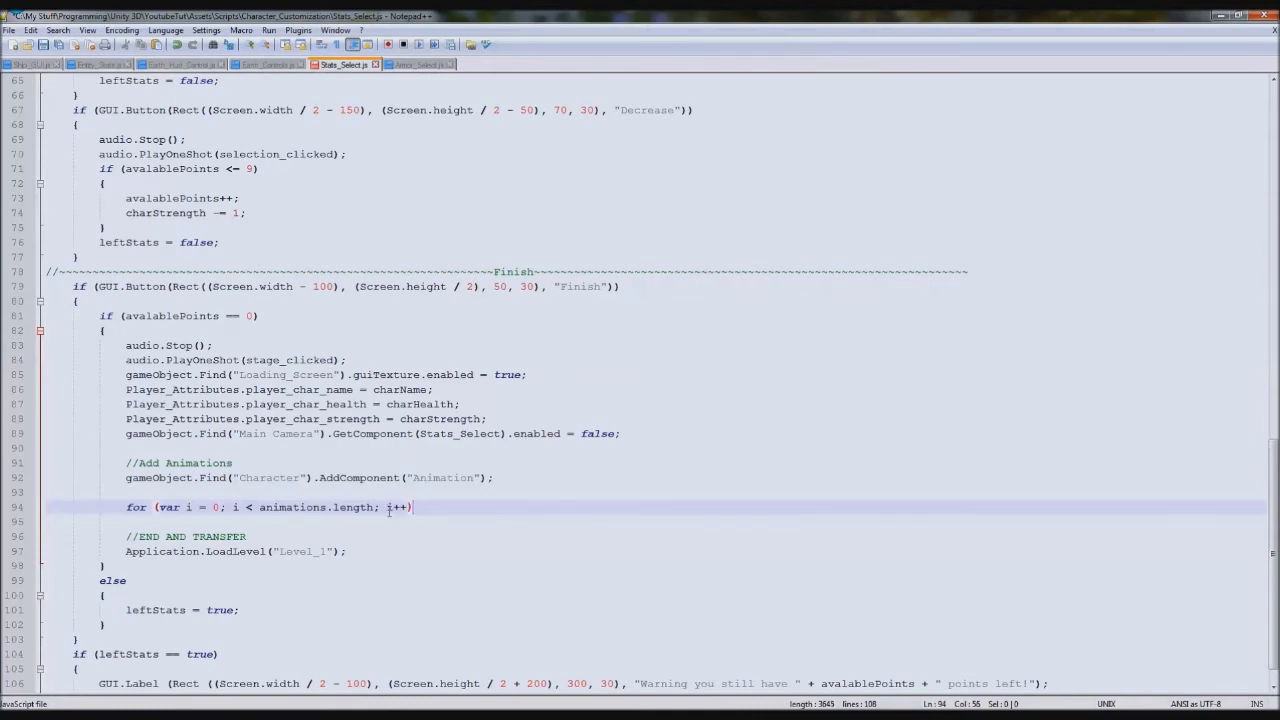
# Add opening and closing braces under the for loop, with an empty indented line between them.
pyautogui.press('Return')
pyautogui.write('{')
pyautogui.press('Return')
pyautogui.press('Return')
pyautogui.write('}')
pyautogui.press('Up')
pyautogui.press('Tab')
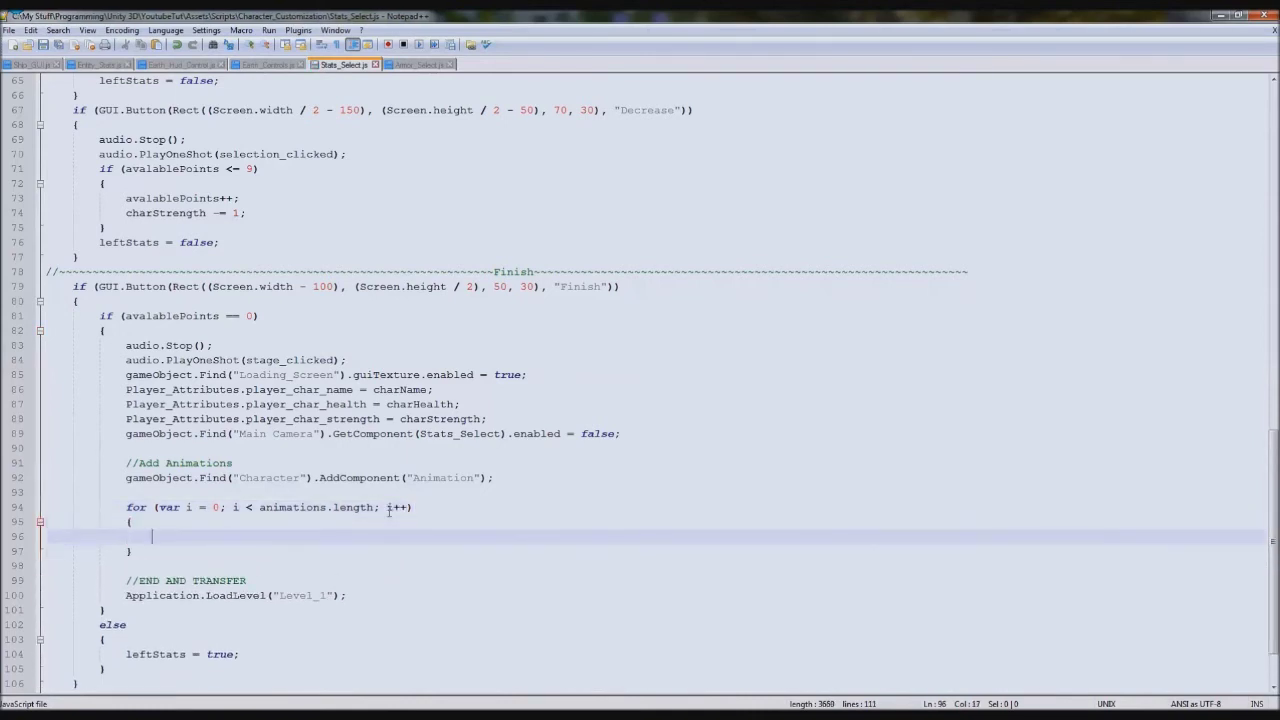
# Inside the for loop, begin the statement gameObject.Find("Character").animation.AddClip( for adding the clips.
pyautogui.write('gameObject.')
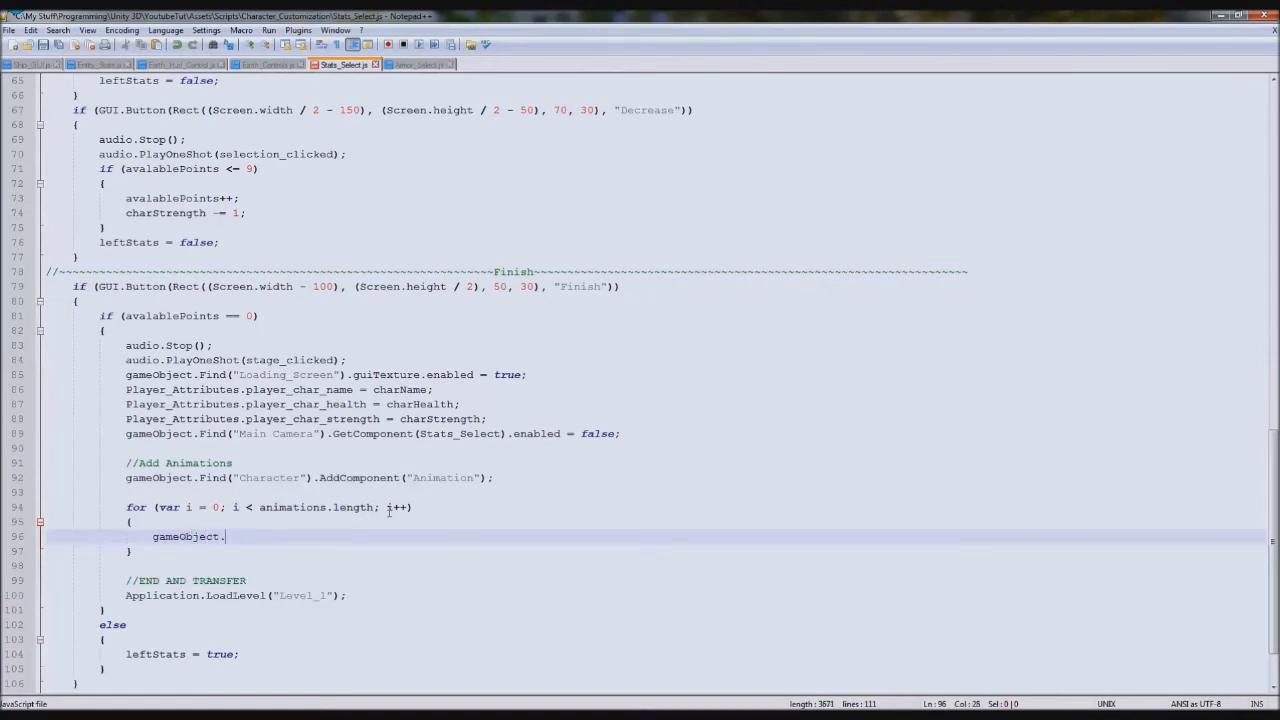
pyautogui.write('Find("Character')
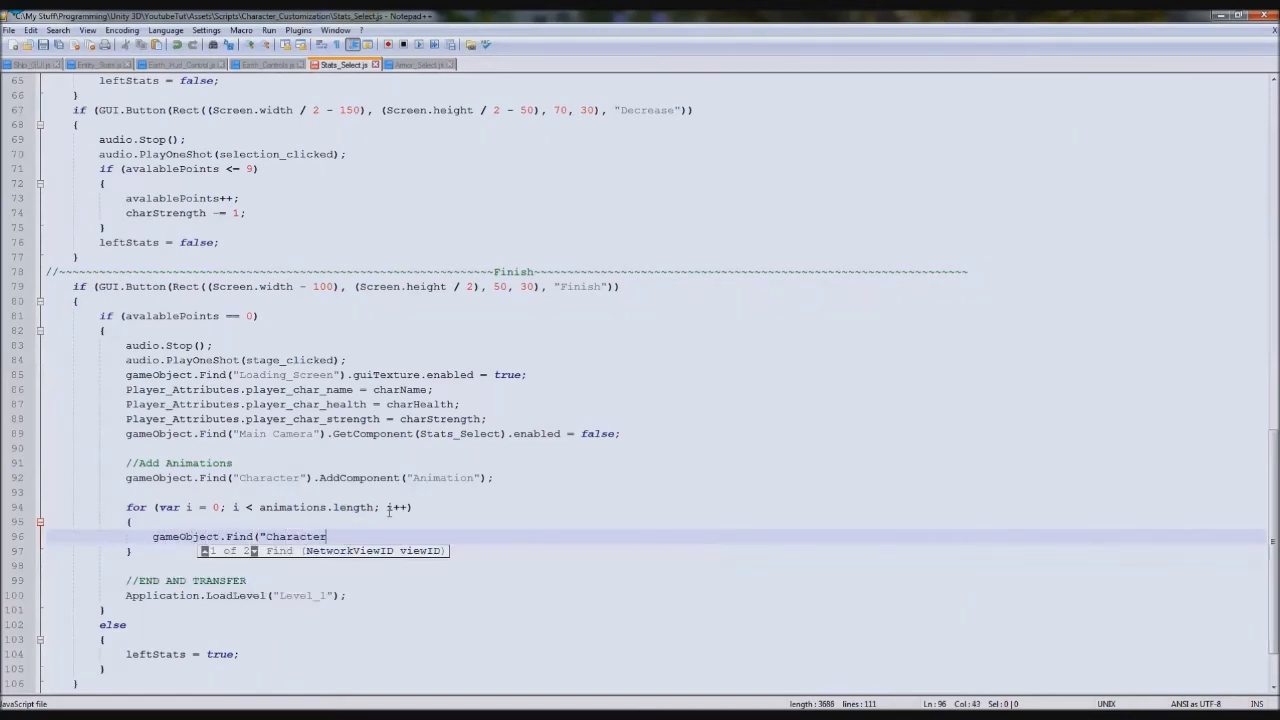
pyautogui.write('").')
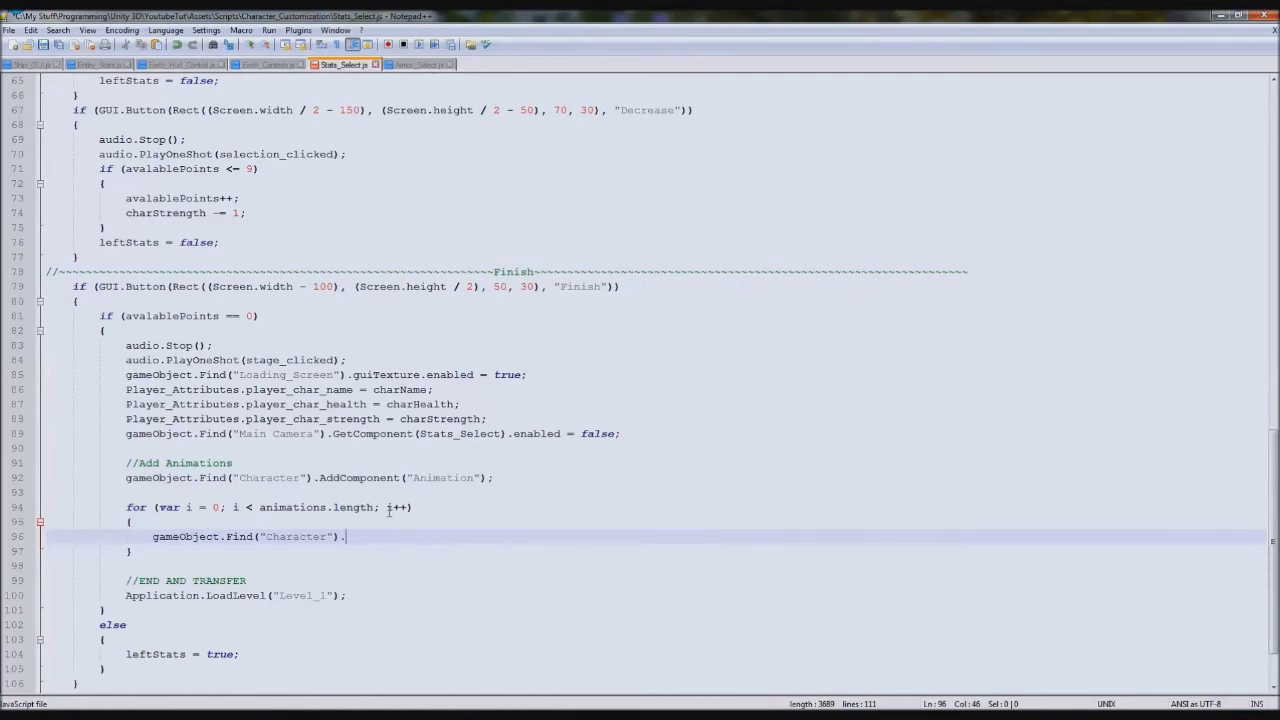
pyautogui.write('animation')
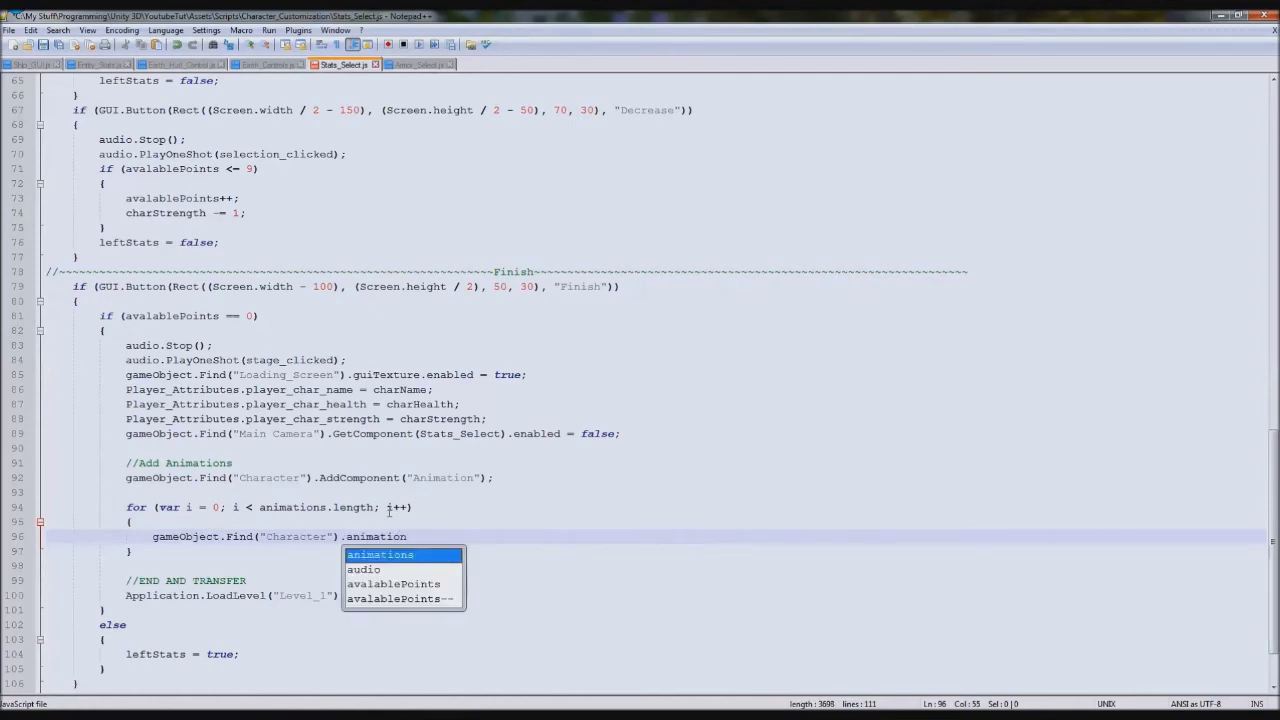
pyautogui.write('.Add')
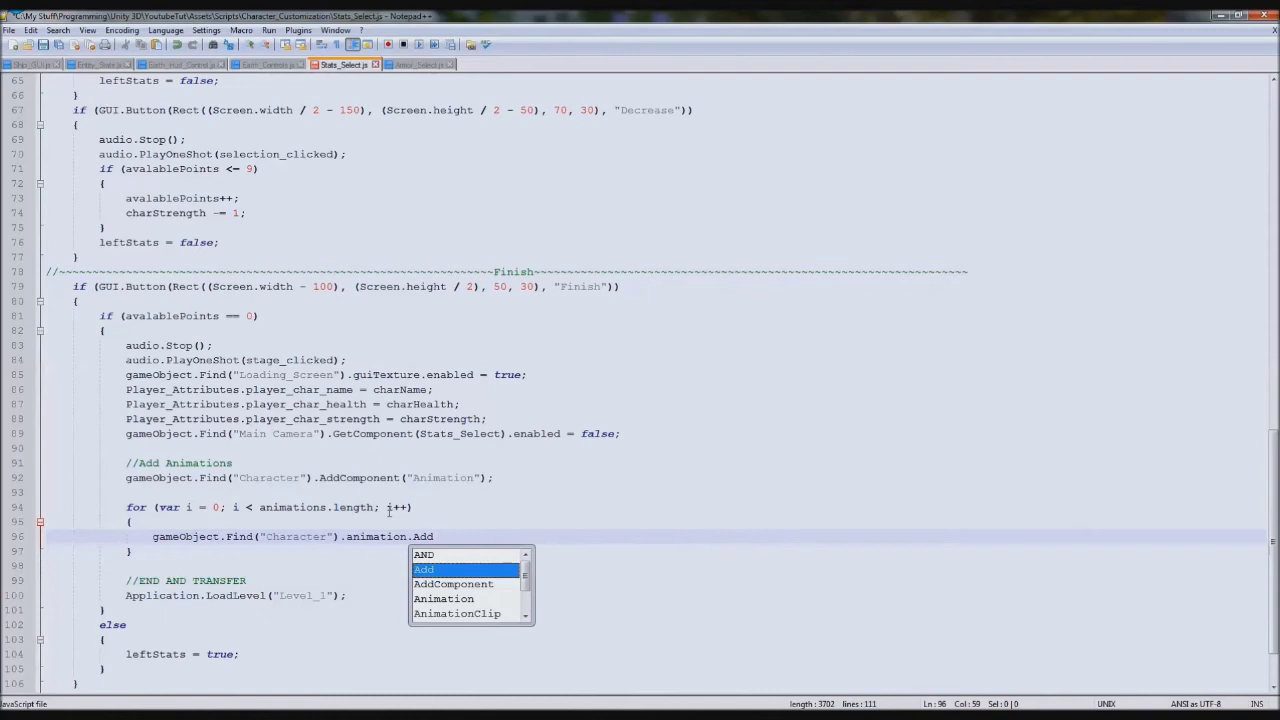
pyautogui.write('Clip')
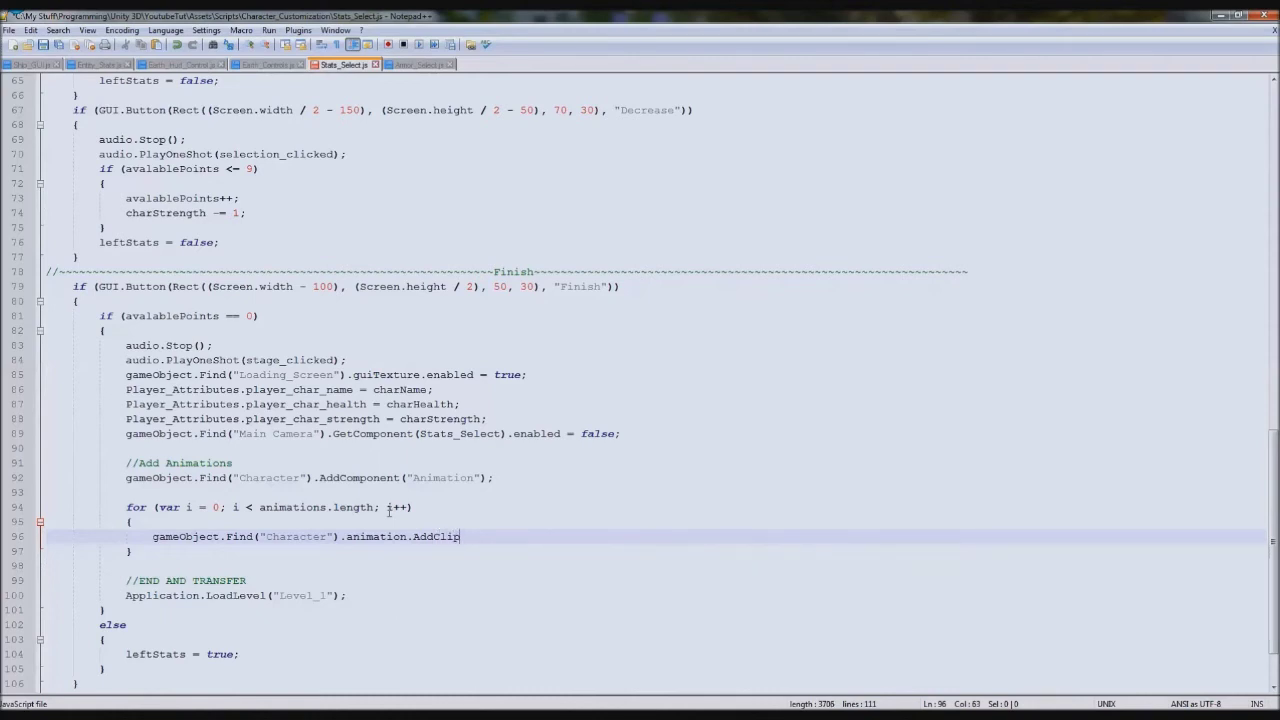
pyautogui.write('(')
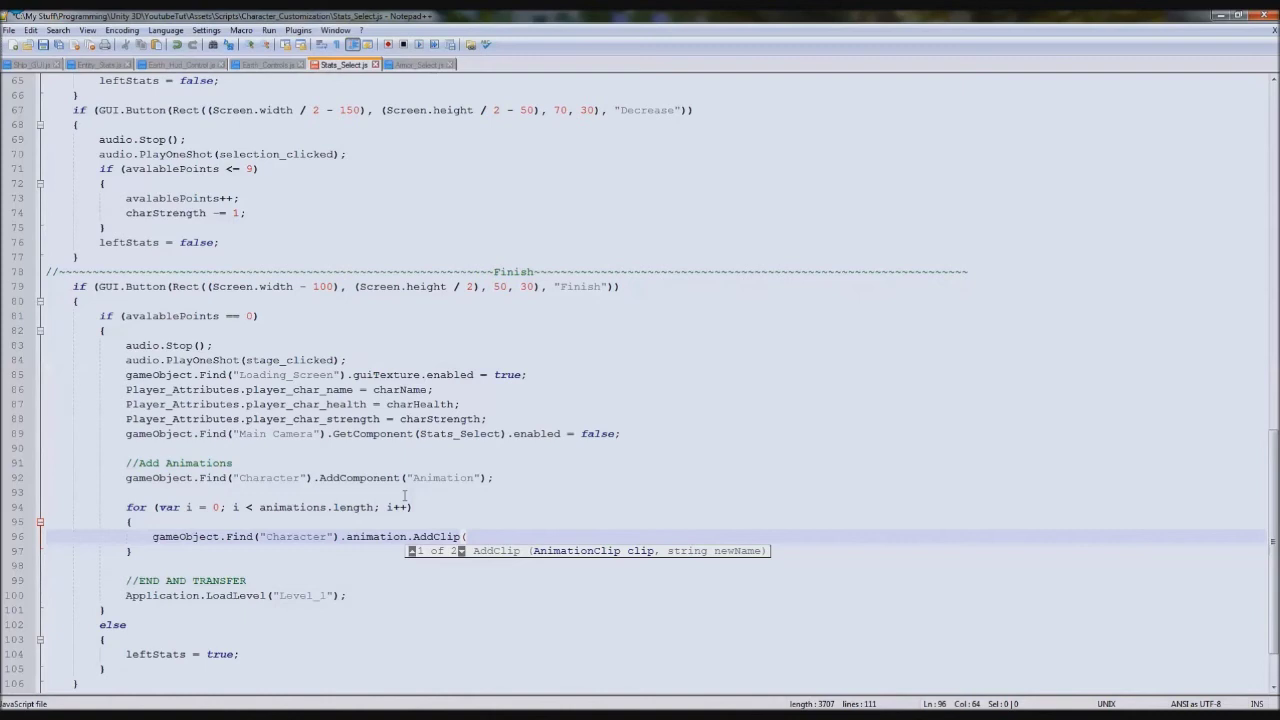
# Copy the animations array name from the loop header into the AddClip call as the argument animations[i].
pyautogui.doubleClick(296, 510)
pyautogui.hotkey('ctrl', 'c')
pyautogui.click(505, 536)
pyautogui.hotkey('ctrl', 'v')
pyautogui.write('[i]')
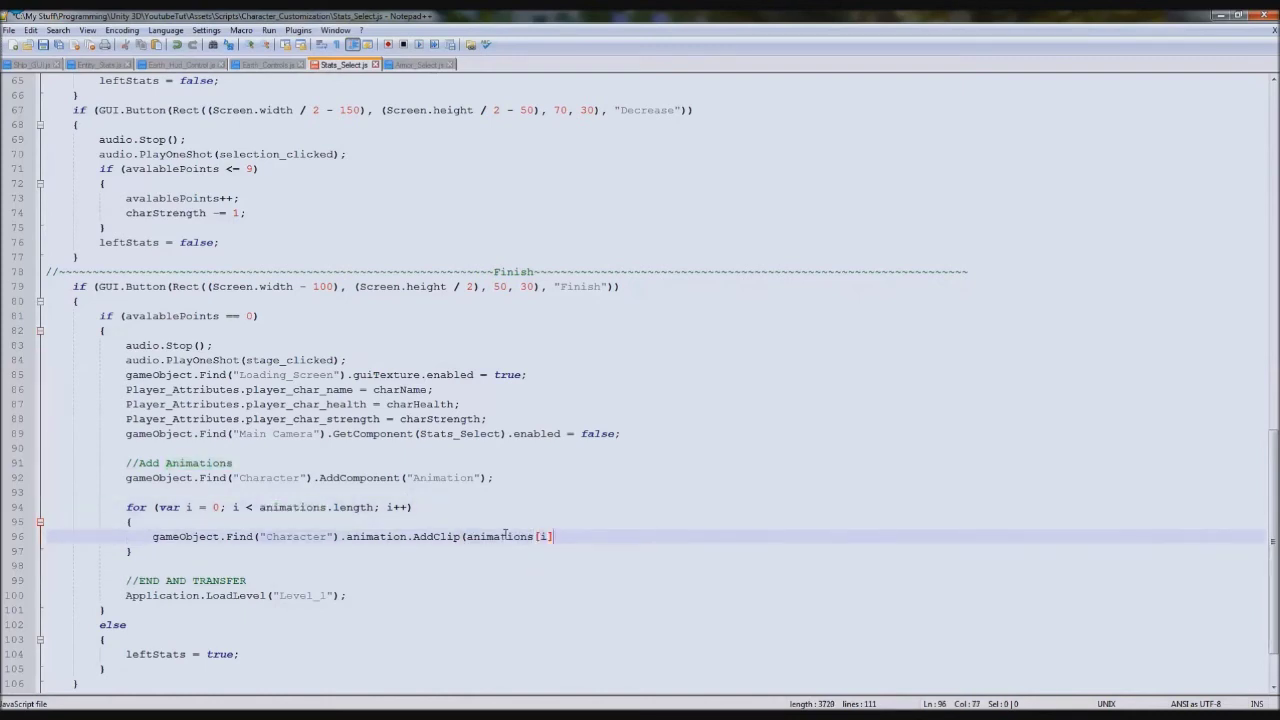
# Complete the AddClip call with the clip name argument ("Animation_" + i.ToString()) and close the statement.
pyautogui.write(',')
pyautogui.write('("')
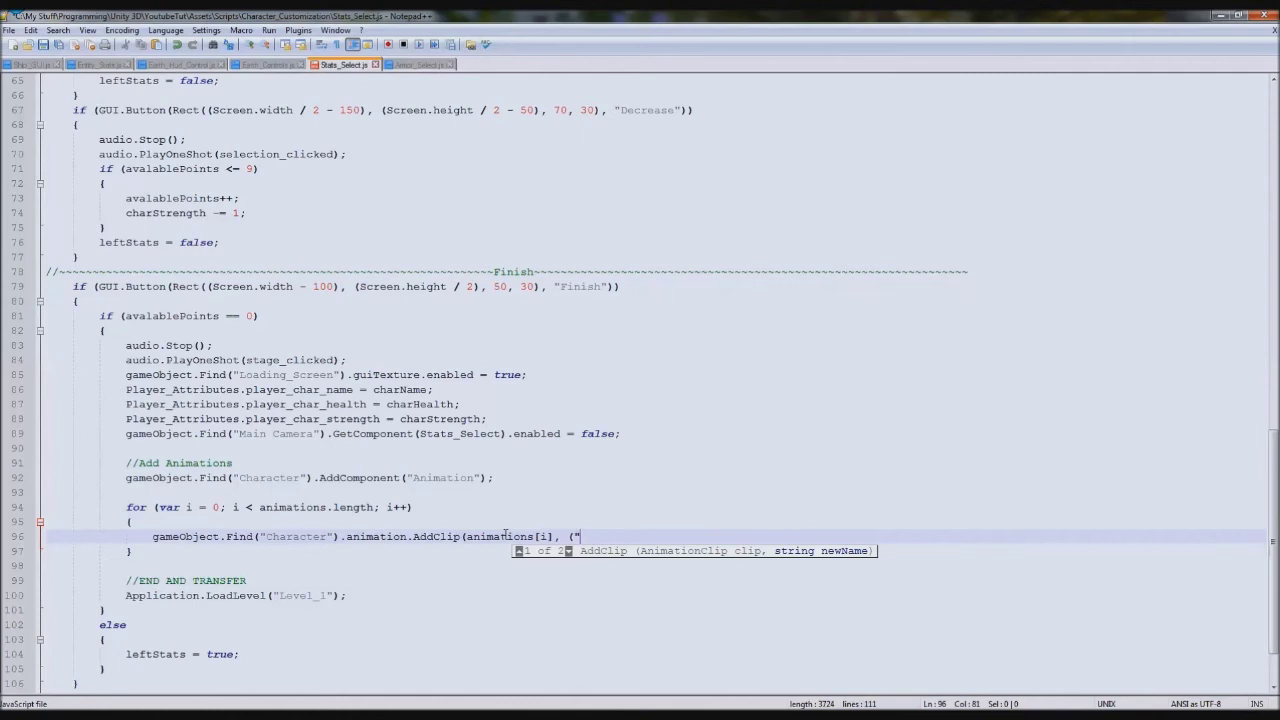
pyautogui.write('Animation_" + i.ToString()')
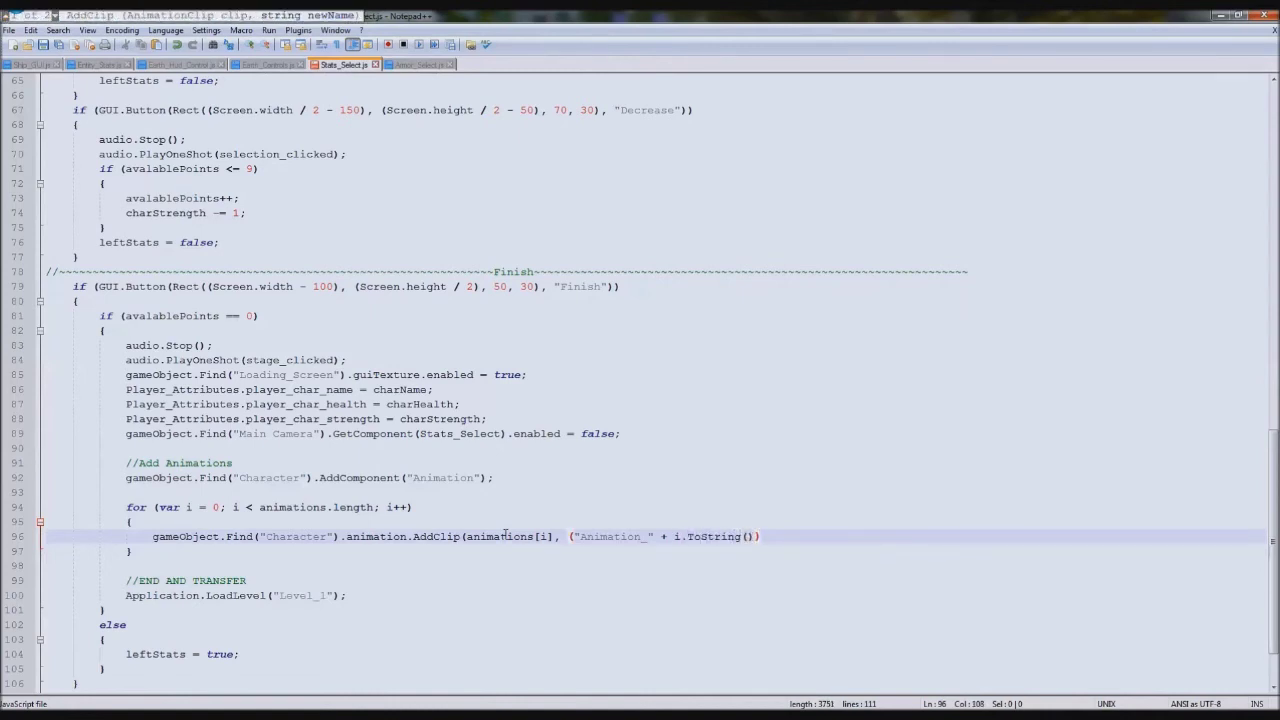
pyautogui.write(')')
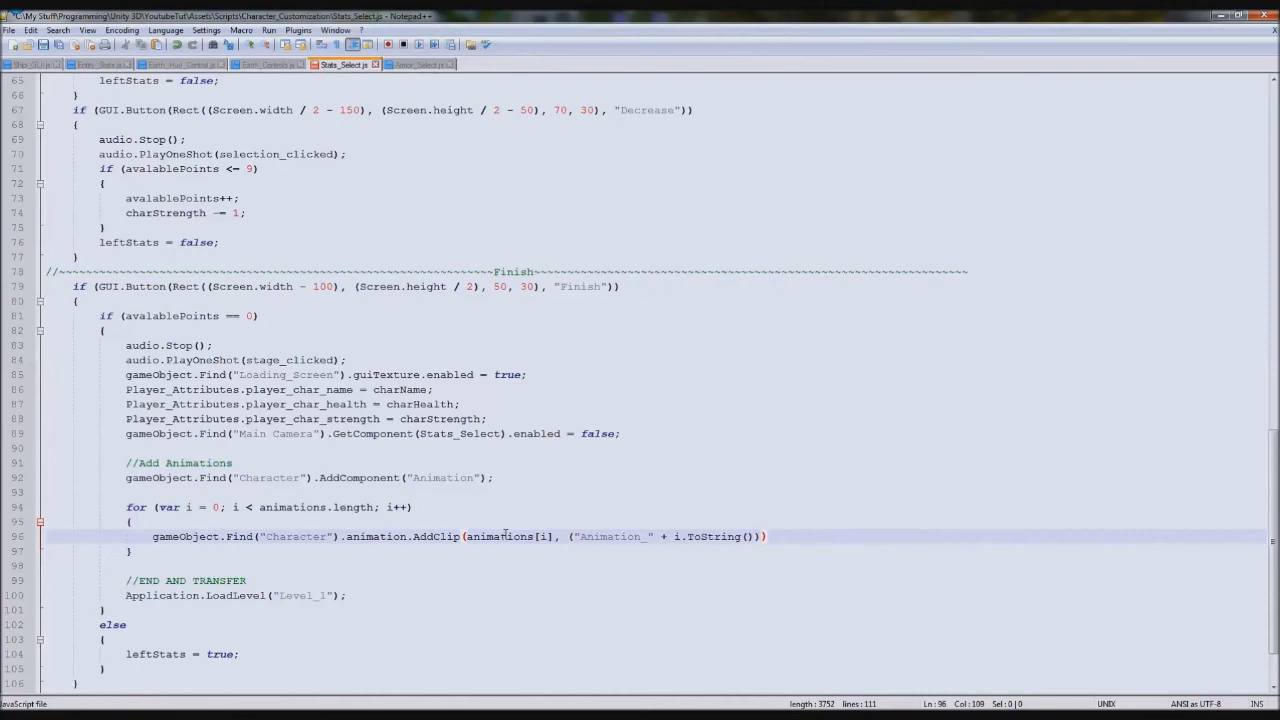
pyautogui.write(');')
pyautogui.moveTo(466, 537); pyautogui.dragTo(688, 537)
pyautogui.click(652, 537)
# In Unity, fill the Main Camera's Stats_Select Animations array with Sword_Attack_1, Death_One, Death_Two, Idle and Walking.
pyautogui.hotkey('alt', 'Tab')
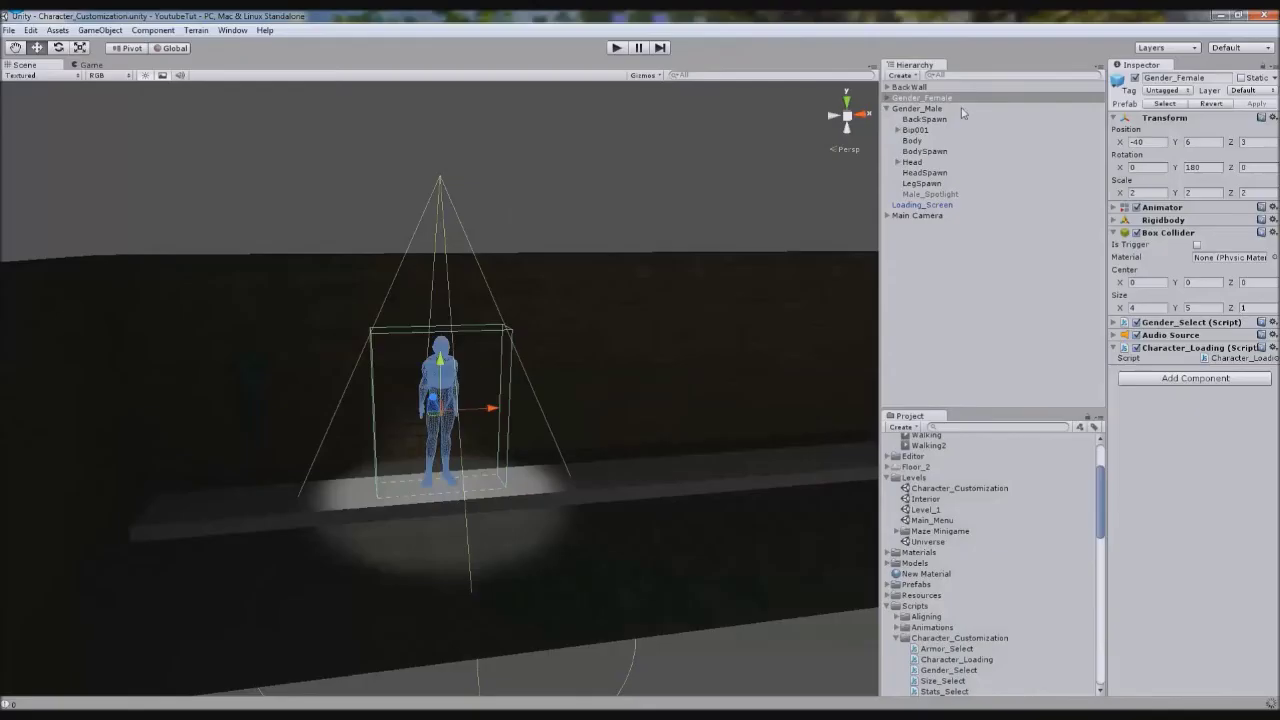
pyautogui.click(938, 214)
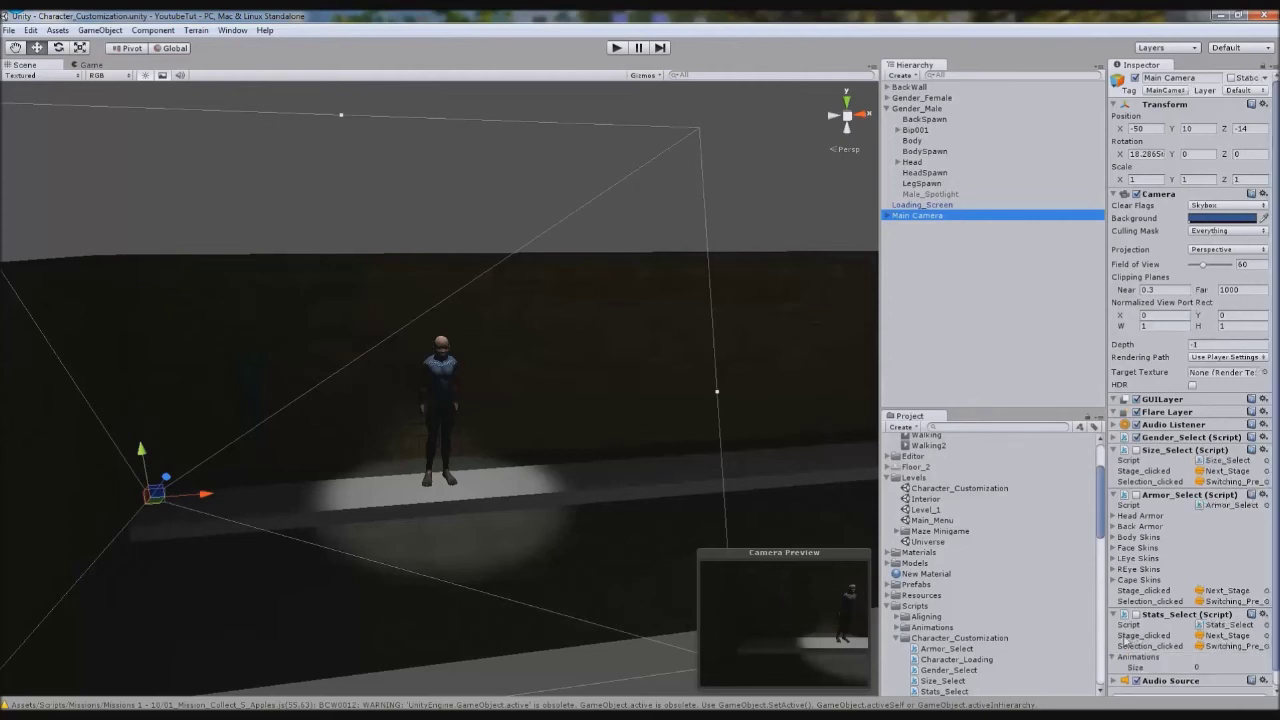
pyautogui.click(1114, 658)
pyautogui.scroll(-1, 1188, 643)
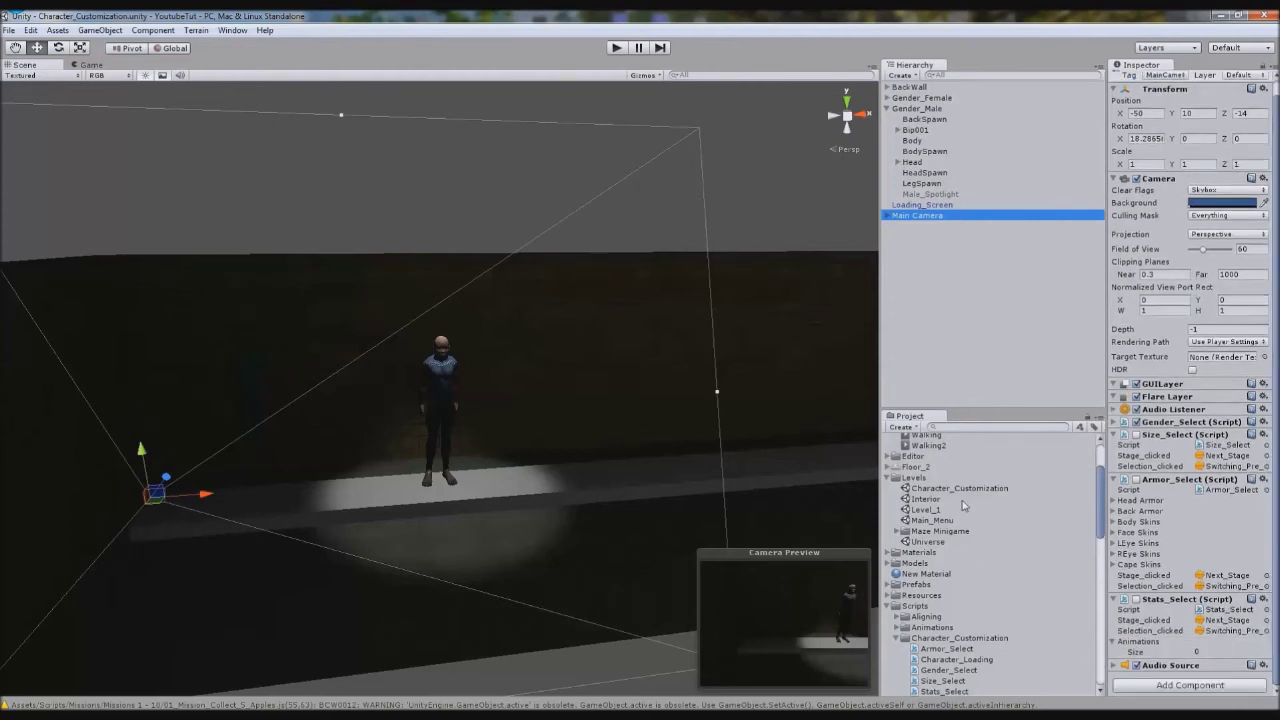
pyautogui.scroll(3, 965, 506)
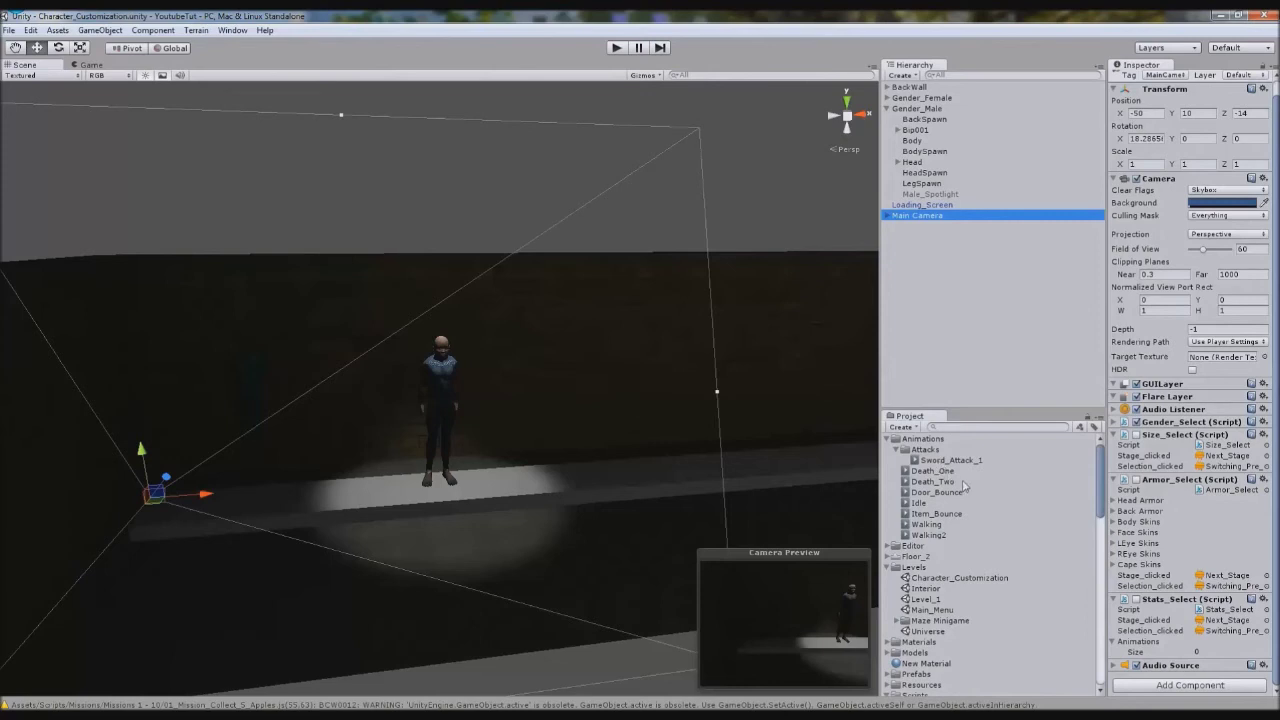
pyautogui.moveTo(950, 460); pyautogui.dragTo(1184, 641)
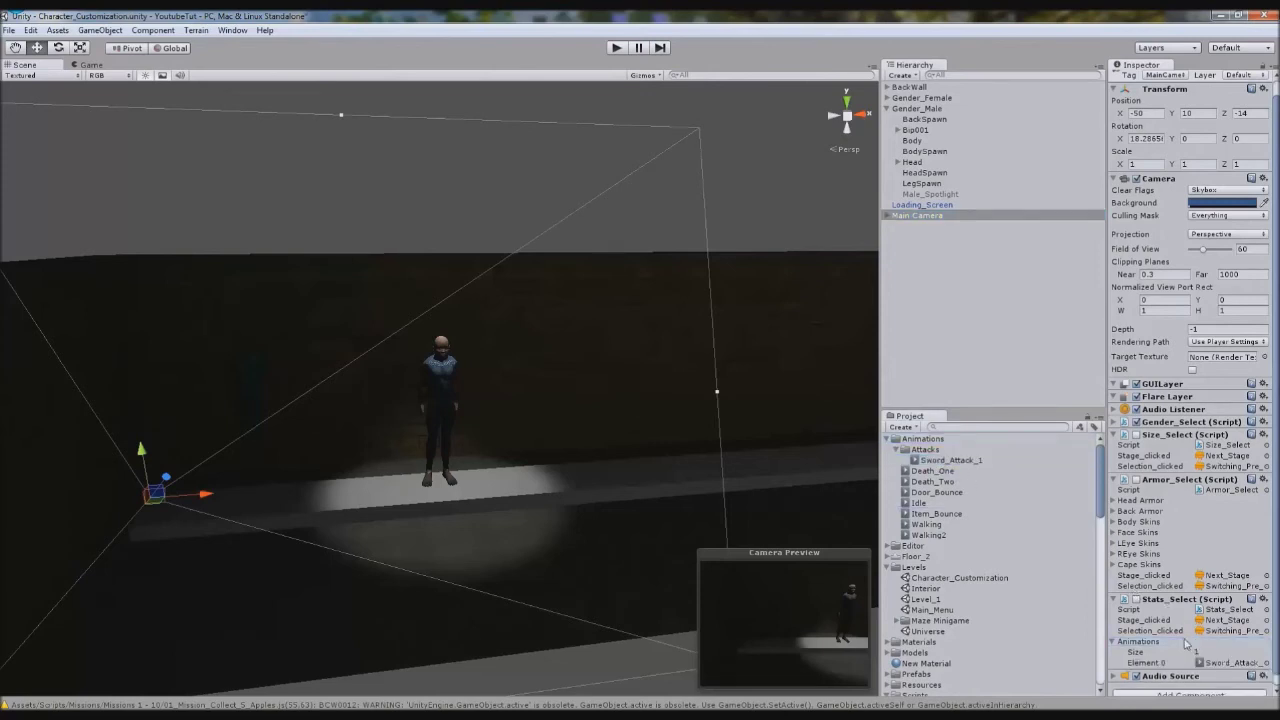
pyautogui.moveTo(942, 471); pyautogui.dragTo(1164, 644)
pyautogui.moveTo(918, 503); pyautogui.dragTo(1176, 640)
pyautogui.scroll(-2, 1176, 640)
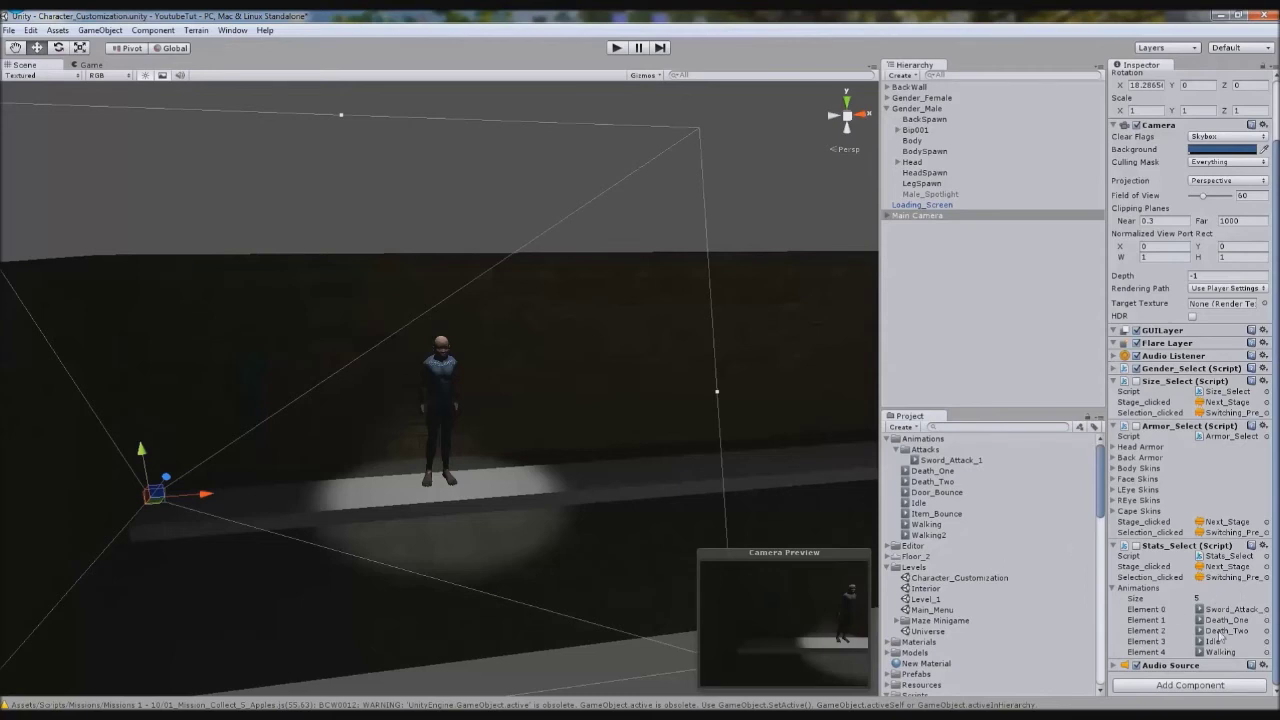
# Run the customization scene and proceed through the gender, size, style and stats stages to Level_1.
pyautogui.click(610, 48)
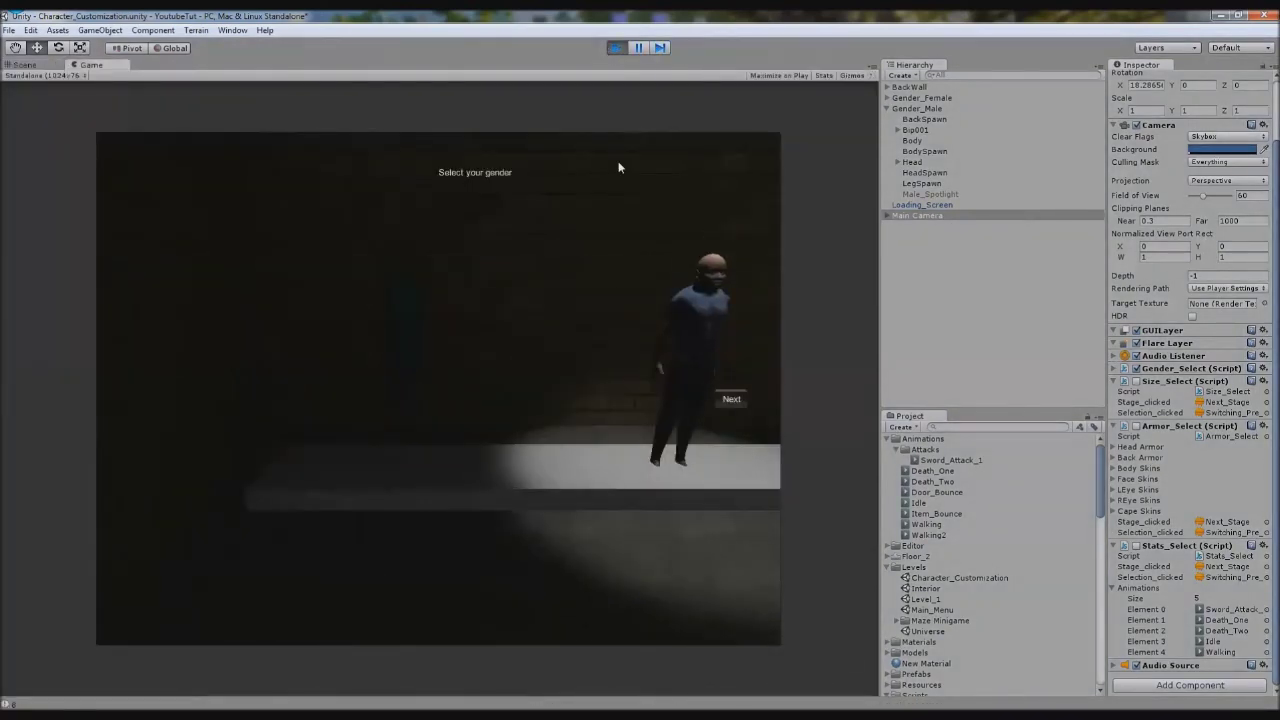
pyautogui.click(731, 399)
pyautogui.click(731, 399)
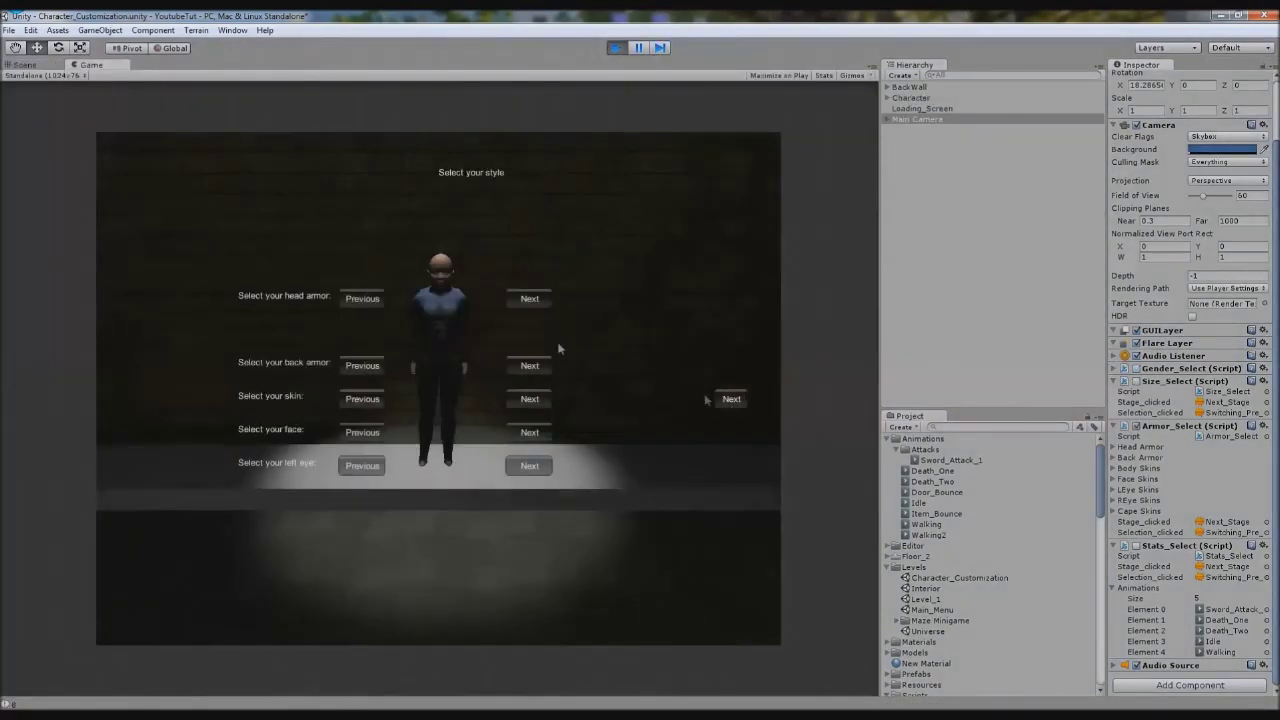
pyautogui.click(733, 399)
pyautogui.click(539, 337)
pyautogui.click(727, 399)
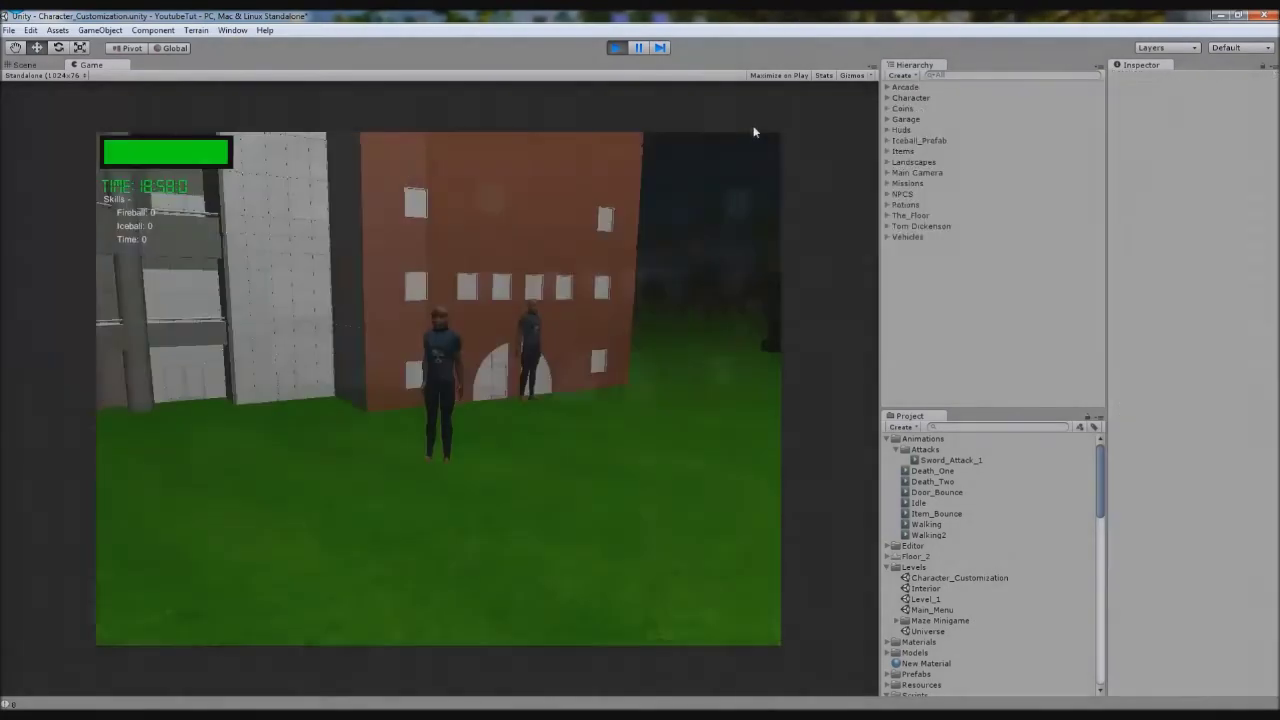
# Turn the character around in Level_1 and examine the clips in Main_Char's Animation component.
pyautogui.press('d')
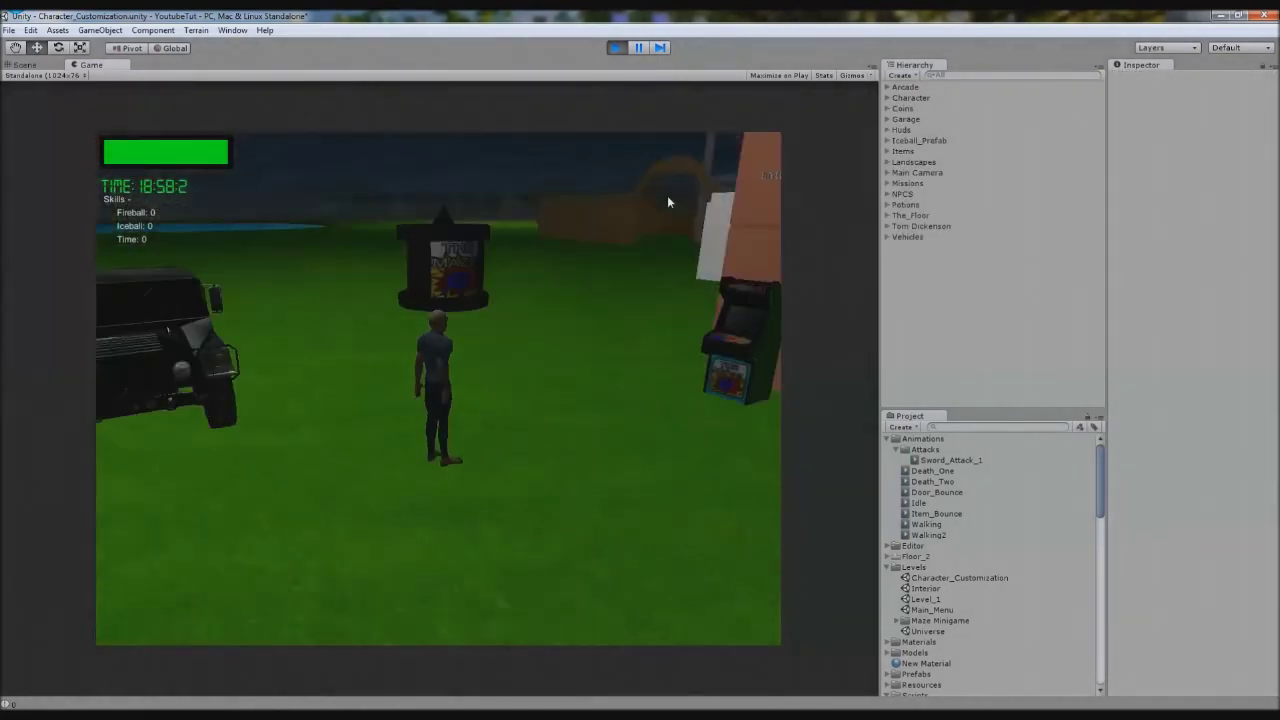
pyautogui.press('a')
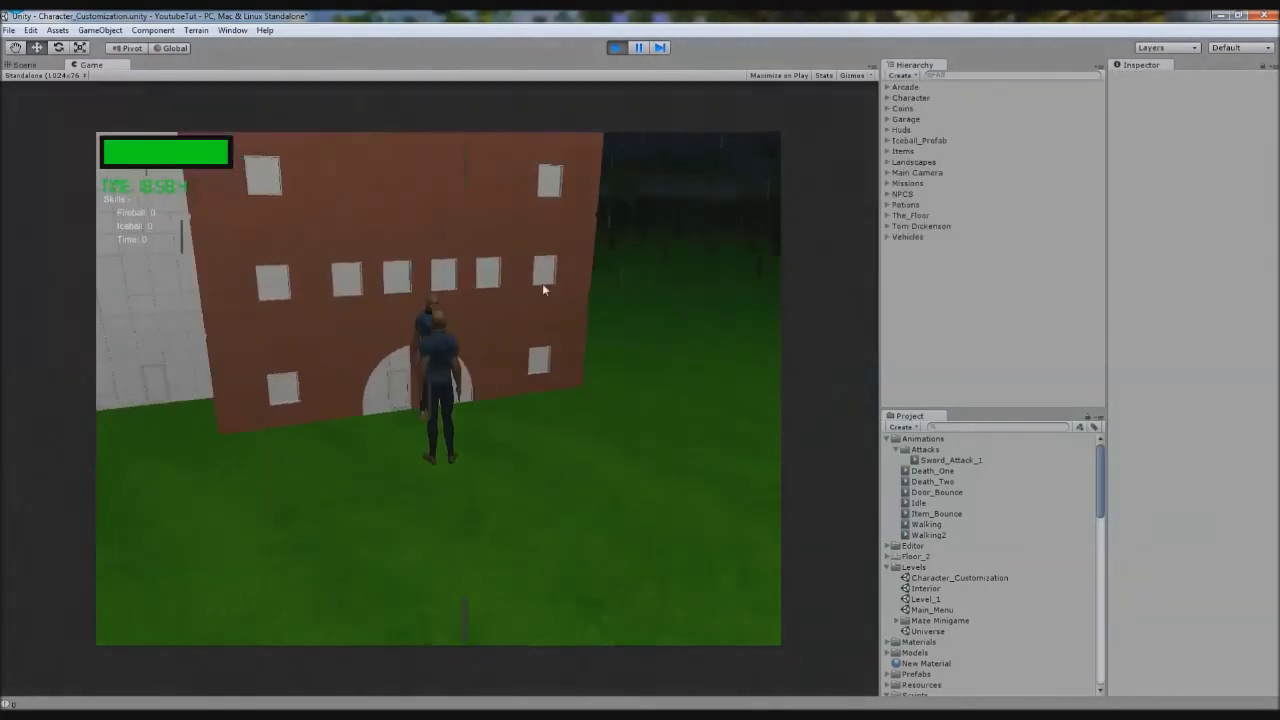
pyautogui.click(887, 98)
pyautogui.click(925, 151)
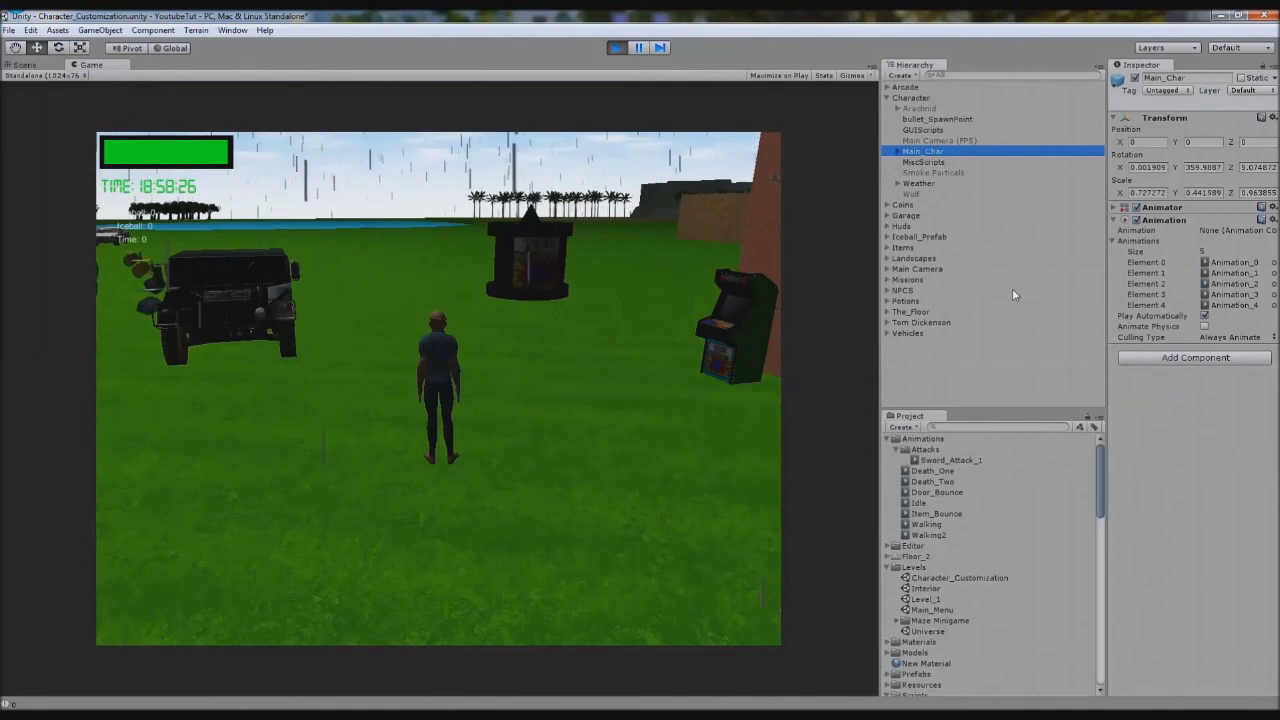
# Stop the running game and review the Animations array in the Main Camera's Stats_Select component.
pyautogui.click(618, 49)
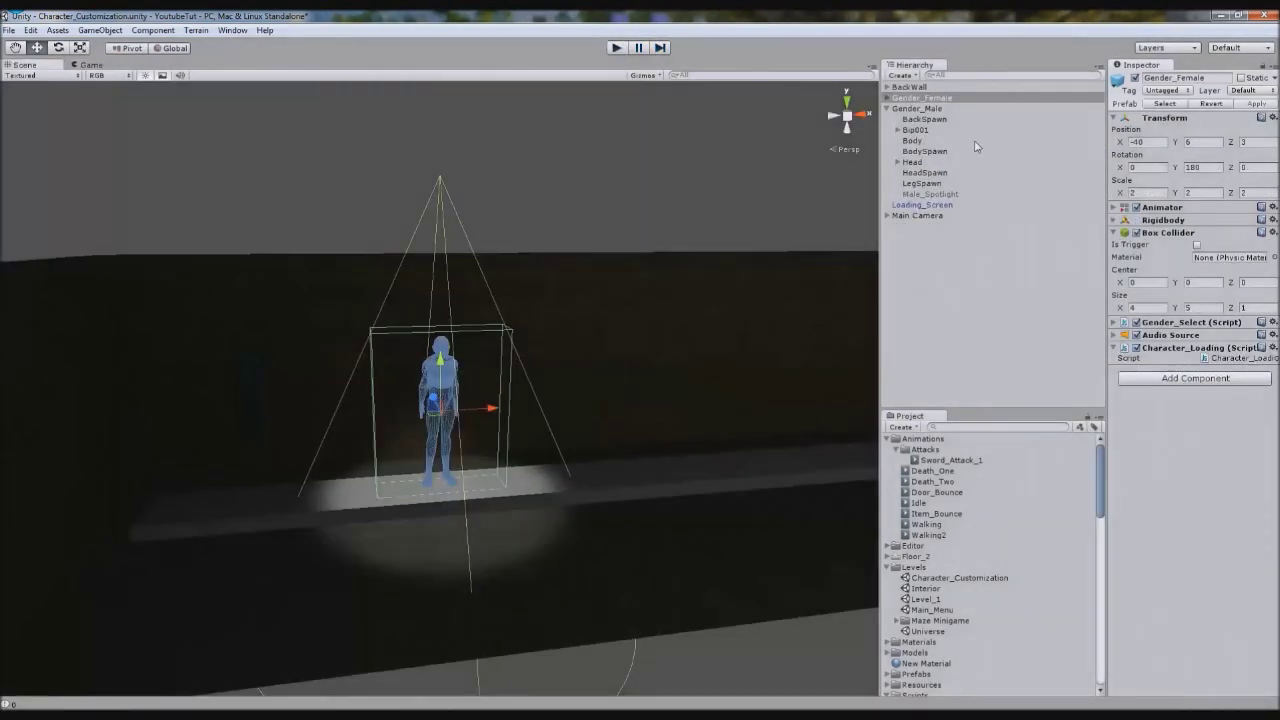
pyautogui.click(936, 215)
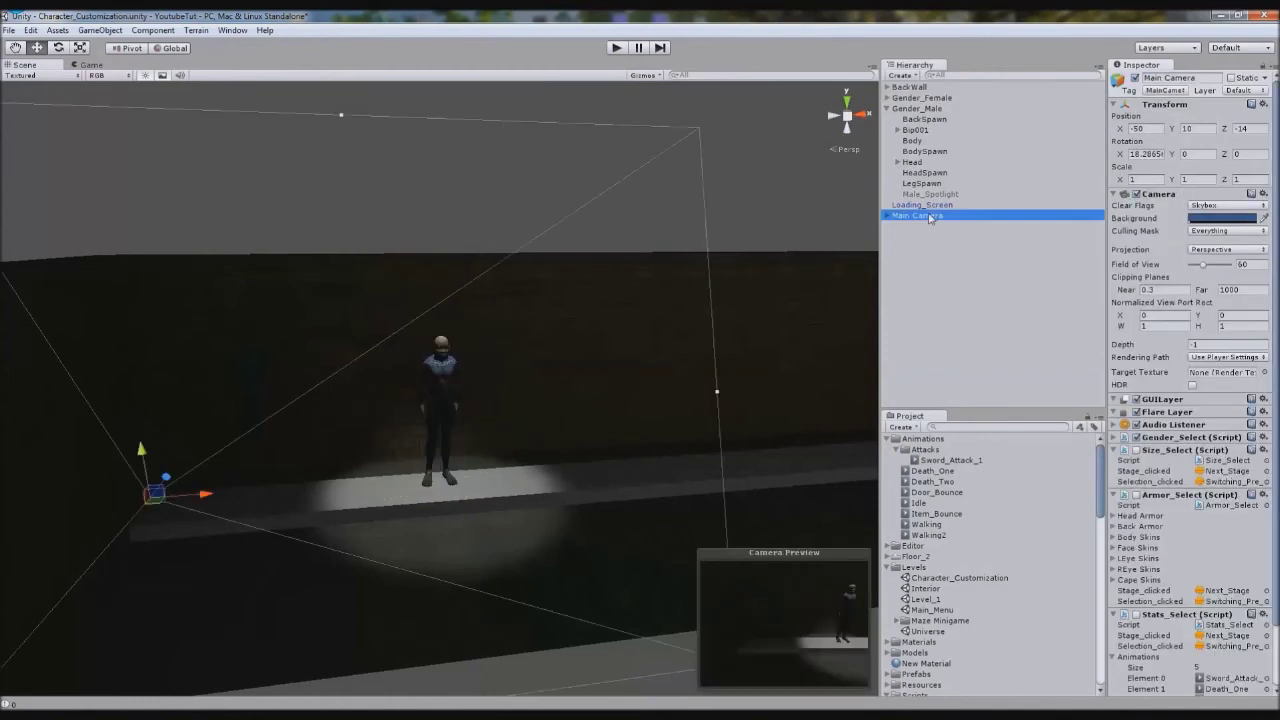
pyautogui.scroll(-3, 1265, 460)
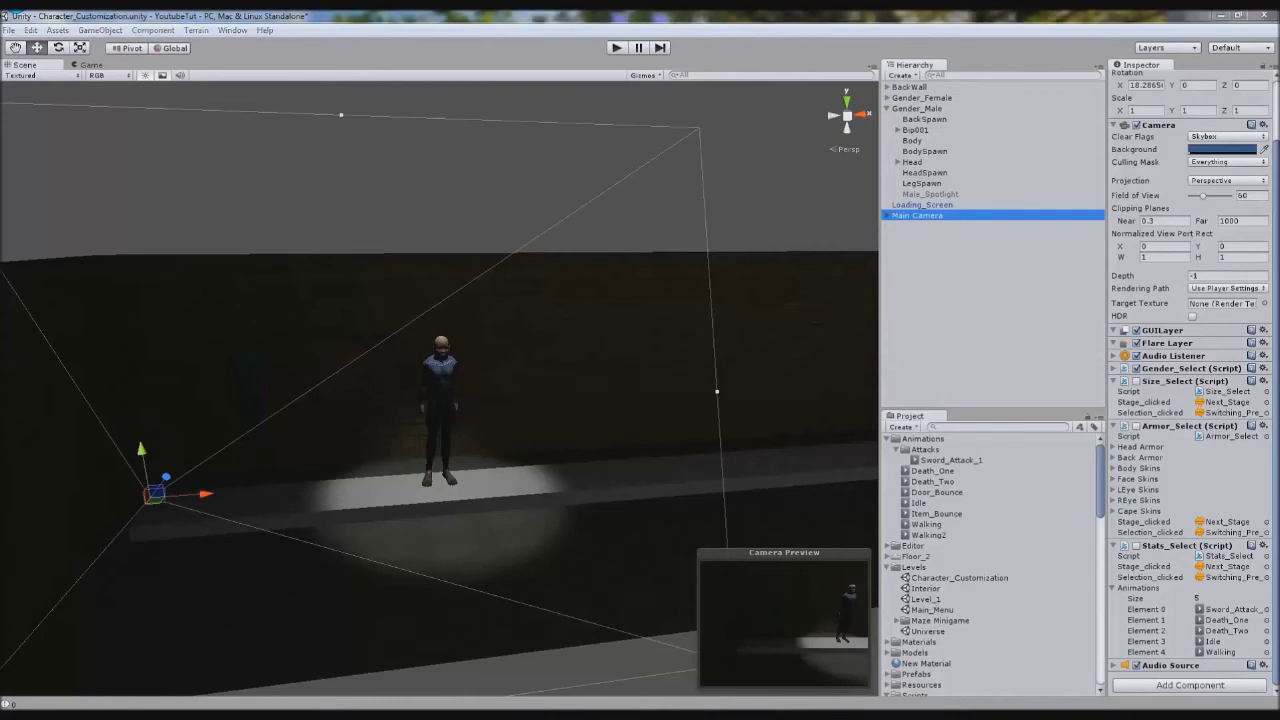
# In Notepad++, close the Stats_Select.js and Armor_Select.js scripts.
pyautogui.click(328, 64)
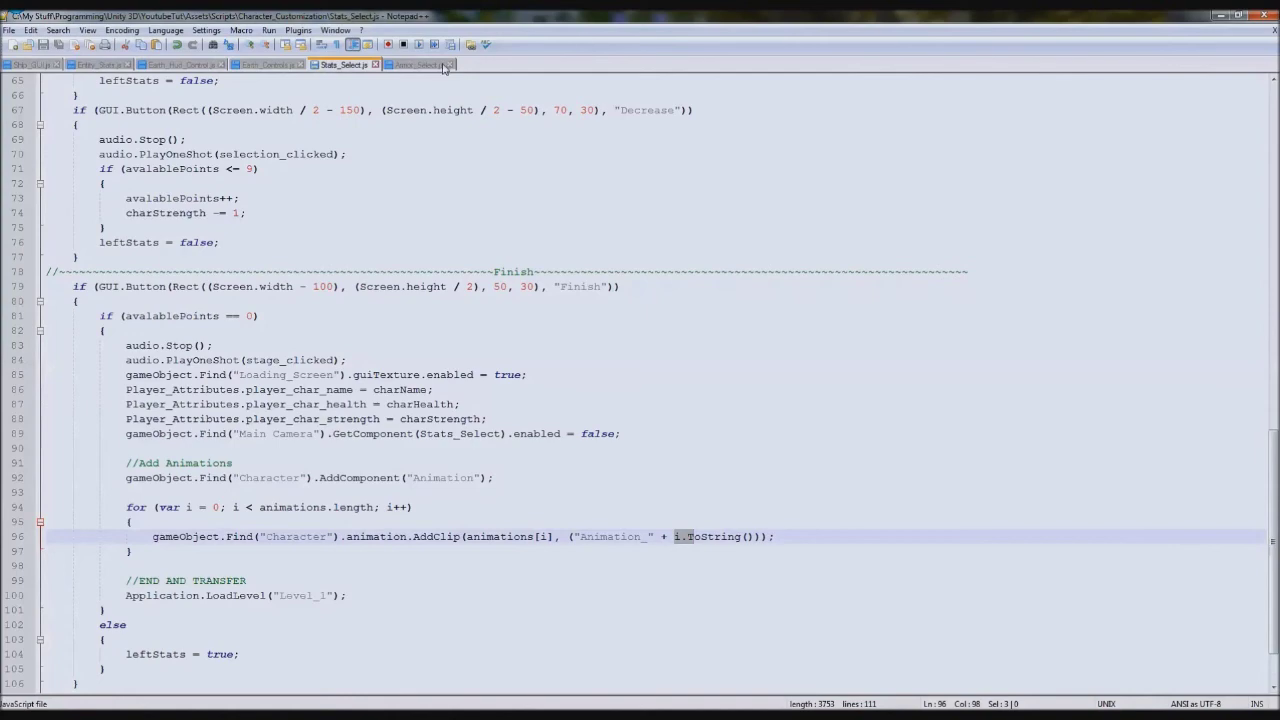
pyautogui.click(375, 64)
pyautogui.click(377, 64)
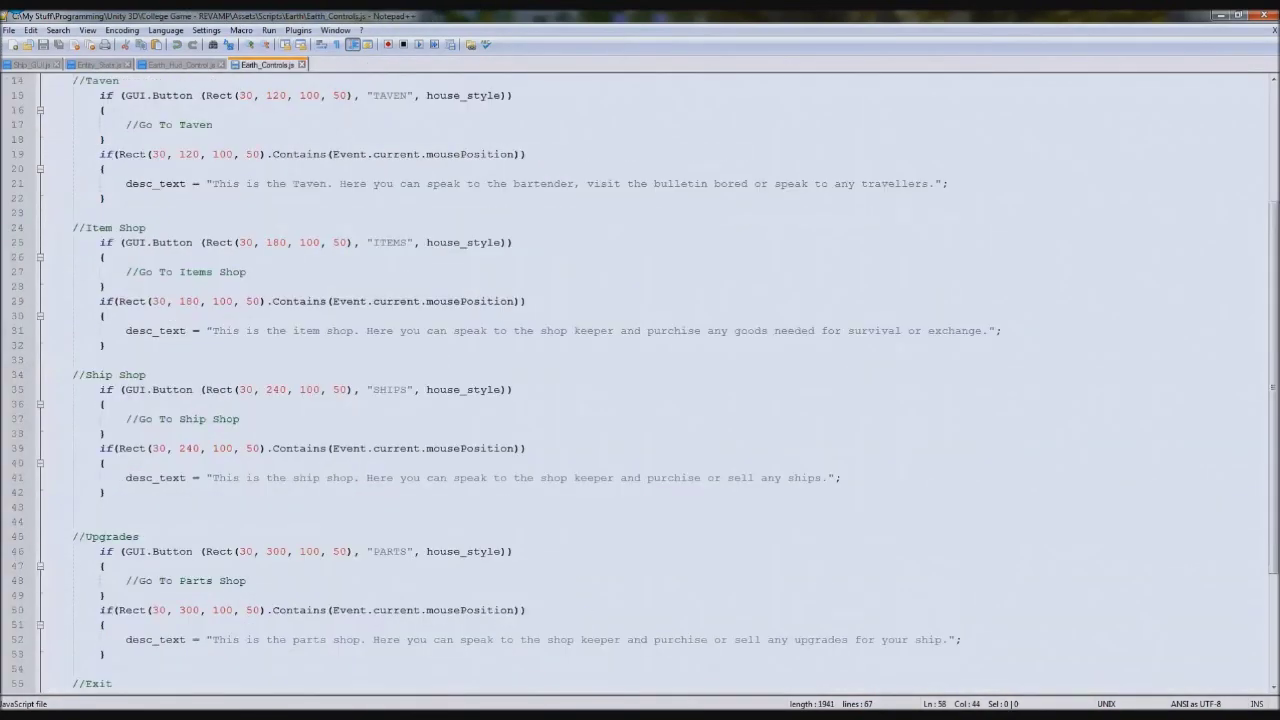
# Back in Unity, search the project for "fire" and open the Player_Fire script for editing.
pyautogui.hotkey('alt', 'Tab')
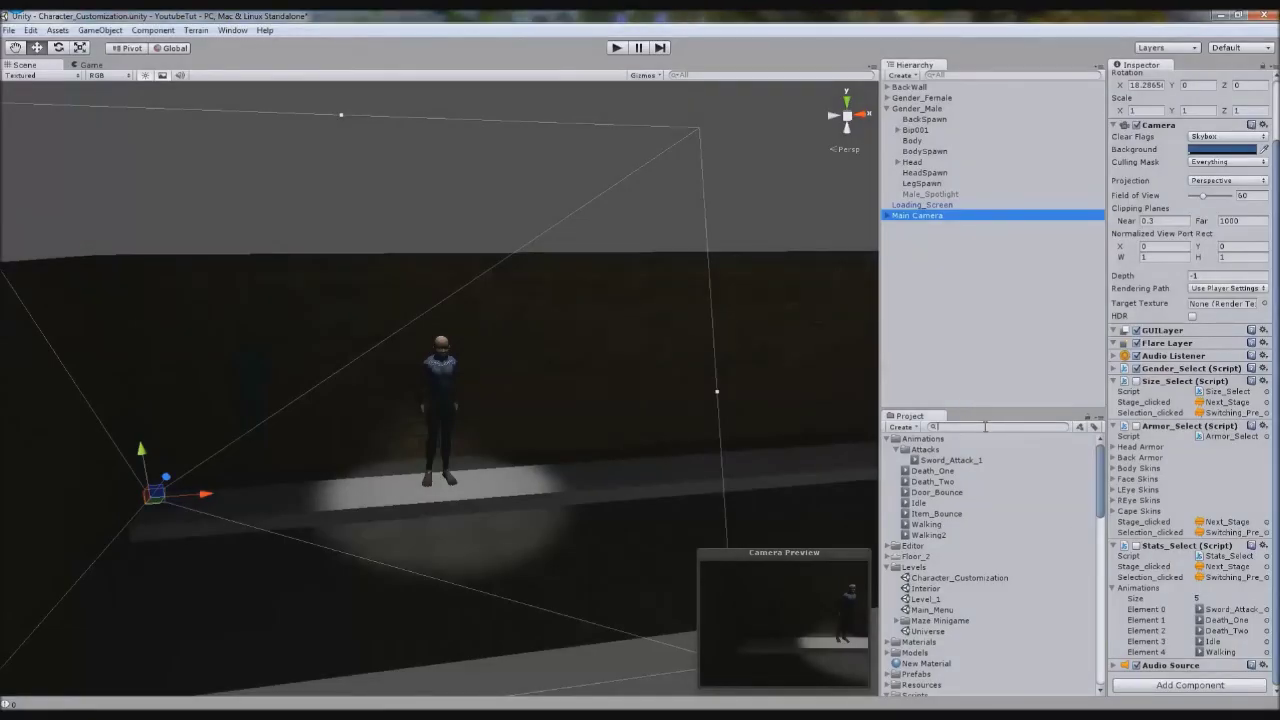
pyautogui.click(985, 427)
pyautogui.write('fire')
pyautogui.scroll(-3, 990, 550)
pyautogui.click(1055, 590)
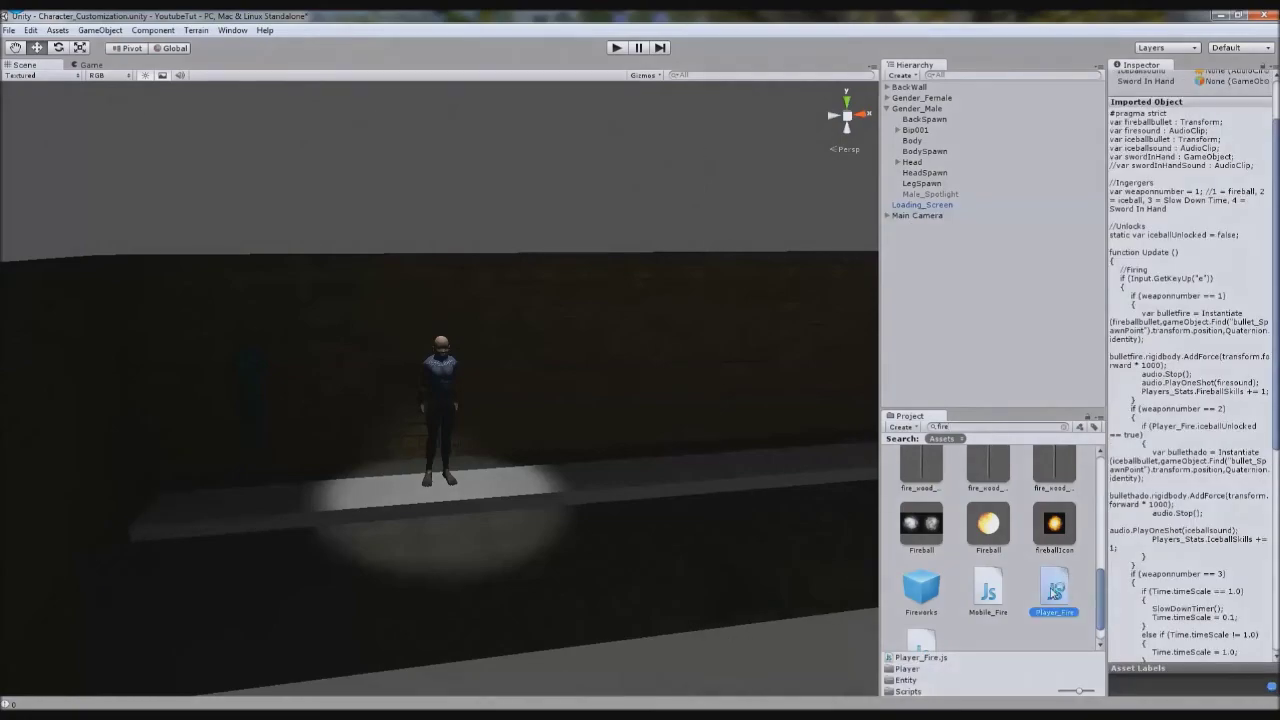
pyautogui.doubleClick(1055, 590)
# In the weaponnumber == 4 block, start a new line below the print statement with gameObject.Find("Main_Char").
pyautogui.scroll(-12, 439, 385)
pyautogui.scroll(-1, 439, 385)
pyautogui.scroll(3, 338, 429)
pyautogui.moveTo(354, 423); pyautogui.dragTo(45, 390)
pyautogui.click(323, 419)
pyautogui.press('Return')
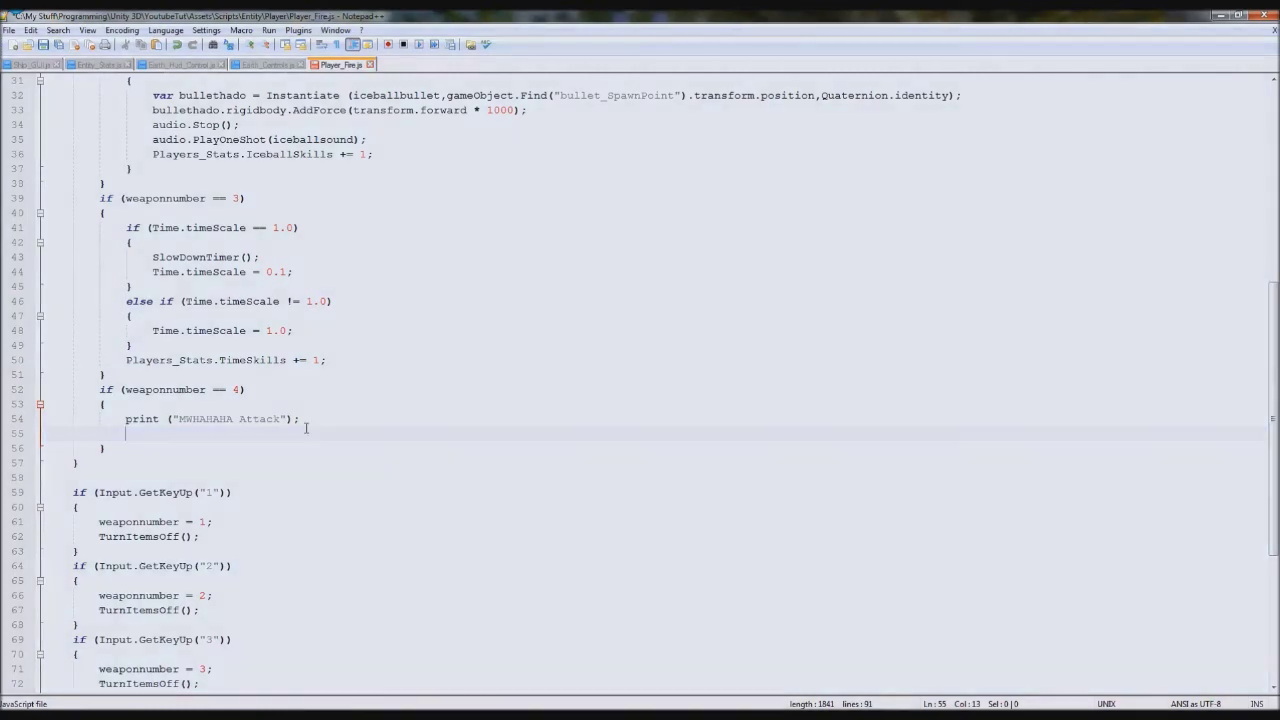
pyautogui.write('gameObject.Find("')
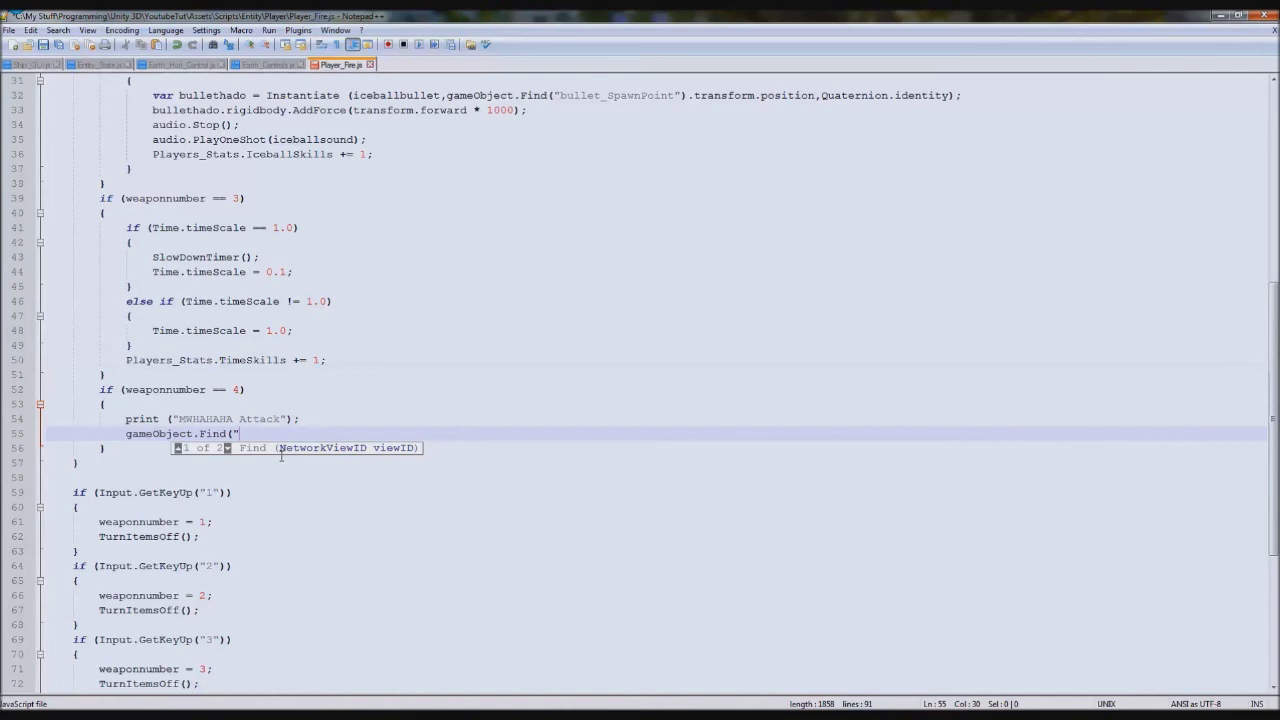
pyautogui.write('Main_Char")')
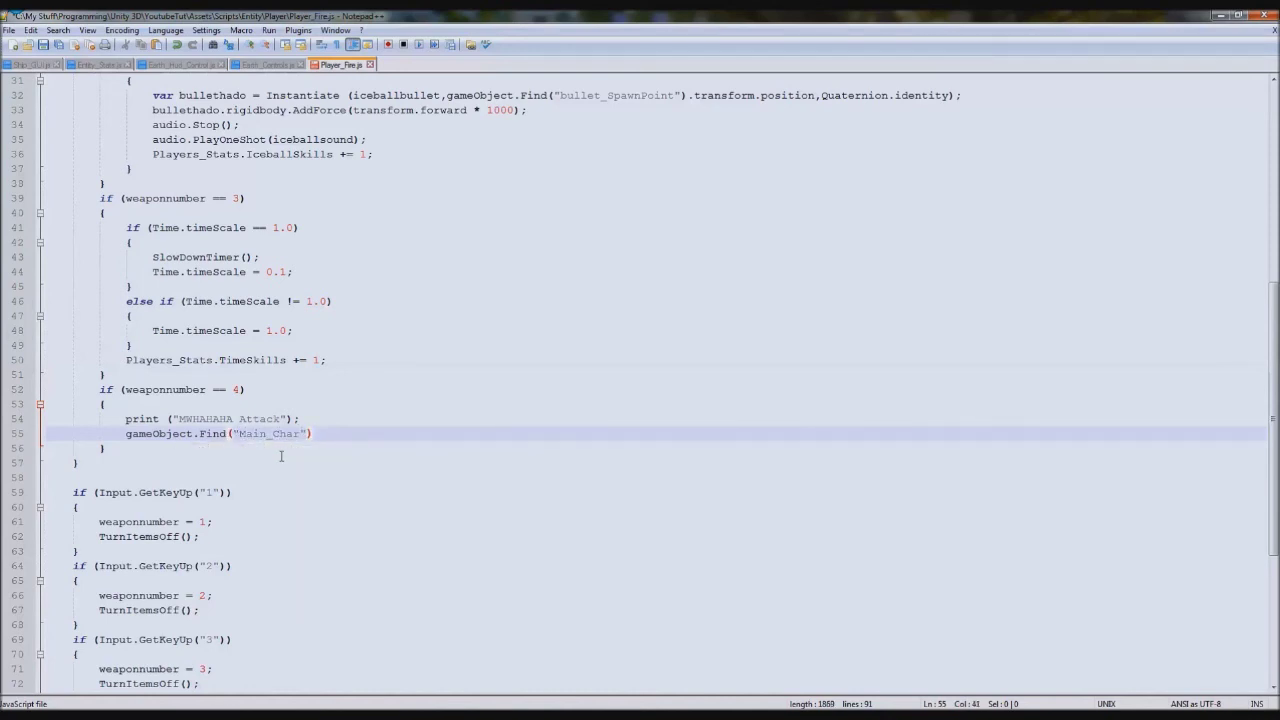
# In Unity, review the Main Camera's animation list and the code of the Character_Loading and Stats_Select scripts.
pyautogui.hotkey('alt', 'Tab')
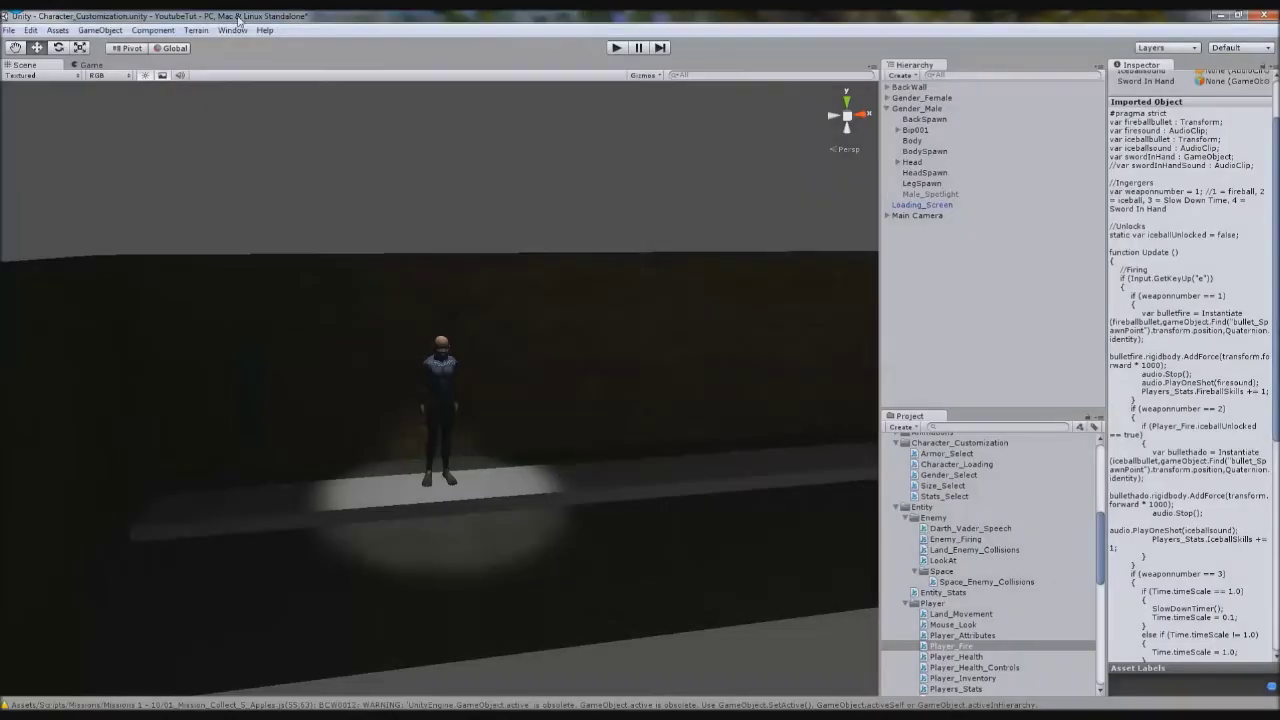
pyautogui.click(920, 216)
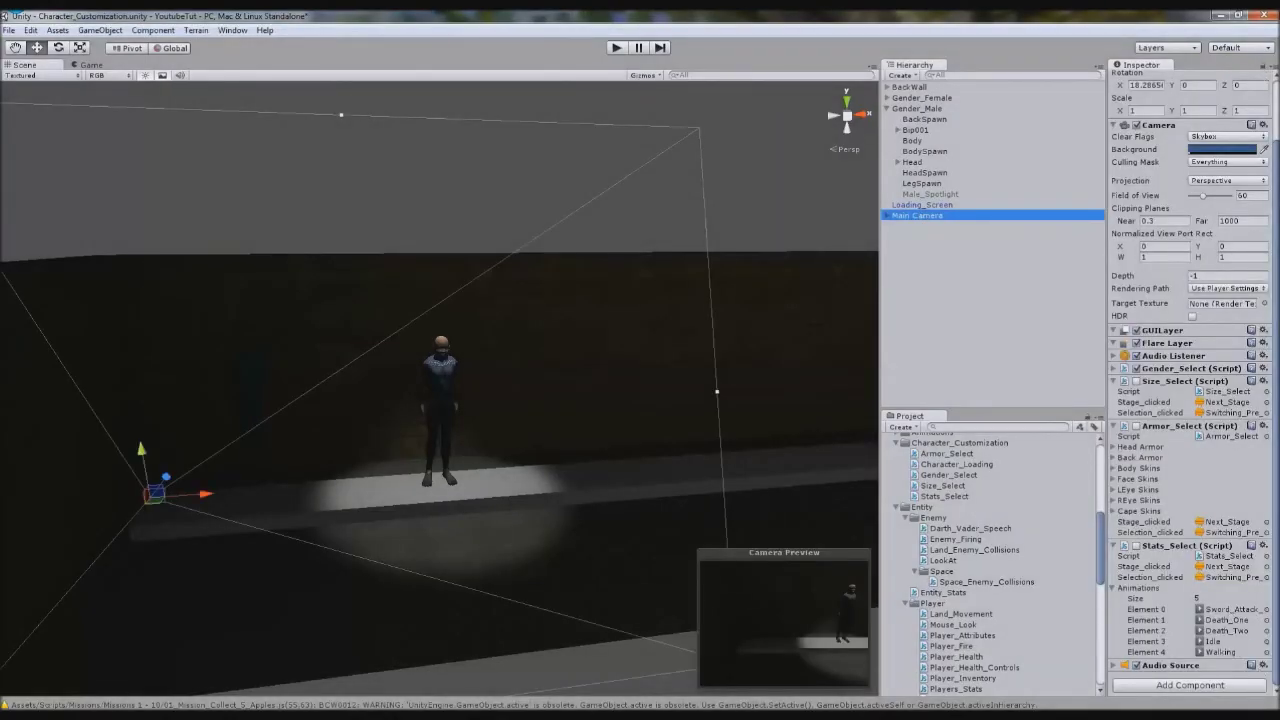
pyautogui.moveTo(113, 6)
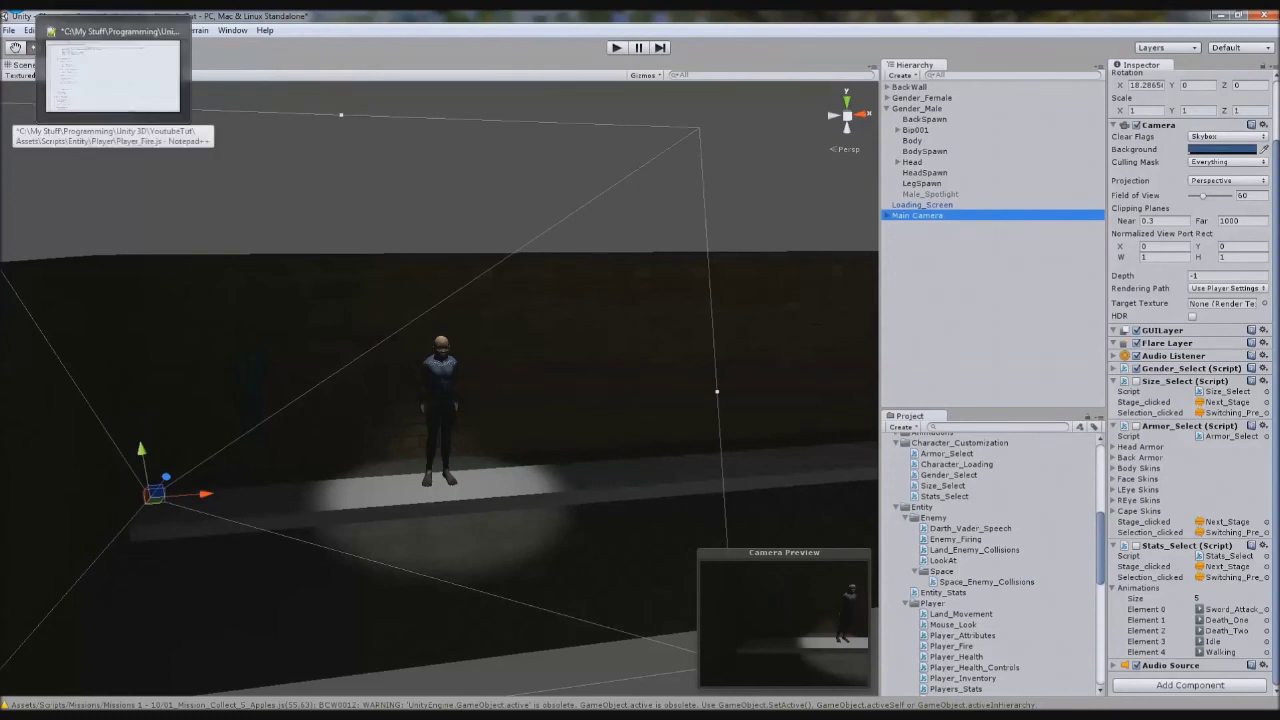
pyautogui.scroll(2, 993, 520)
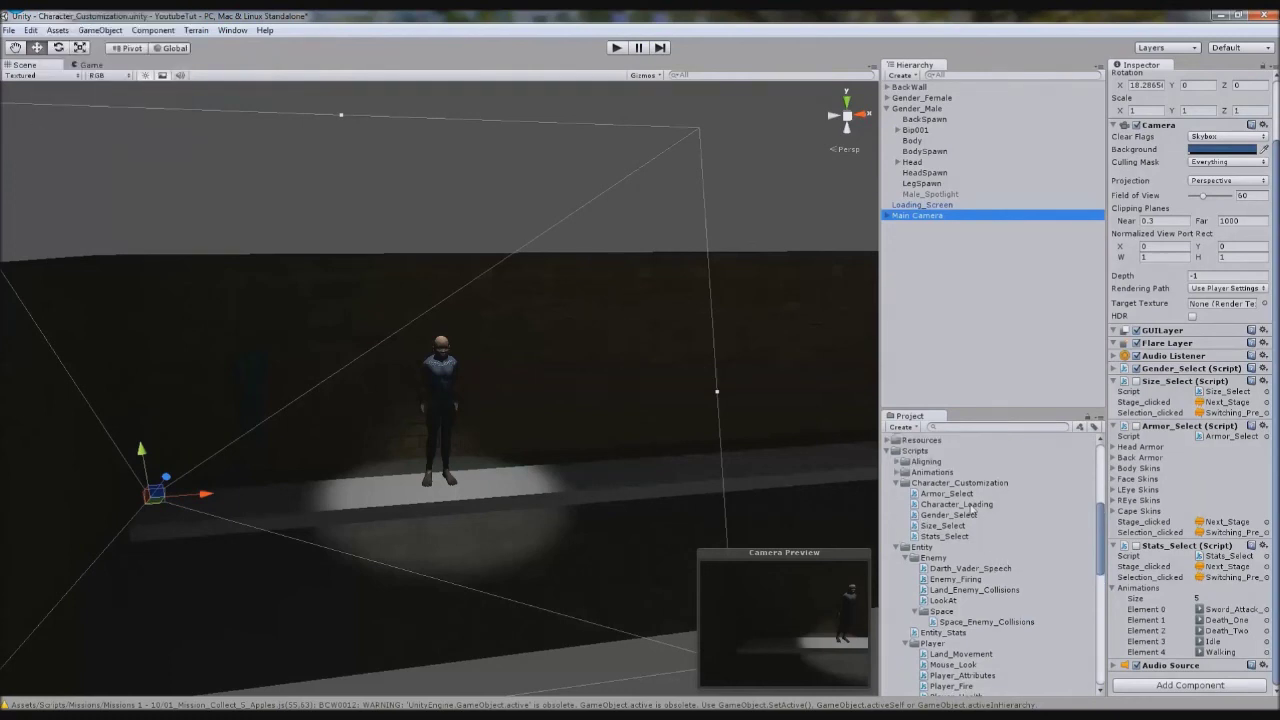
pyautogui.click(970, 506)
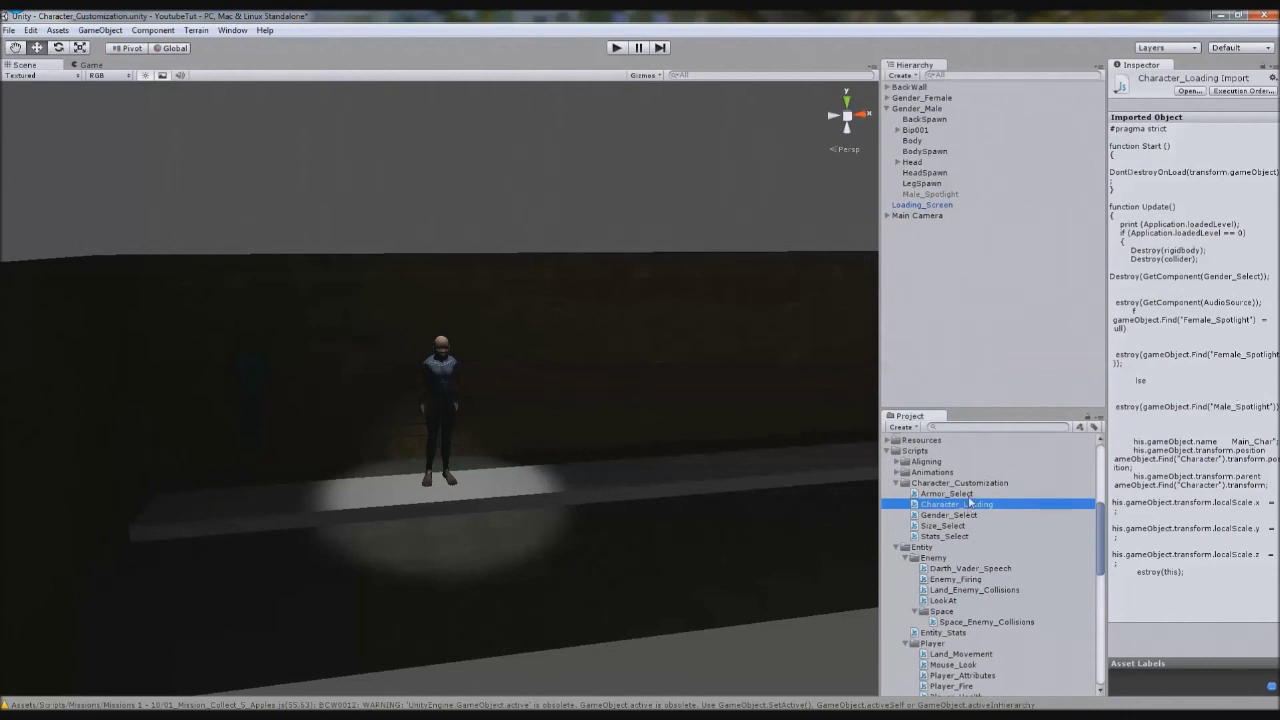
pyautogui.click(932, 537)
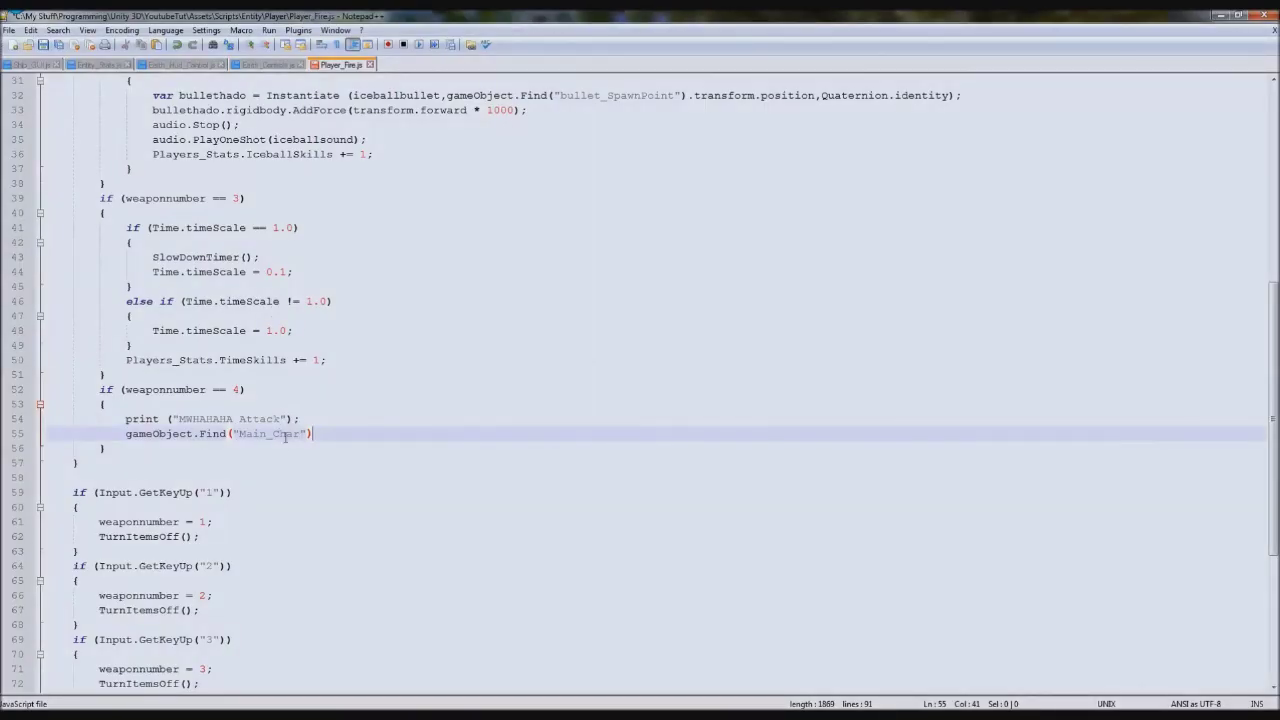
# In Player_Fire.js, complete the Main_Char line with .animation.Play("Animation_0"); and save the script.
pyautogui.doubleClick(285, 436)
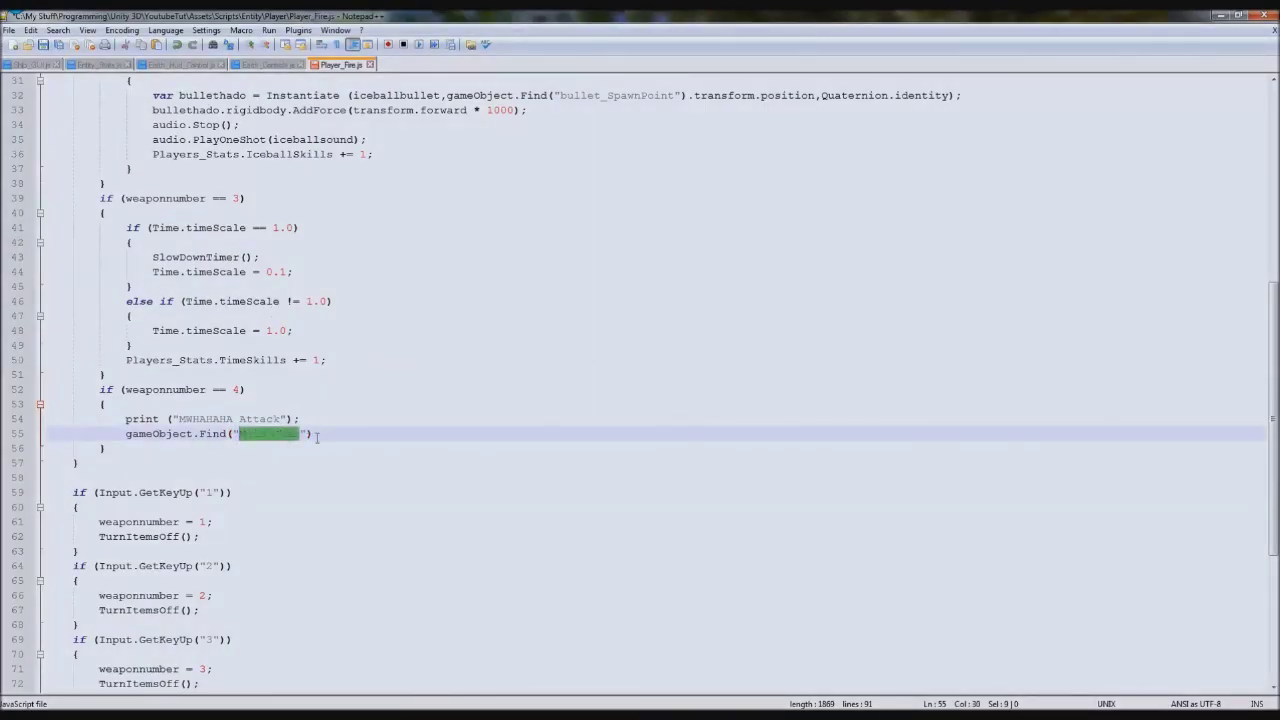
pyautogui.click(316, 436)
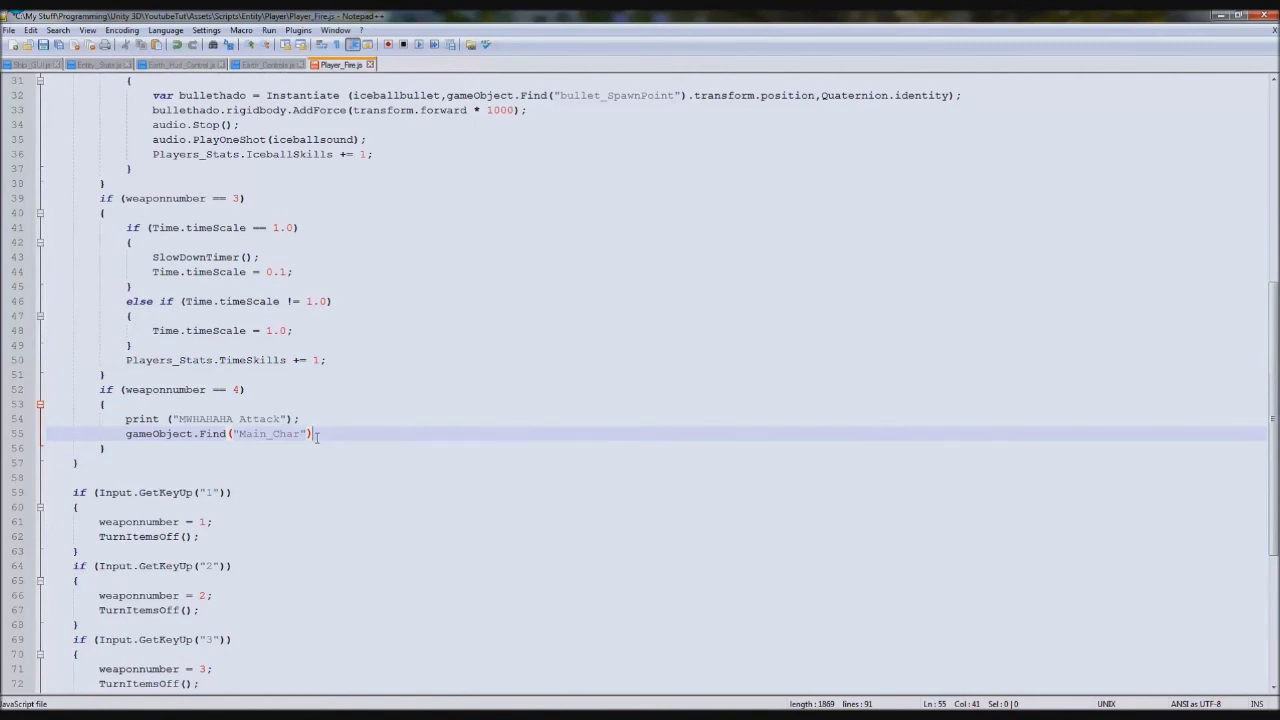
pyautogui.write('.animation.Play("Anima')
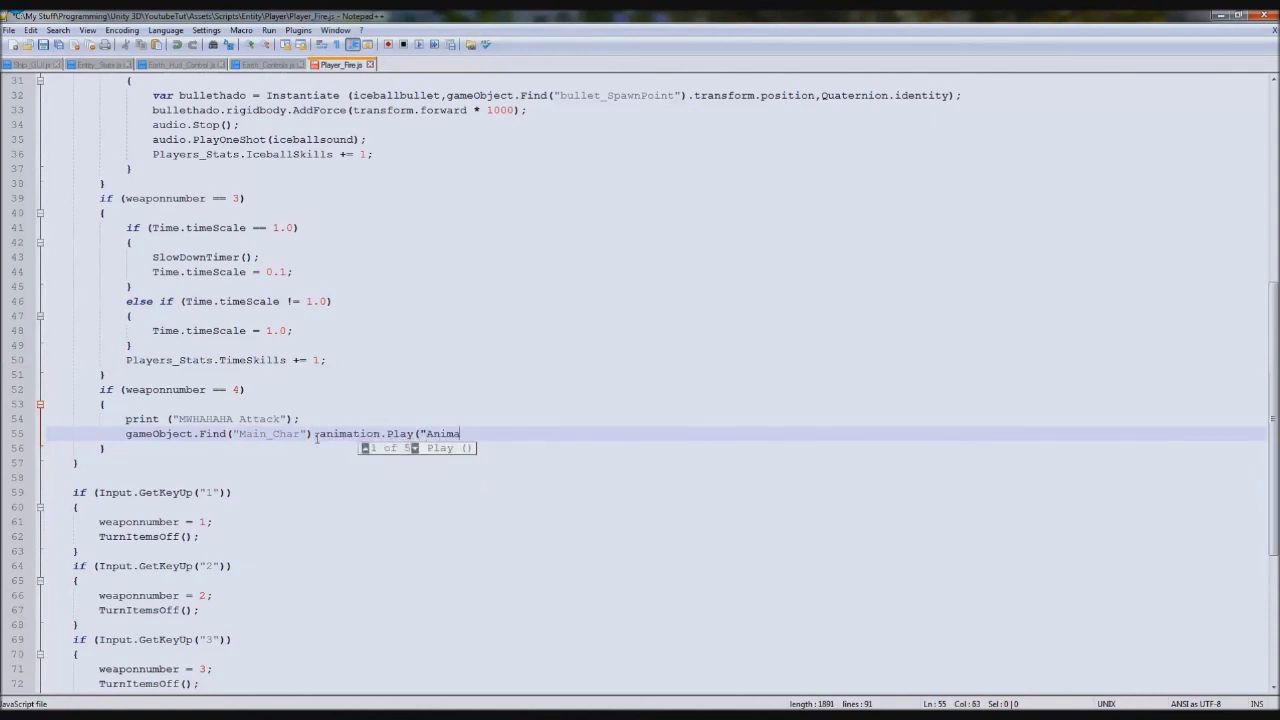
pyautogui.write('tion_0");')
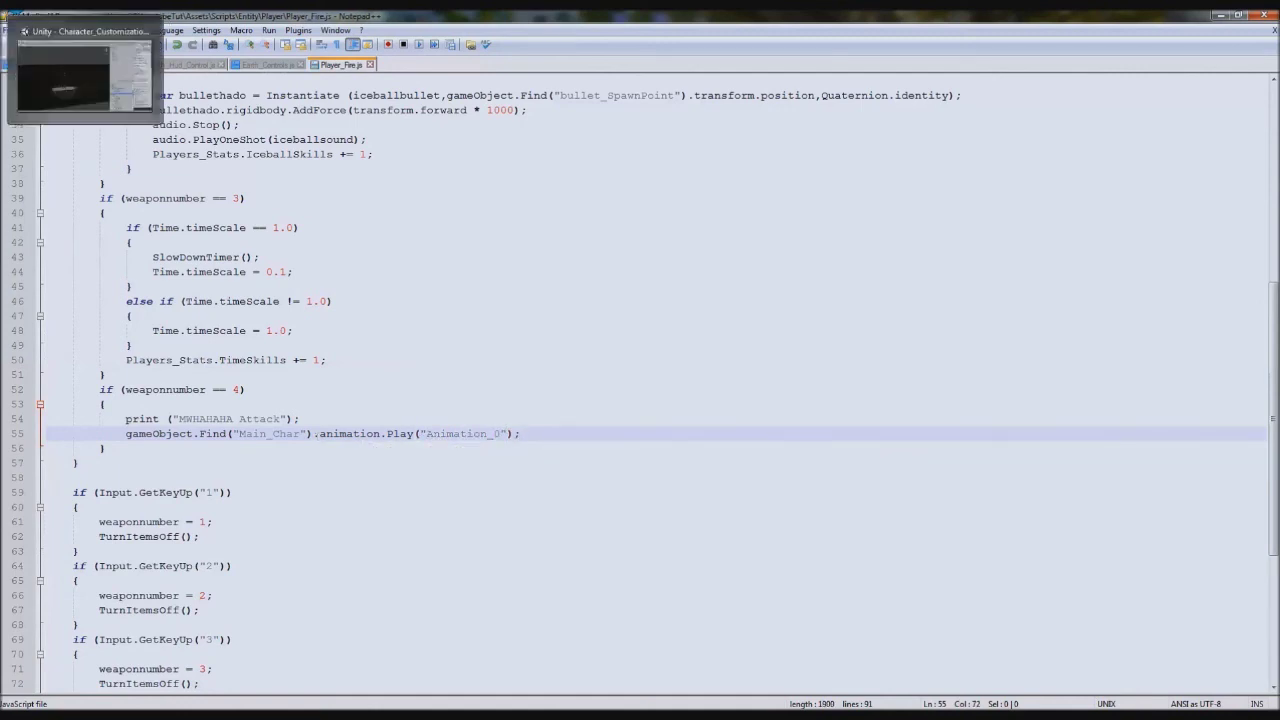
# Run the customization scene in Unity through to Level_1 and inspect the clips in Main_Char's Animation component.
pyautogui.click(85, 4)
pyautogui.click(617, 50)
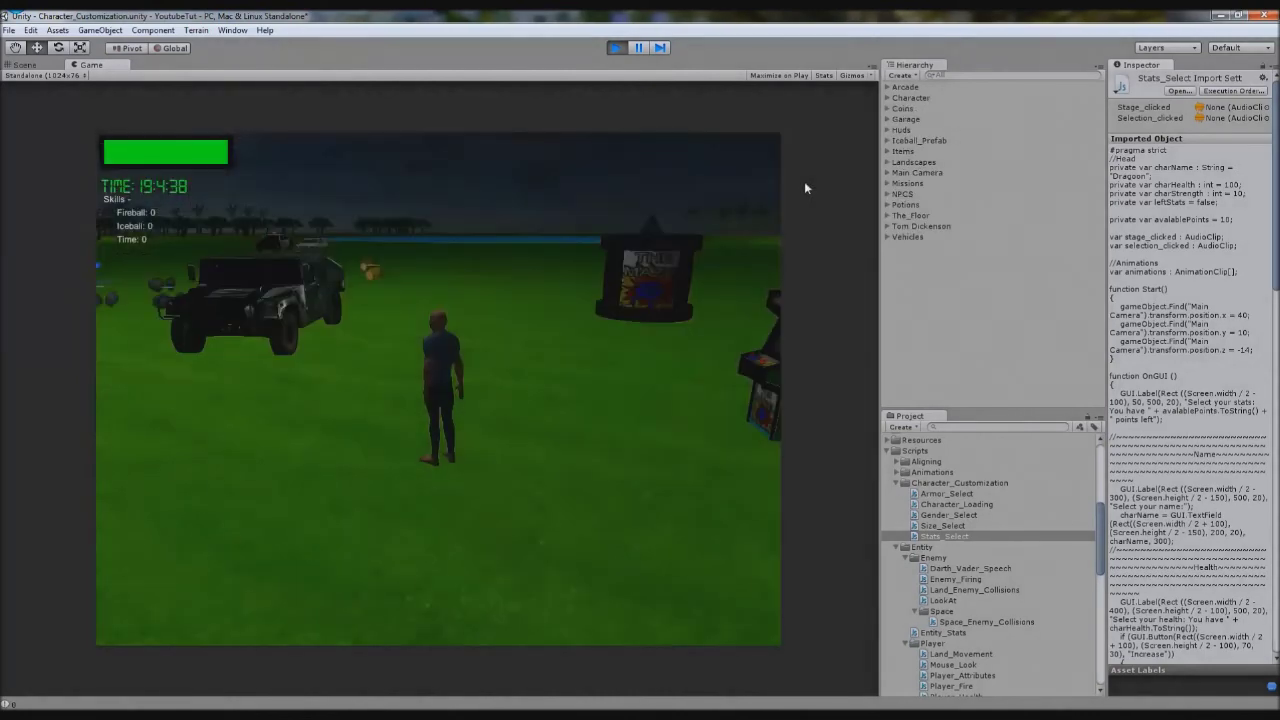
pyautogui.click(887, 98)
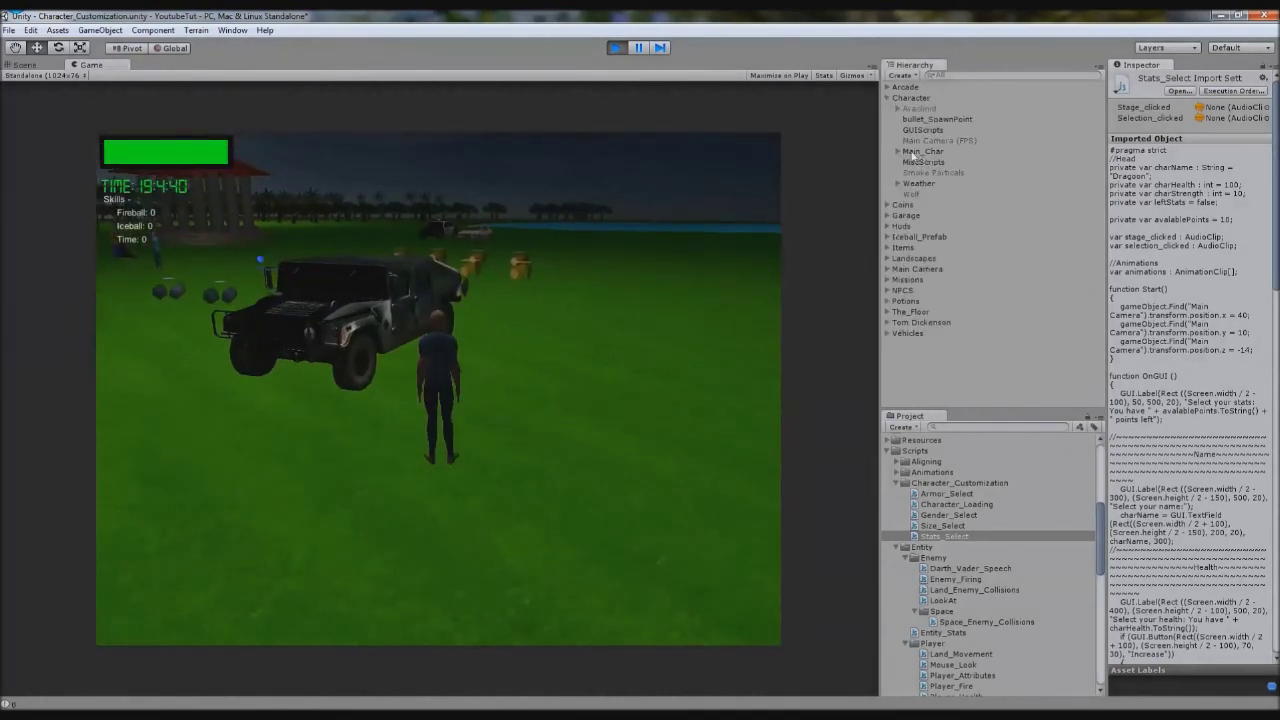
pyautogui.click(893, 152)
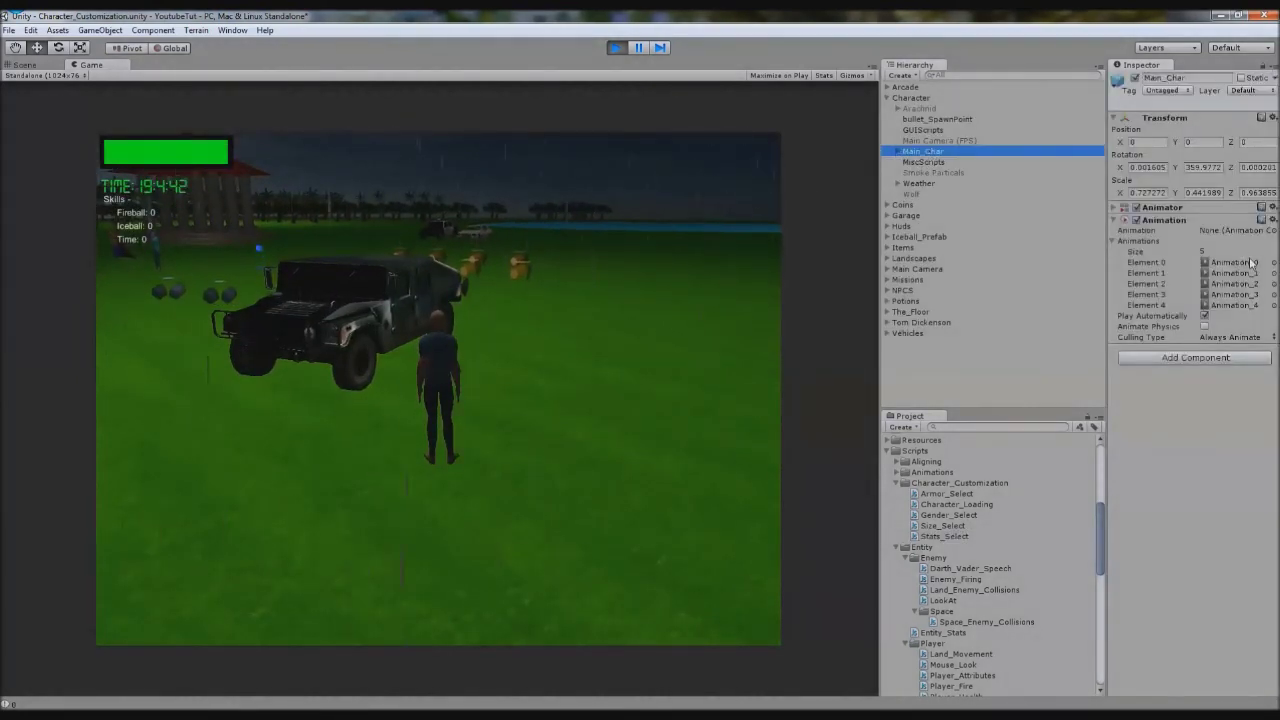
# Test the weapon 4 sword attack animation in Level_1 while standing and moving the character.
pyautogui.click(668, 226)
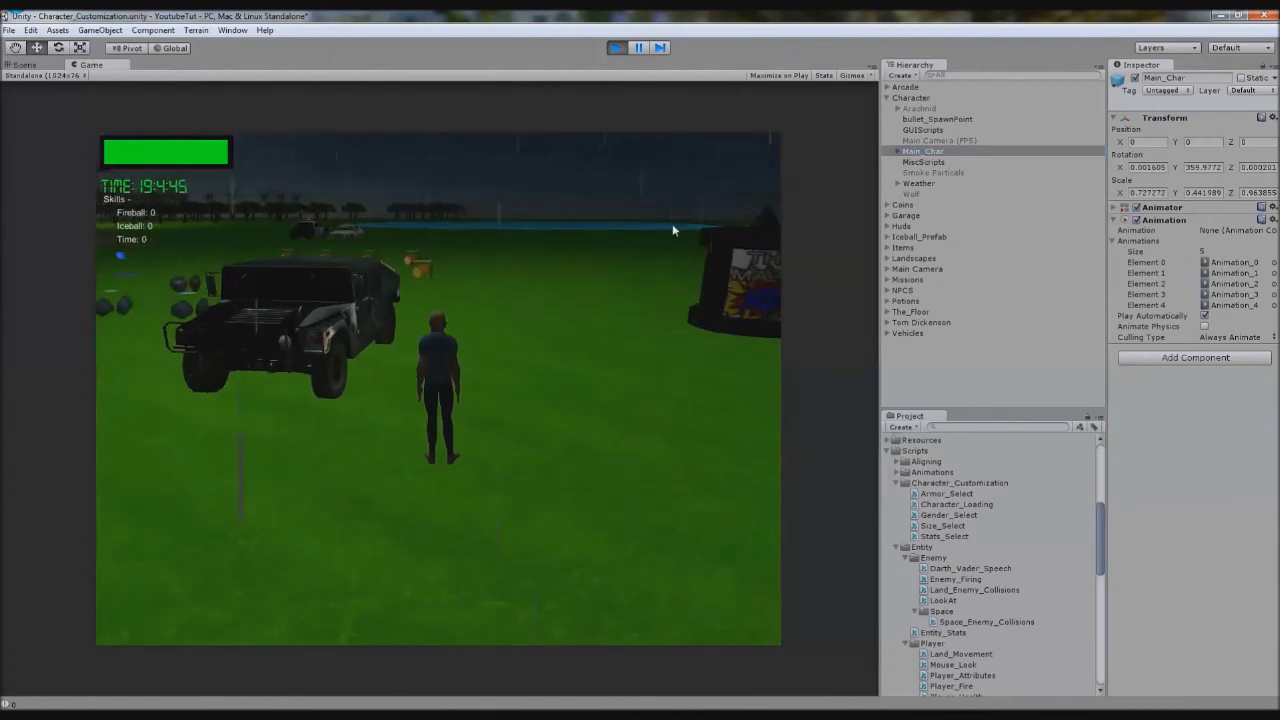
pyautogui.click(673, 230)
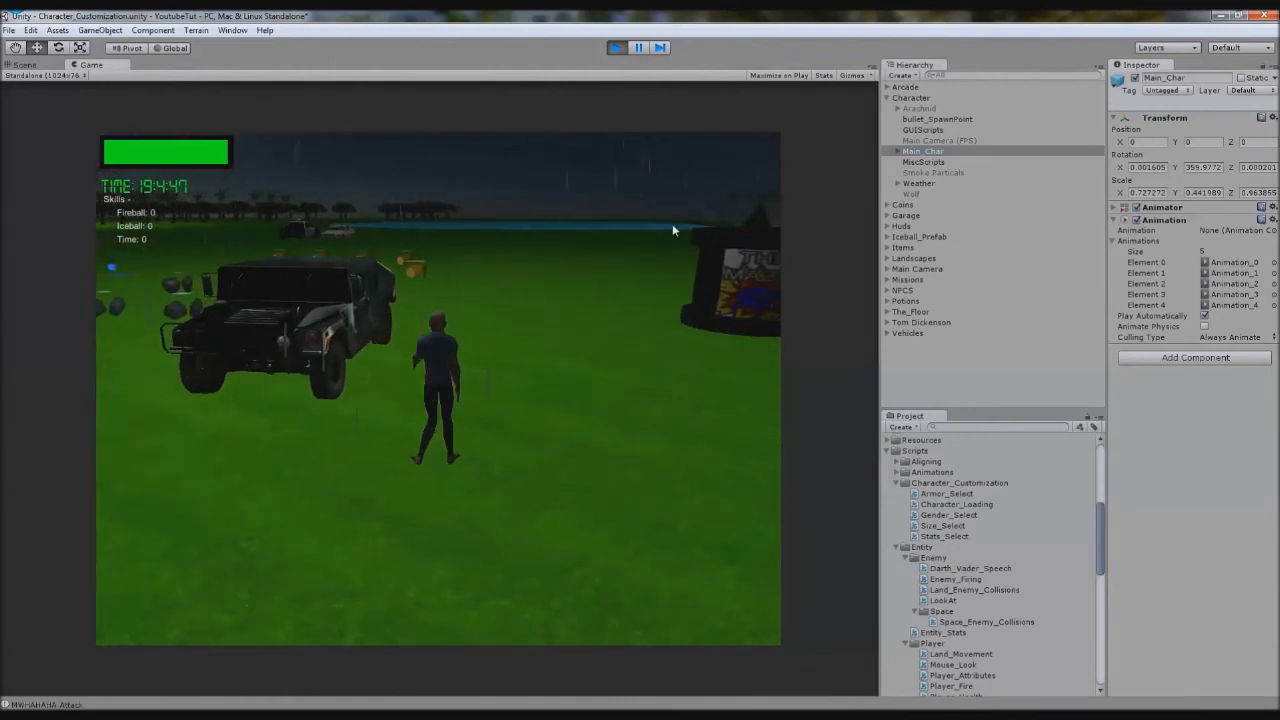
pyautogui.click(673, 230)
pyautogui.press('a')
pyautogui.press('w')
pyautogui.press('d')
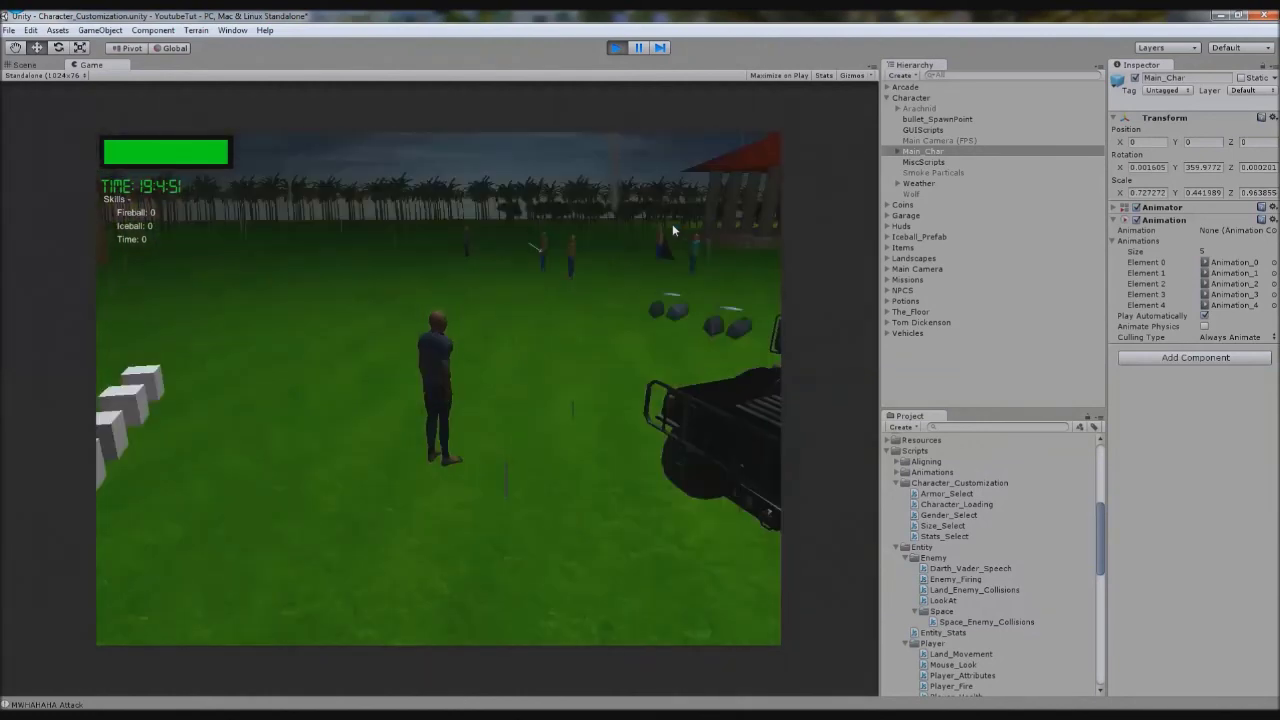
pyautogui.click(672, 224)
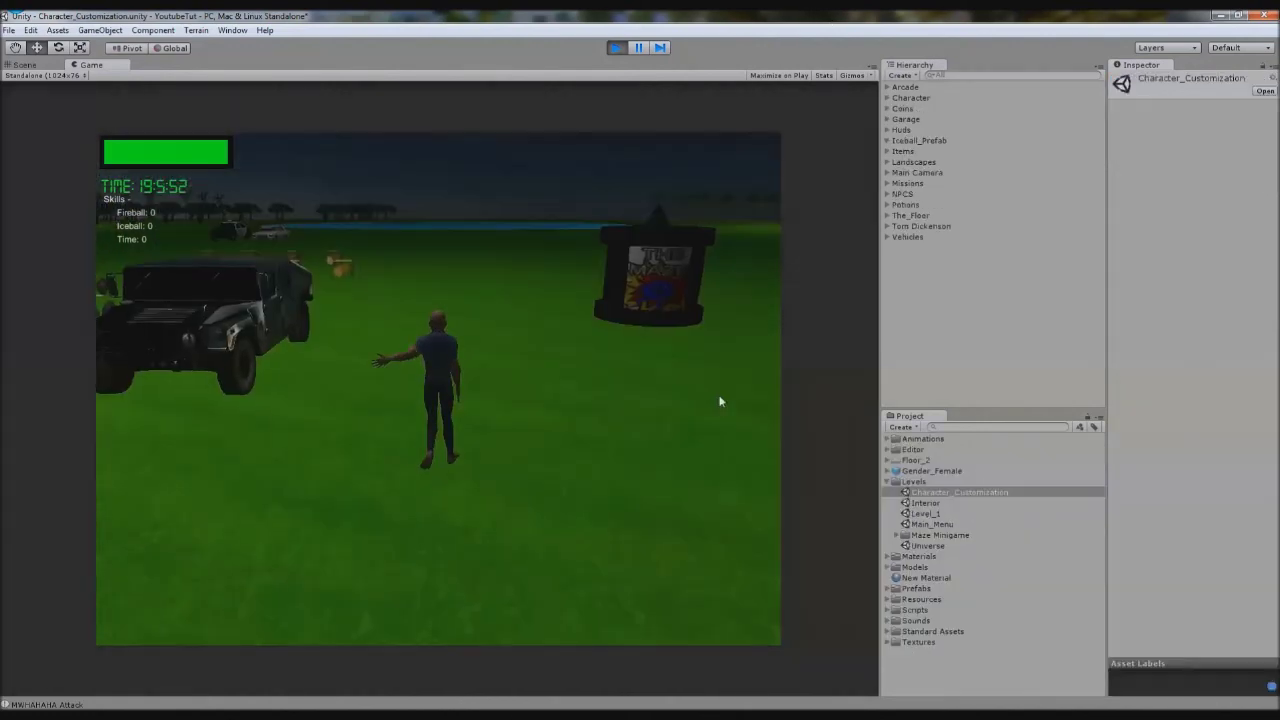
# In a new Level_1 run, walk the character past the vehicle toward the NPCs while testing the sword attack.
pyautogui.press('a')
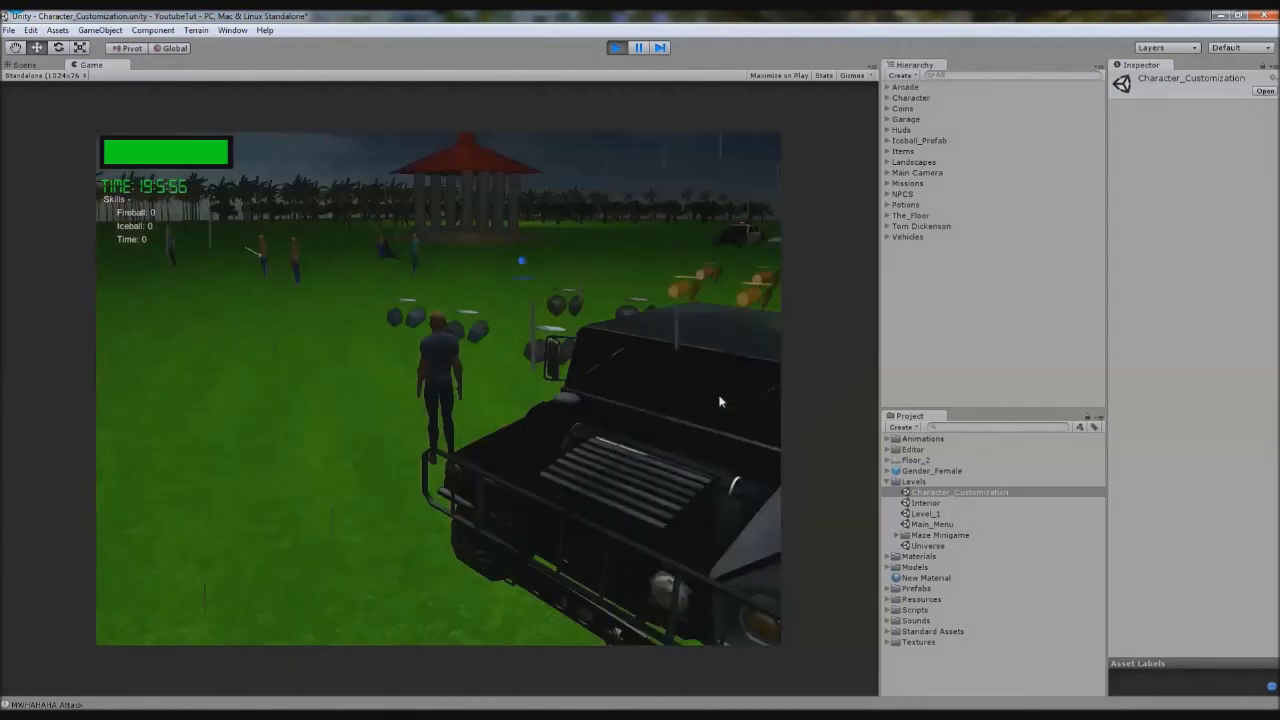
pyautogui.press('w')
pyautogui.press('d')
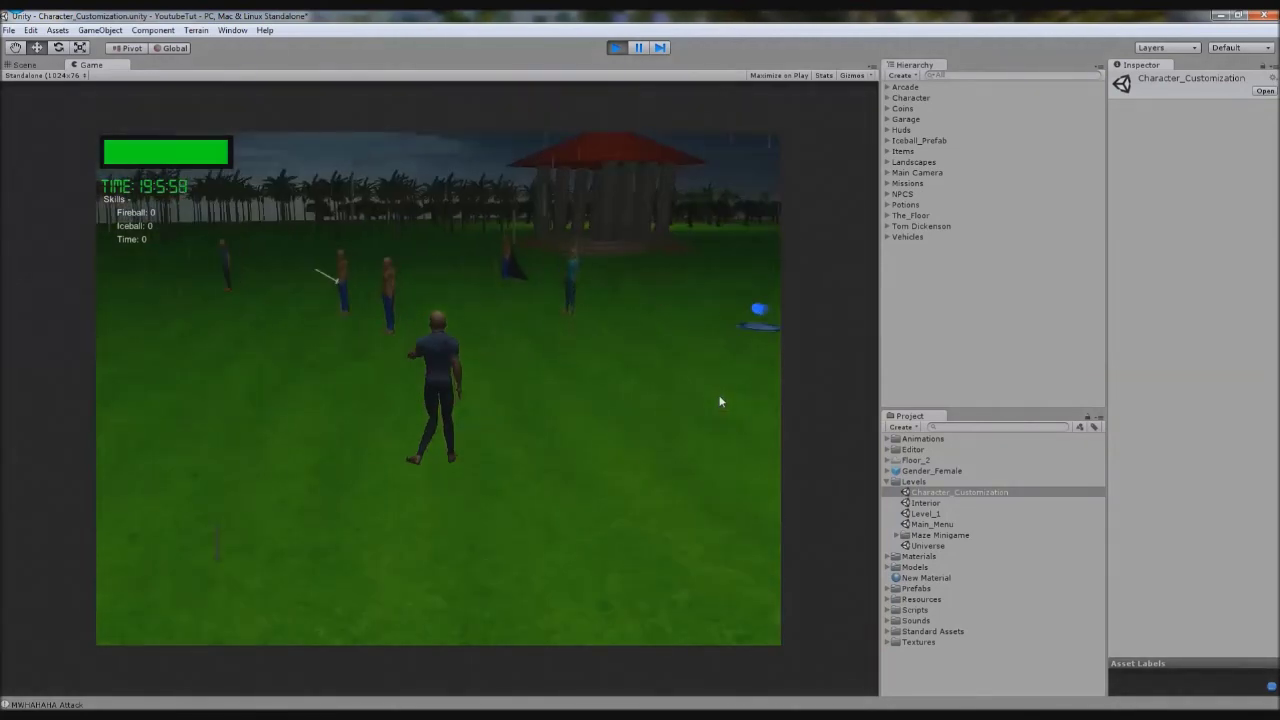
pyautogui.press('a')
pyautogui.press('d')
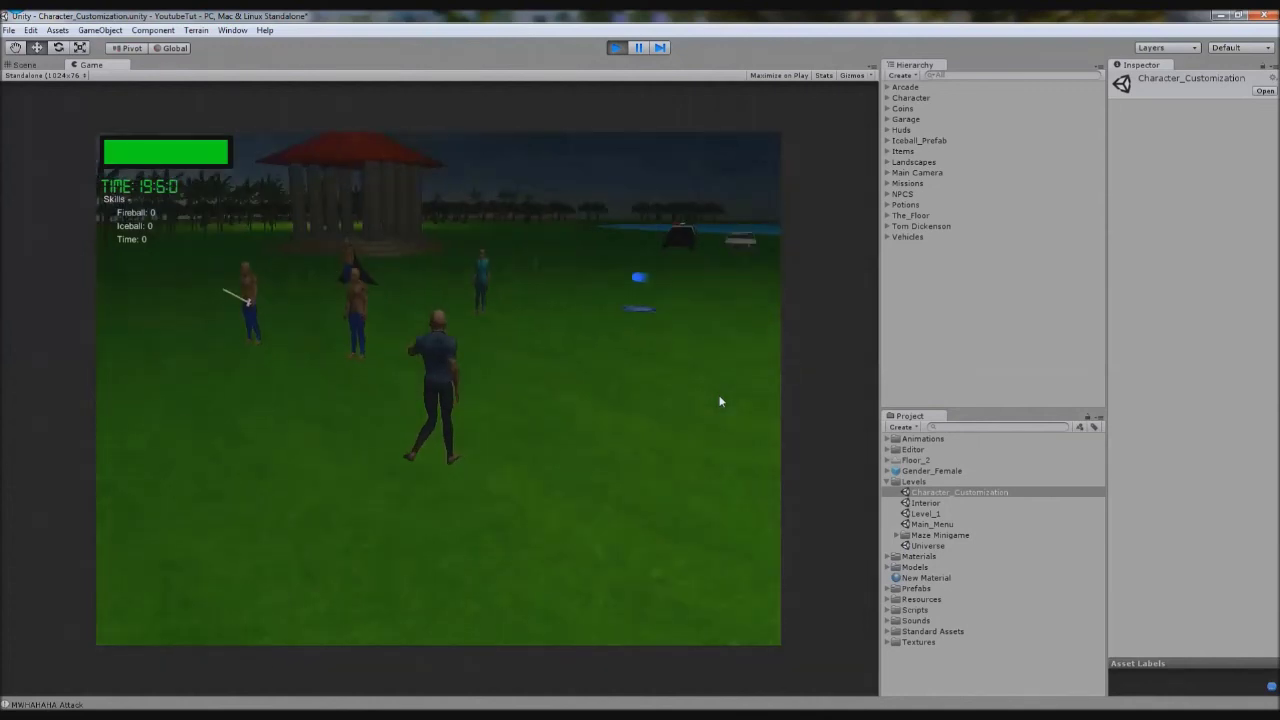
pyautogui.press('d')
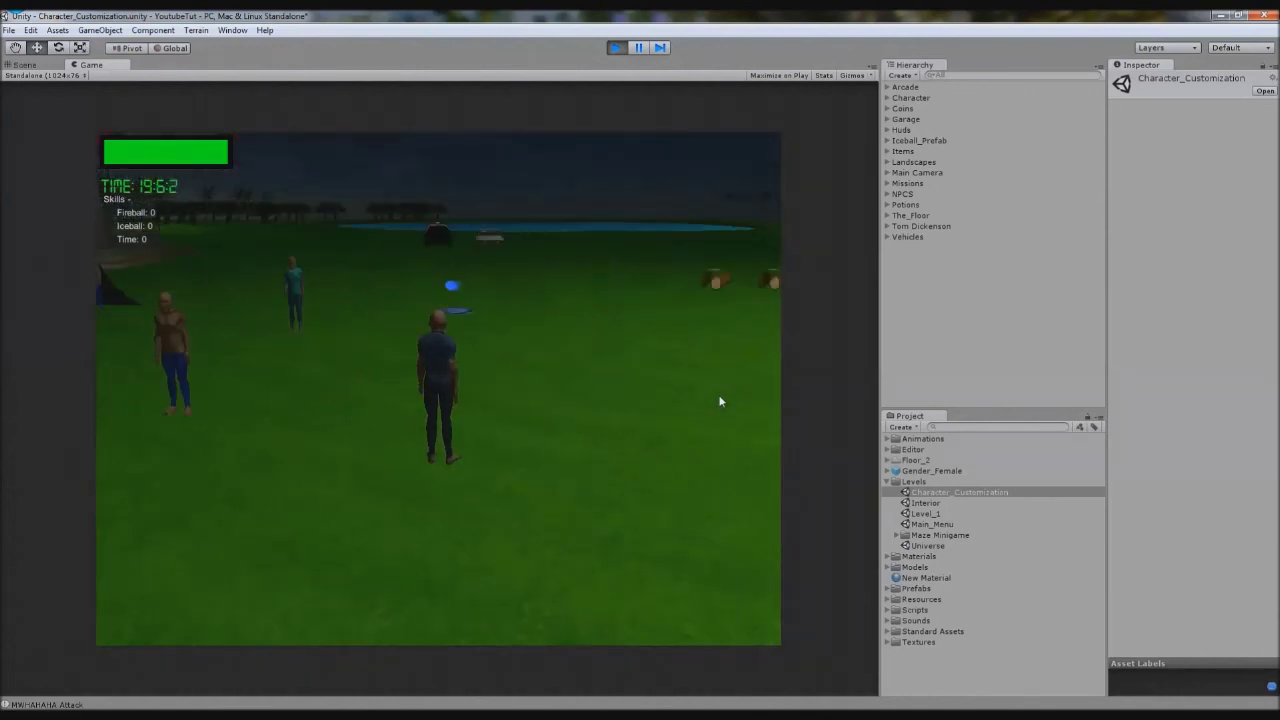
# Move and turn the character around Level_1 while test-firing the iceball and fireball weapons.
pyautogui.press('a')
pyautogui.press('w')
pyautogui.press('d')
pyautogui.press('a')
pyautogui.press('d')
pyautogui.press('a')
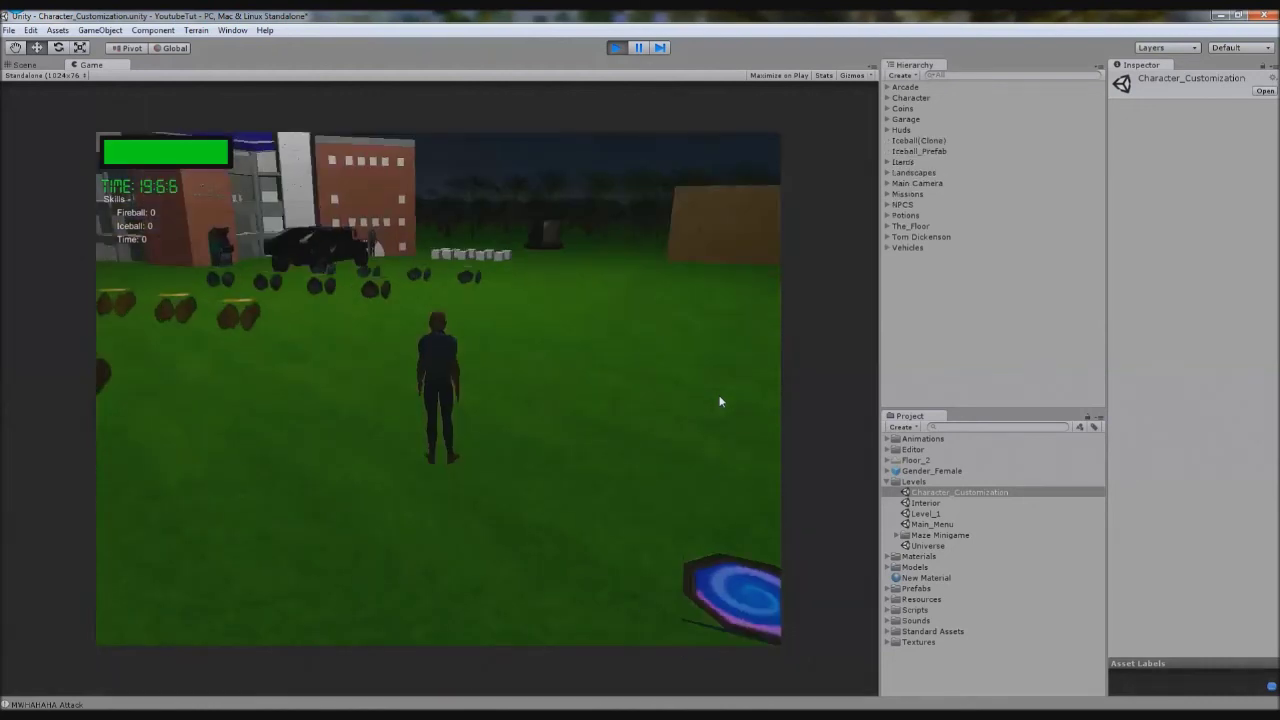
pyautogui.press('d')
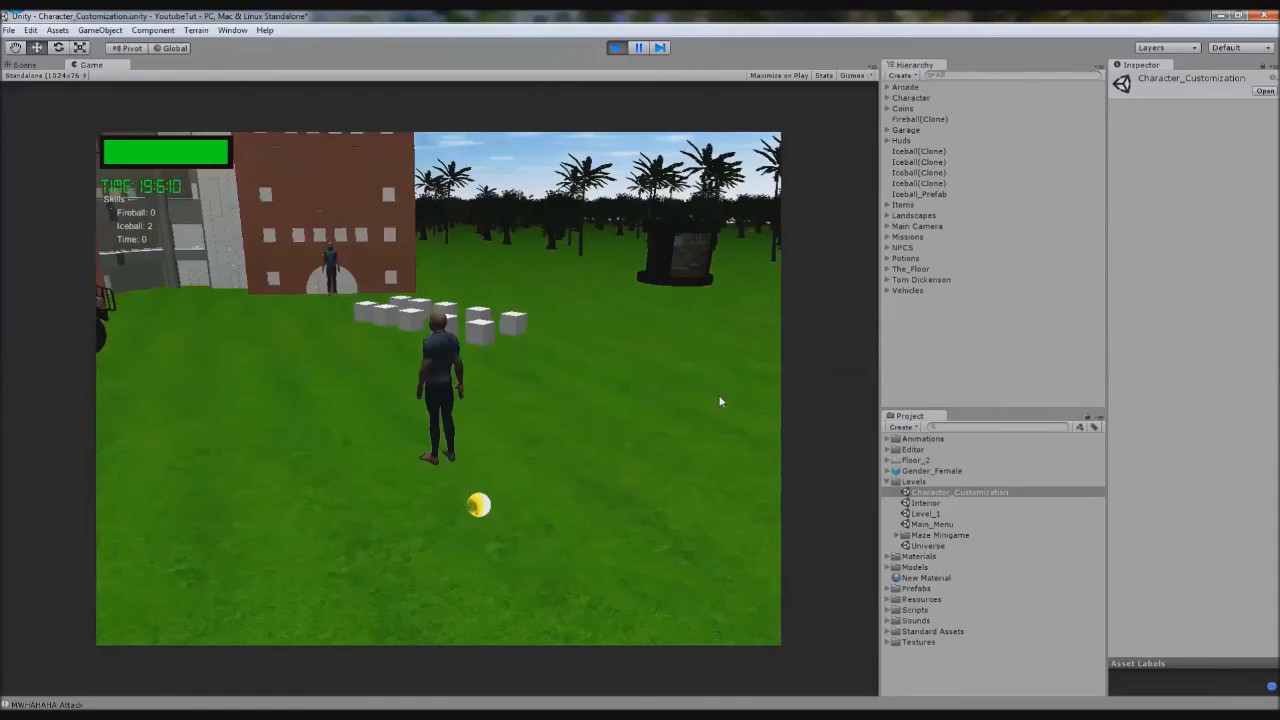
pyautogui.press('a')
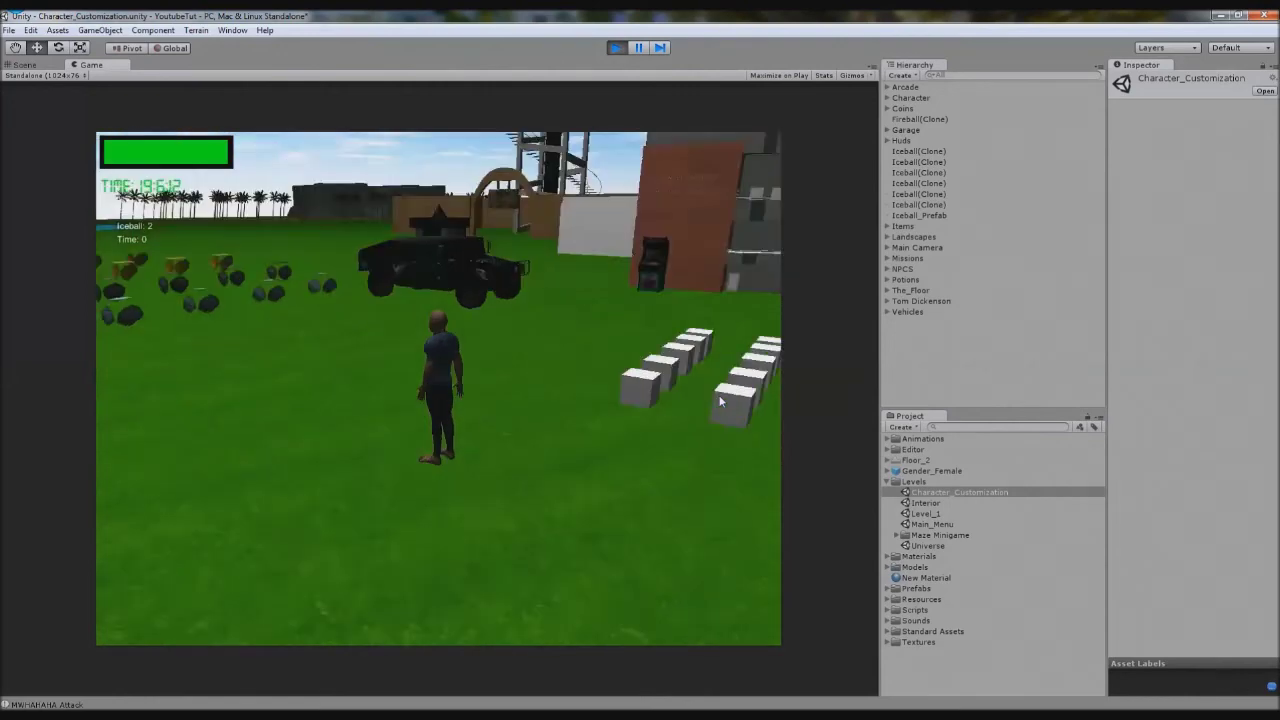
# Turn the character back toward the NPCs, test the sword attack again and stop the game.
pyautogui.press('a')
pyautogui.press('d')
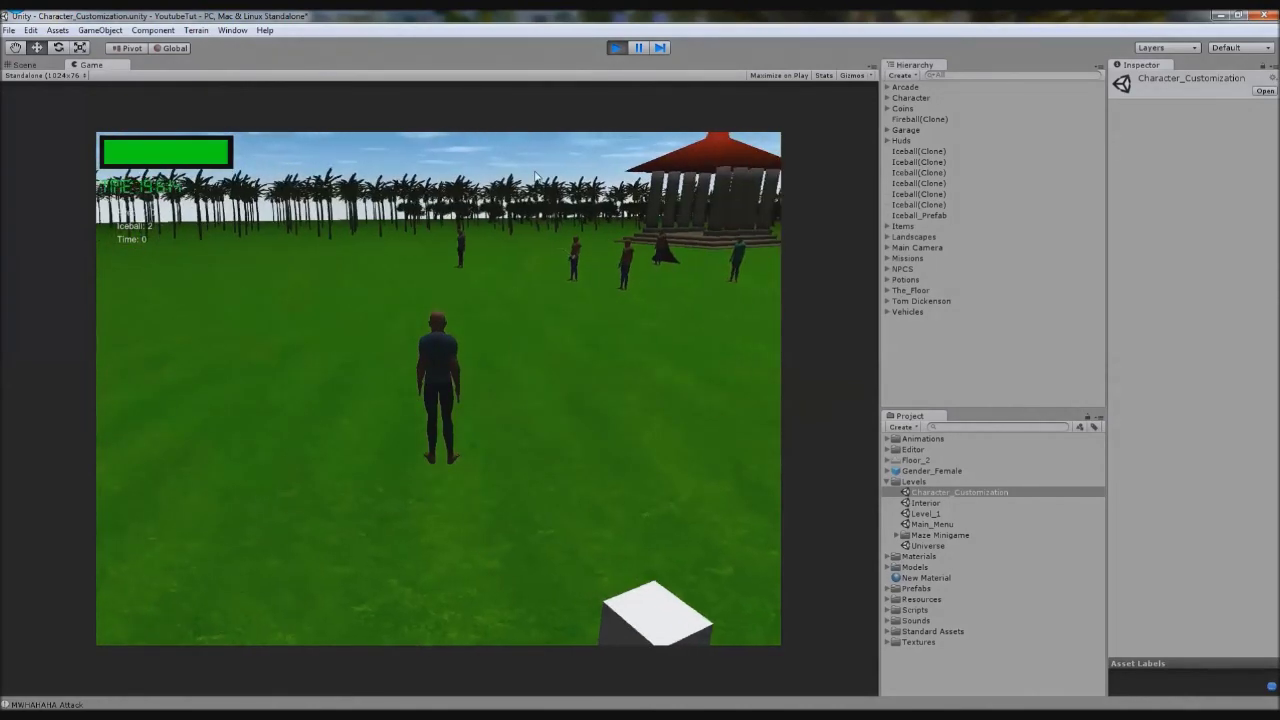
pyautogui.press('d')
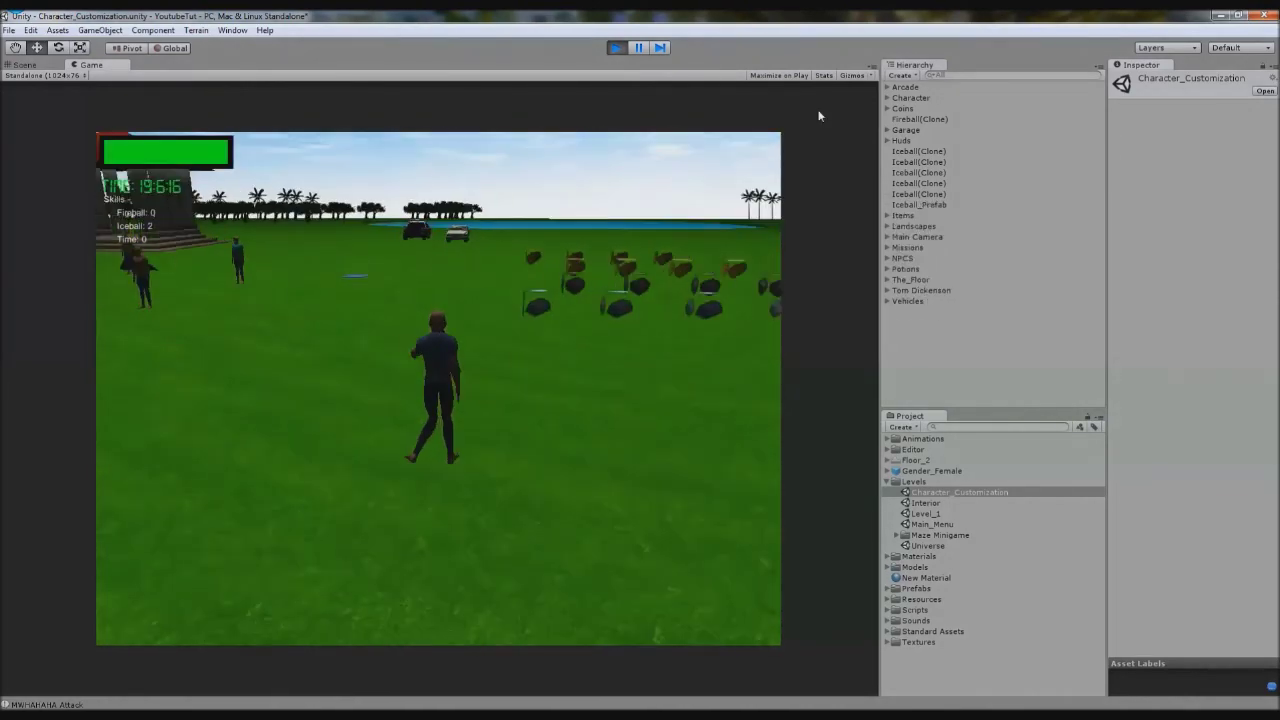
pyautogui.press('a')
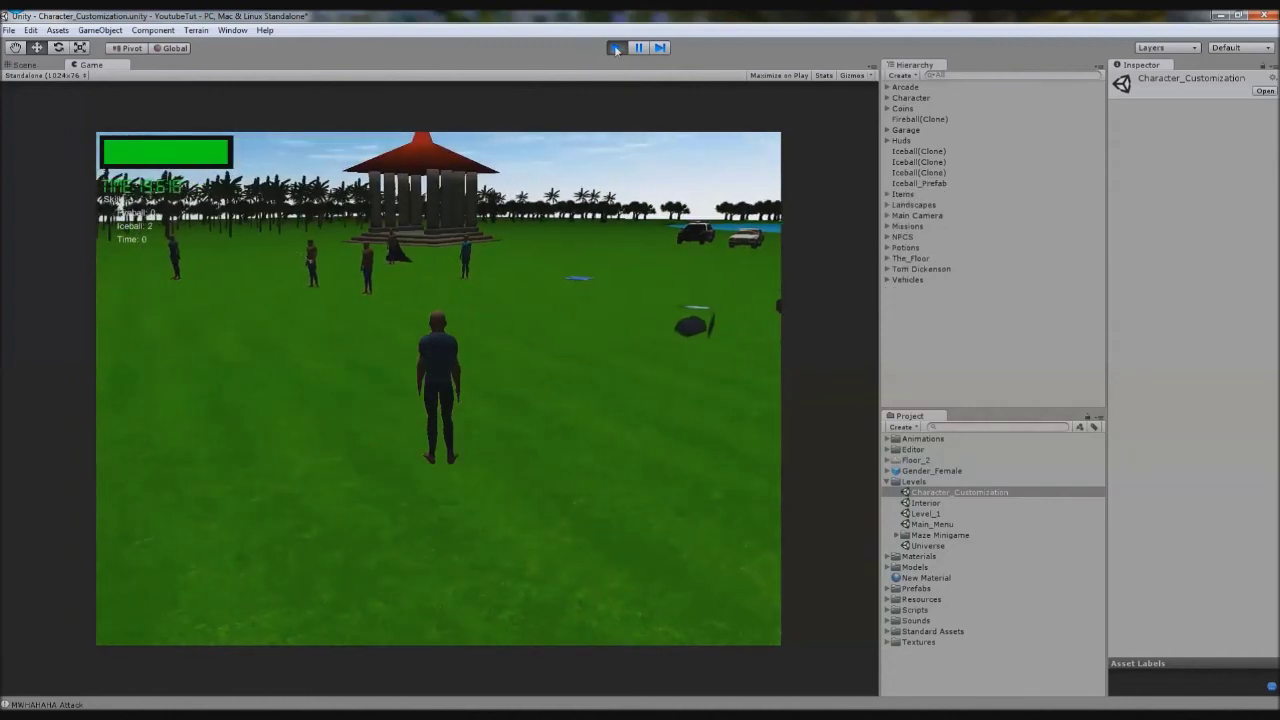
pyautogui.click(615, 48)
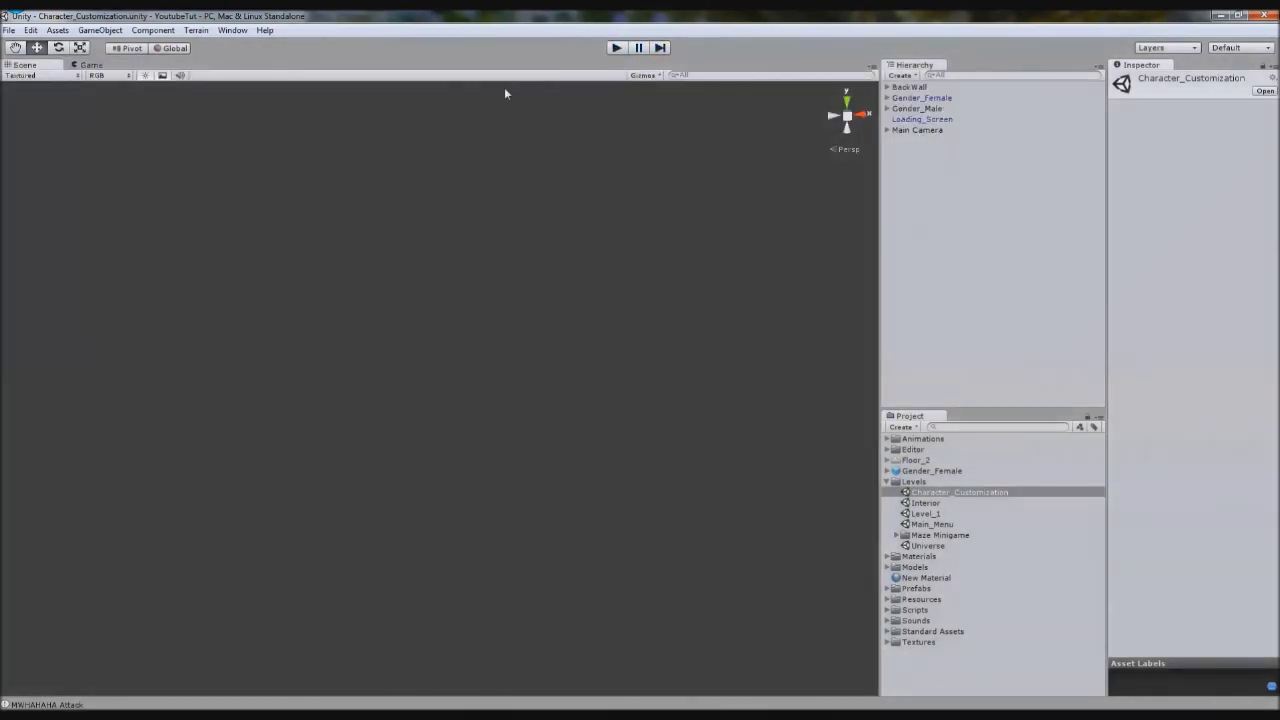